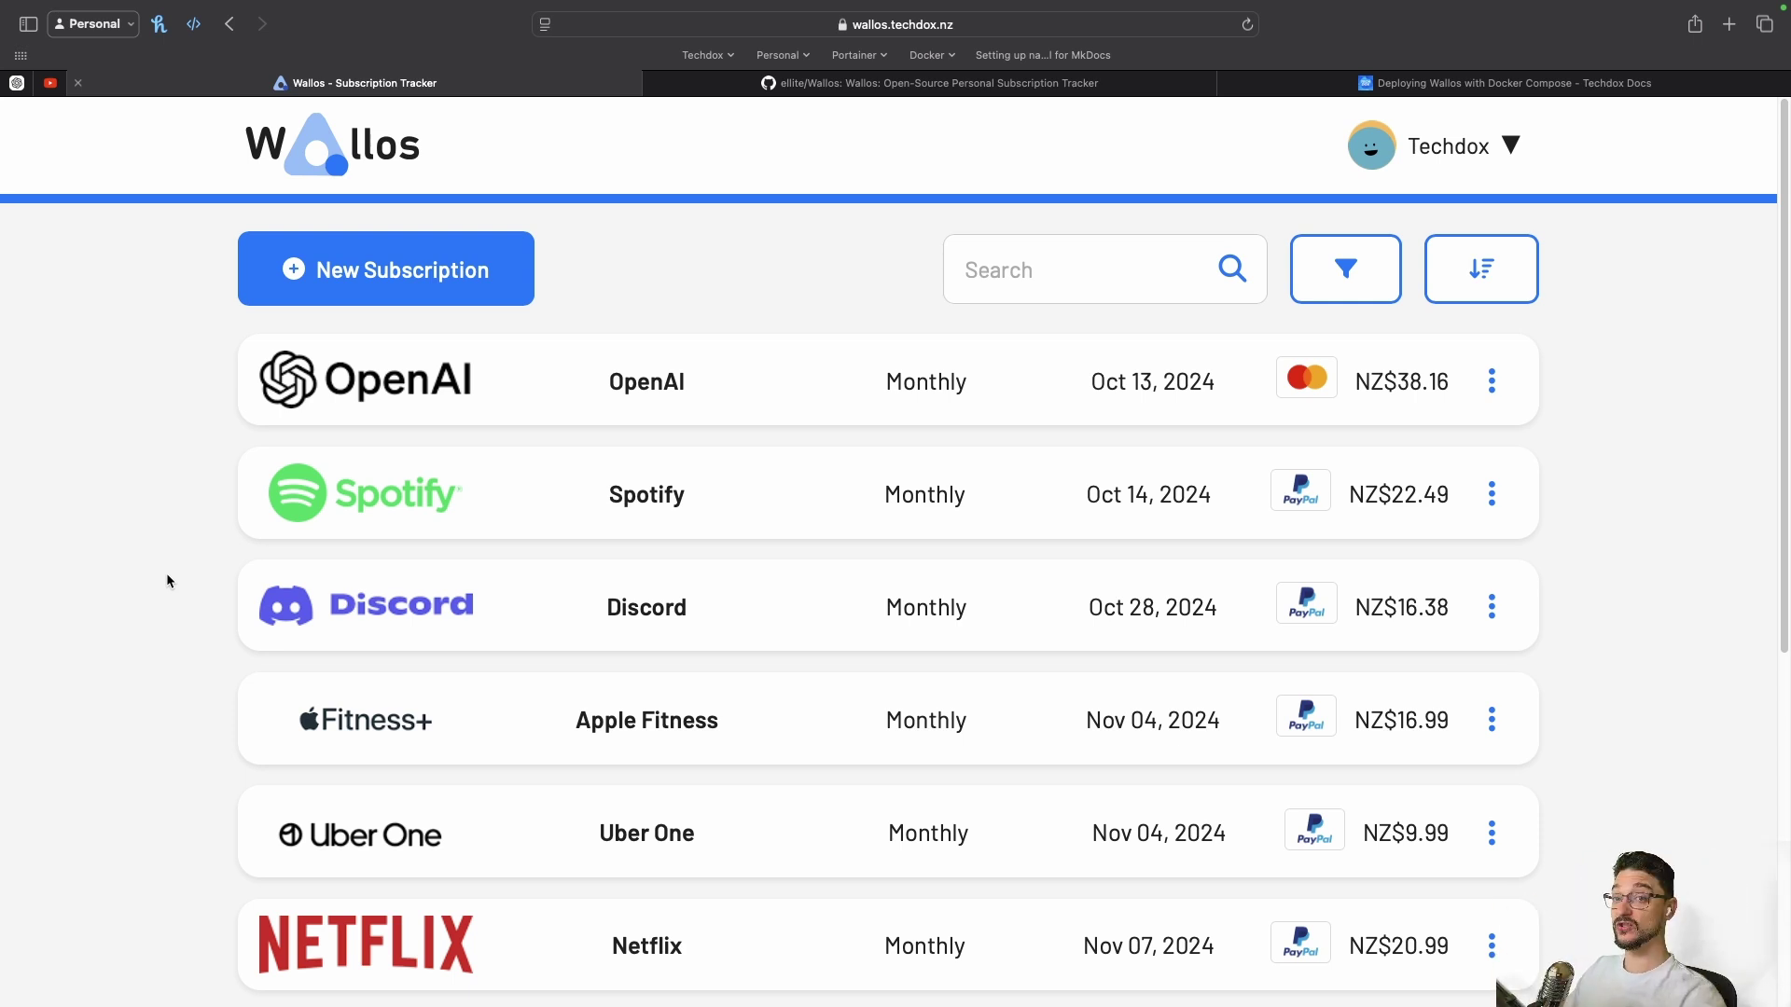
Scroll over the dashboard, then go to the Statistics page from the Techdox user menu
{"action": "scroll", "coordinate": [177, 556], "scroll_direction": "down", "scroll_amount": 2}
{"action": "scroll", "coordinate": [176, 557], "scroll_direction": "up", "scroll_amount": 2}
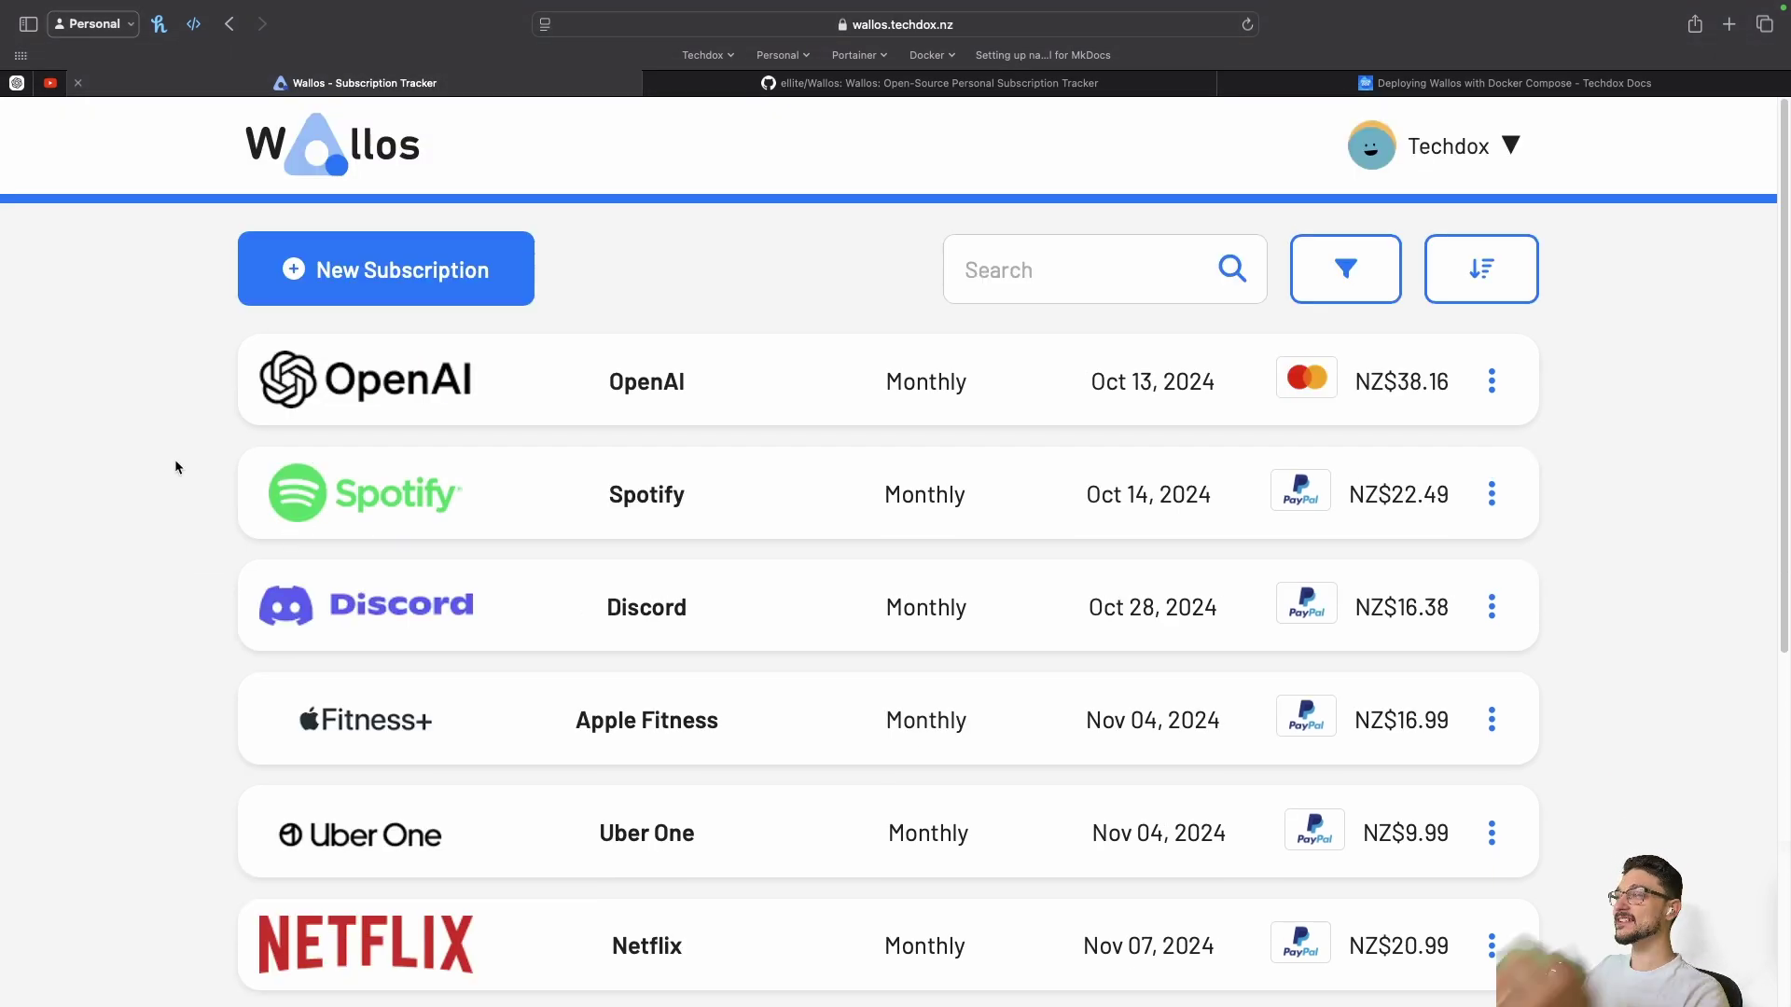
{"action": "scroll", "coordinate": [175, 467], "scroll_direction": "down", "scroll_amount": 2}
{"action": "scroll", "coordinate": [176, 470], "scroll_direction": "up", "scroll_amount": 2}
{"action": "scroll", "coordinate": [176, 468], "scroll_direction": "down", "scroll_amount": 2}
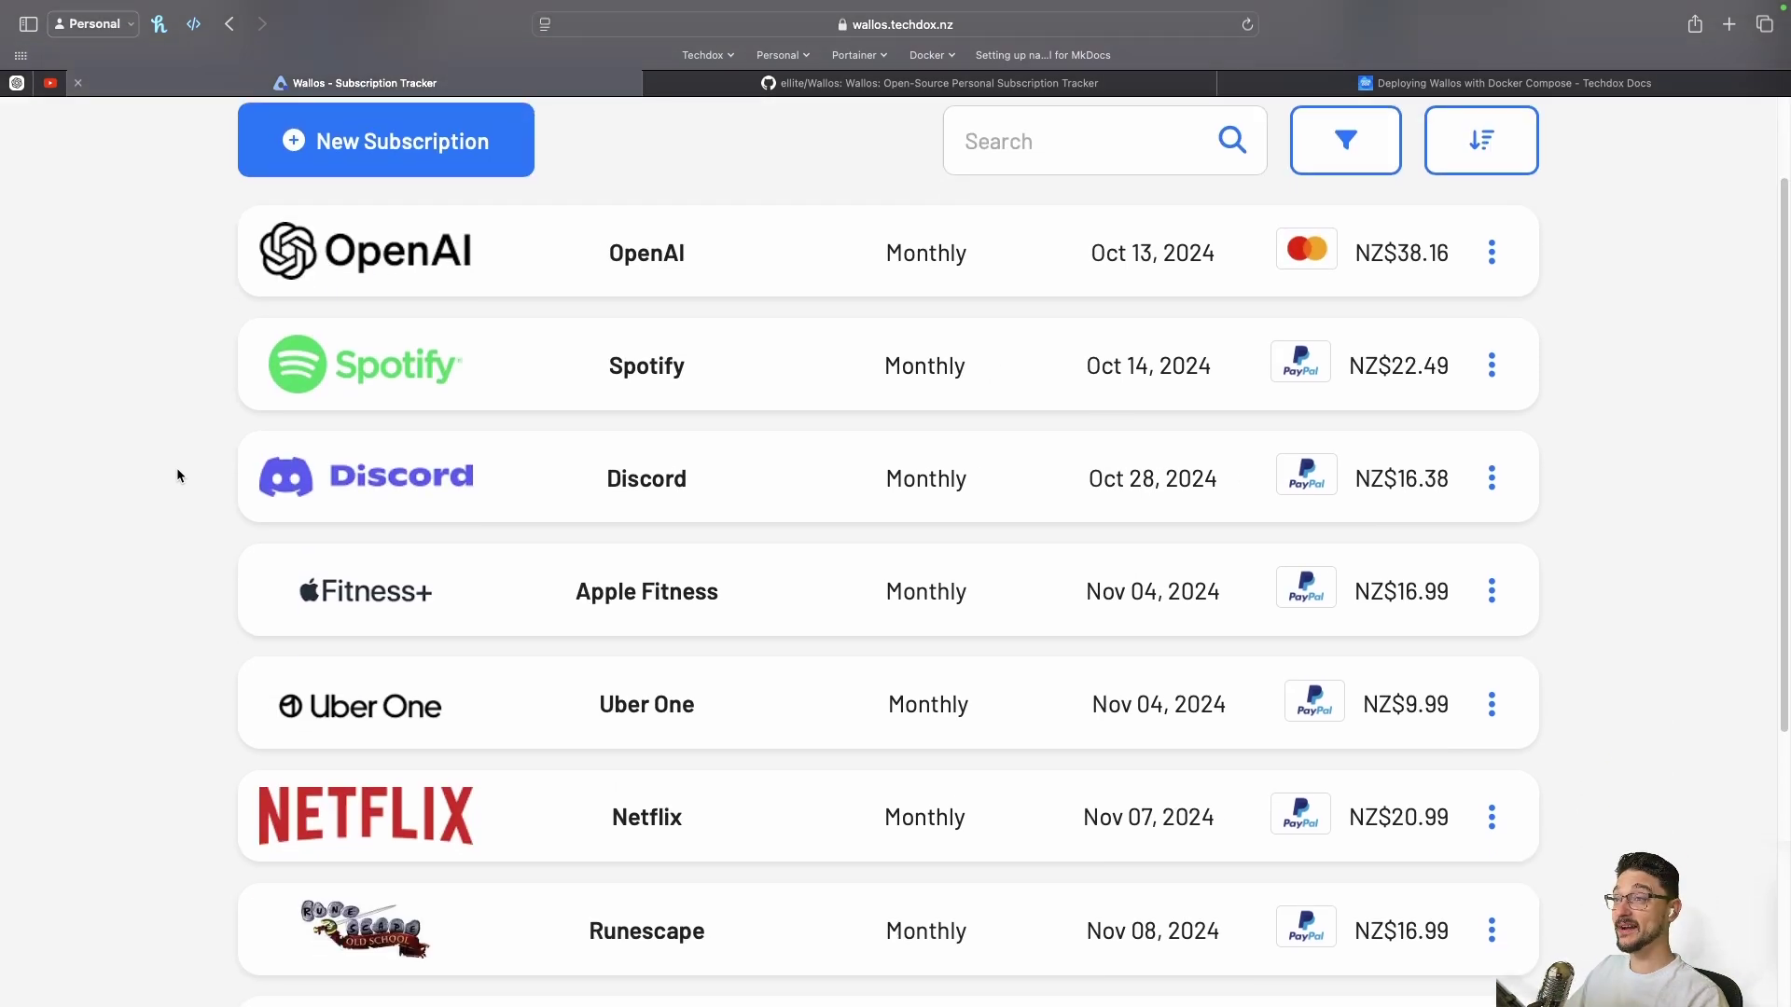
{"action": "scroll", "coordinate": [176, 467], "scroll_direction": "up", "scroll_amount": 1}
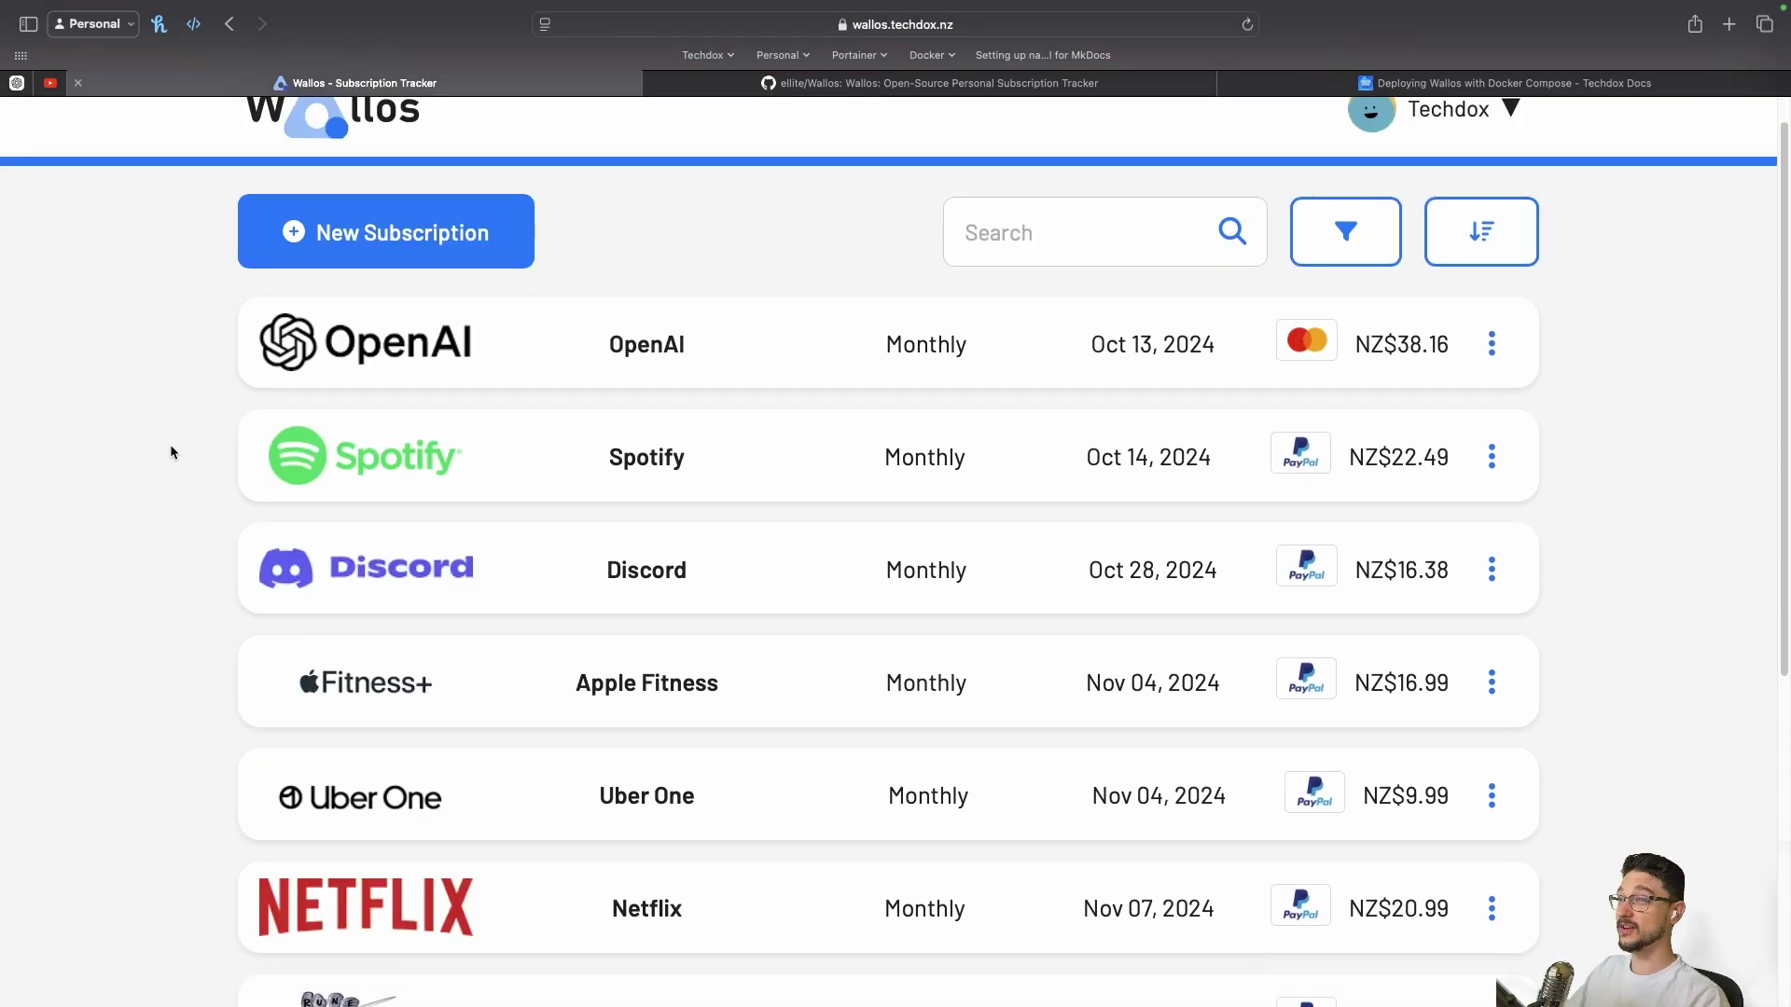
{"action": "scroll", "coordinate": [197, 466], "scroll_direction": "down", "scroll_amount": 2}
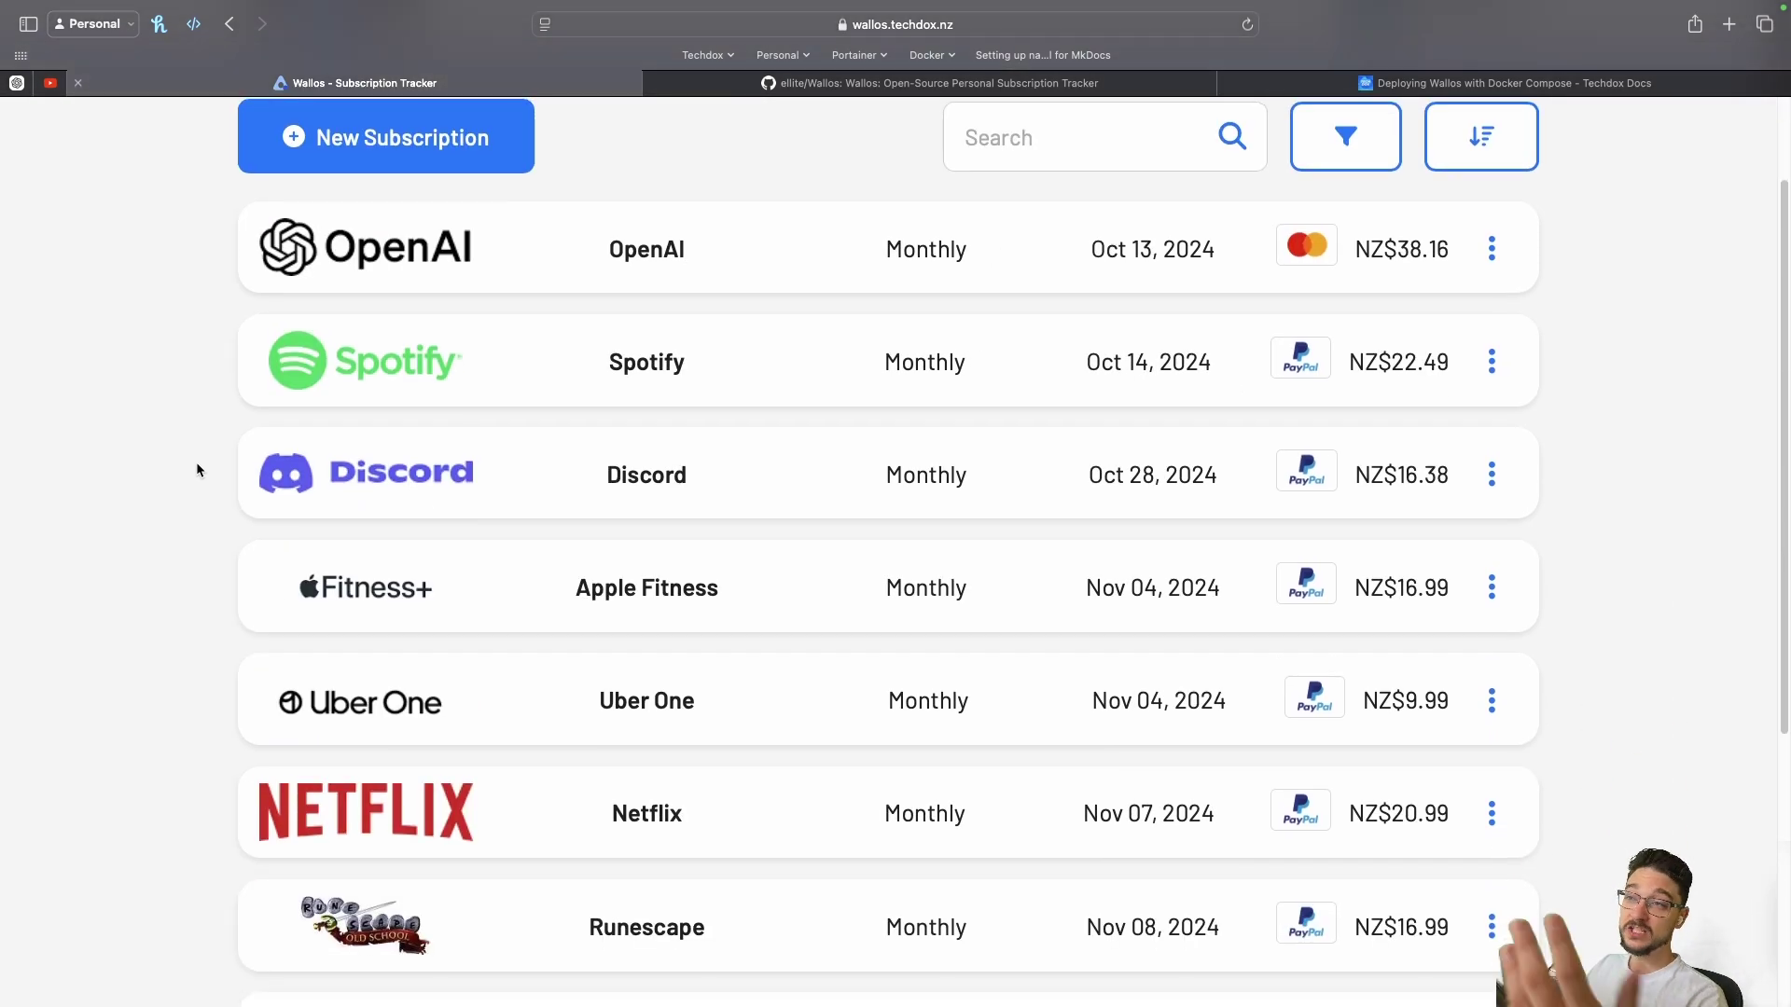
{"action": "scroll", "coordinate": [196, 469], "scroll_direction": "down", "scroll_amount": 6}
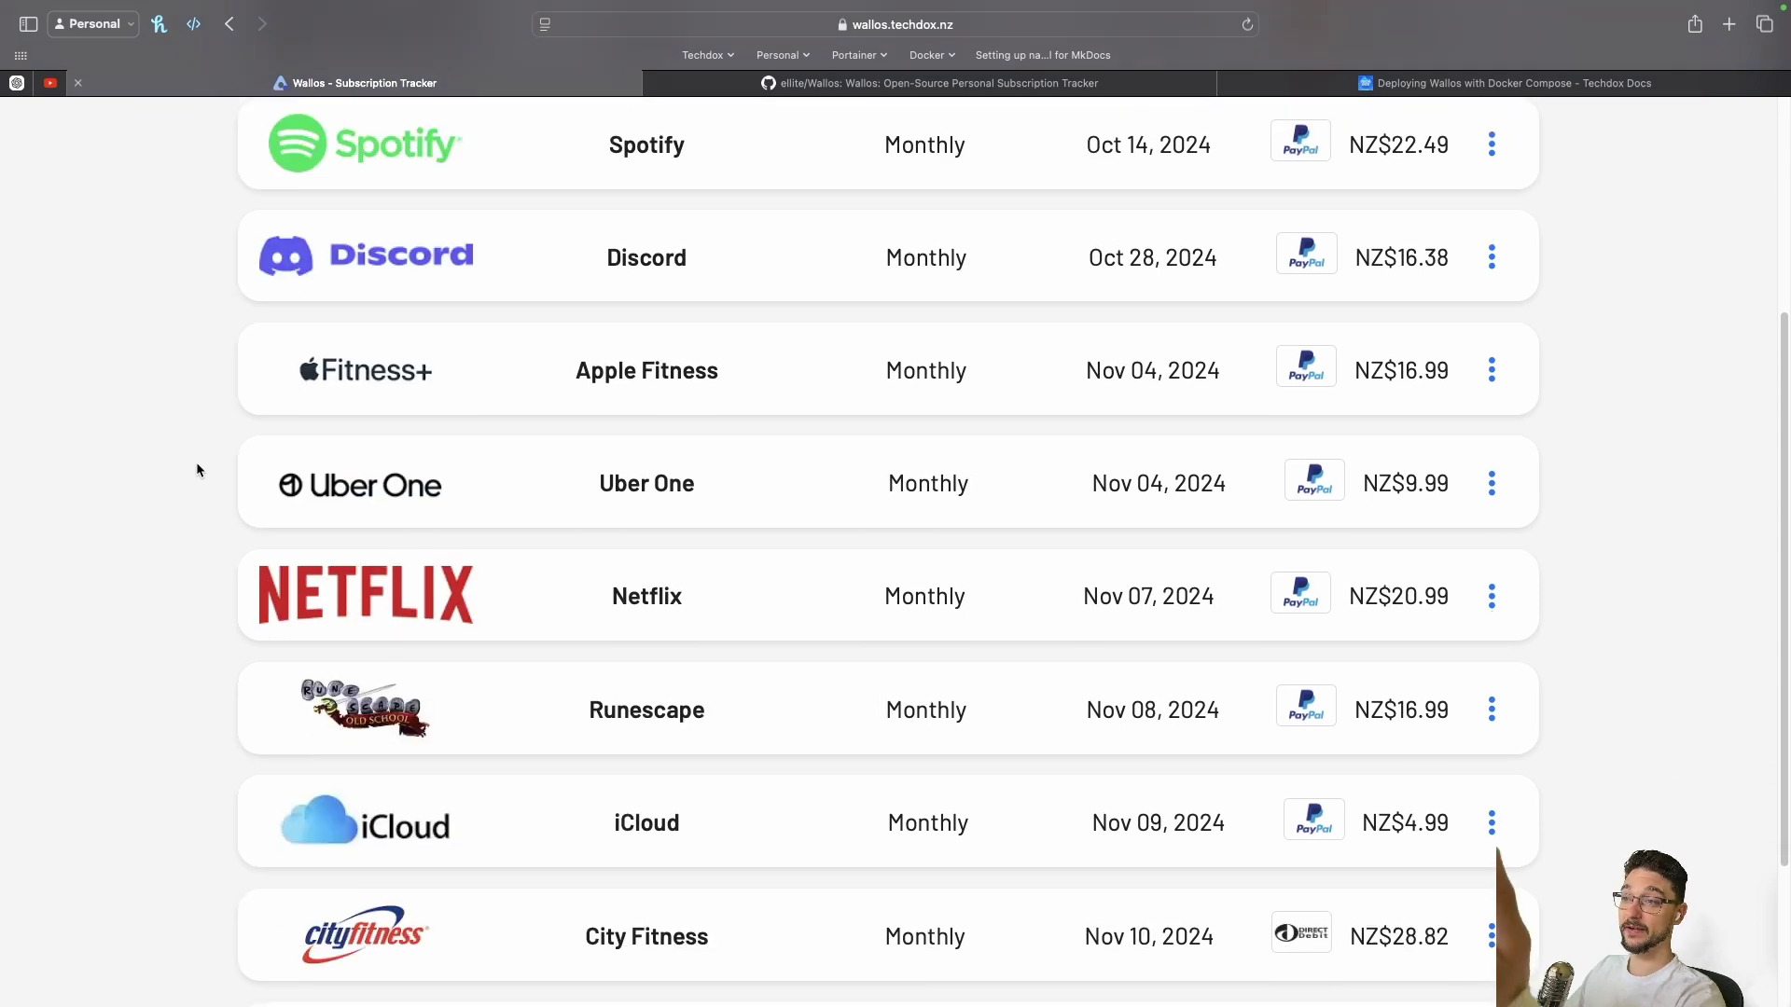
{"action": "scroll", "coordinate": [198, 469], "scroll_direction": "down", "scroll_amount": 2}
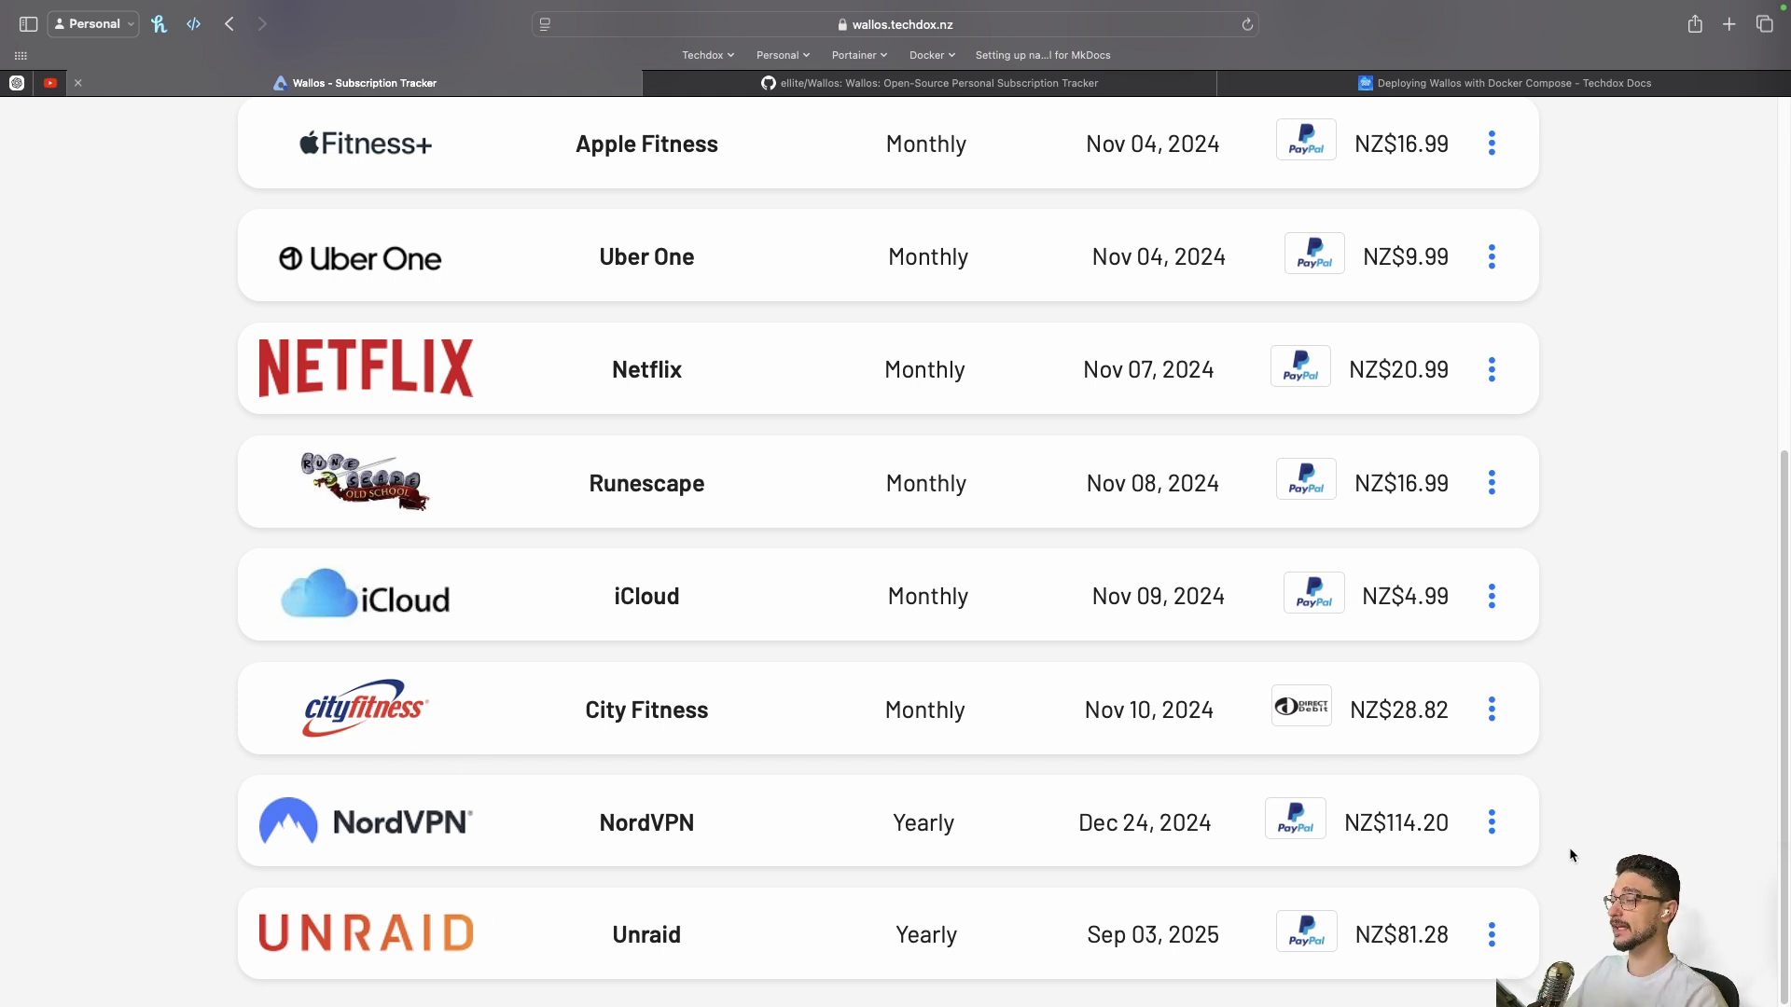
{"action": "scroll", "coordinate": [1568, 763], "scroll_direction": "up", "scroll_amount": 3}
{"action": "scroll", "coordinate": [1565, 754], "scroll_direction": "up", "scroll_amount": 8}
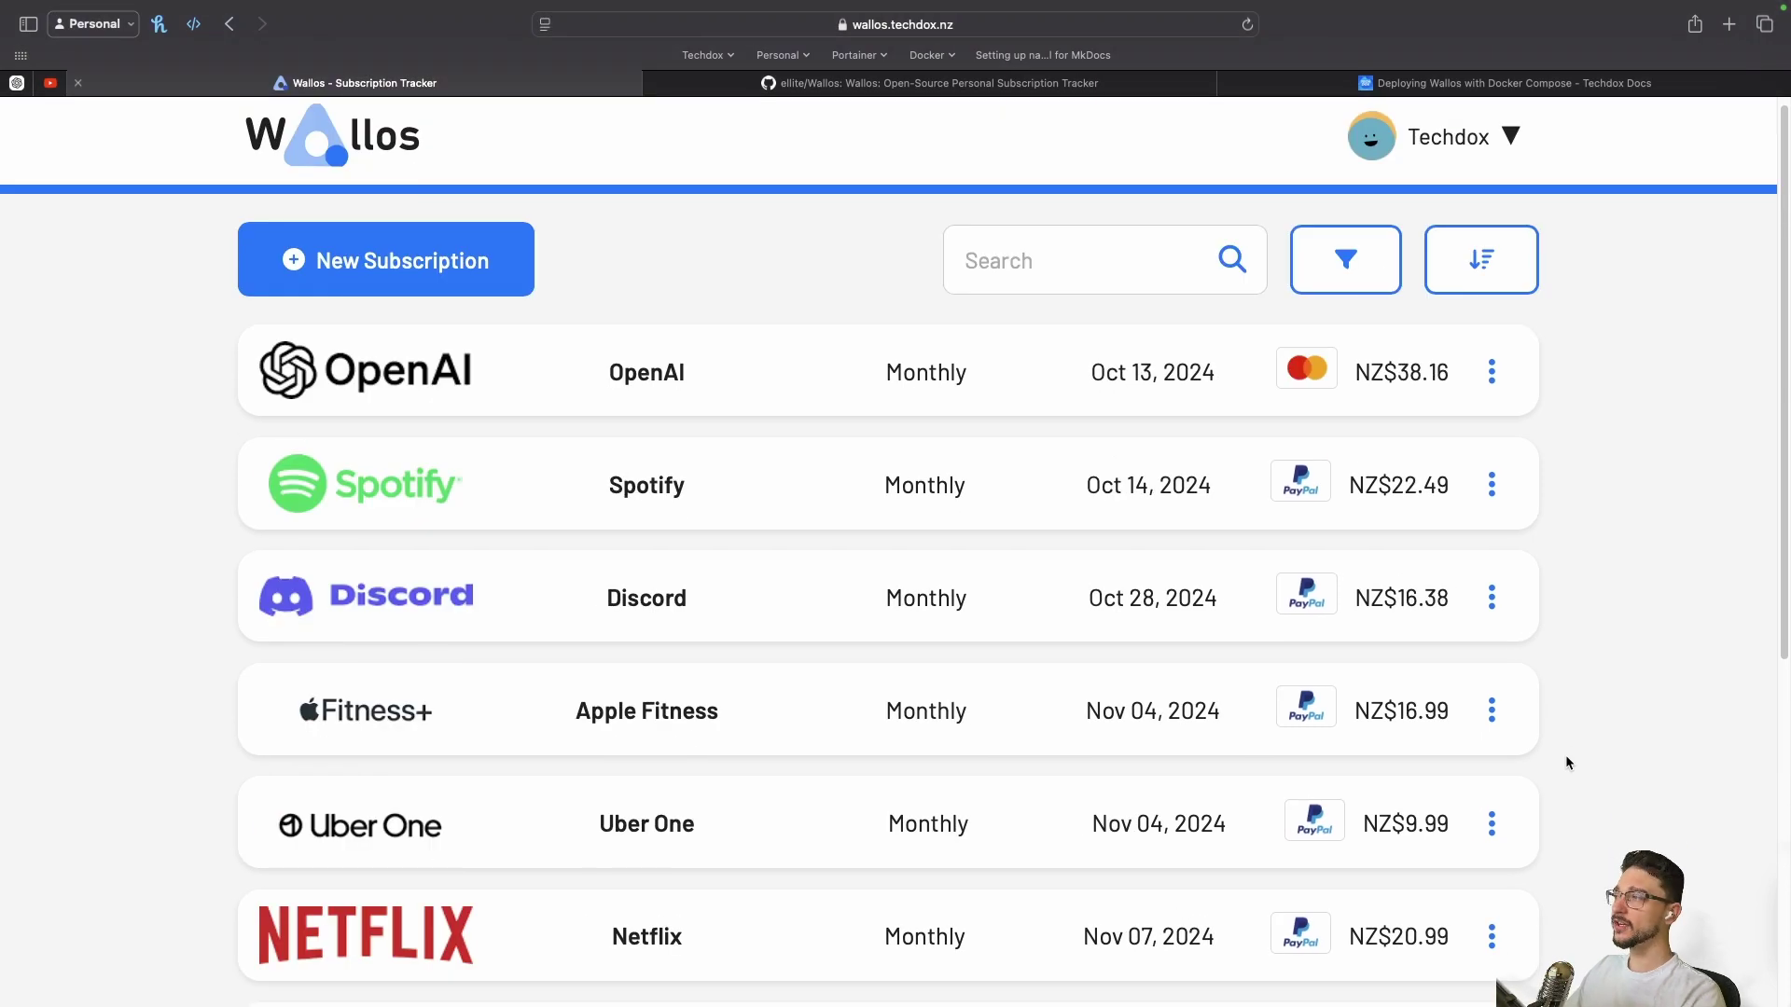
{"action": "scroll", "coordinate": [1645, 665], "scroll_direction": "down", "scroll_amount": 10}
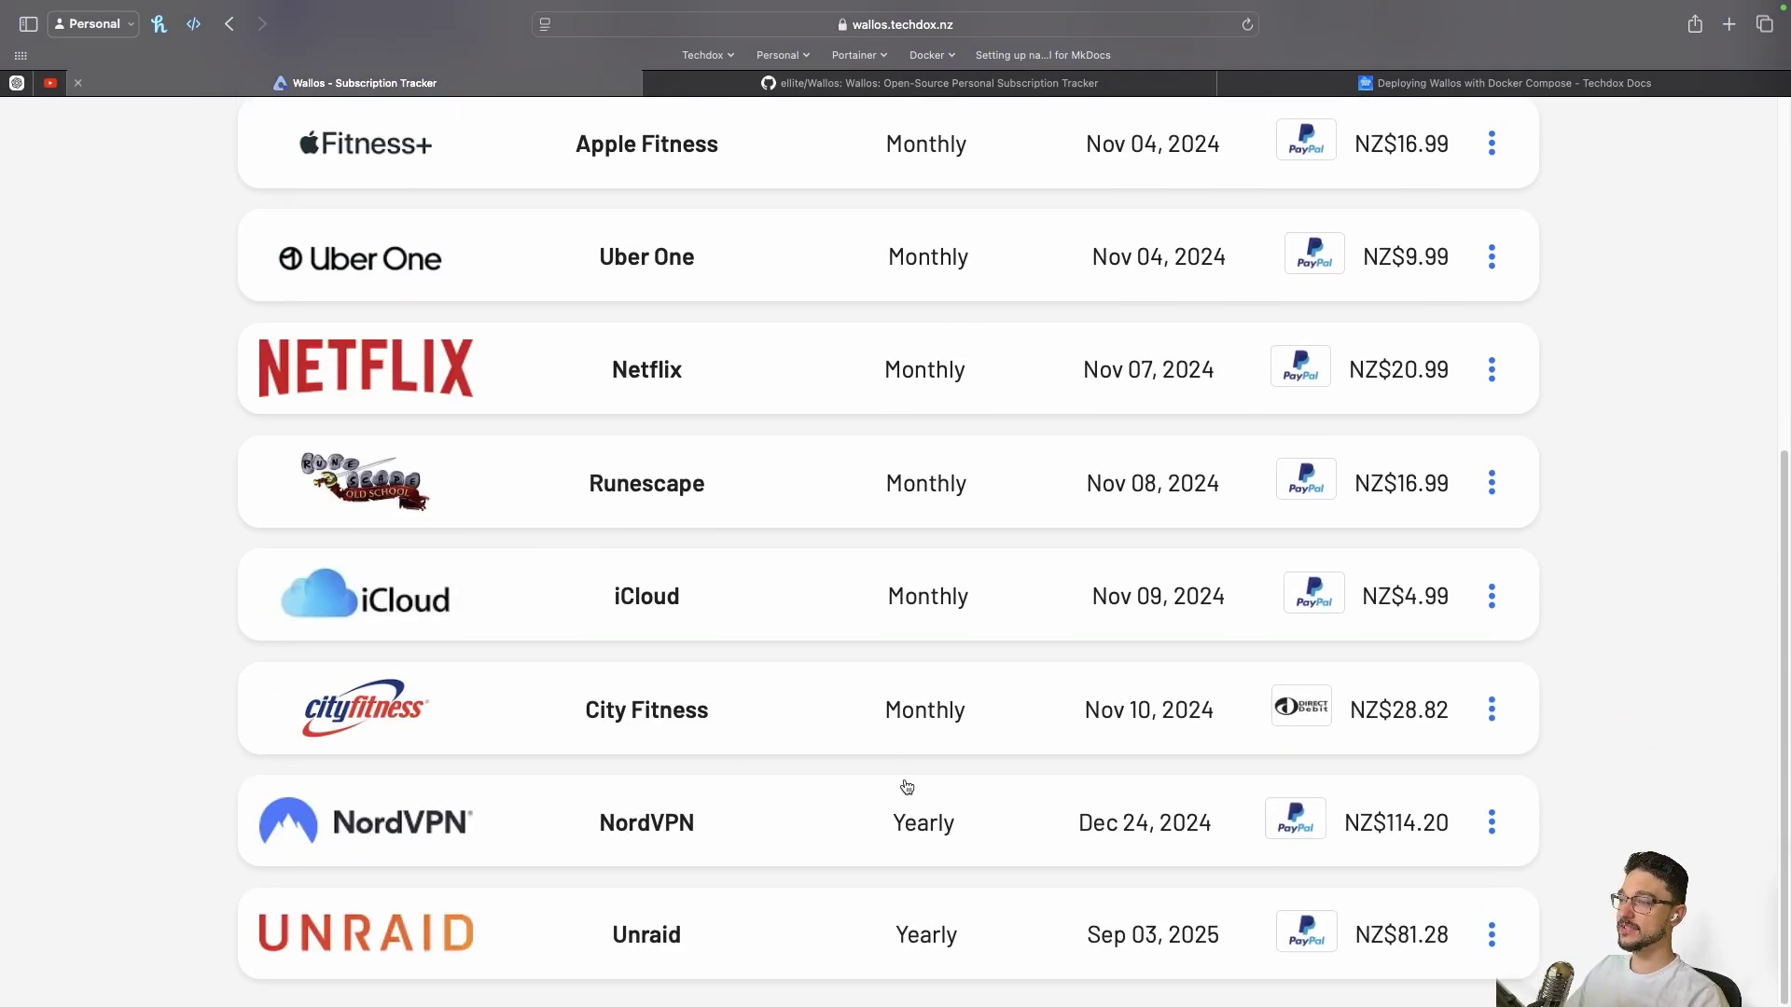
{"action": "scroll", "coordinate": [959, 720], "scroll_direction": "up", "scroll_amount": 6}
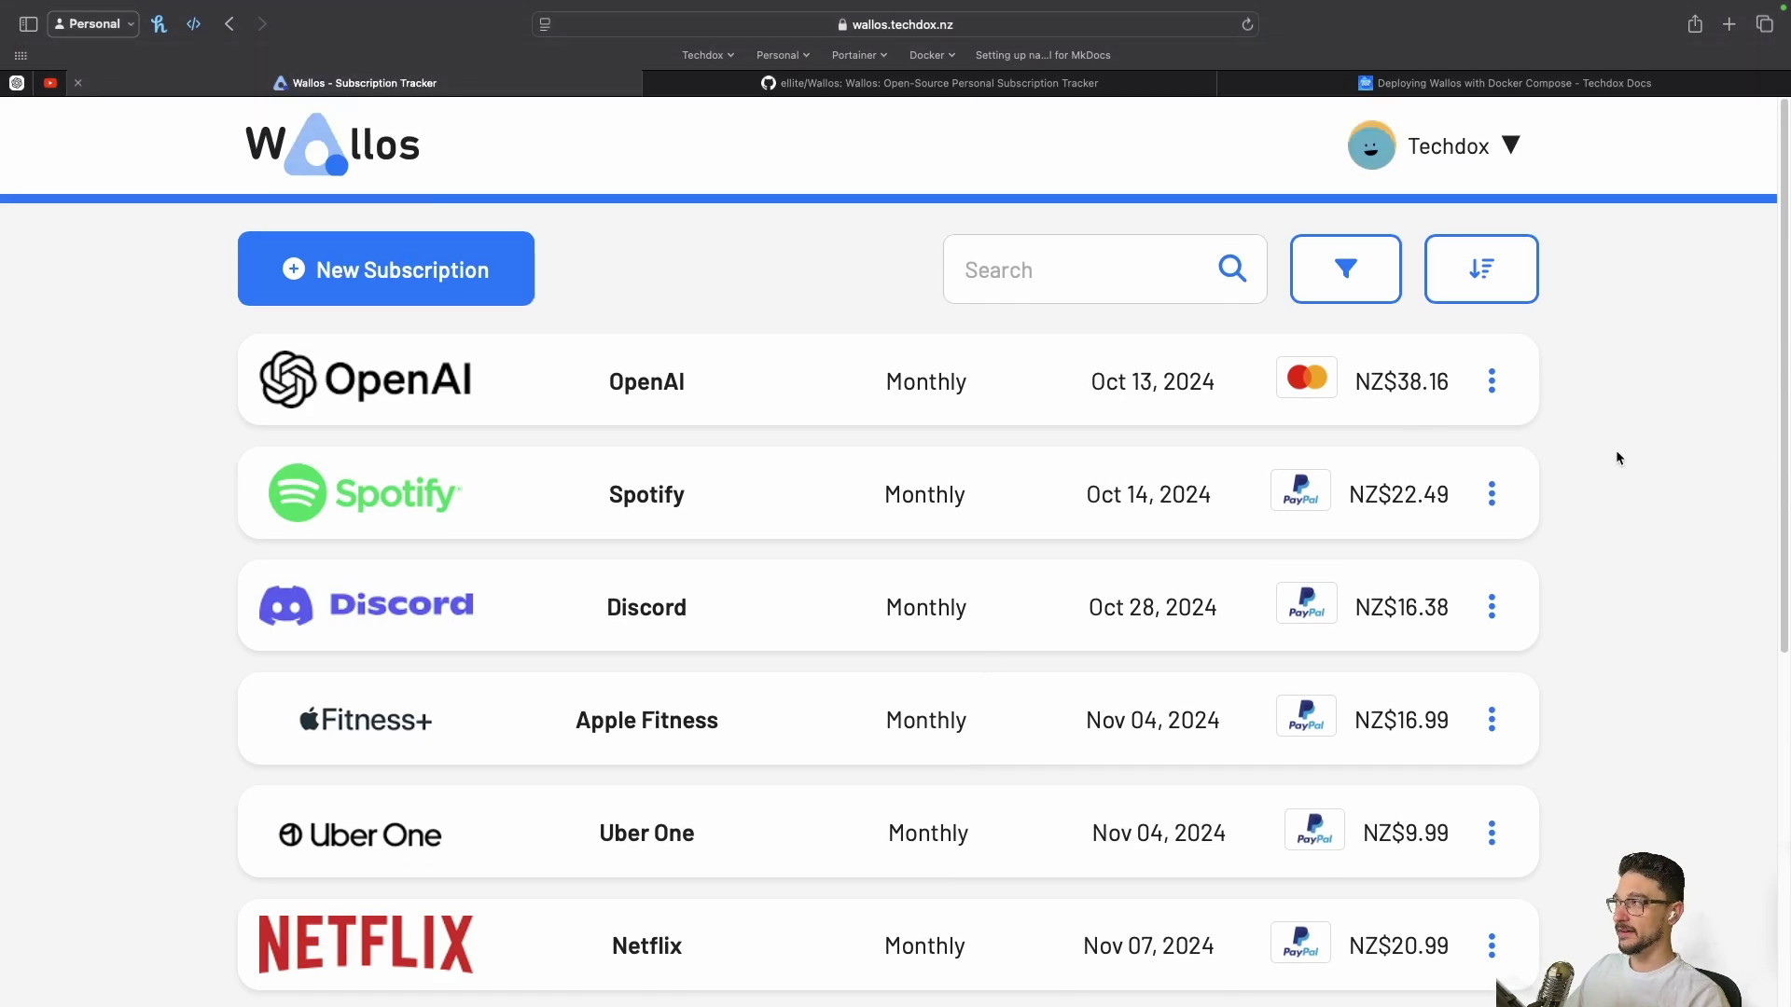
{"action": "left_click", "coordinate": [1474, 147]}
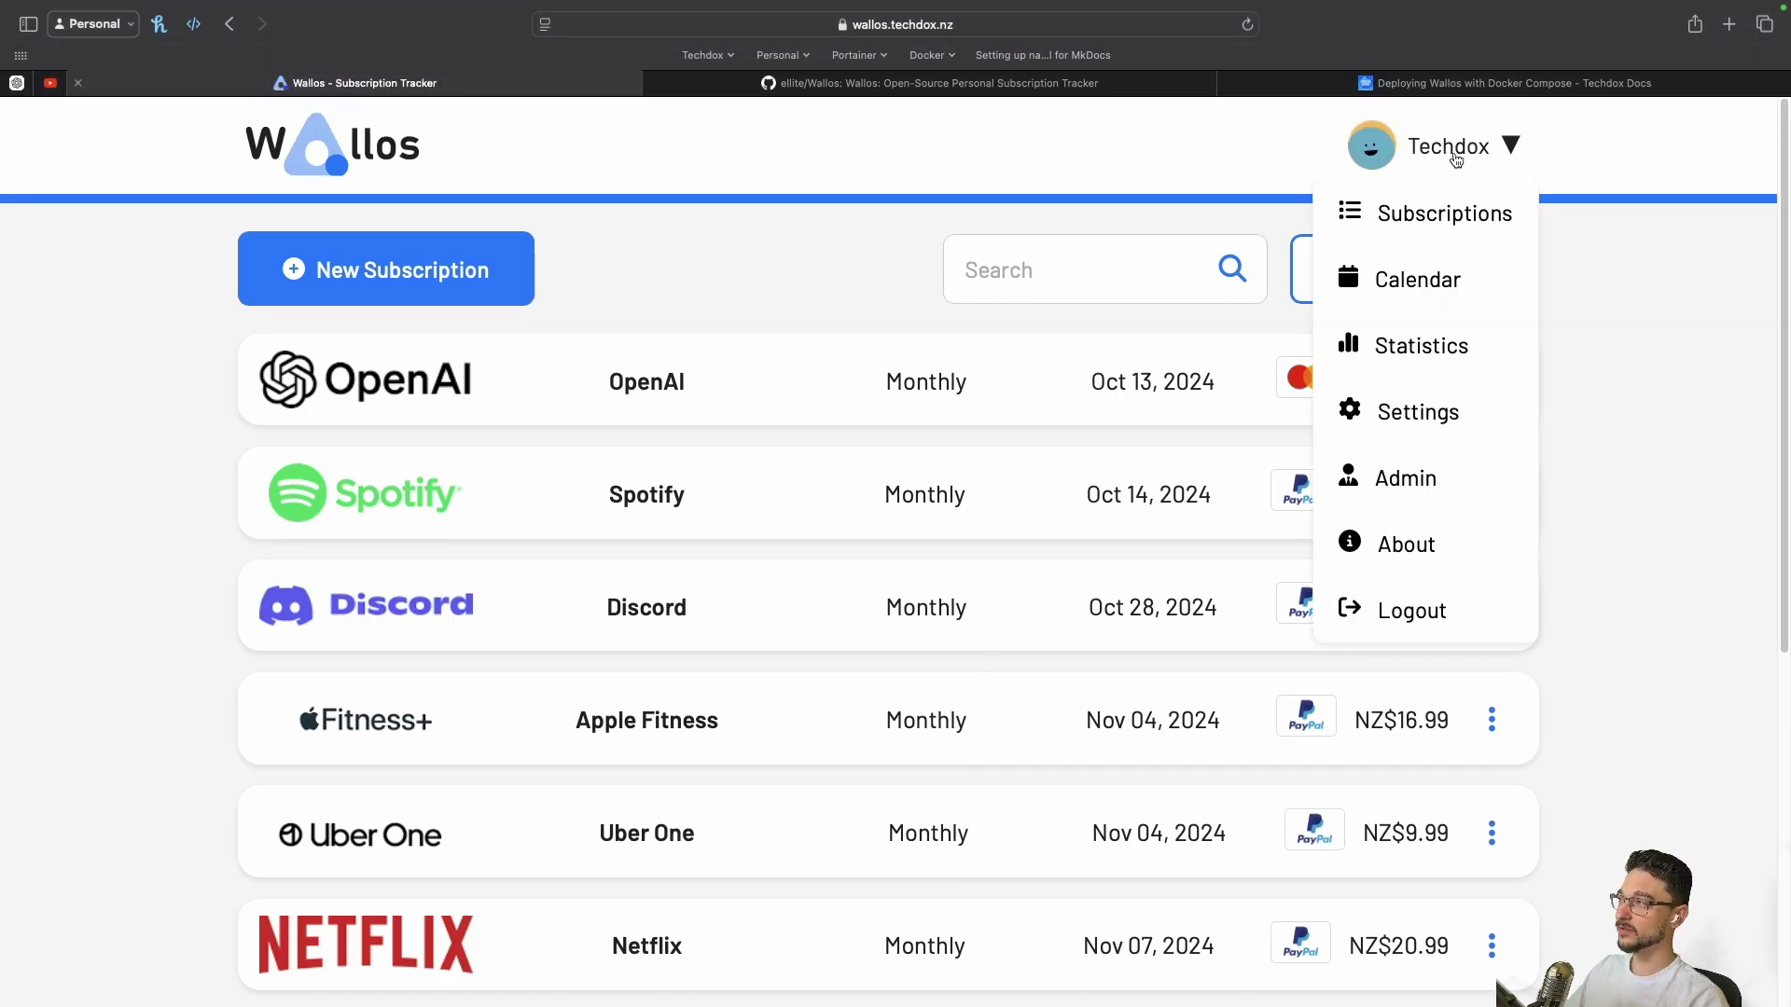
{"action": "left_click", "coordinate": [1419, 345]}
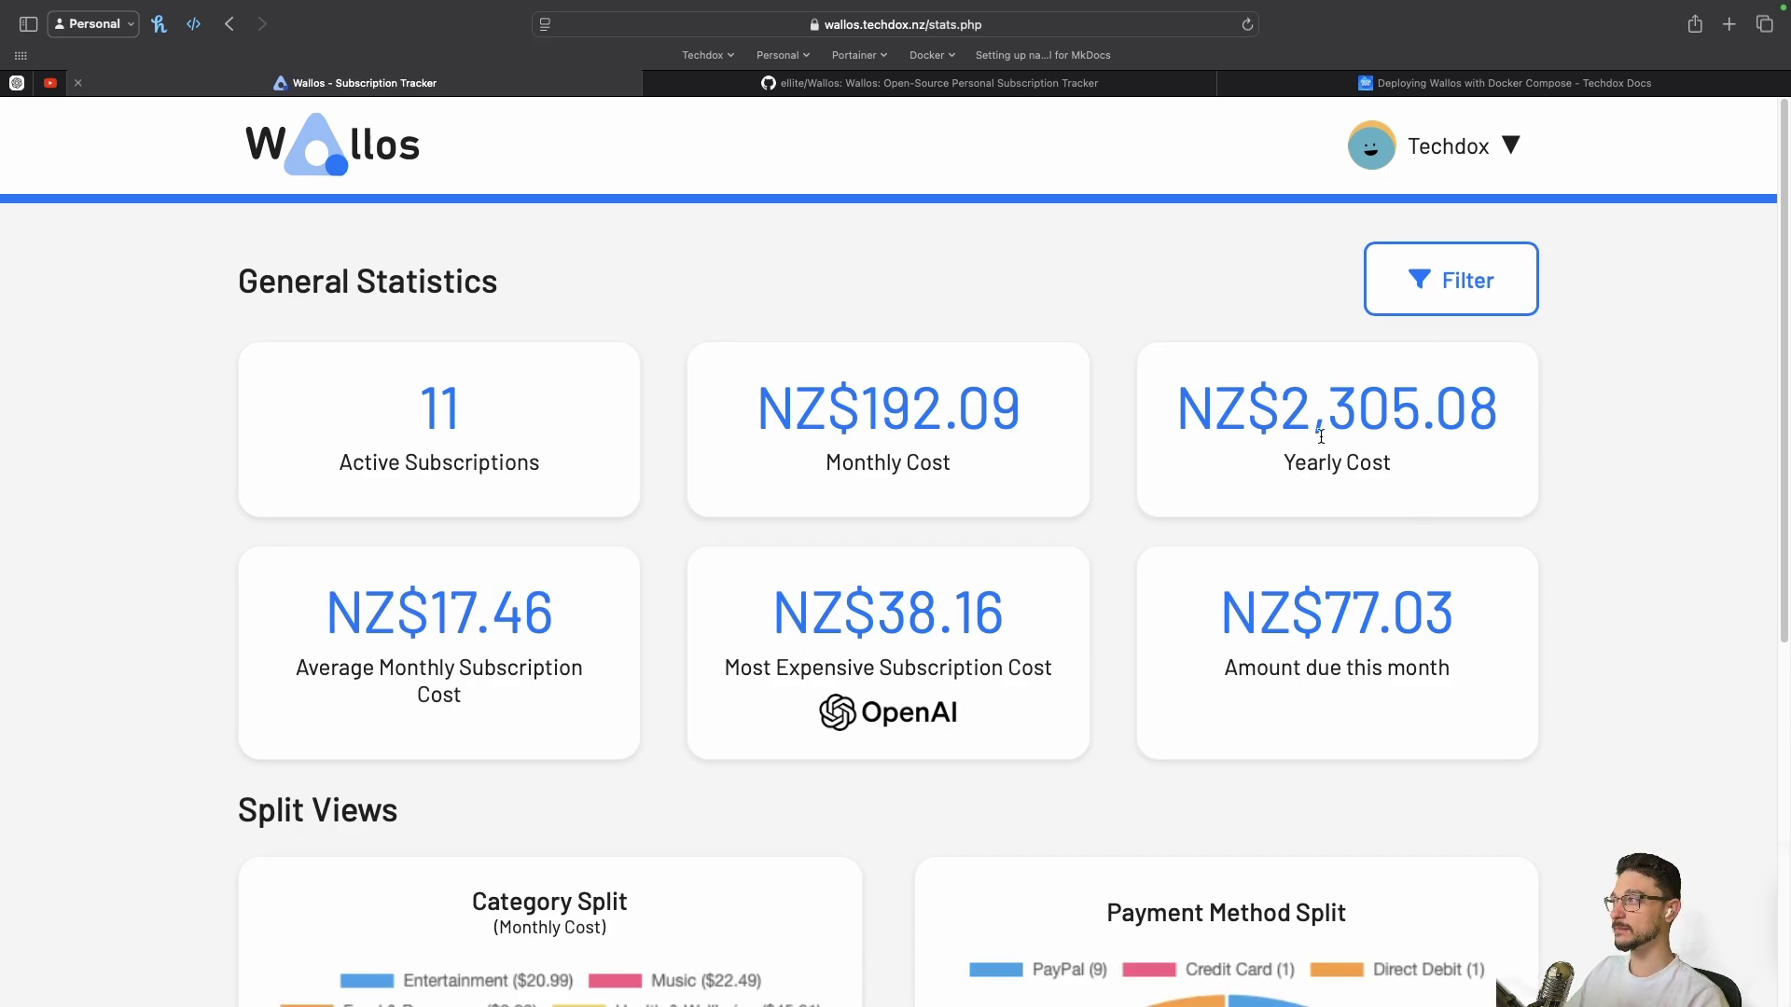
Highlight the totals: NZ$192.09 monthly, NZ$2,305.08 yearly, NZ$17.46 average, NZ$38.16 most expensive, NZ$77.03 due
{"action": "left_click_drag", "start_coordinate": [1292, 404], "coordinate": [1528, 450]}
{"action": "left_click", "coordinate": [1558, 487]}
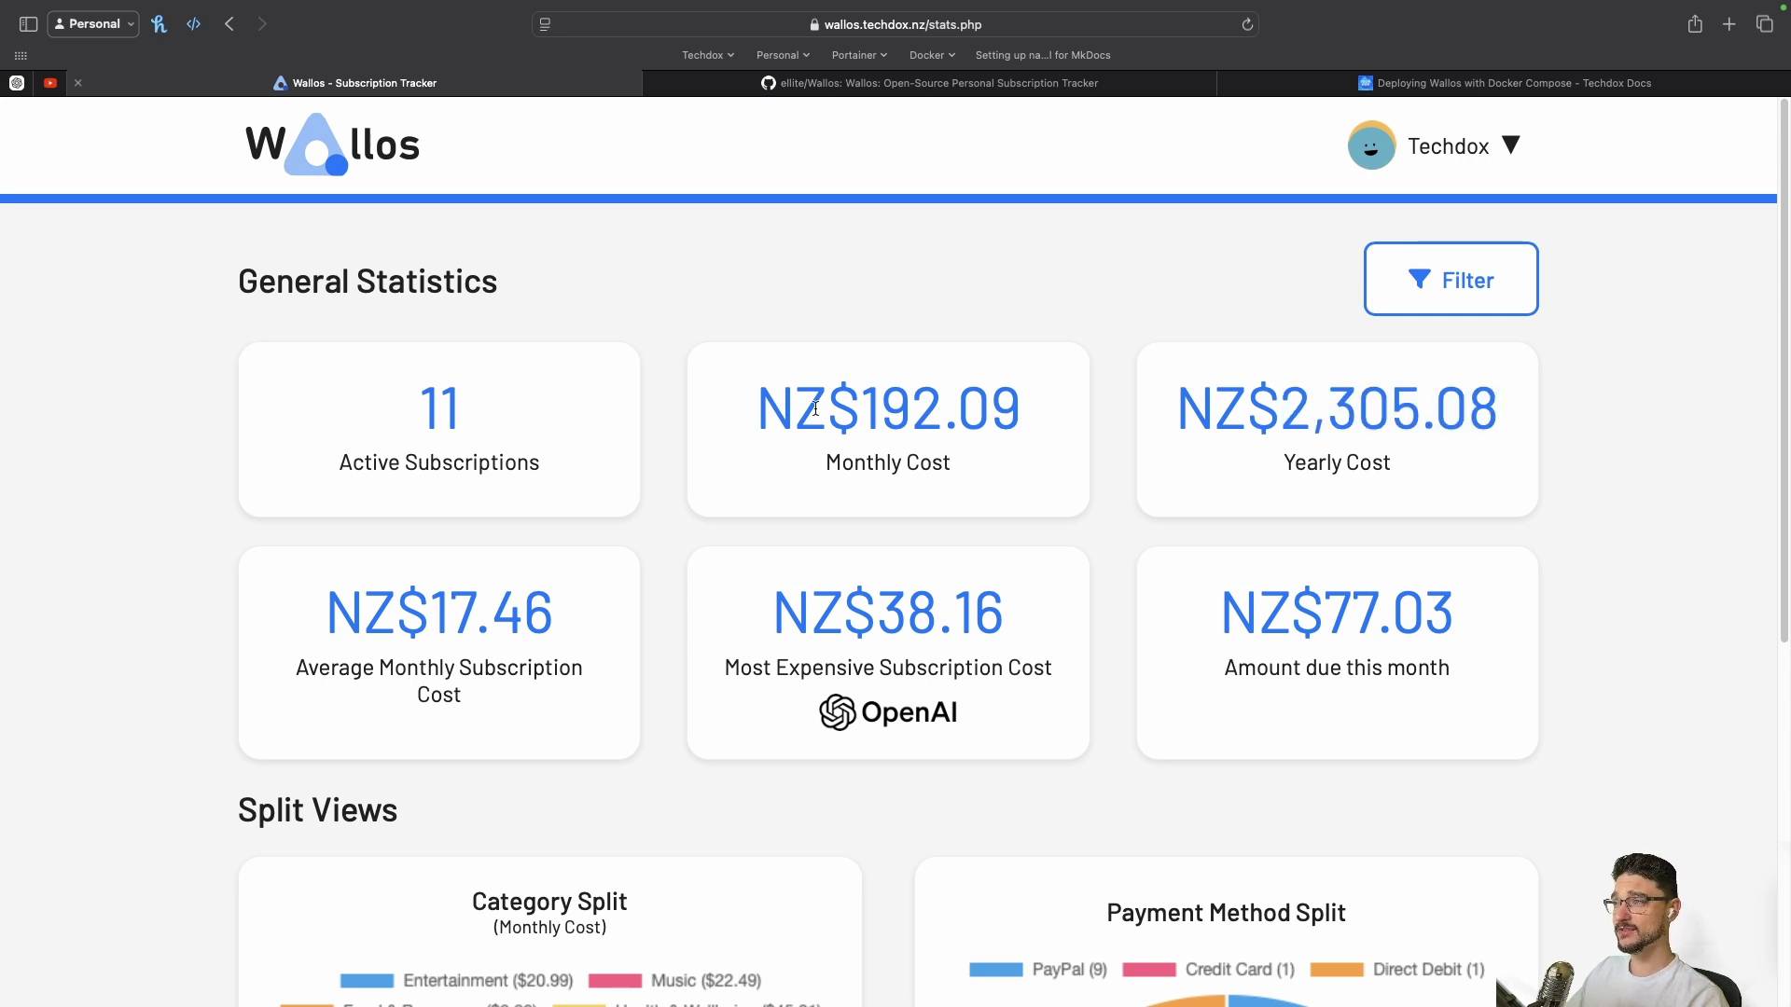
{"action": "left_click_drag", "start_coordinate": [870, 395], "coordinate": [1010, 400]}
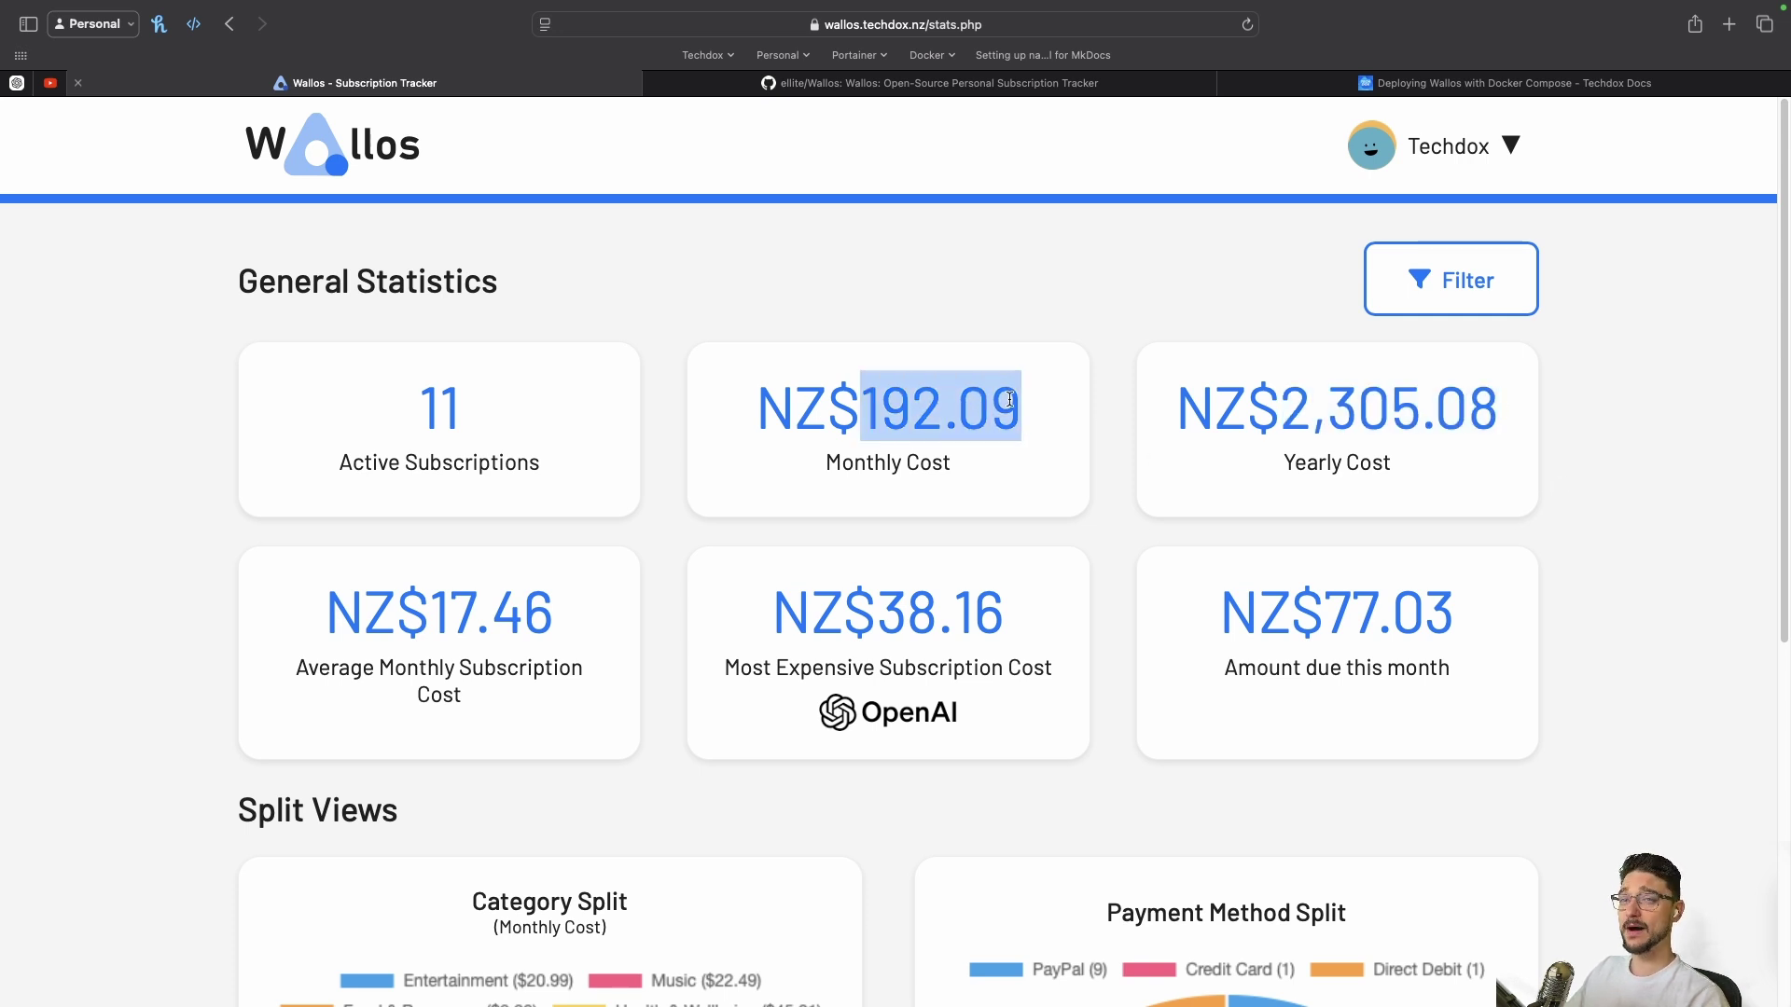
{"action": "left_click", "coordinate": [1548, 555]}
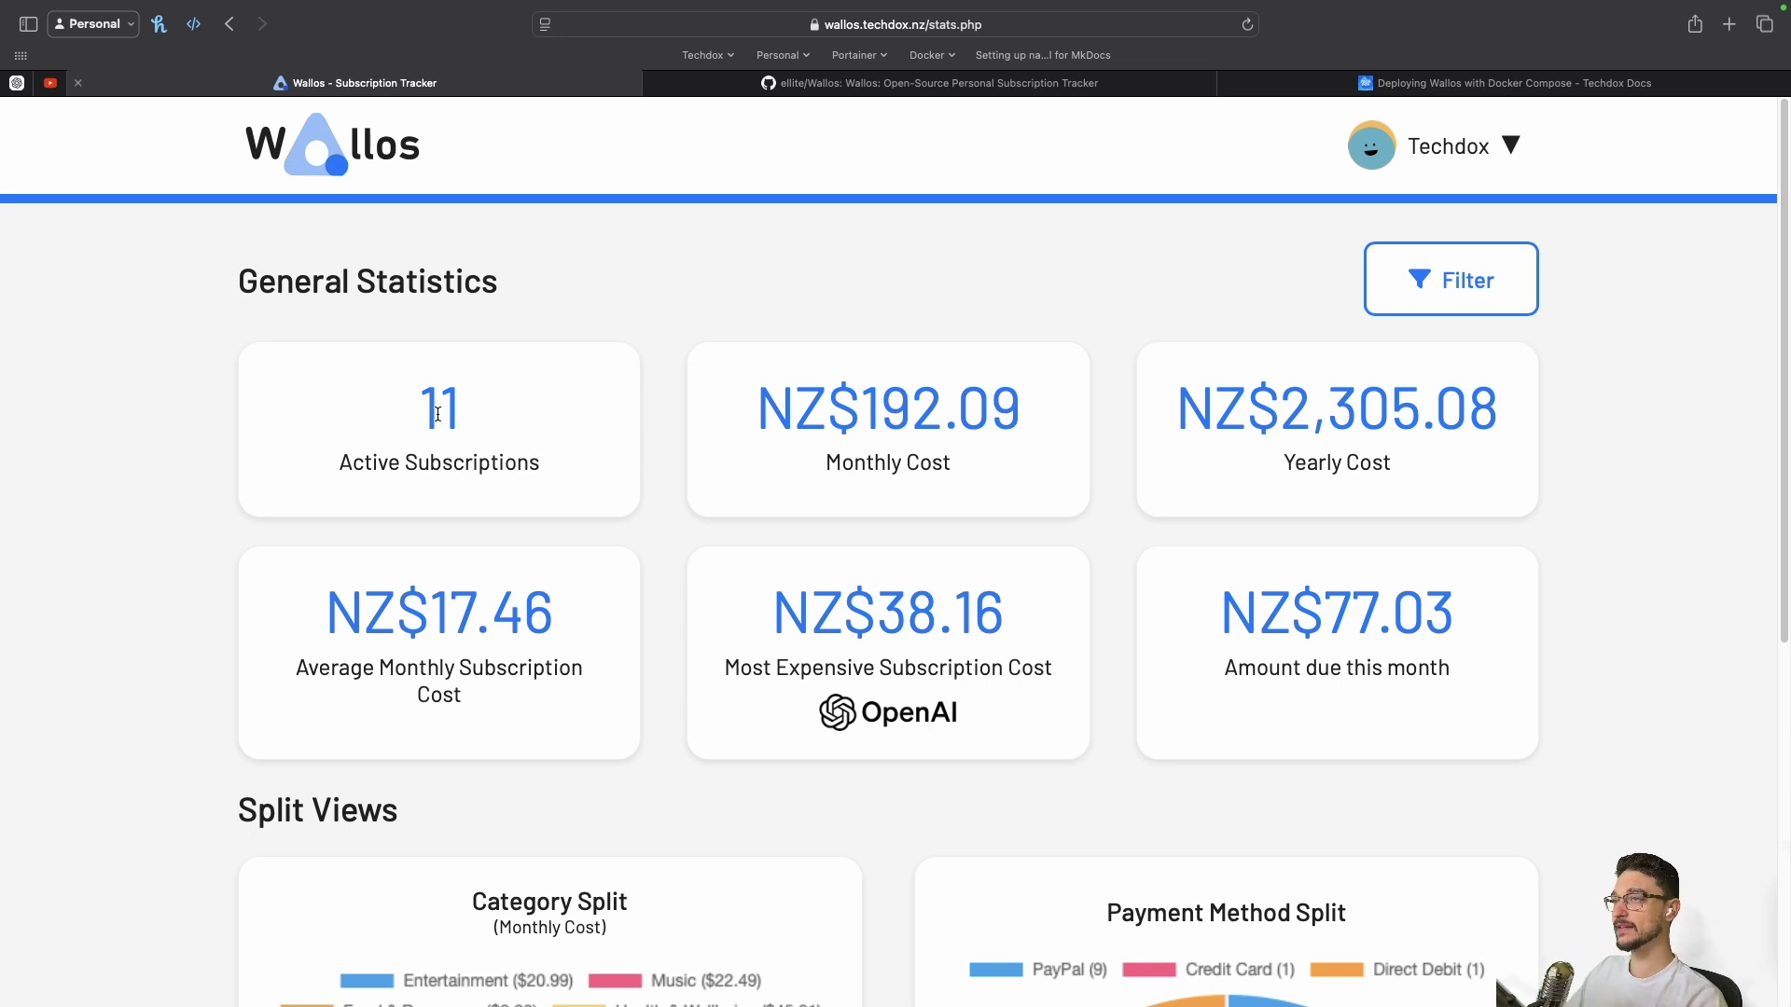
{"action": "left_click_drag", "start_coordinate": [764, 409], "coordinate": [1064, 414]}
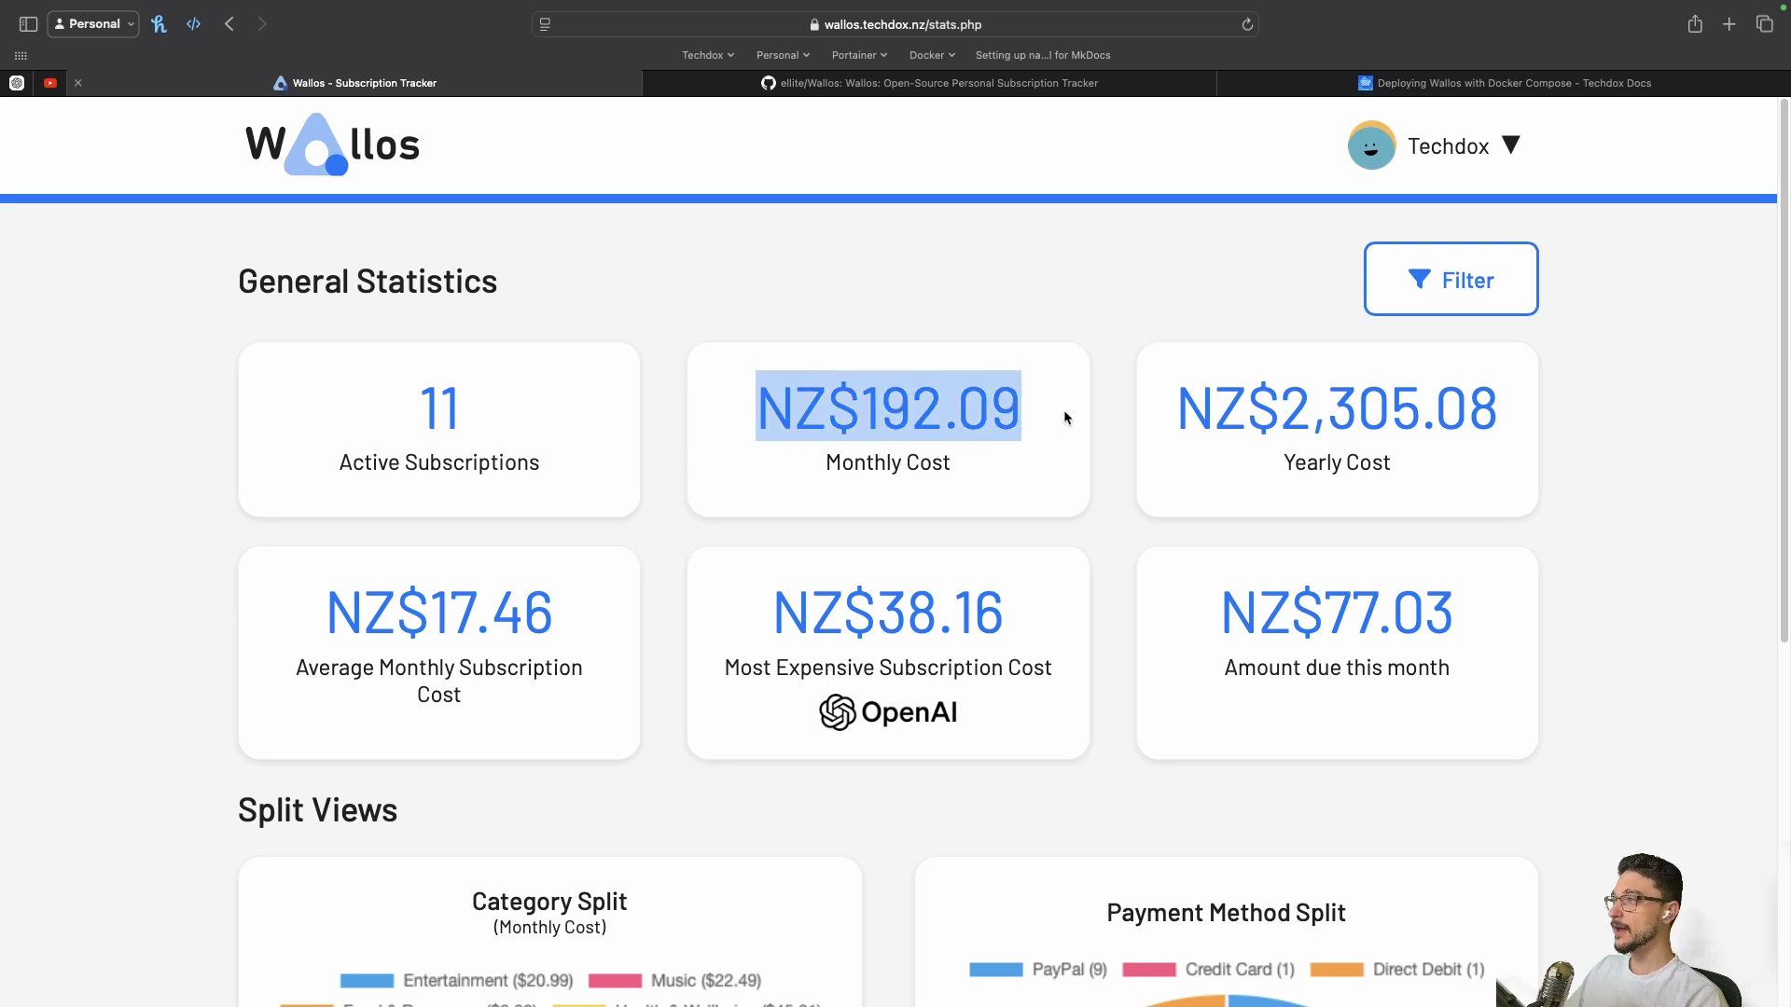
{"action": "triple_click", "coordinate": [1265, 410]}
{"action": "left_click", "coordinate": [236, 626]}
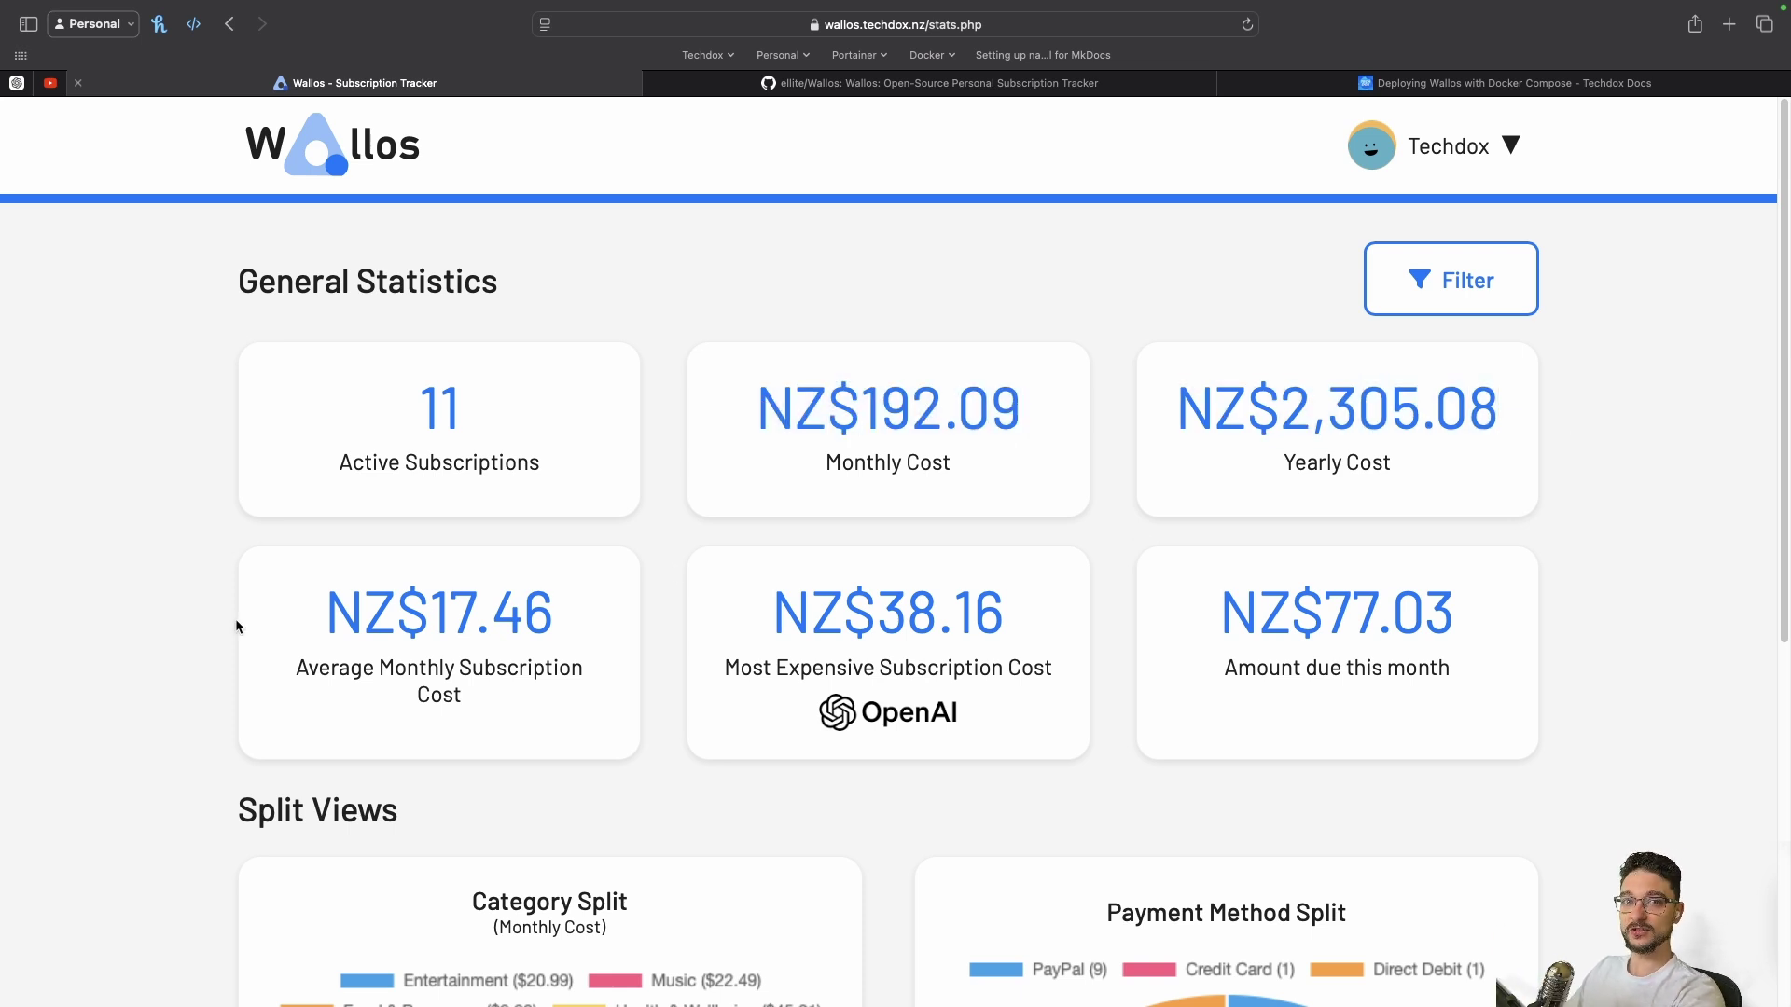
{"action": "left_click_drag", "start_coordinate": [321, 616], "coordinate": [554, 616]}
{"action": "left_click", "coordinate": [321, 607]}
{"action": "left_click_drag", "start_coordinate": [320, 607], "coordinate": [587, 621]}
{"action": "left_click_drag", "start_coordinate": [772, 612], "coordinate": [1051, 621]}
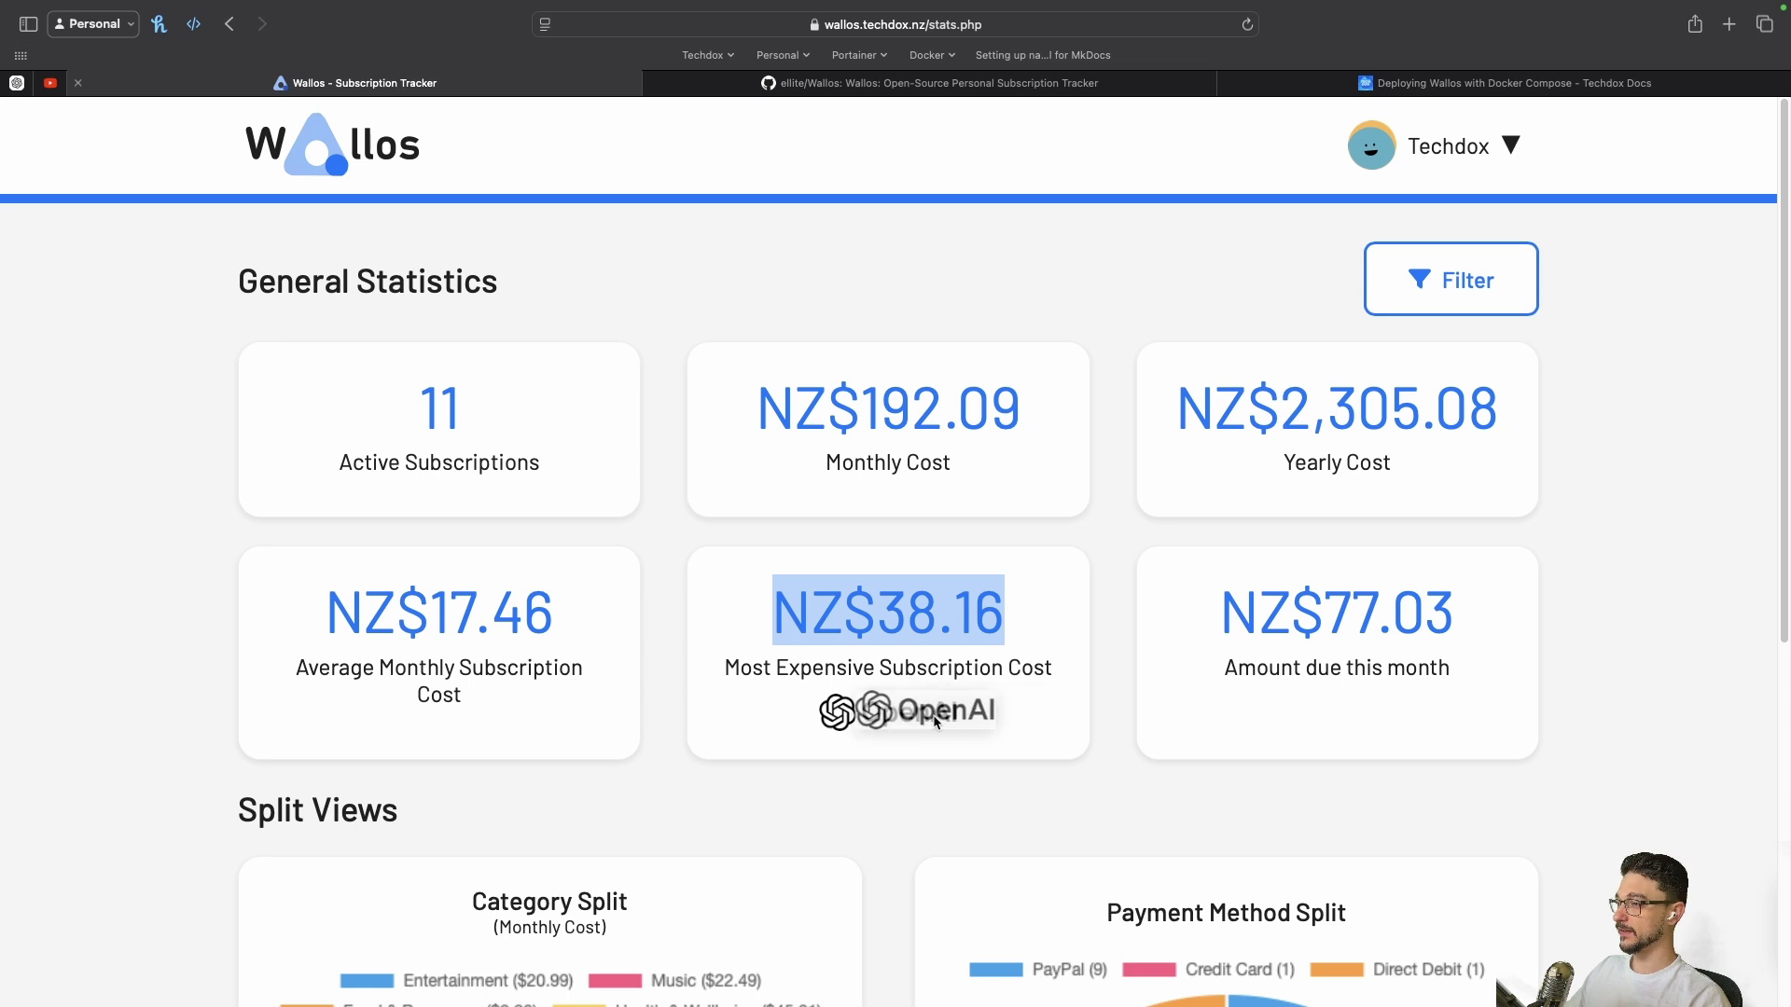
{"action": "left_click", "coordinate": [979, 738]}
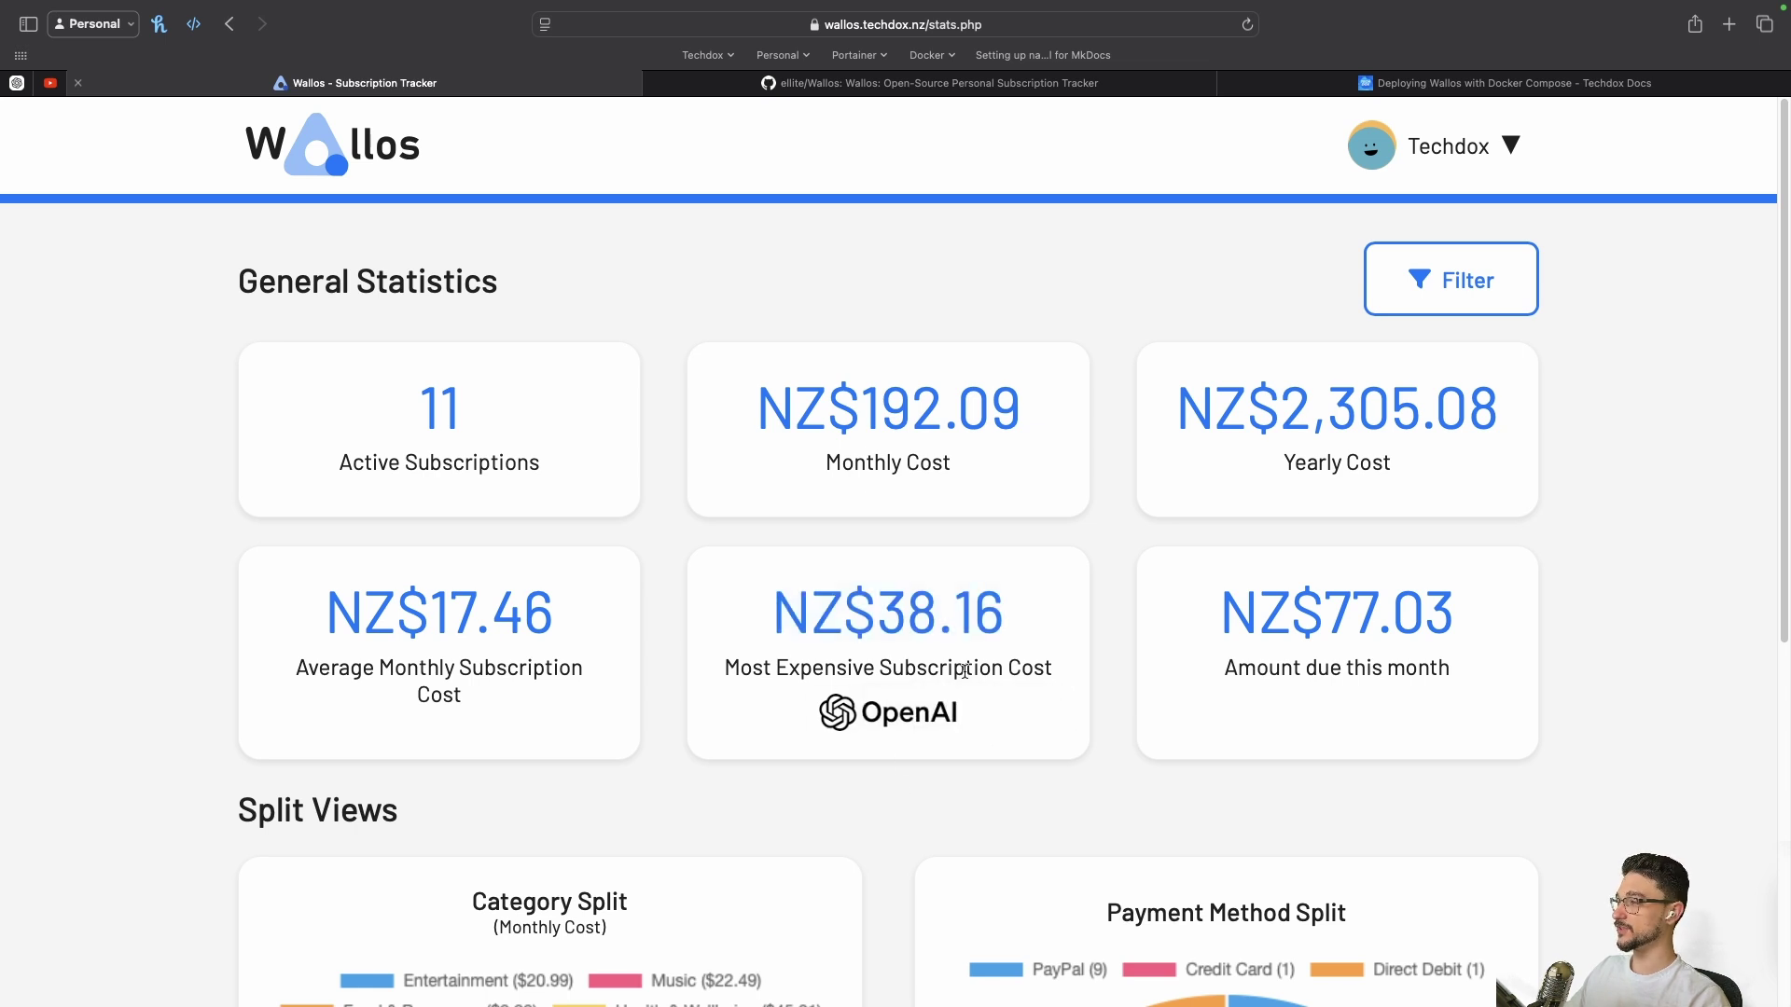
{"action": "left_click_drag", "start_coordinate": [1218, 613], "coordinate": [1506, 618]}
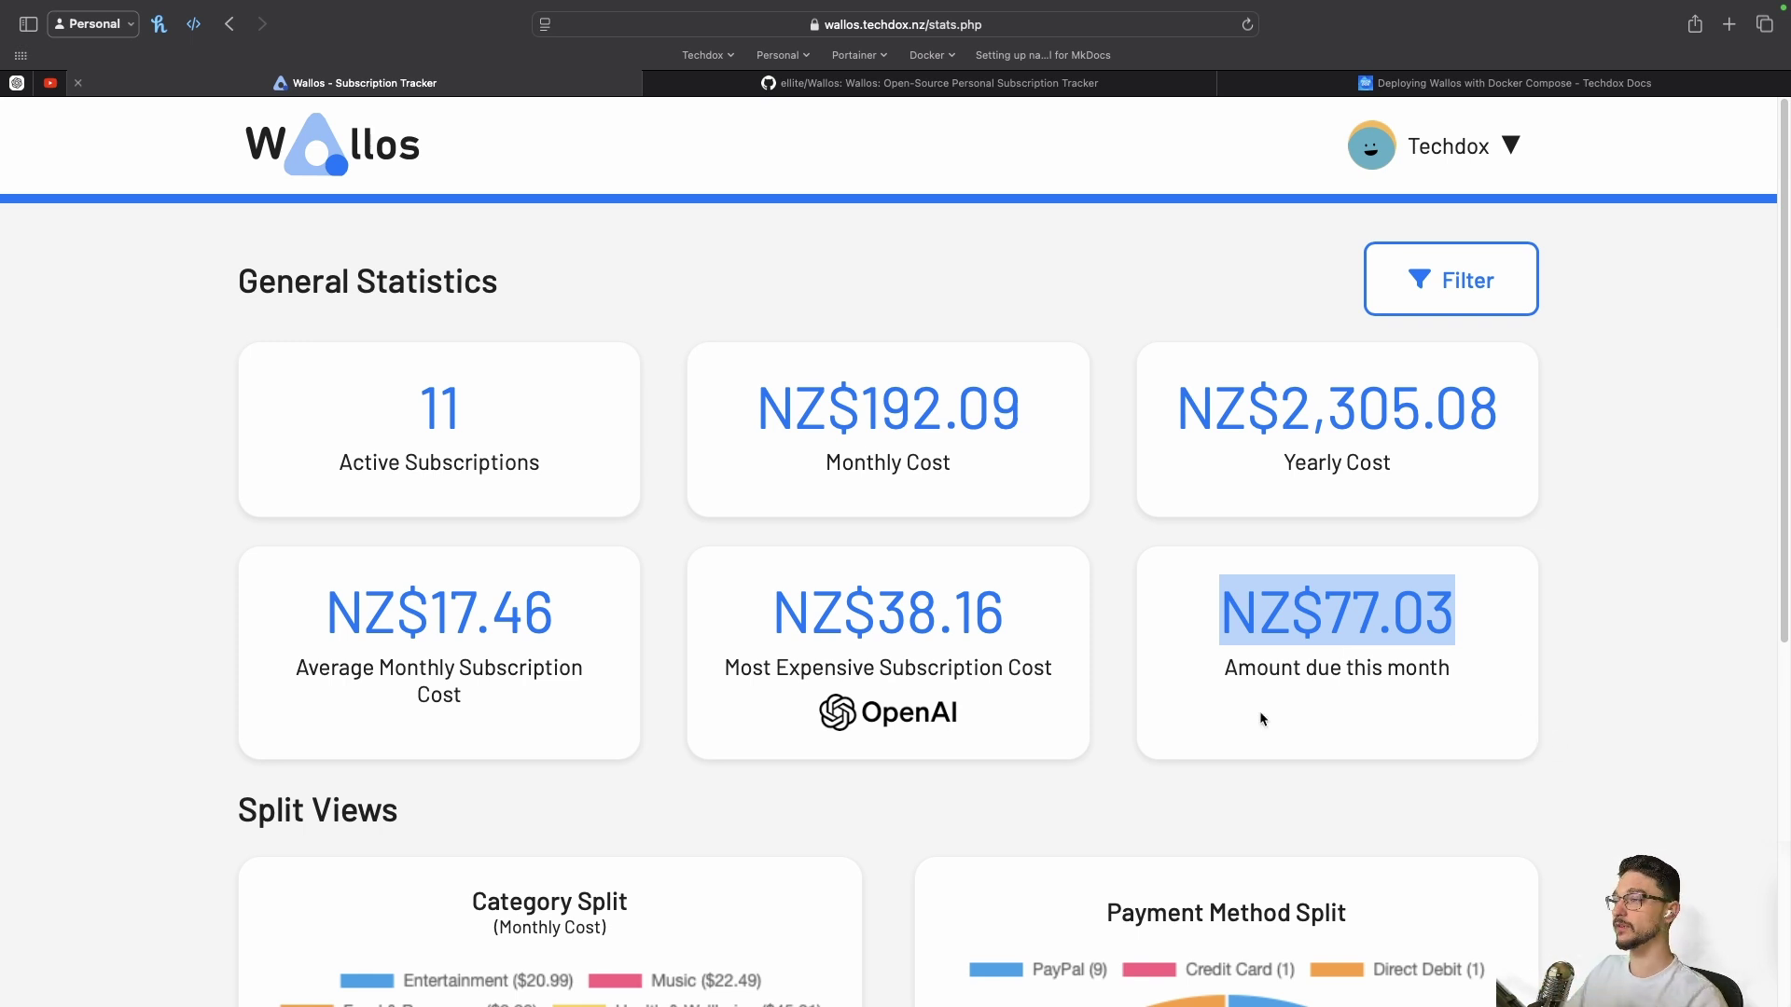
Scroll down to the Split Views pie charts by category and payment method
{"action": "scroll", "coordinate": [1224, 713], "scroll_direction": "down", "scroll_amount": 6}
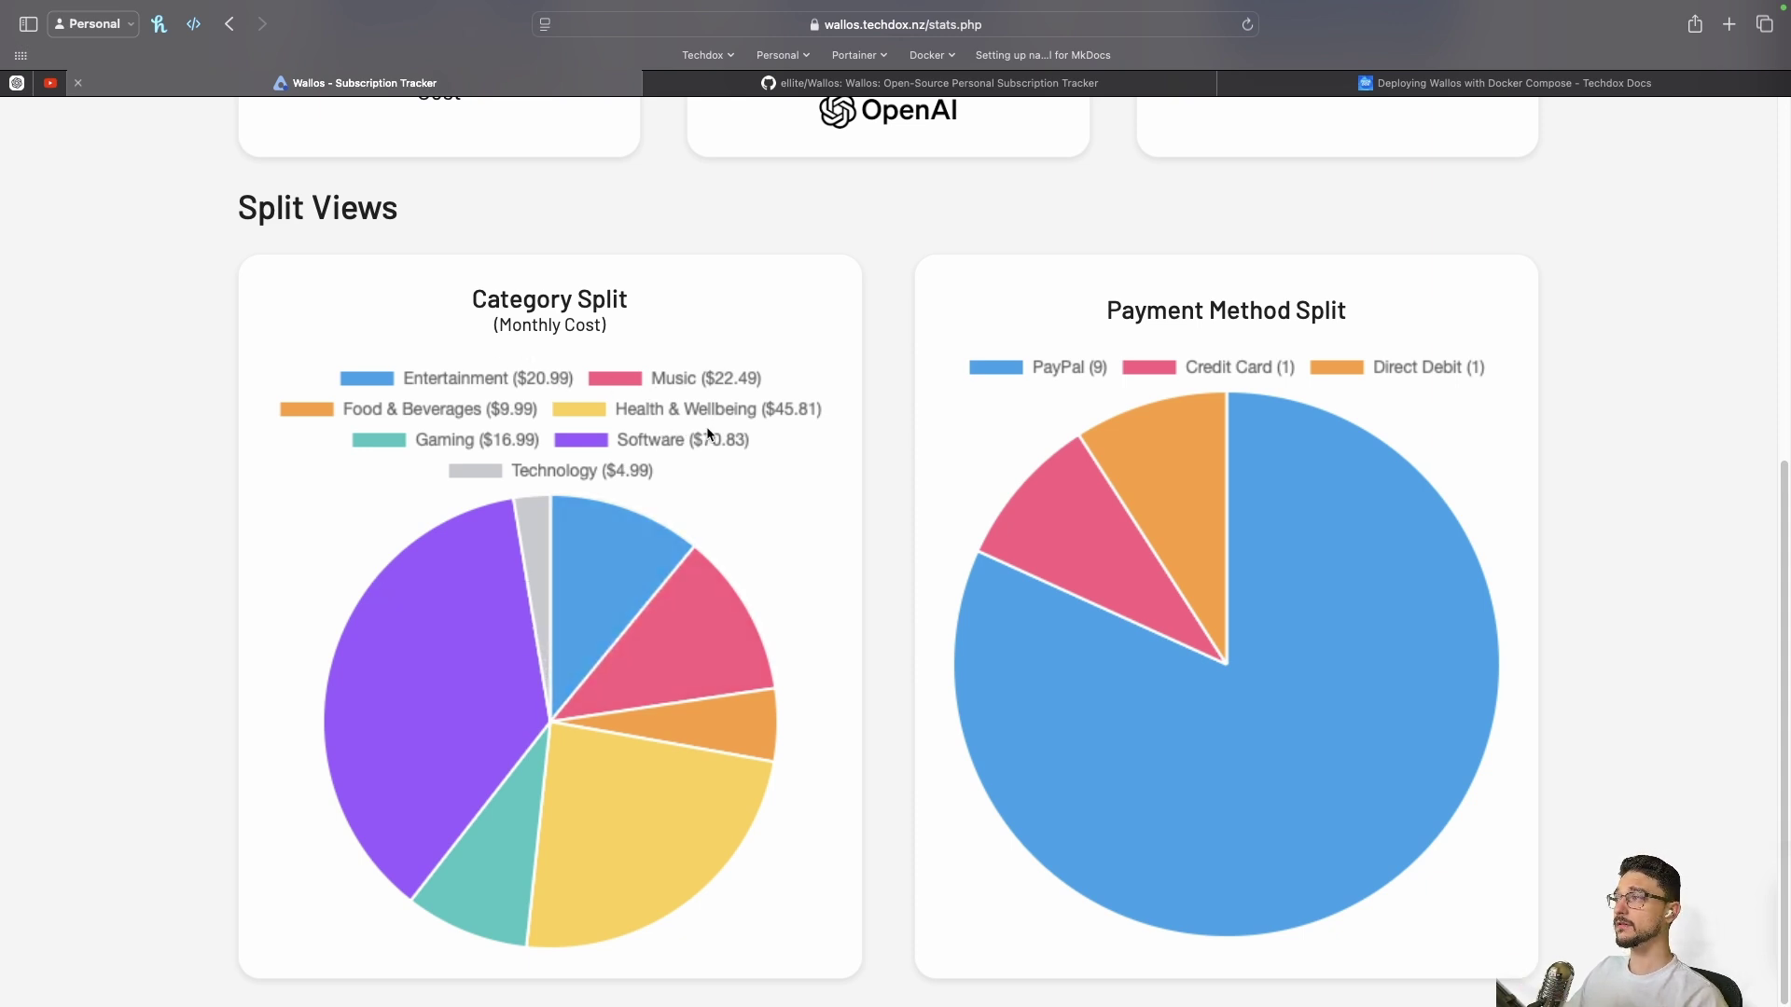
{"action": "key", "text": "super+minus"}
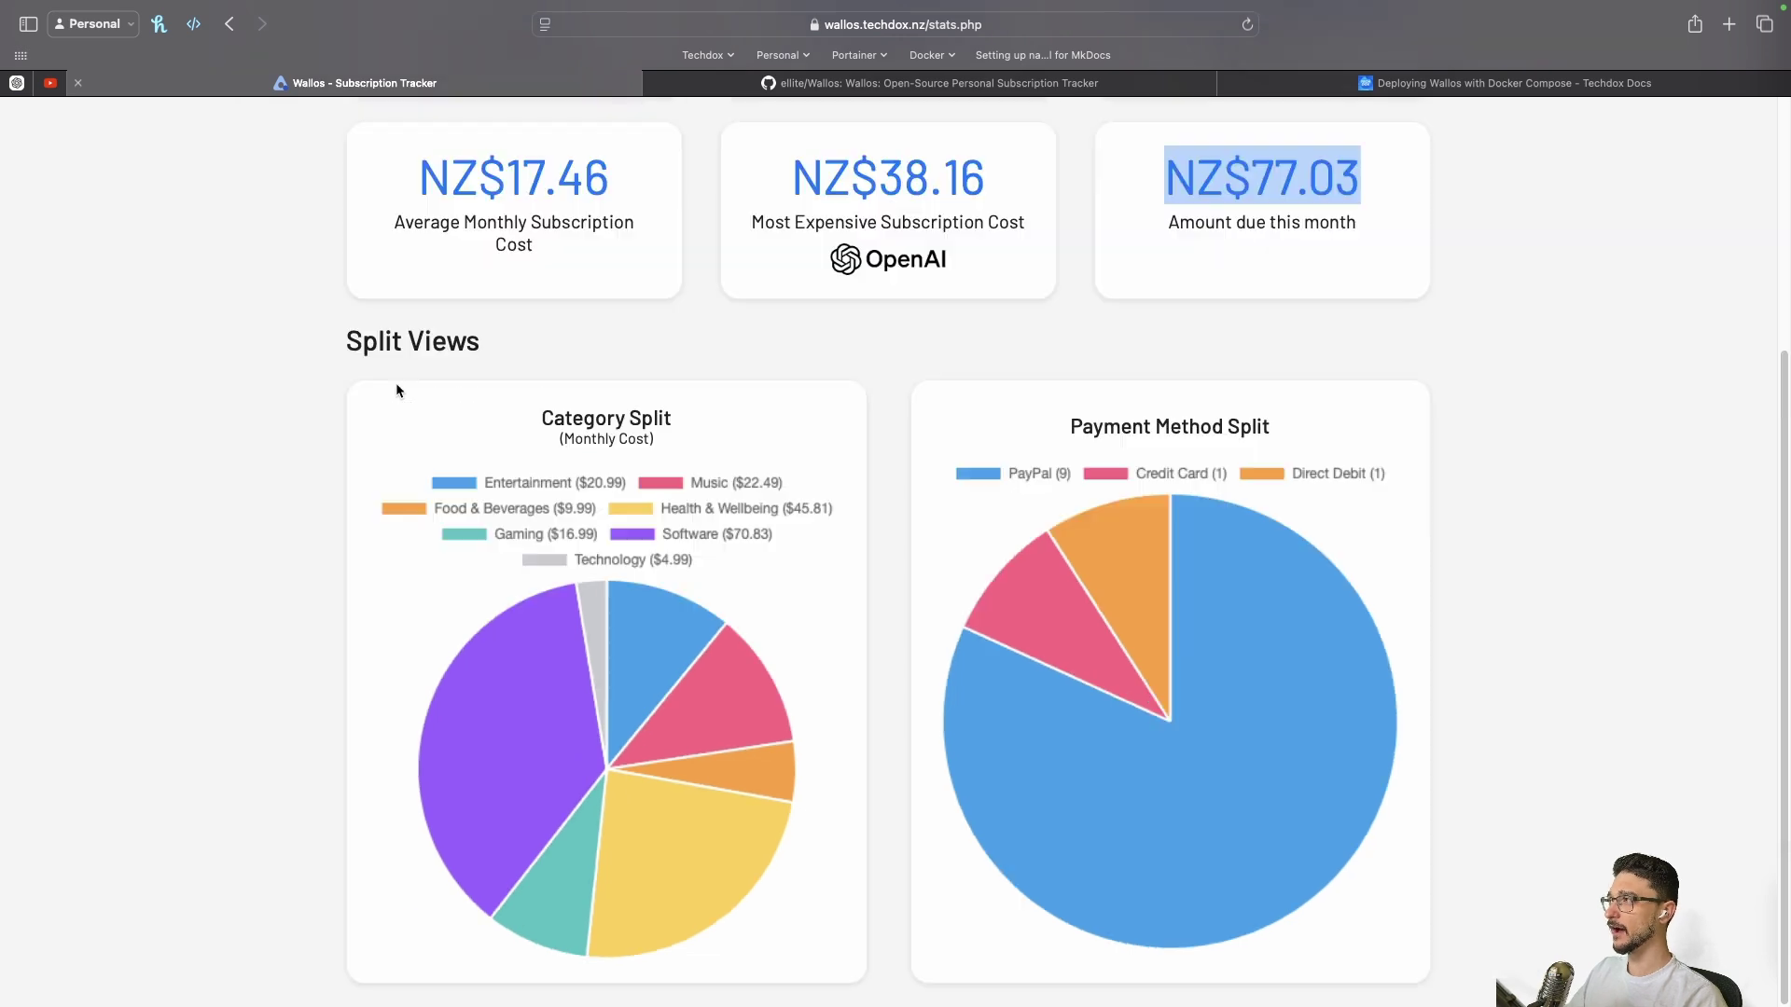
{"action": "key", "text": "super+plus"}
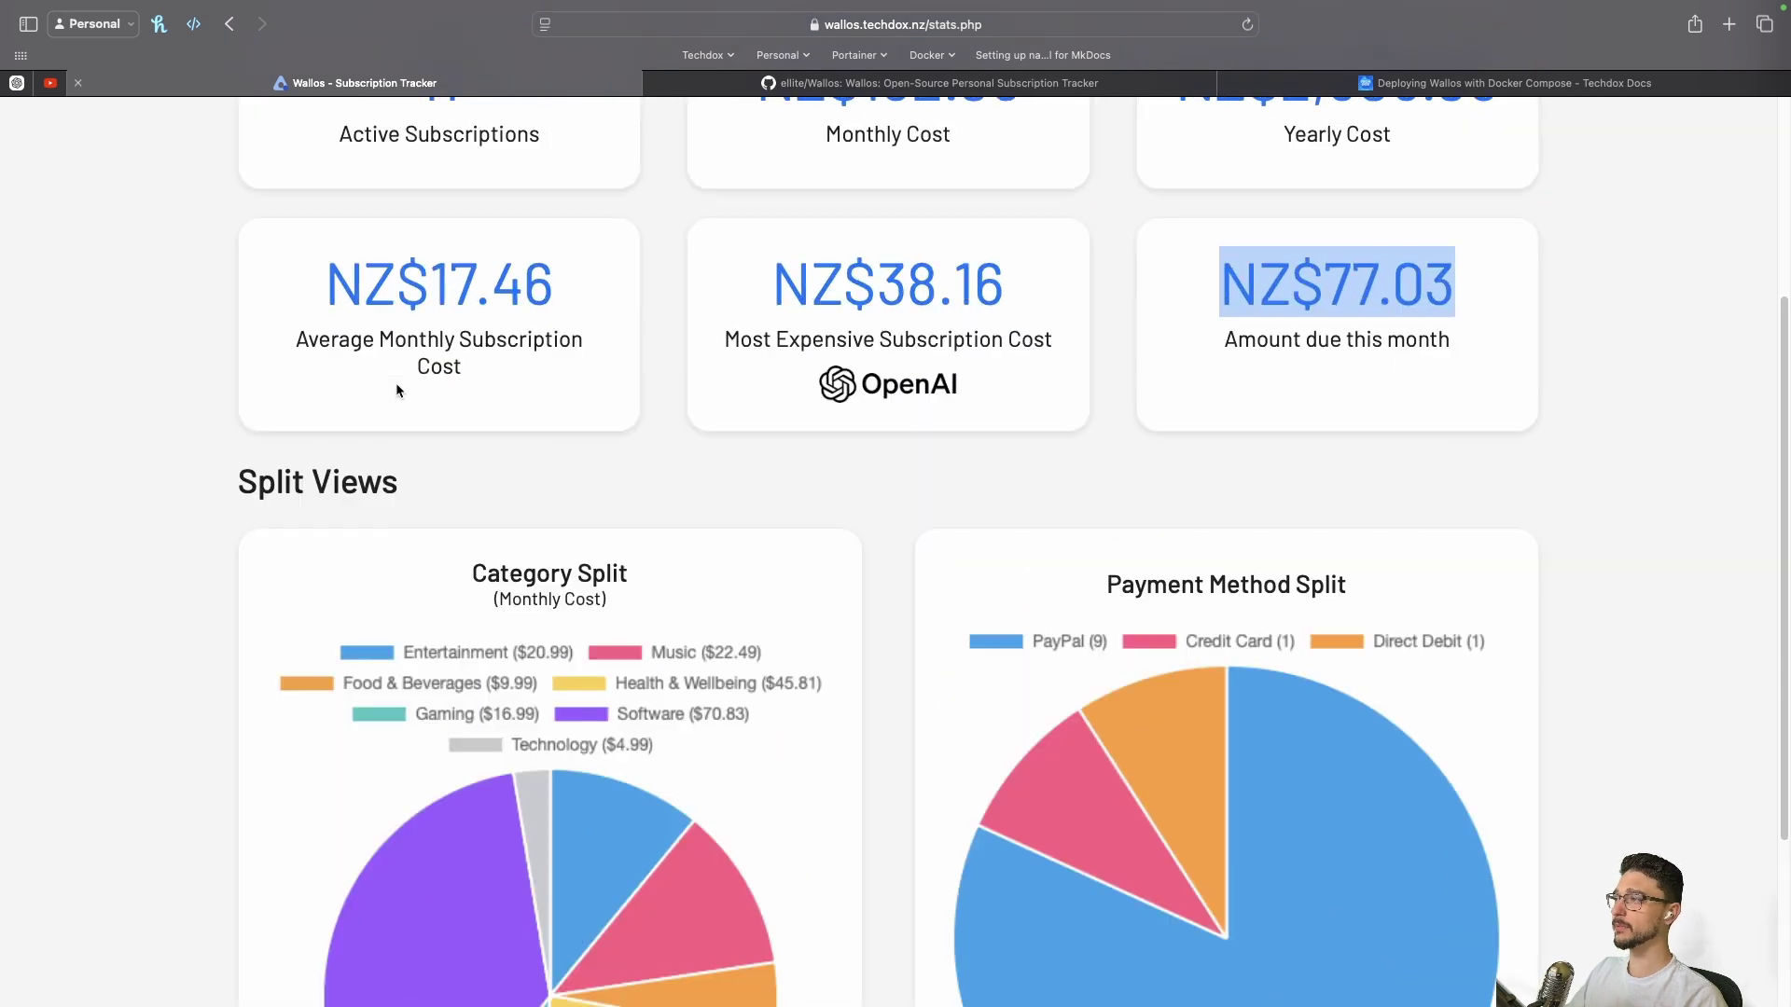
{"action": "scroll", "coordinate": [395, 382], "scroll_direction": "down", "scroll_amount": 3}
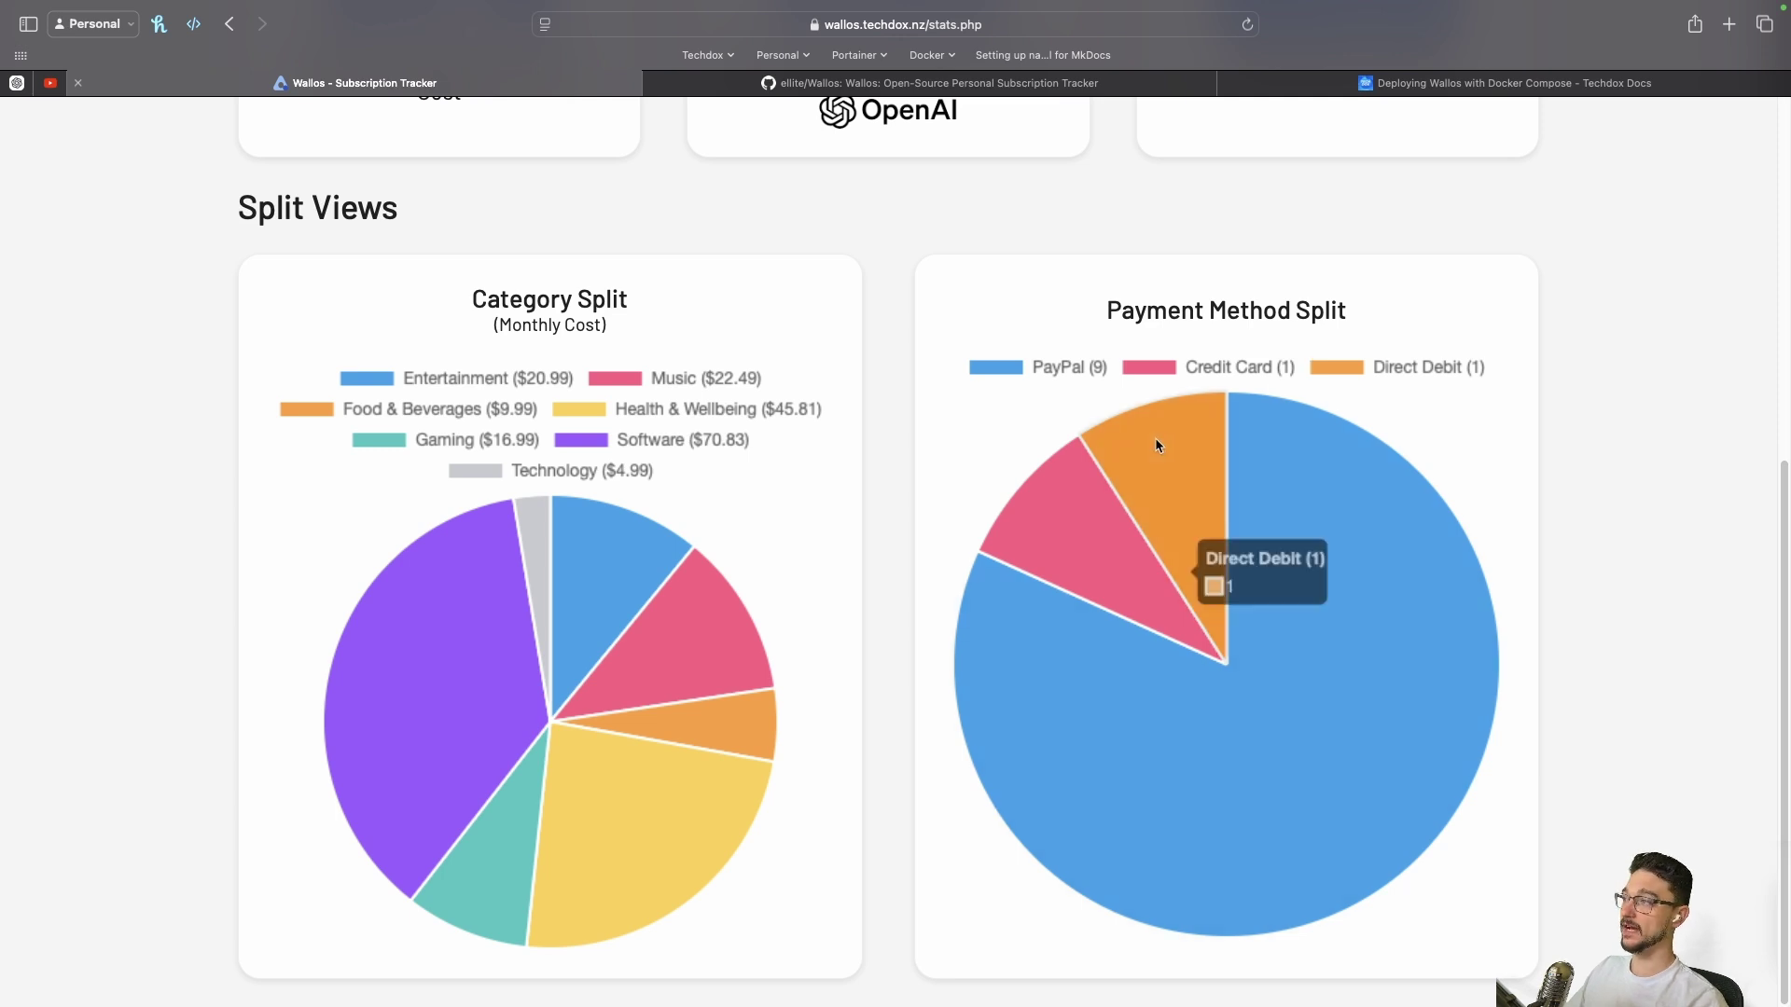
{"action": "mouse_move", "coordinate": [1061, 496]}
{"action": "mouse_move", "coordinate": [1352, 560]}
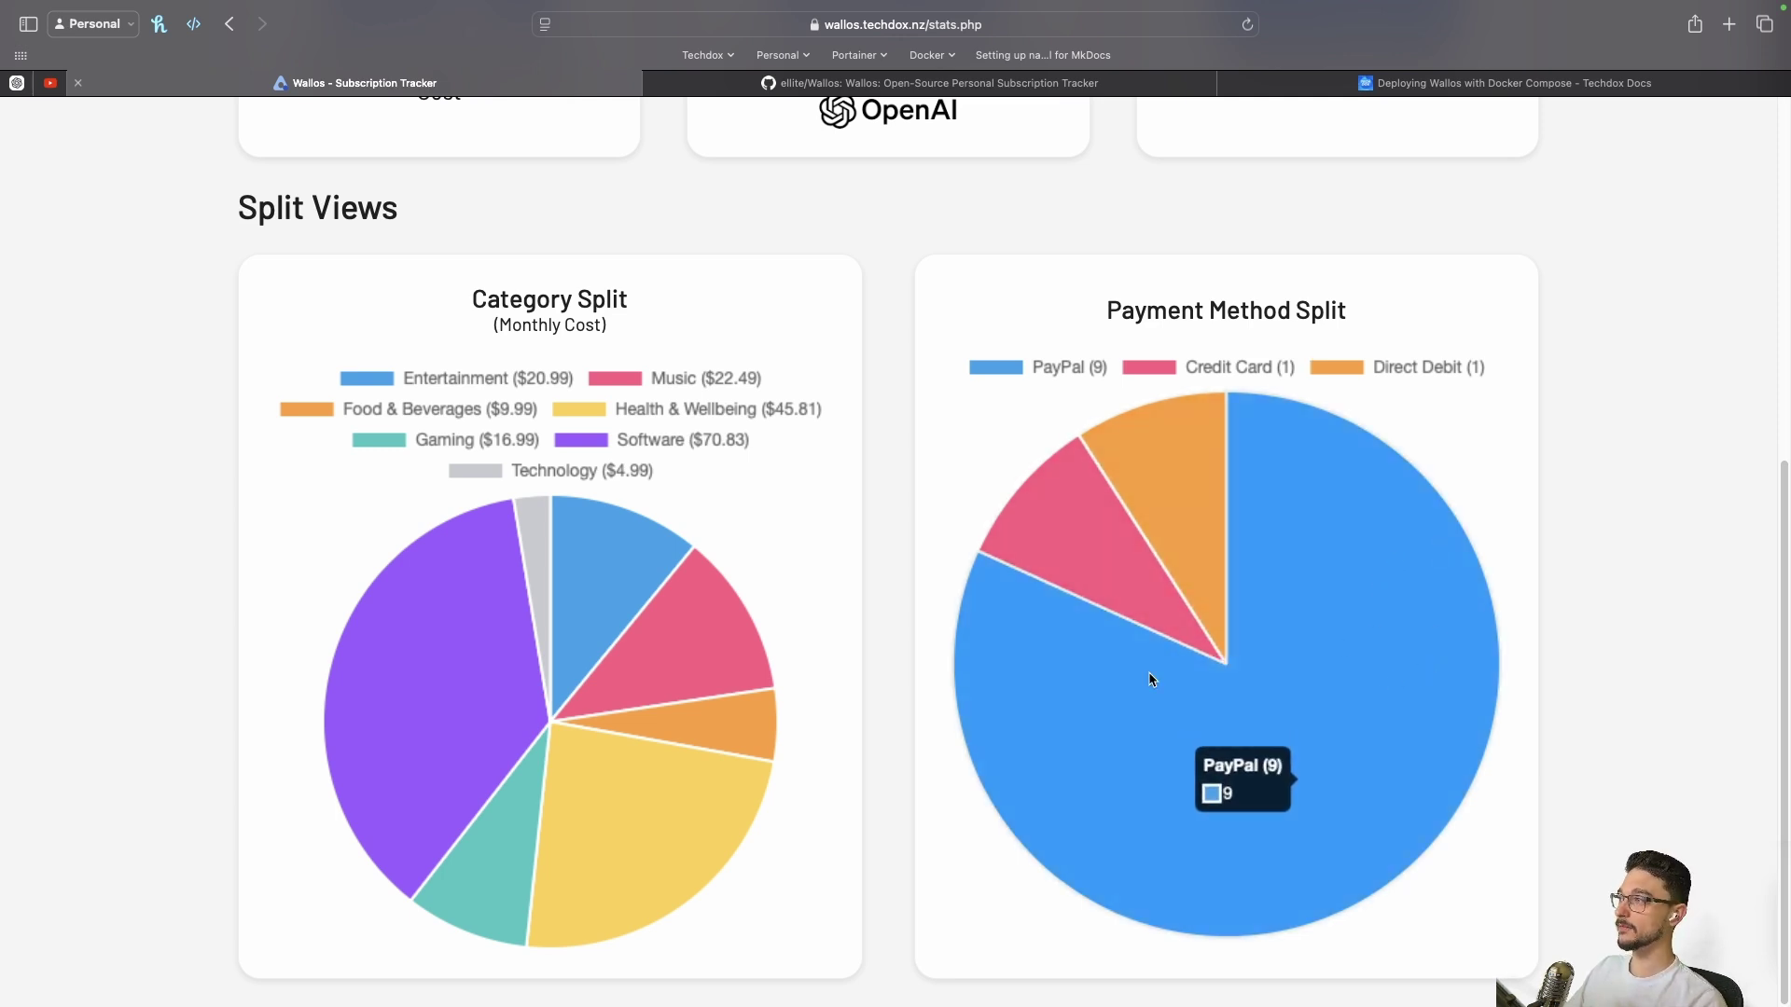
{"action": "mouse_move", "coordinate": [1074, 533]}
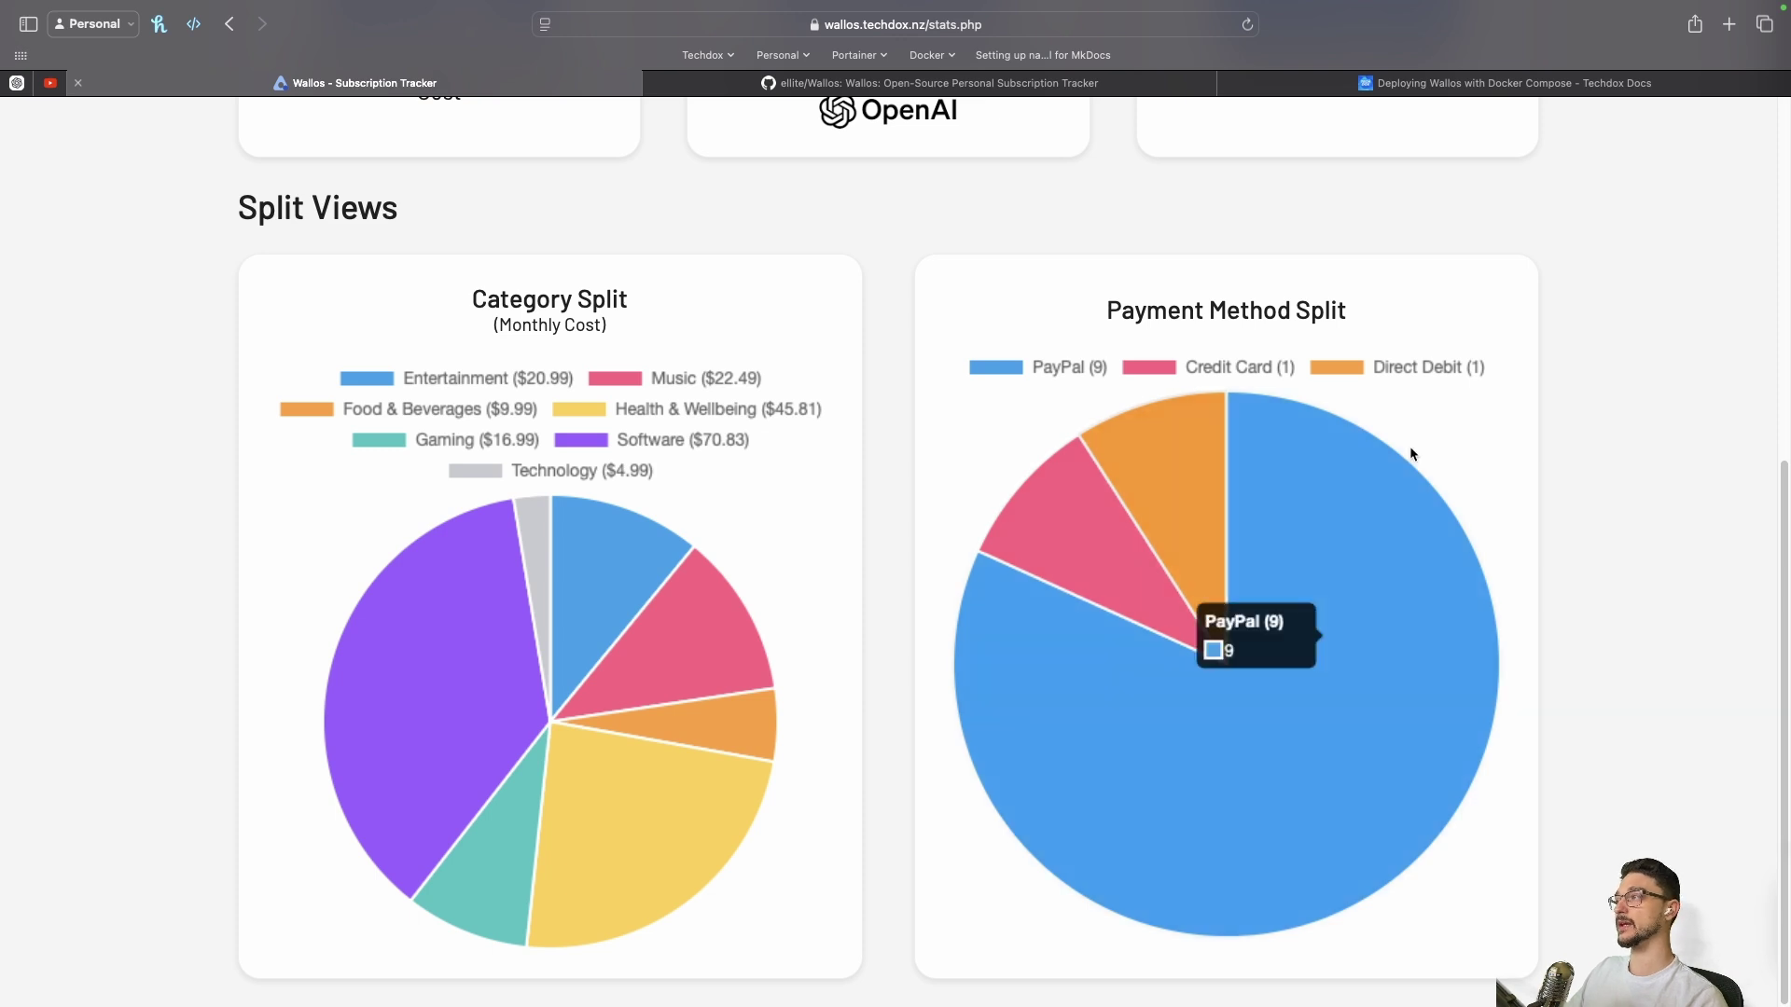
{"action": "left_click", "coordinate": [1420, 282]}
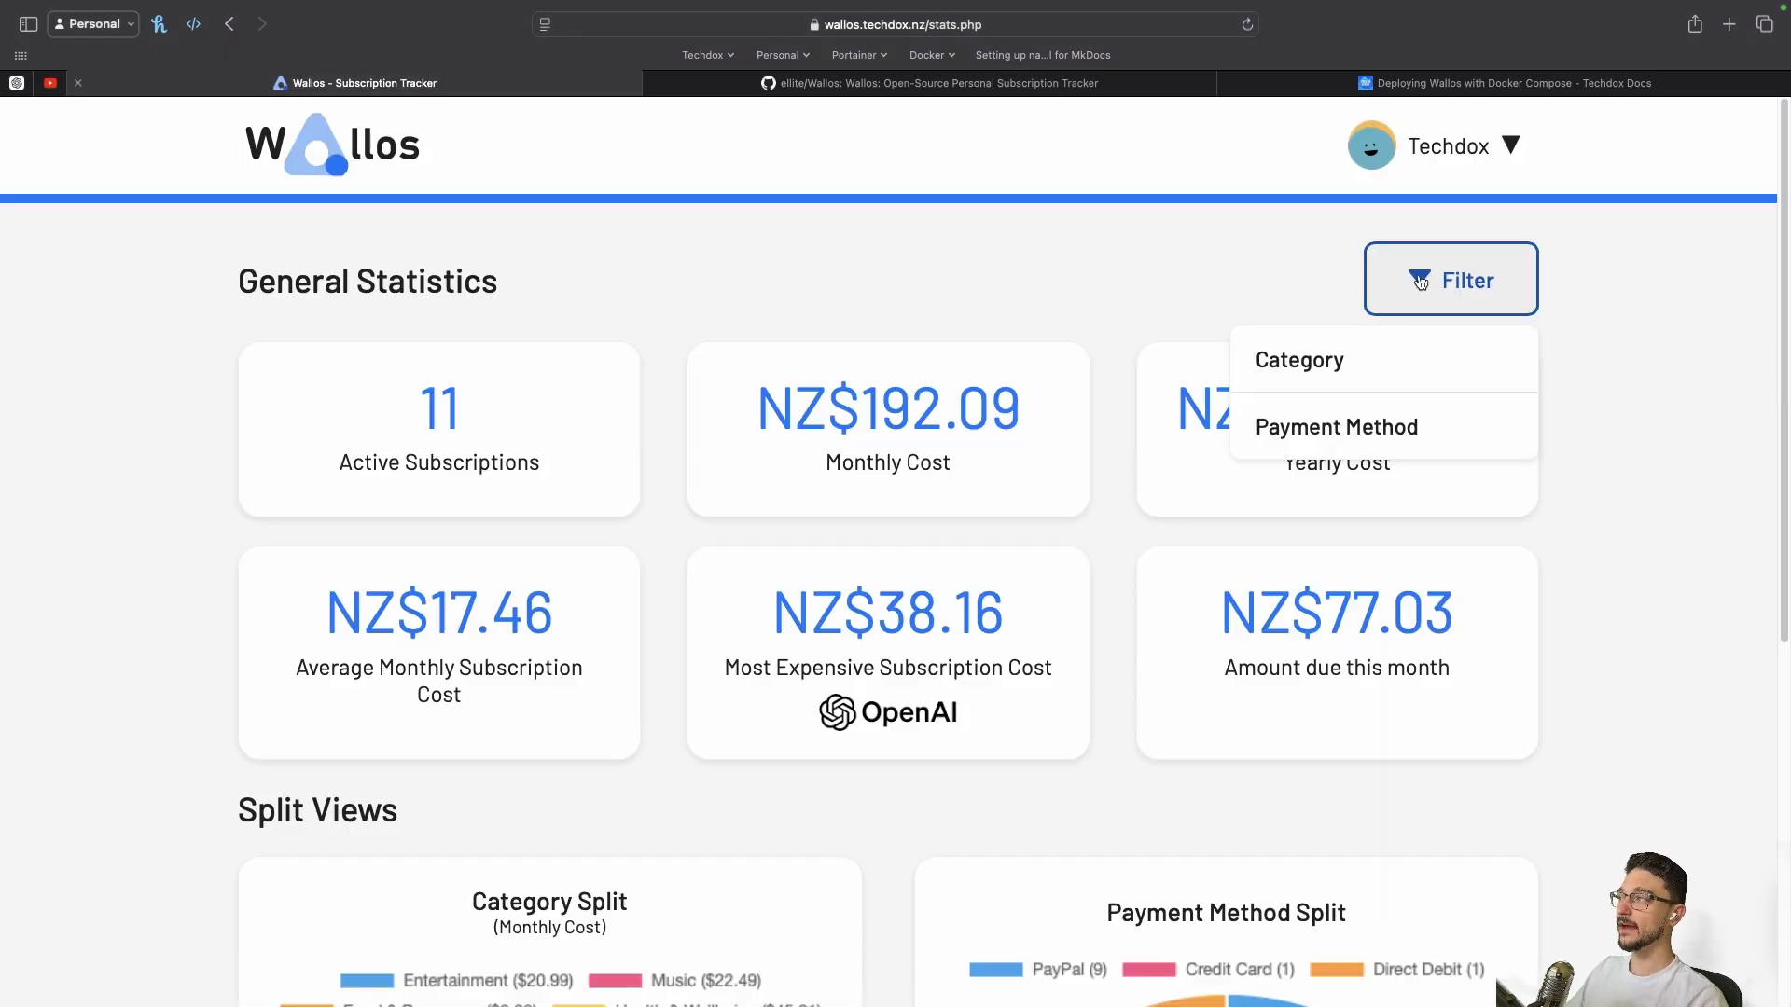
{"action": "left_click", "coordinate": [1345, 358]}
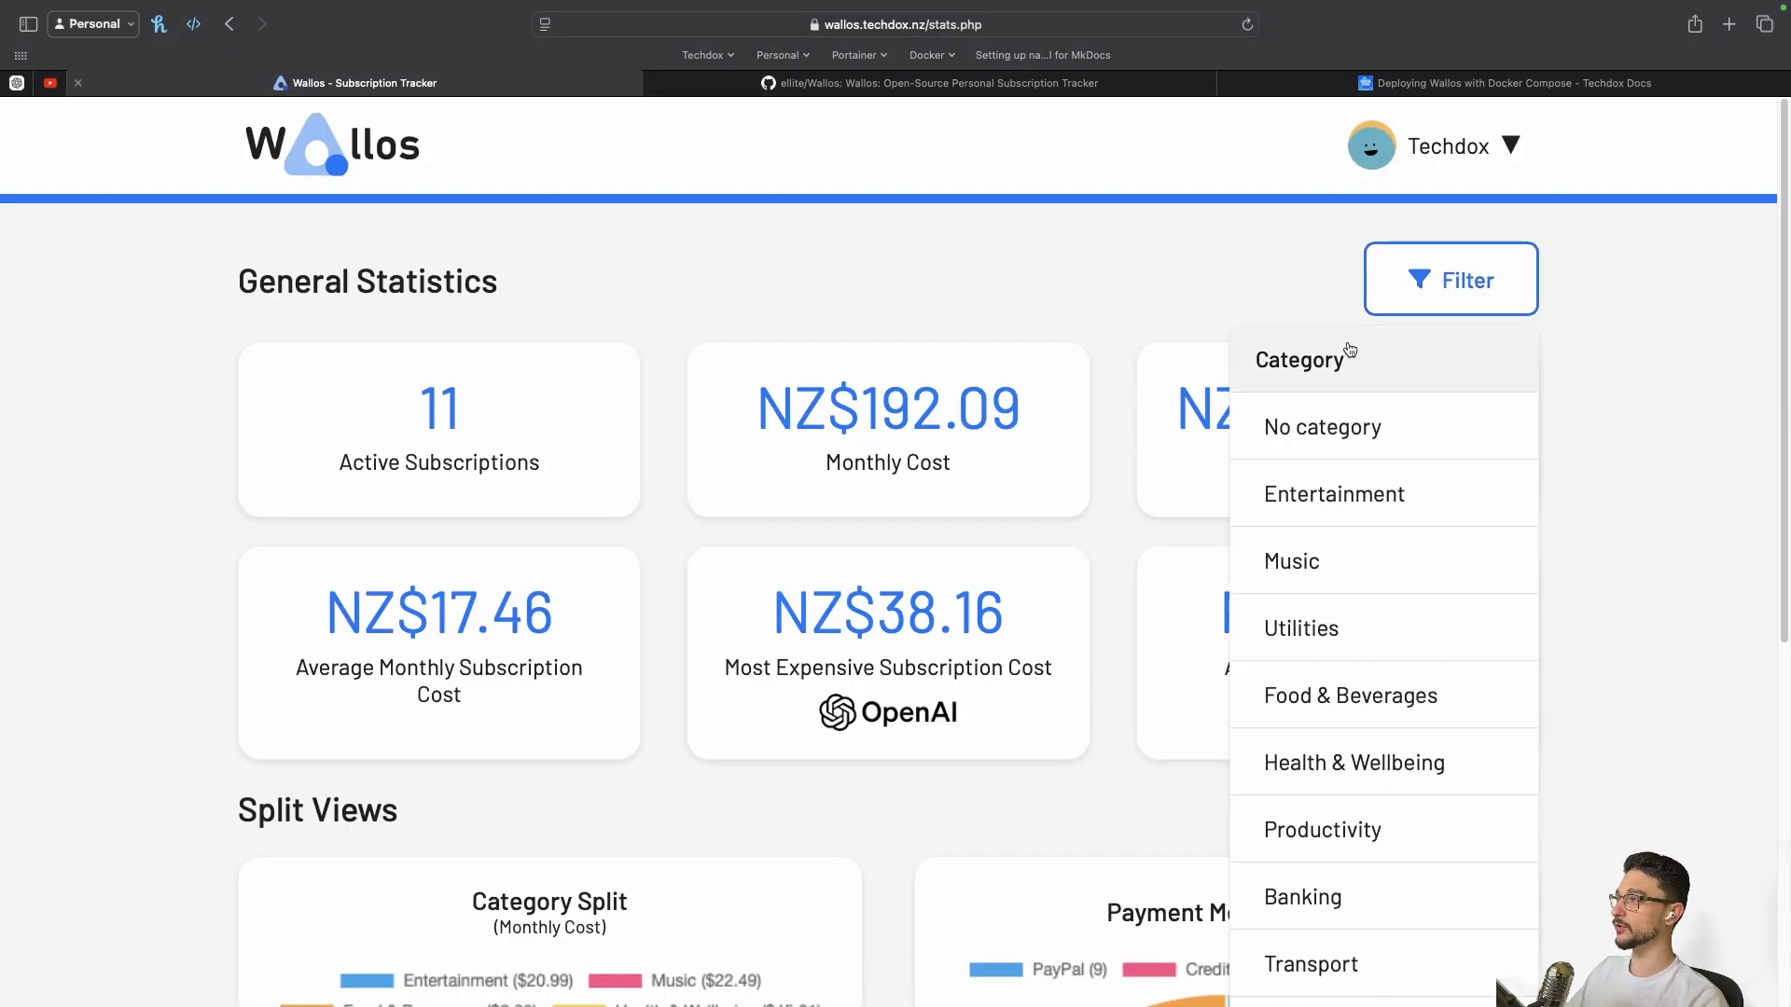
{"action": "scroll", "coordinate": [1334, 932], "scroll_direction": "down", "scroll_amount": 4}
{"action": "scroll", "coordinate": [1343, 895], "scroll_direction": "up", "scroll_amount": 4}
{"action": "left_click", "coordinate": [1424, 290]}
{"action": "left_click", "coordinate": [1424, 291]}
{"action": "left_click", "coordinate": [1399, 444]}
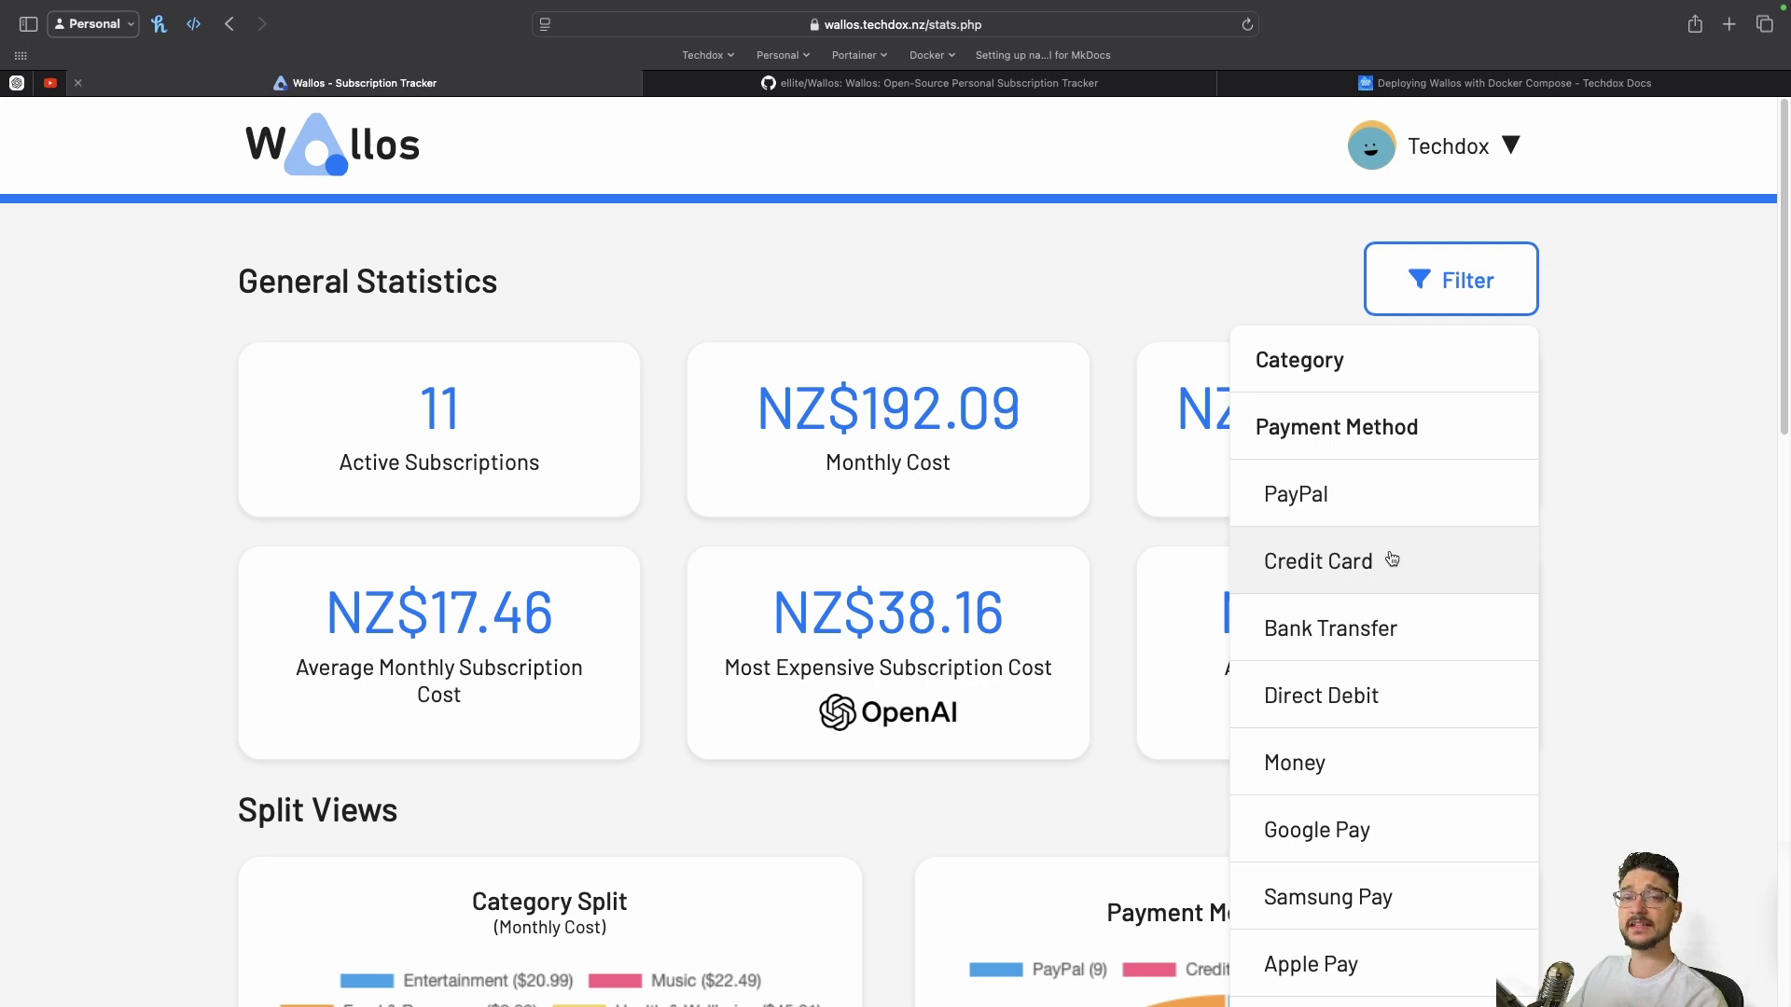
{"action": "left_click", "coordinate": [1334, 558]}
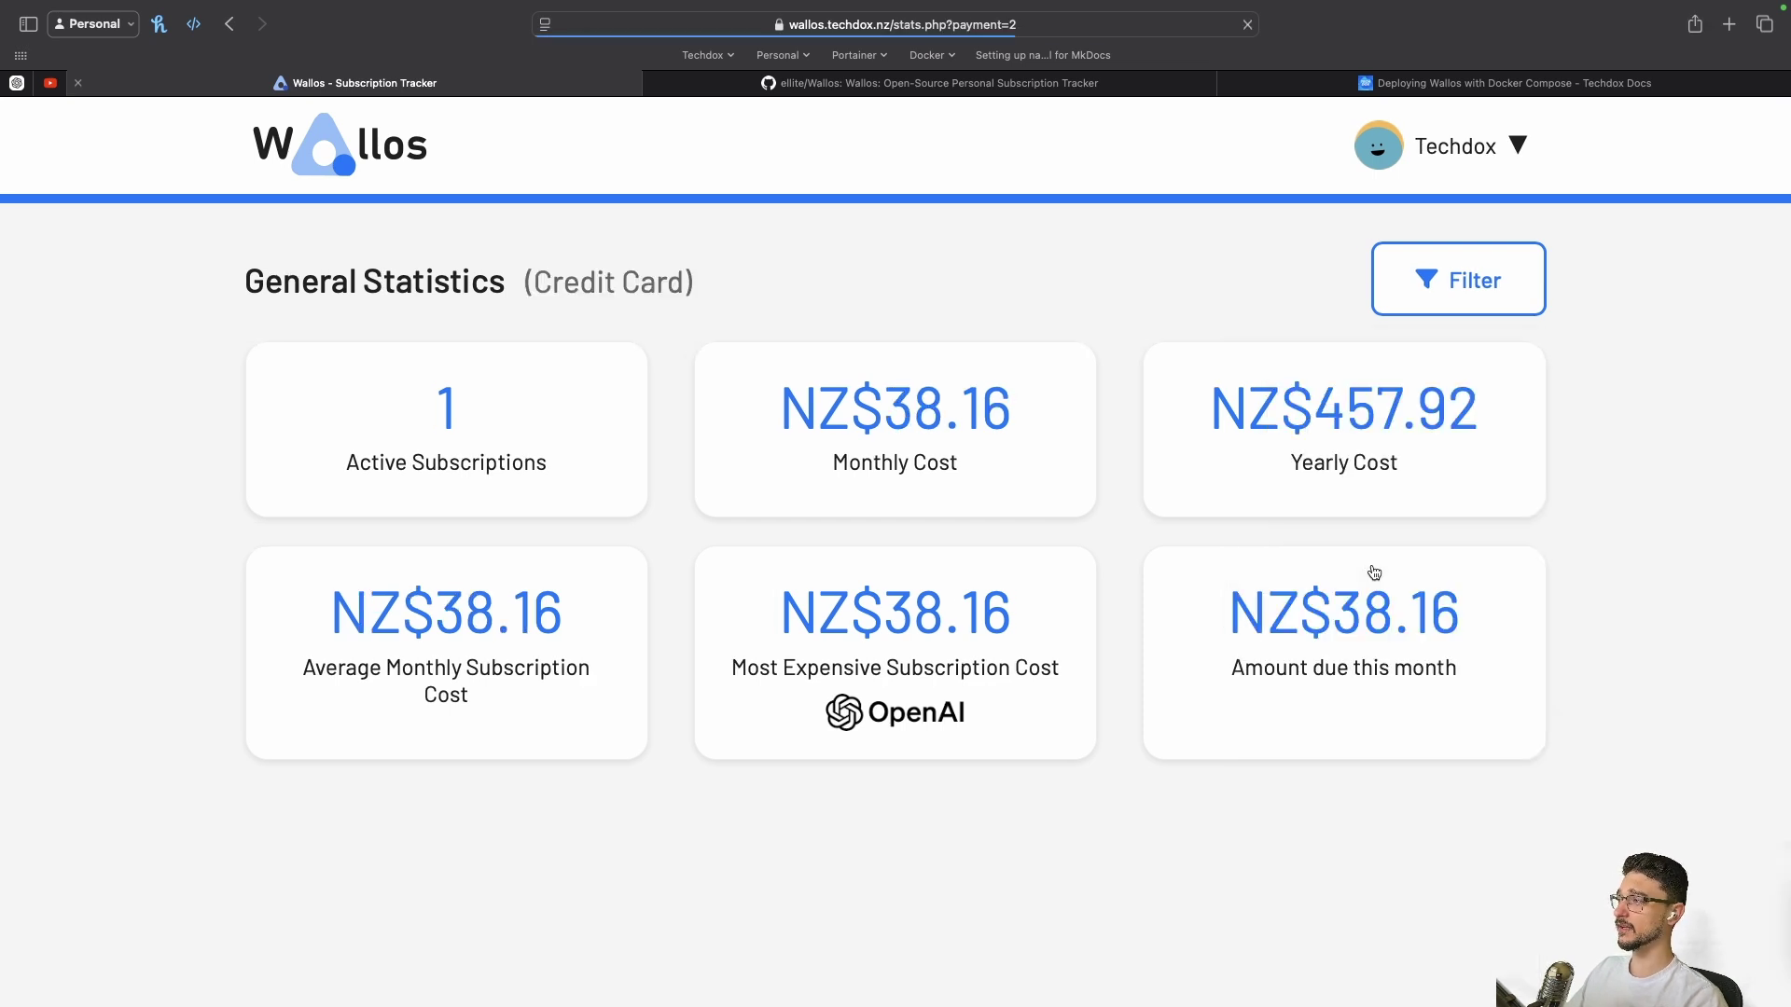
{"action": "left_click", "coordinate": [1451, 145]}
{"action": "left_click", "coordinate": [1408, 224]}
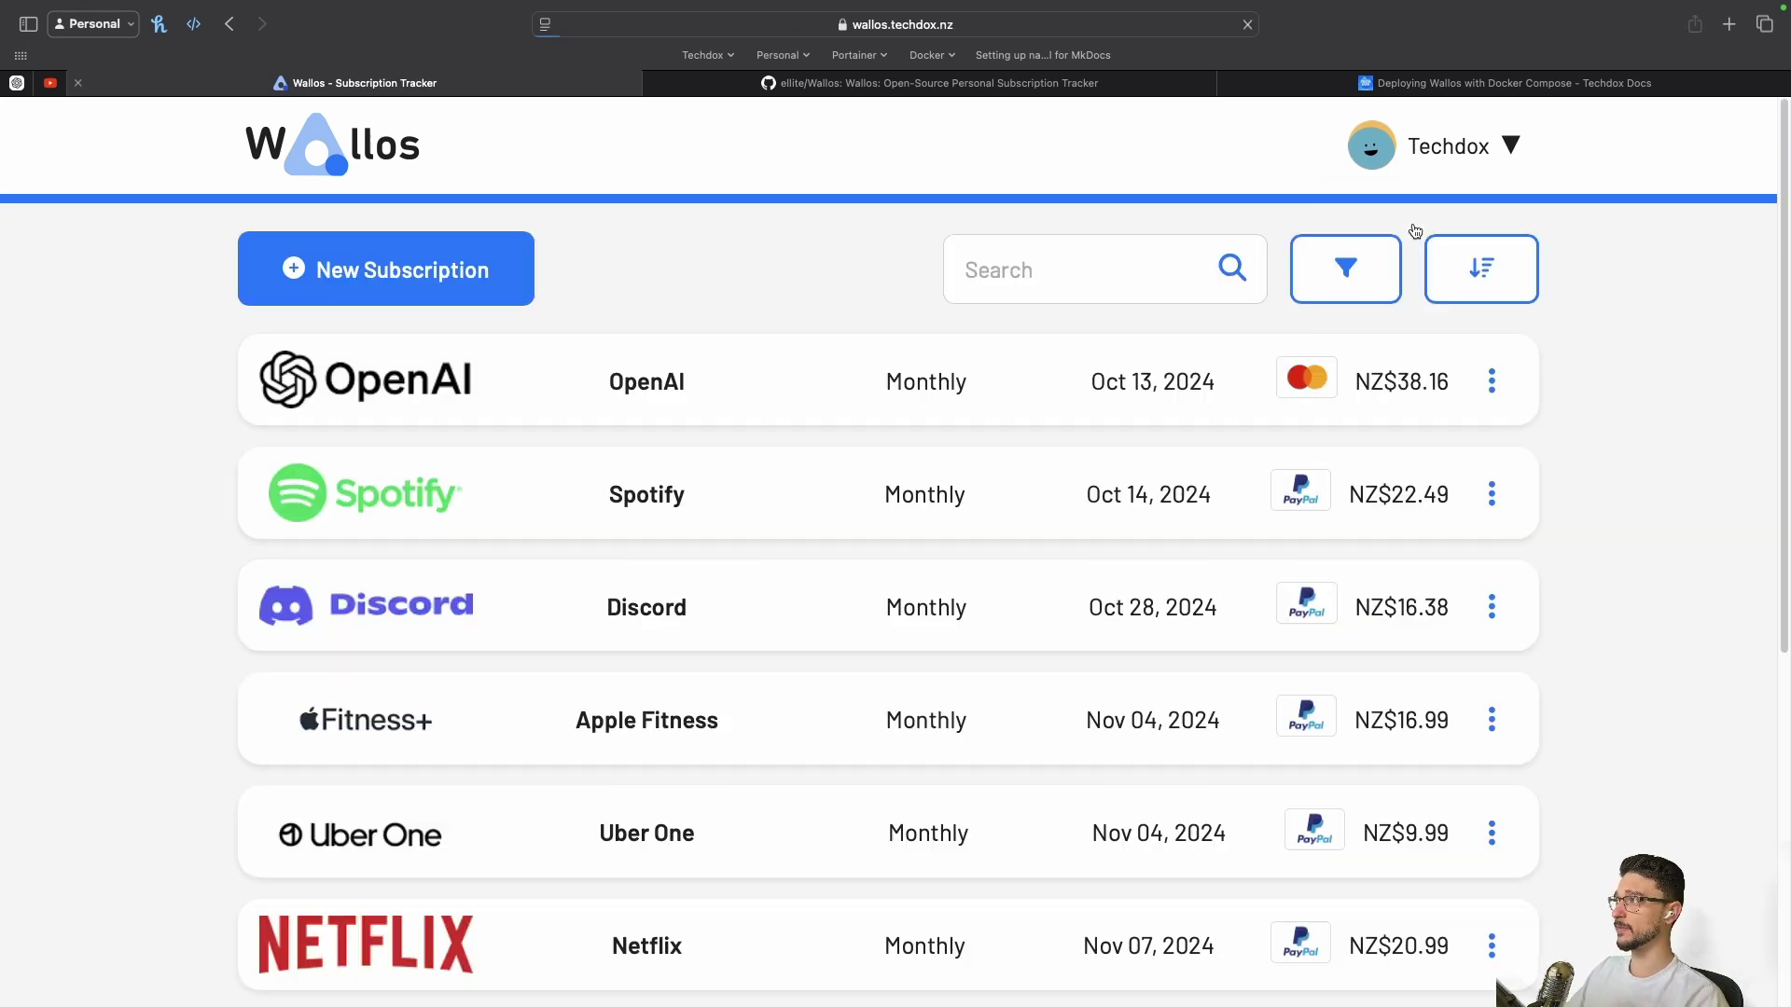
{"action": "left_click", "coordinate": [1483, 269]}
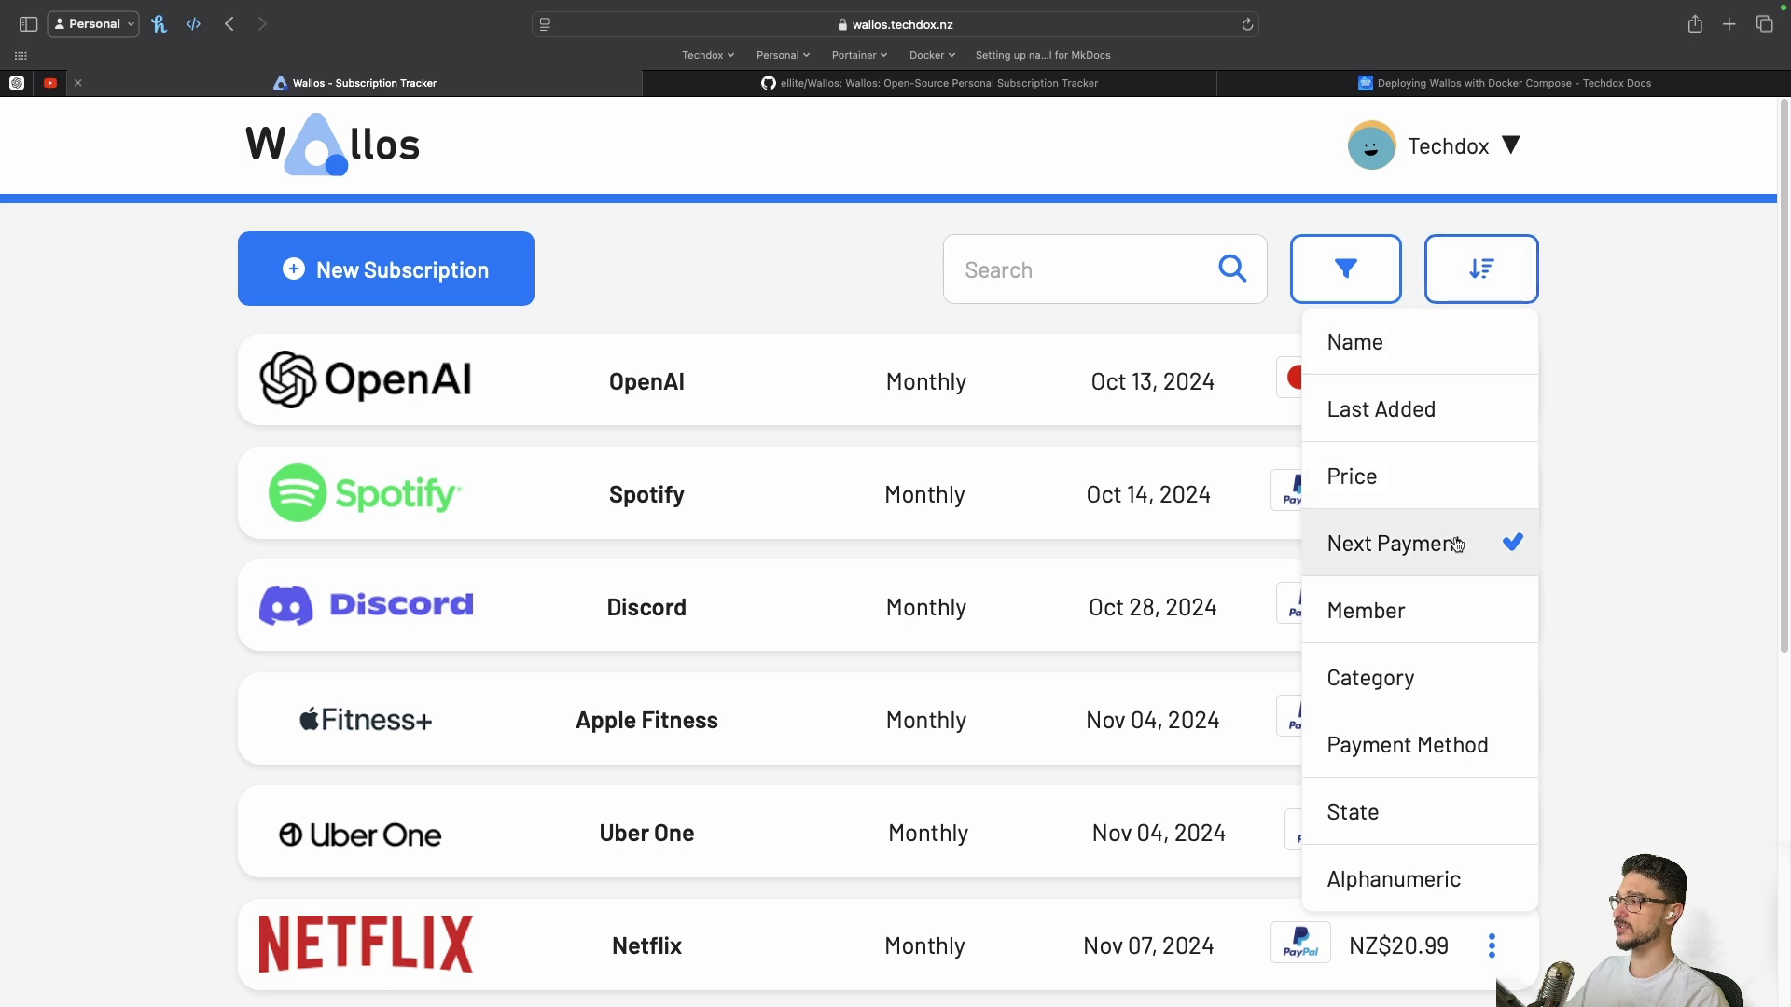
{"action": "left_click", "coordinate": [1427, 680]}
{"action": "left_click", "coordinate": [1487, 297]}
{"action": "left_click", "coordinate": [1408, 763]}
{"action": "scroll", "coordinate": [489, 417], "scroll_direction": "down", "scroll_amount": 10}
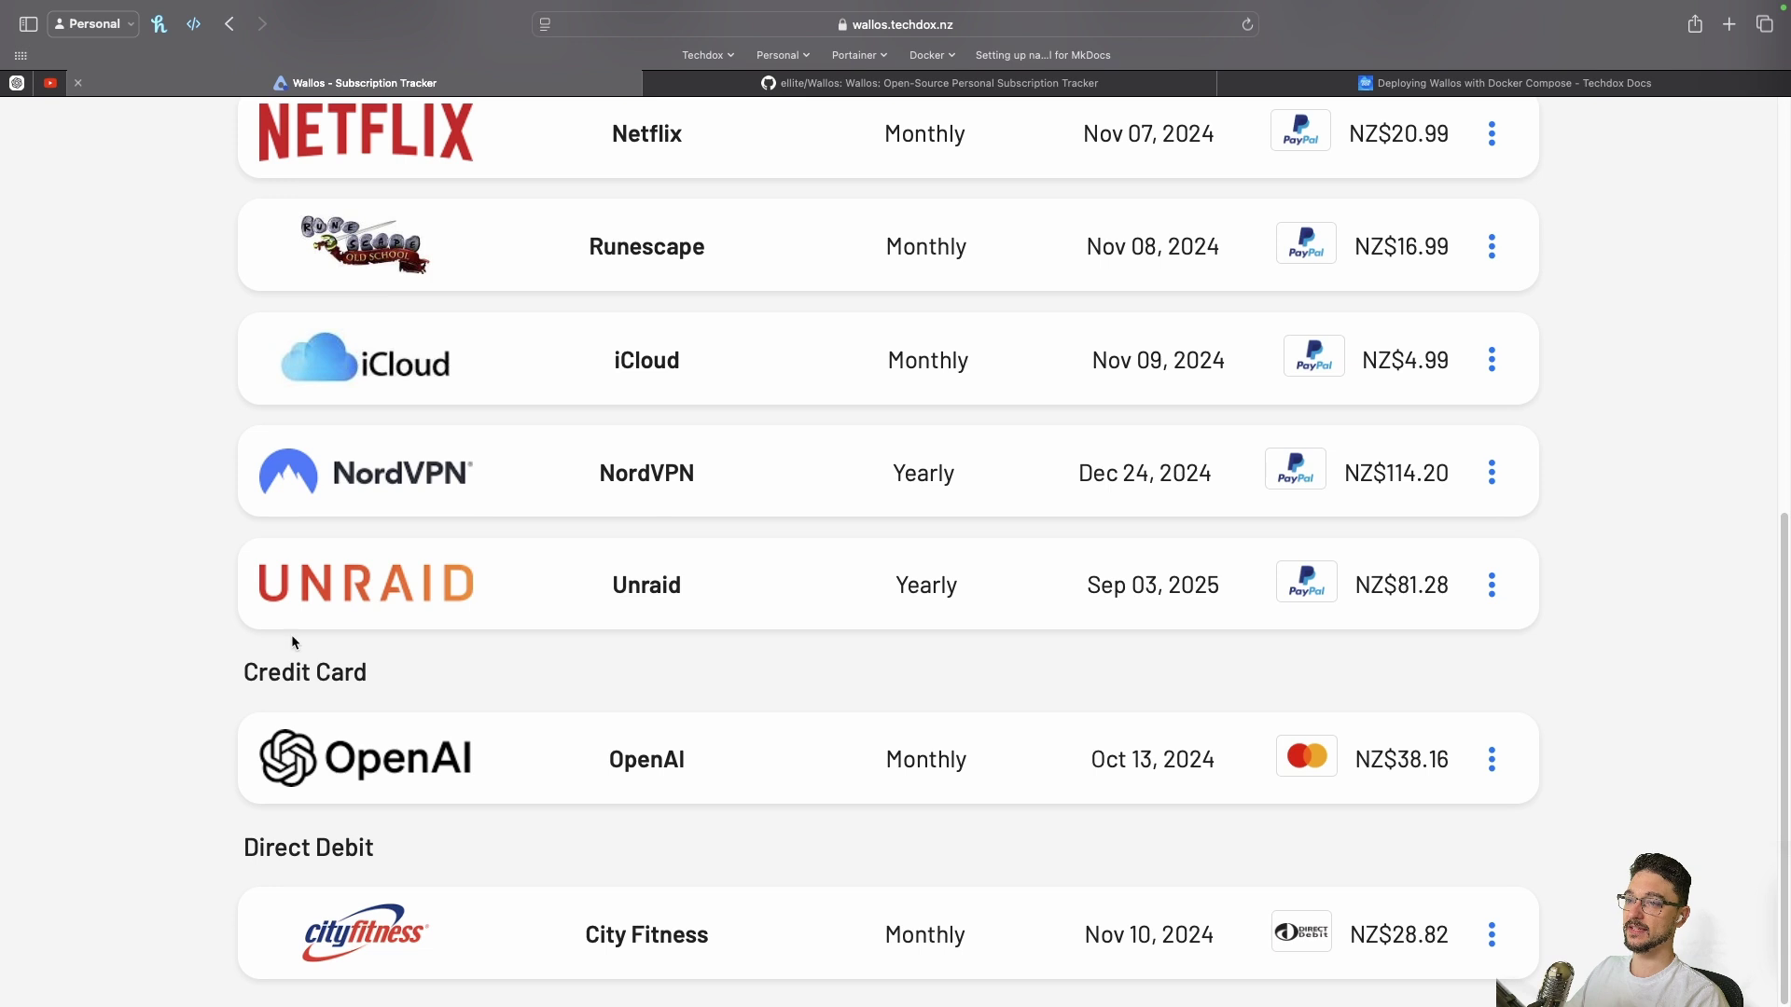
{"action": "left_click_drag", "start_coordinate": [292, 641], "coordinate": [372, 675]}
{"action": "scroll", "coordinate": [1117, 681], "scroll_direction": "up", "scroll_amount": 10}
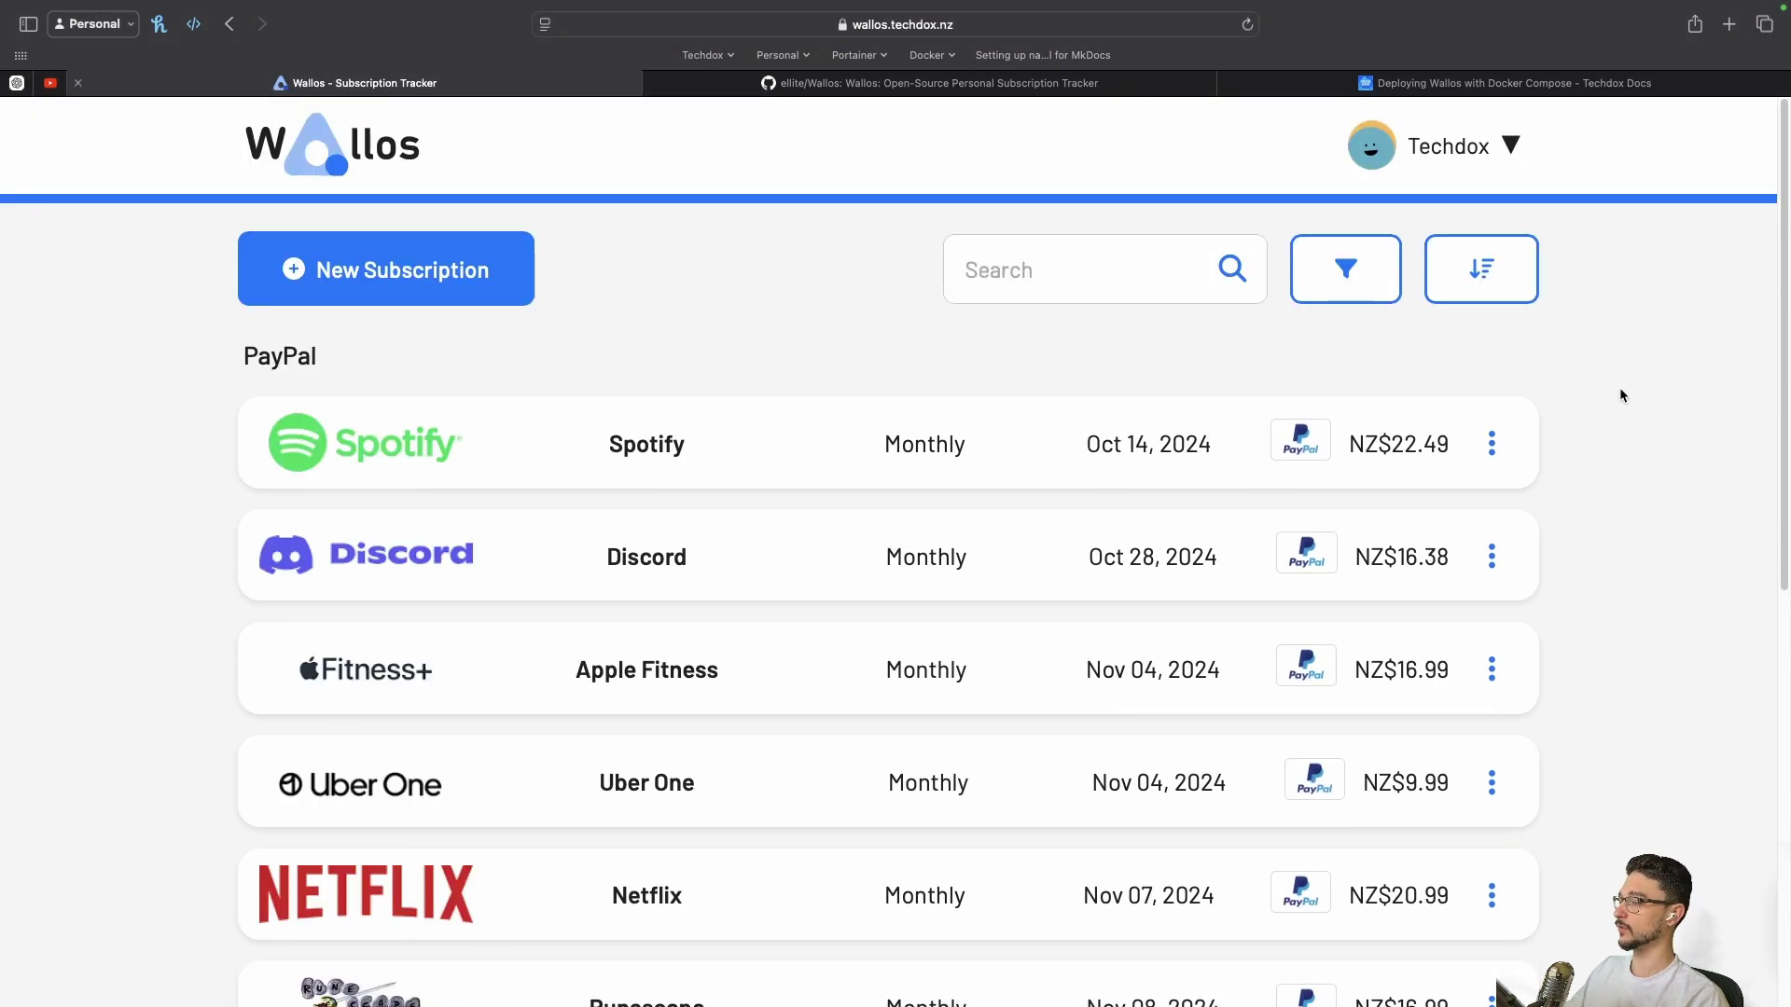
Browse the October 2024 subscription calendar
{"action": "left_click", "coordinate": [1455, 271]}
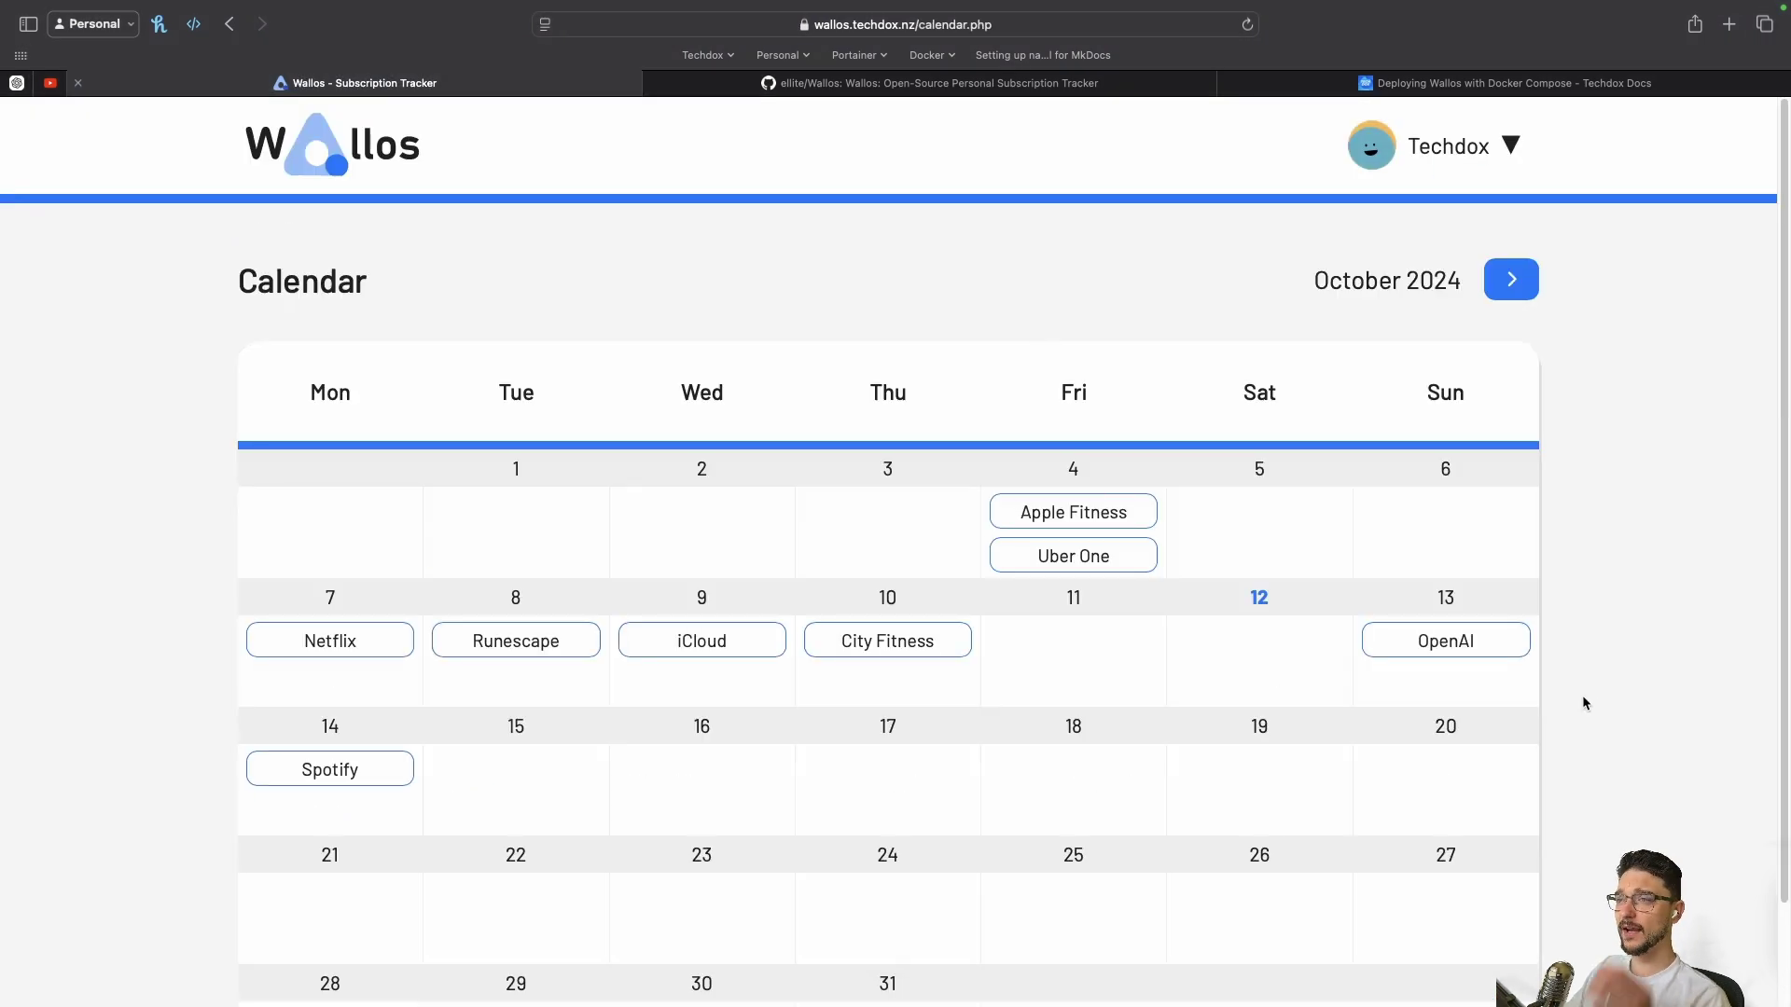
{"action": "scroll", "coordinate": [1334, 690], "scroll_direction": "down", "scroll_amount": 3}
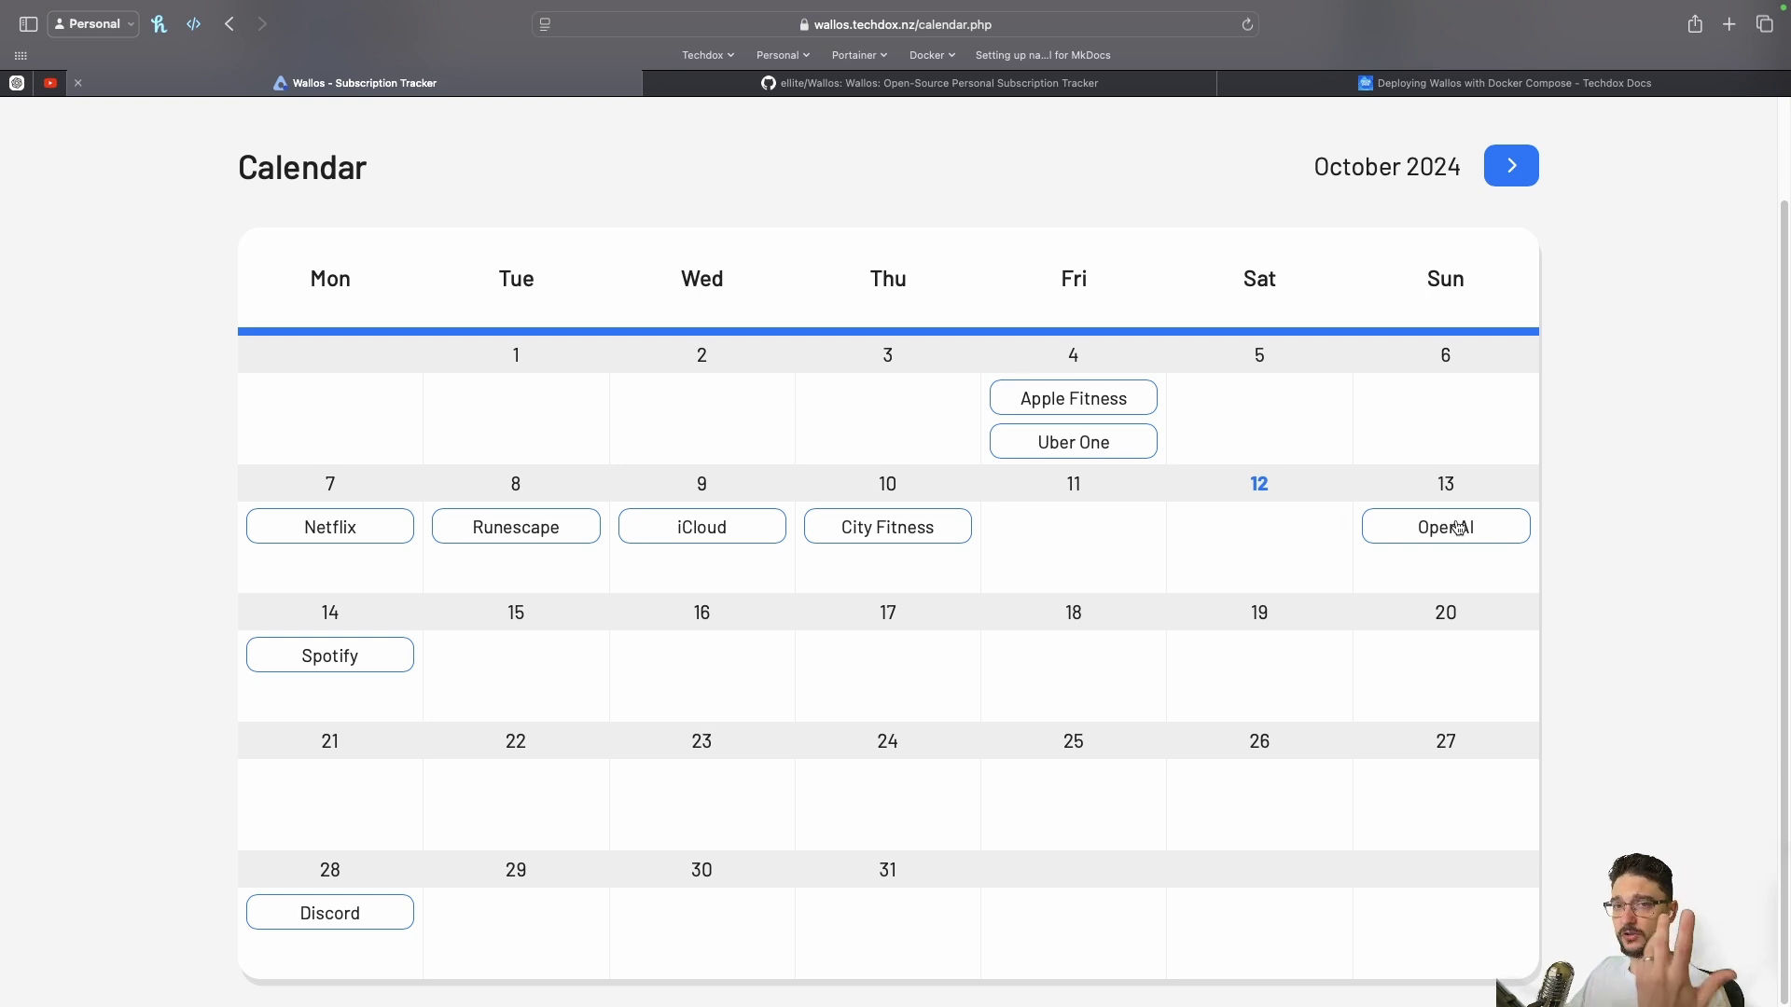
{"action": "scroll", "coordinate": [1630, 428], "scroll_direction": "up", "scroll_amount": 2}
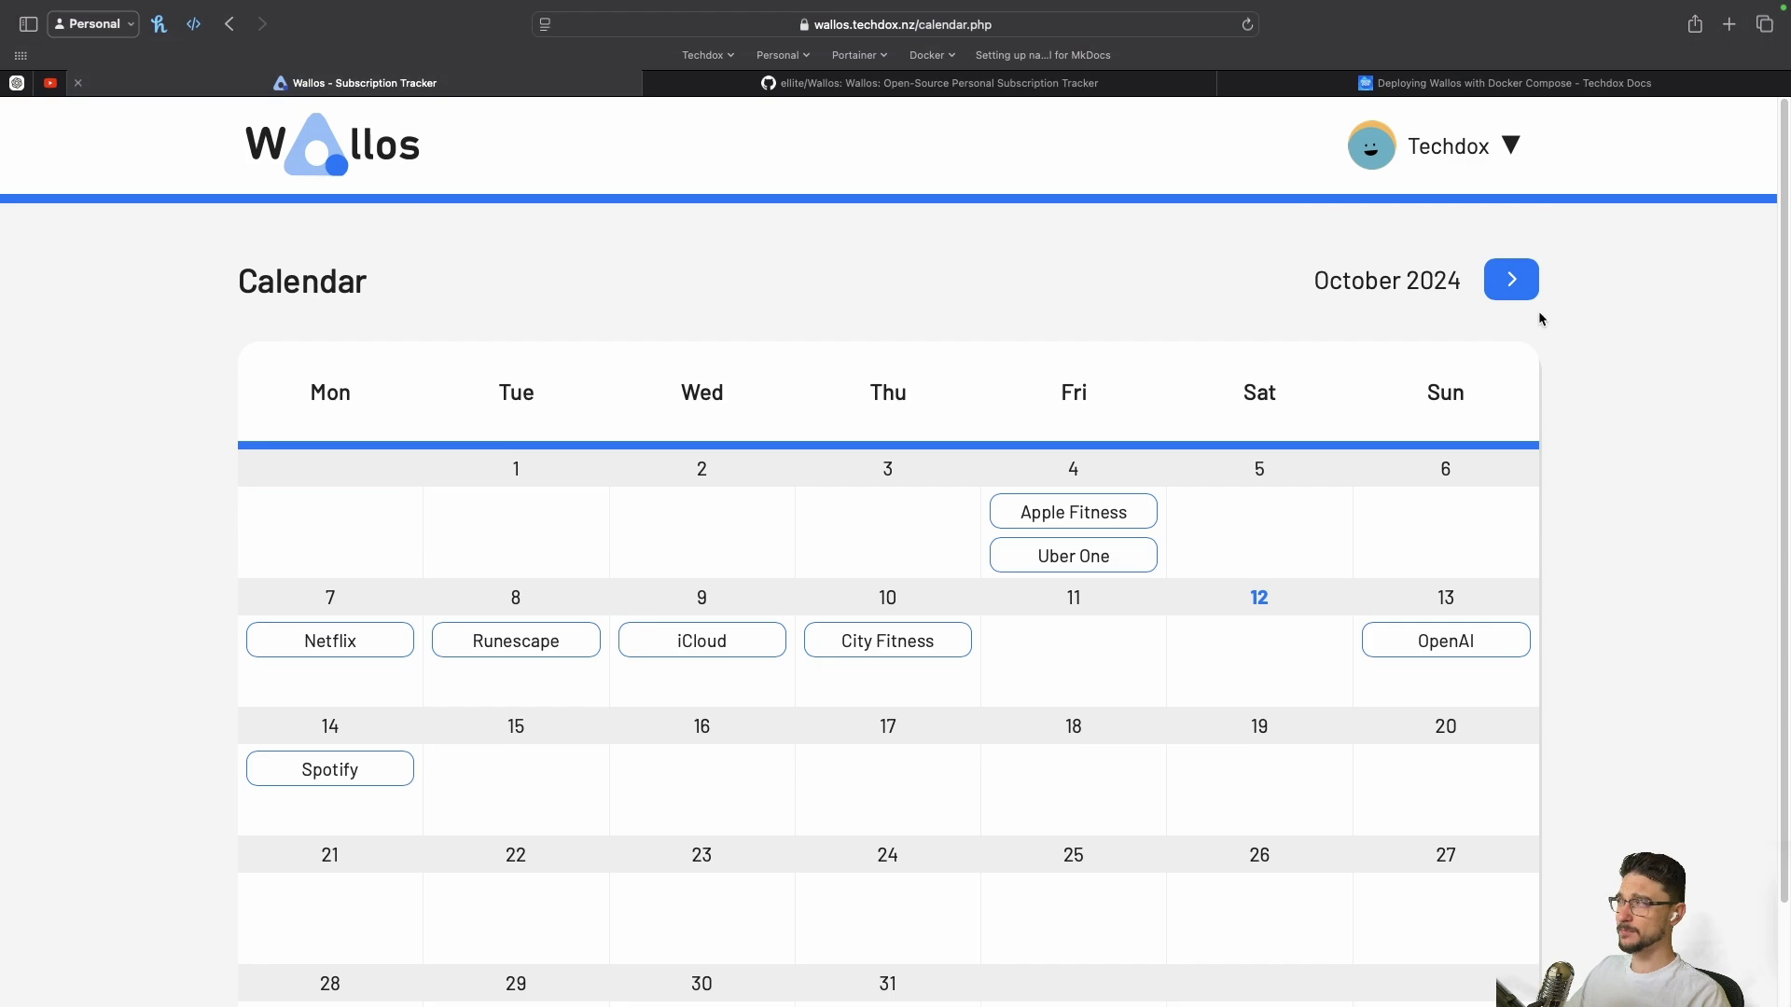
Open the Statistics overview from the user dropdown, then reopen the dropdown
{"action": "left_click", "coordinate": [1476, 147]}
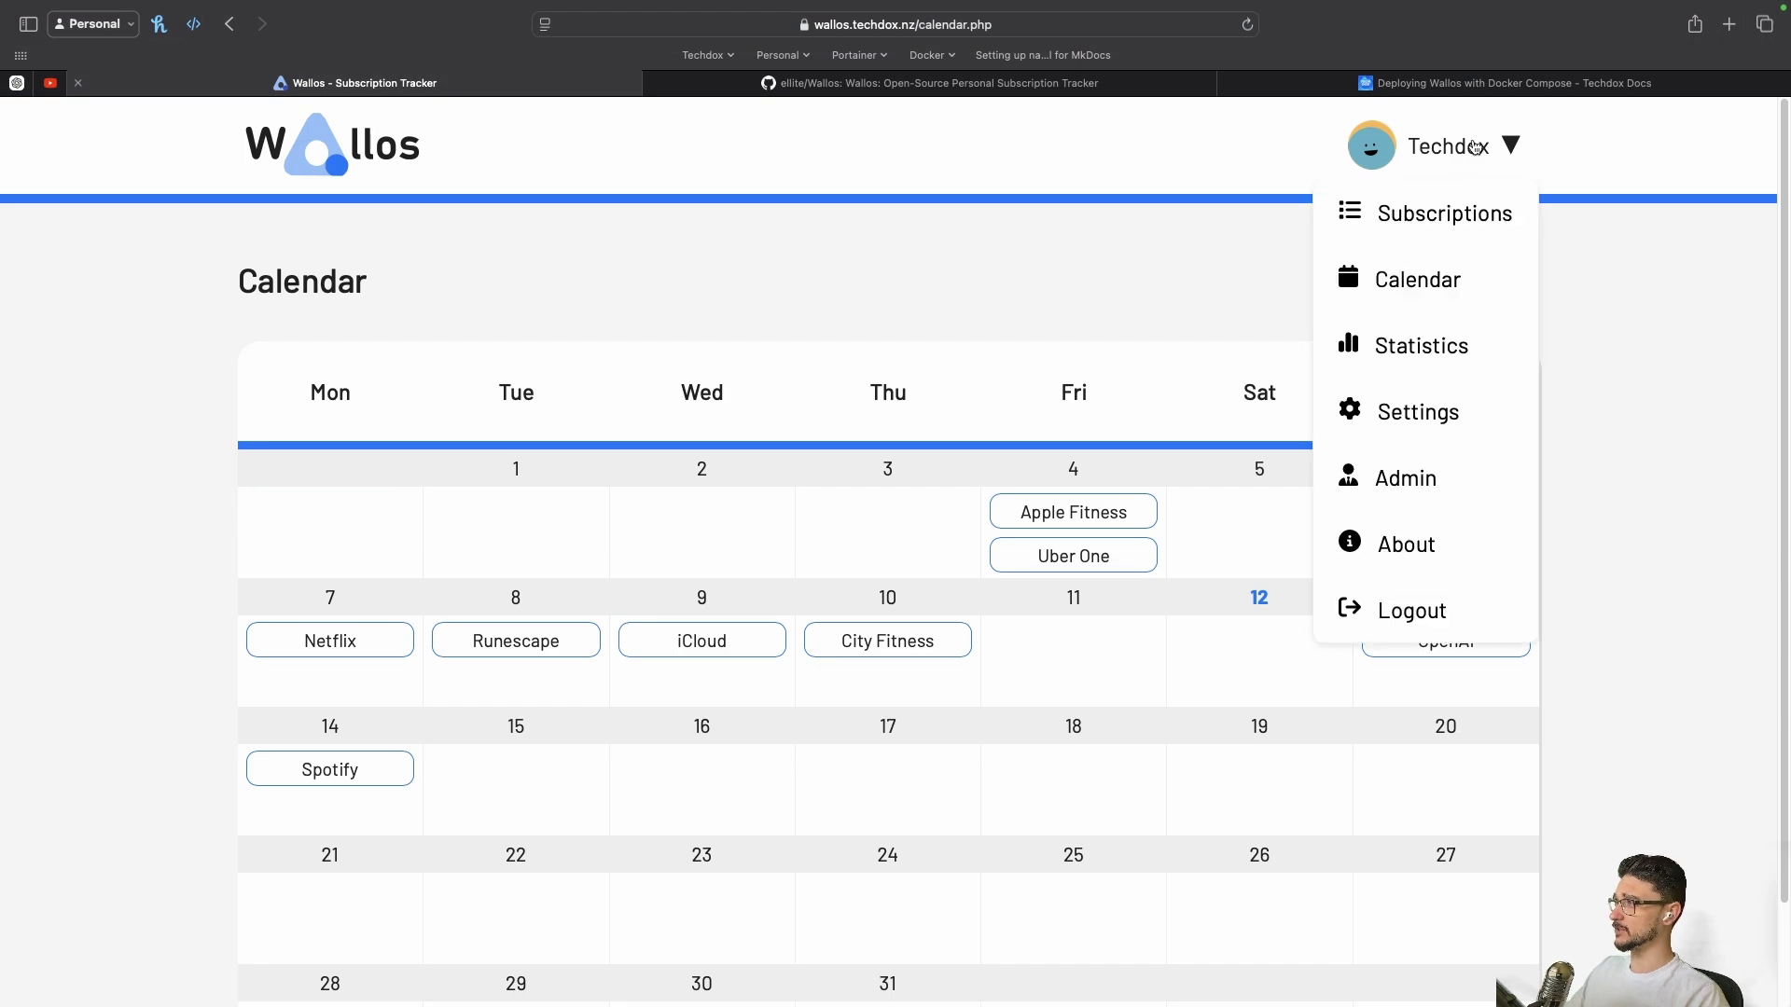
{"action": "left_click", "coordinate": [1426, 373]}
{"action": "scroll", "coordinate": [1263, 658], "scroll_direction": "down", "scroll_amount": 5}
{"action": "scroll", "coordinate": [1263, 659], "scroll_direction": "up", "scroll_amount": 5}
{"action": "left_click", "coordinate": [1476, 147]}
Open Settings and read the user details, monthly budget and household email notes
{"action": "left_click", "coordinate": [1417, 408]}
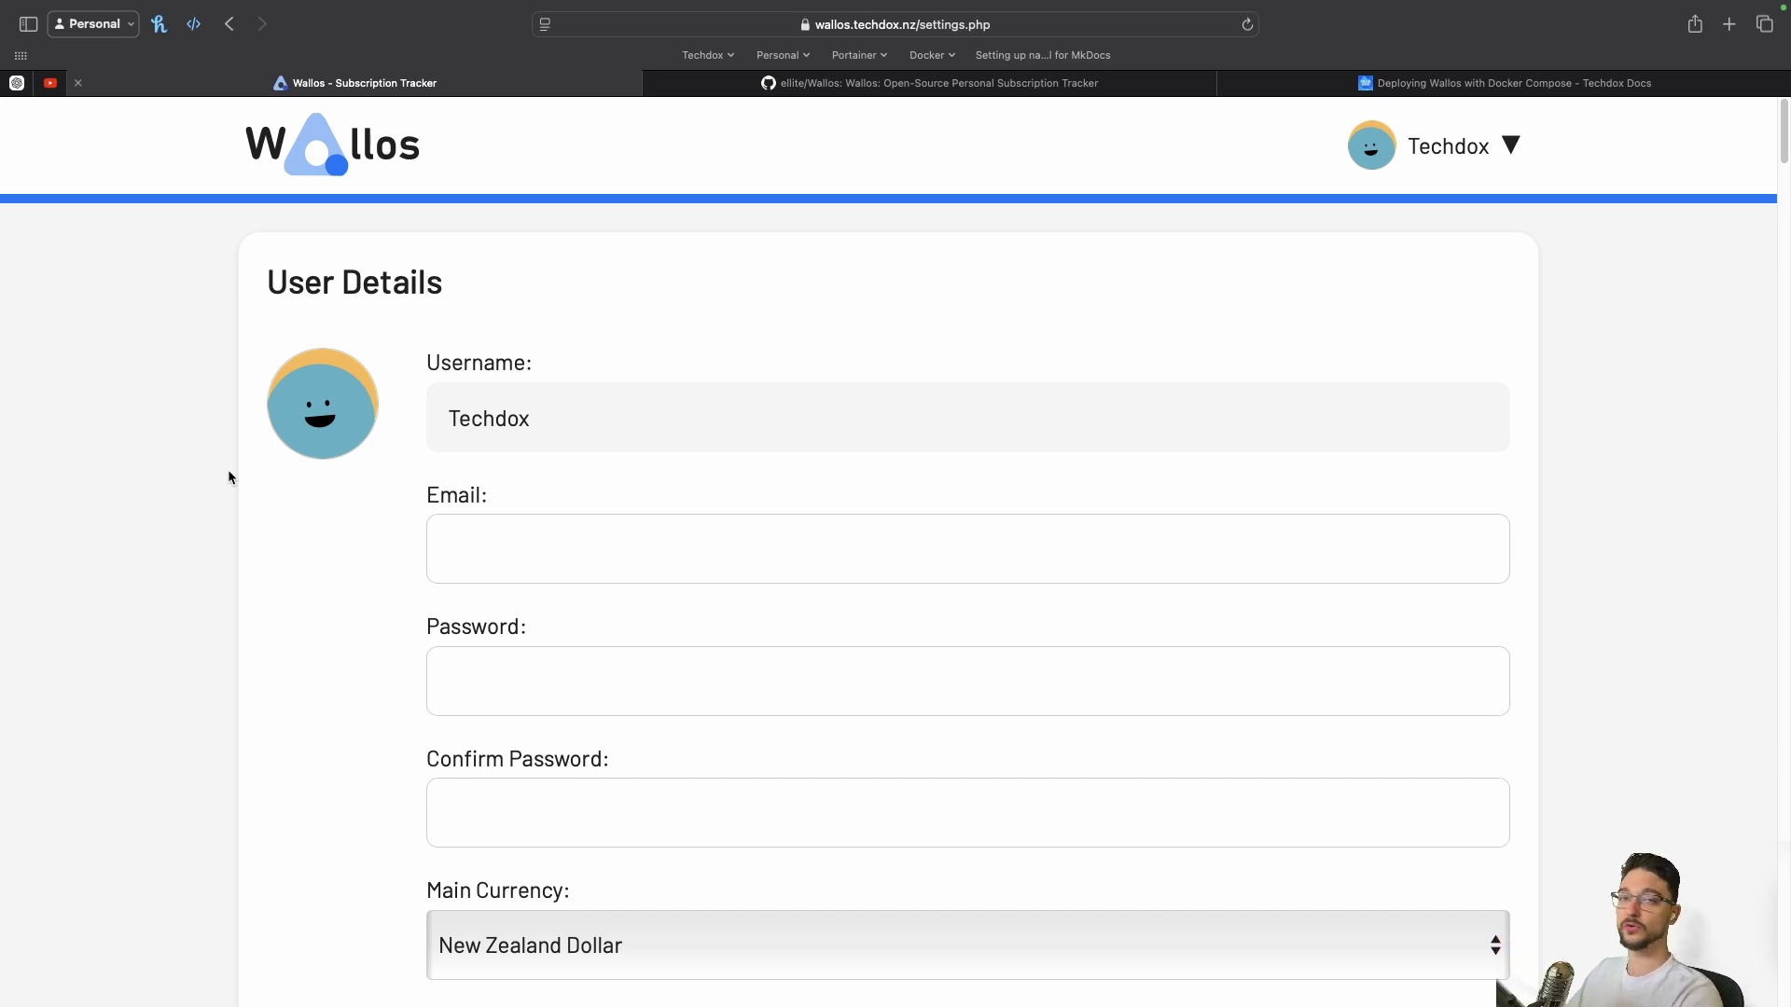
{"action": "scroll", "coordinate": [229, 473], "scroll_direction": "down", "scroll_amount": 6}
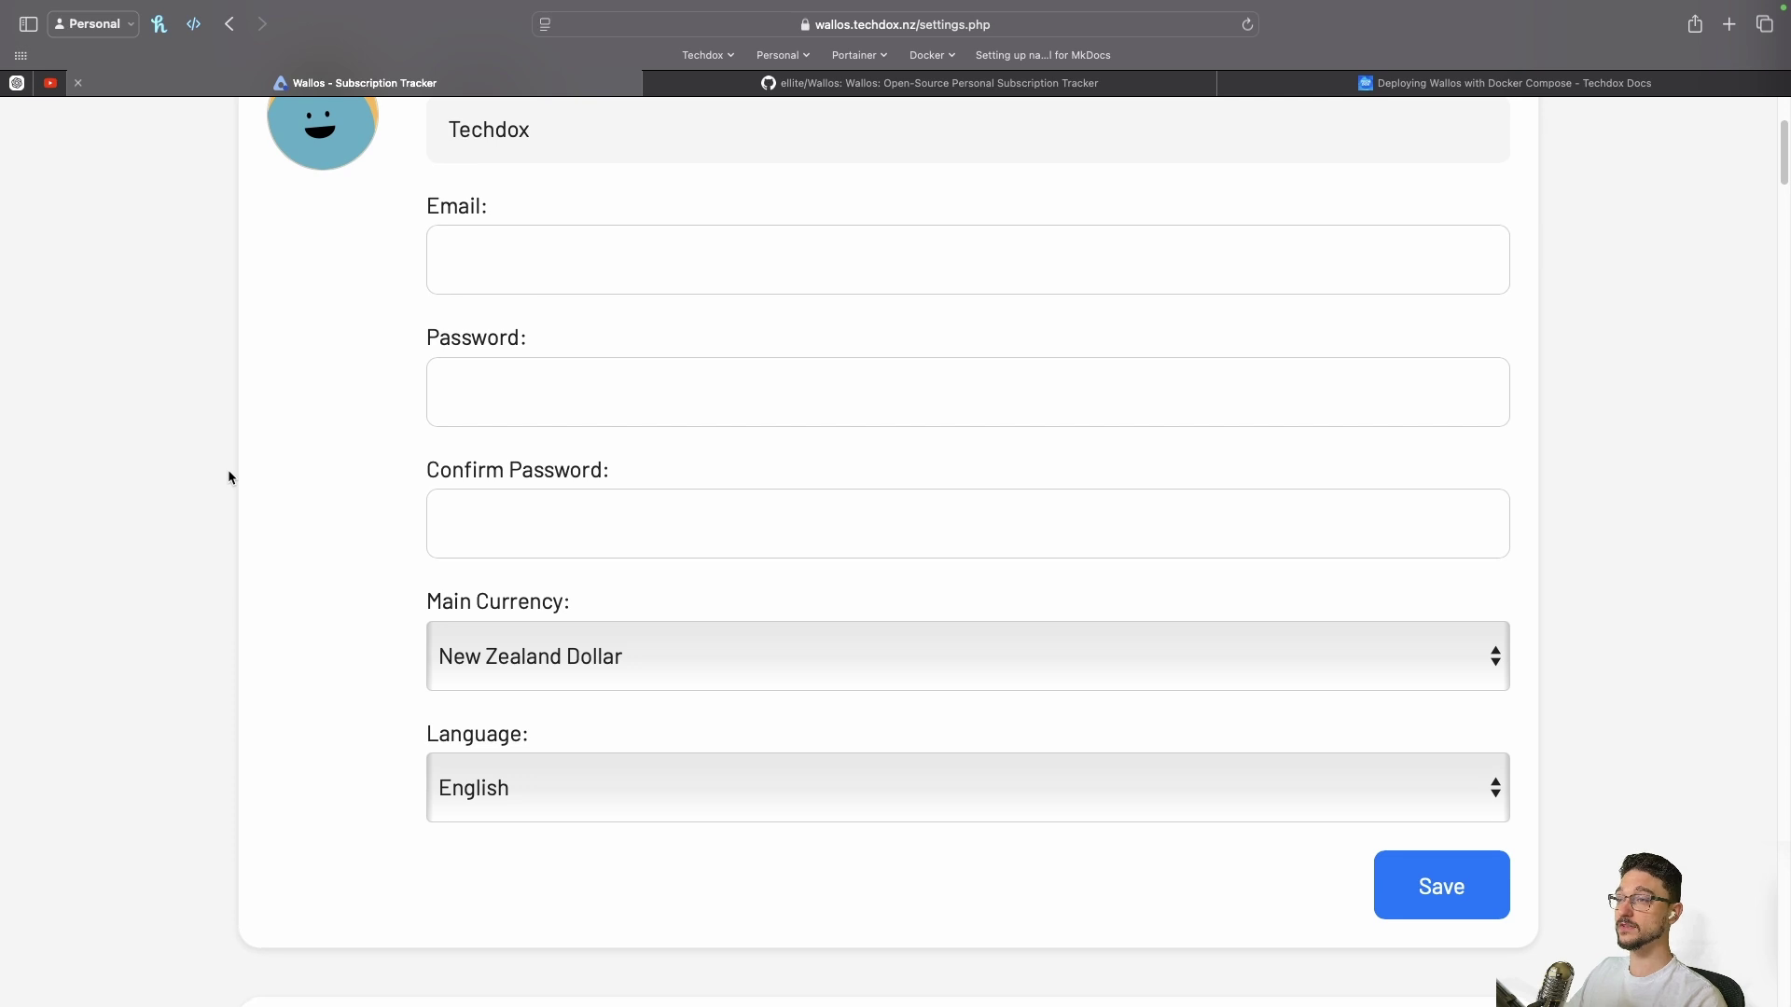
{"action": "scroll", "coordinate": [227, 476], "scroll_direction": "down", "scroll_amount": 2}
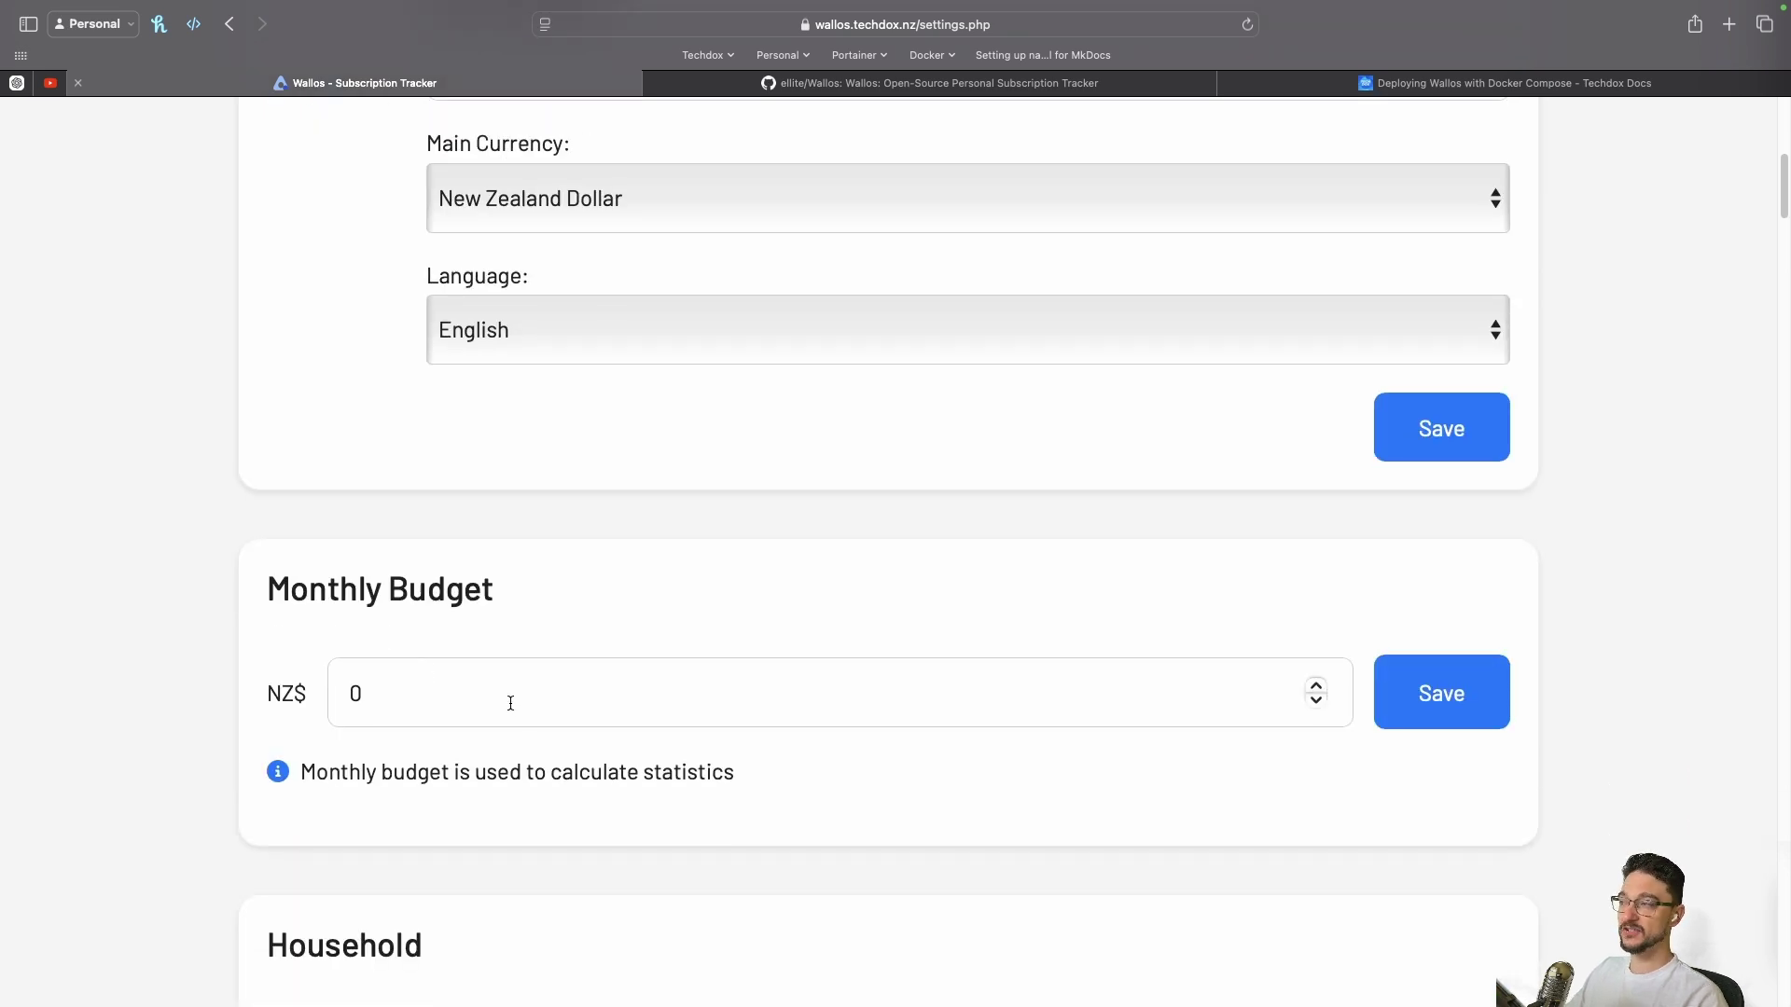
{"action": "scroll", "coordinate": [507, 702], "scroll_direction": "down", "scroll_amount": 1}
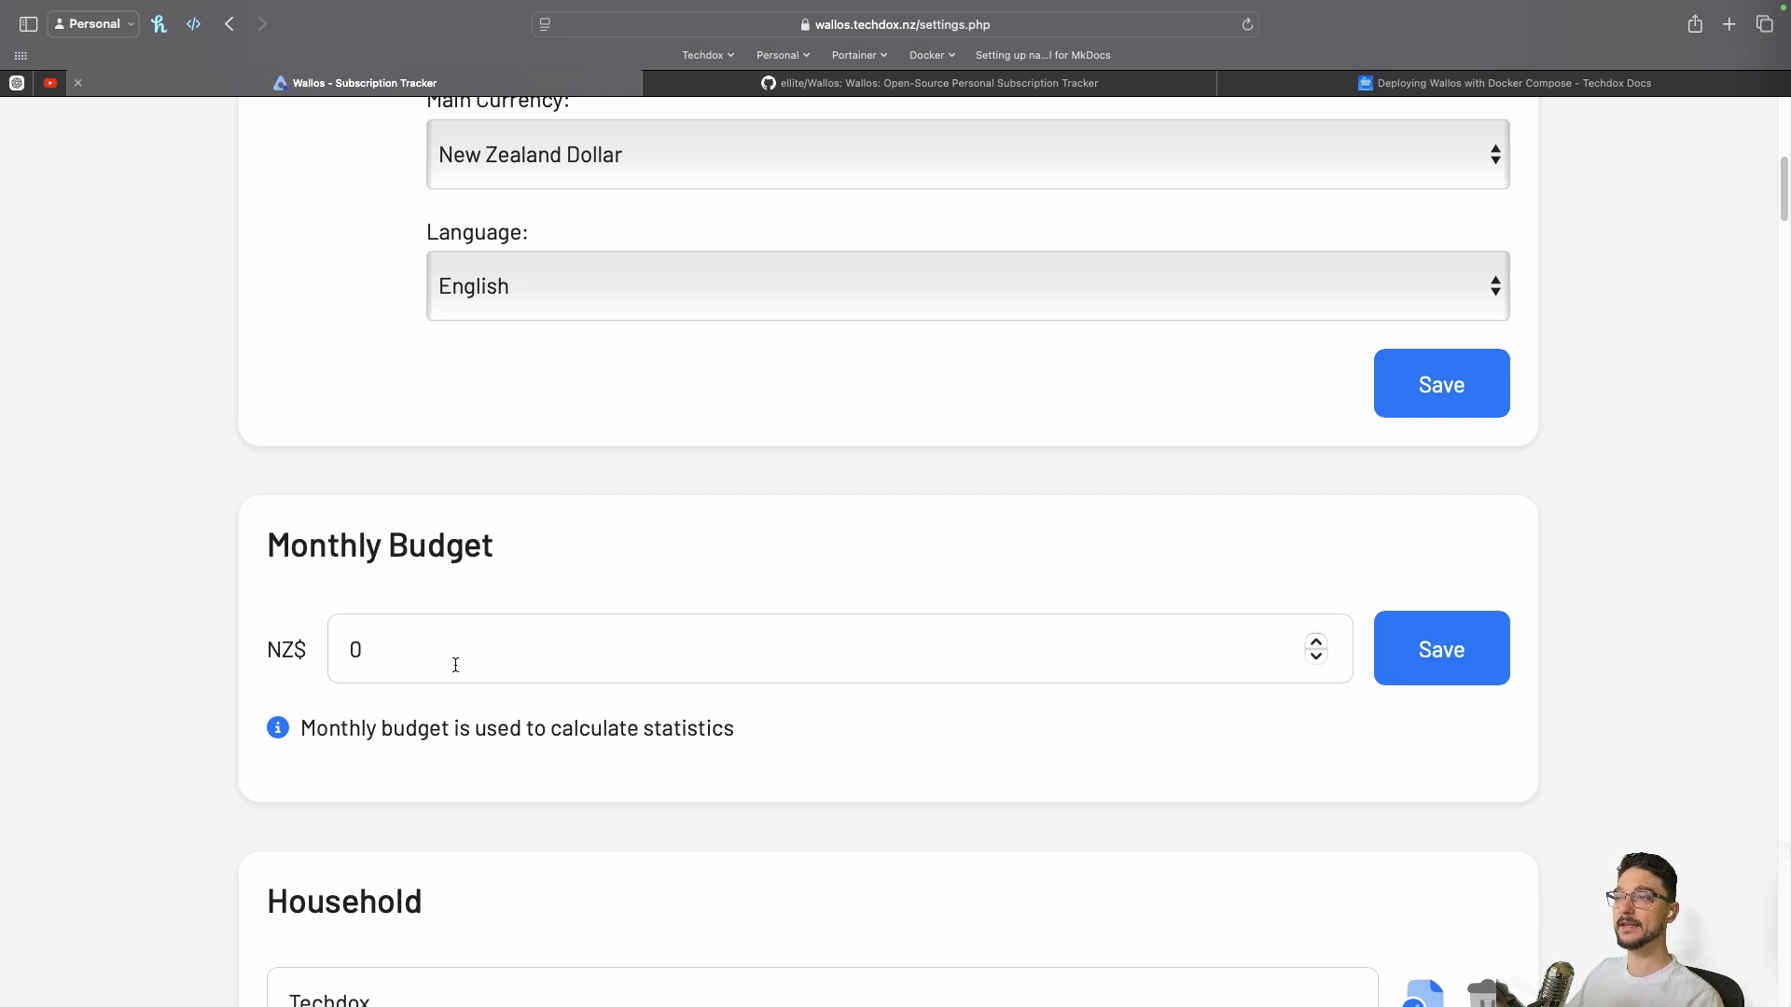
{"action": "scroll", "coordinate": [455, 664], "scroll_direction": "down", "scroll_amount": 5}
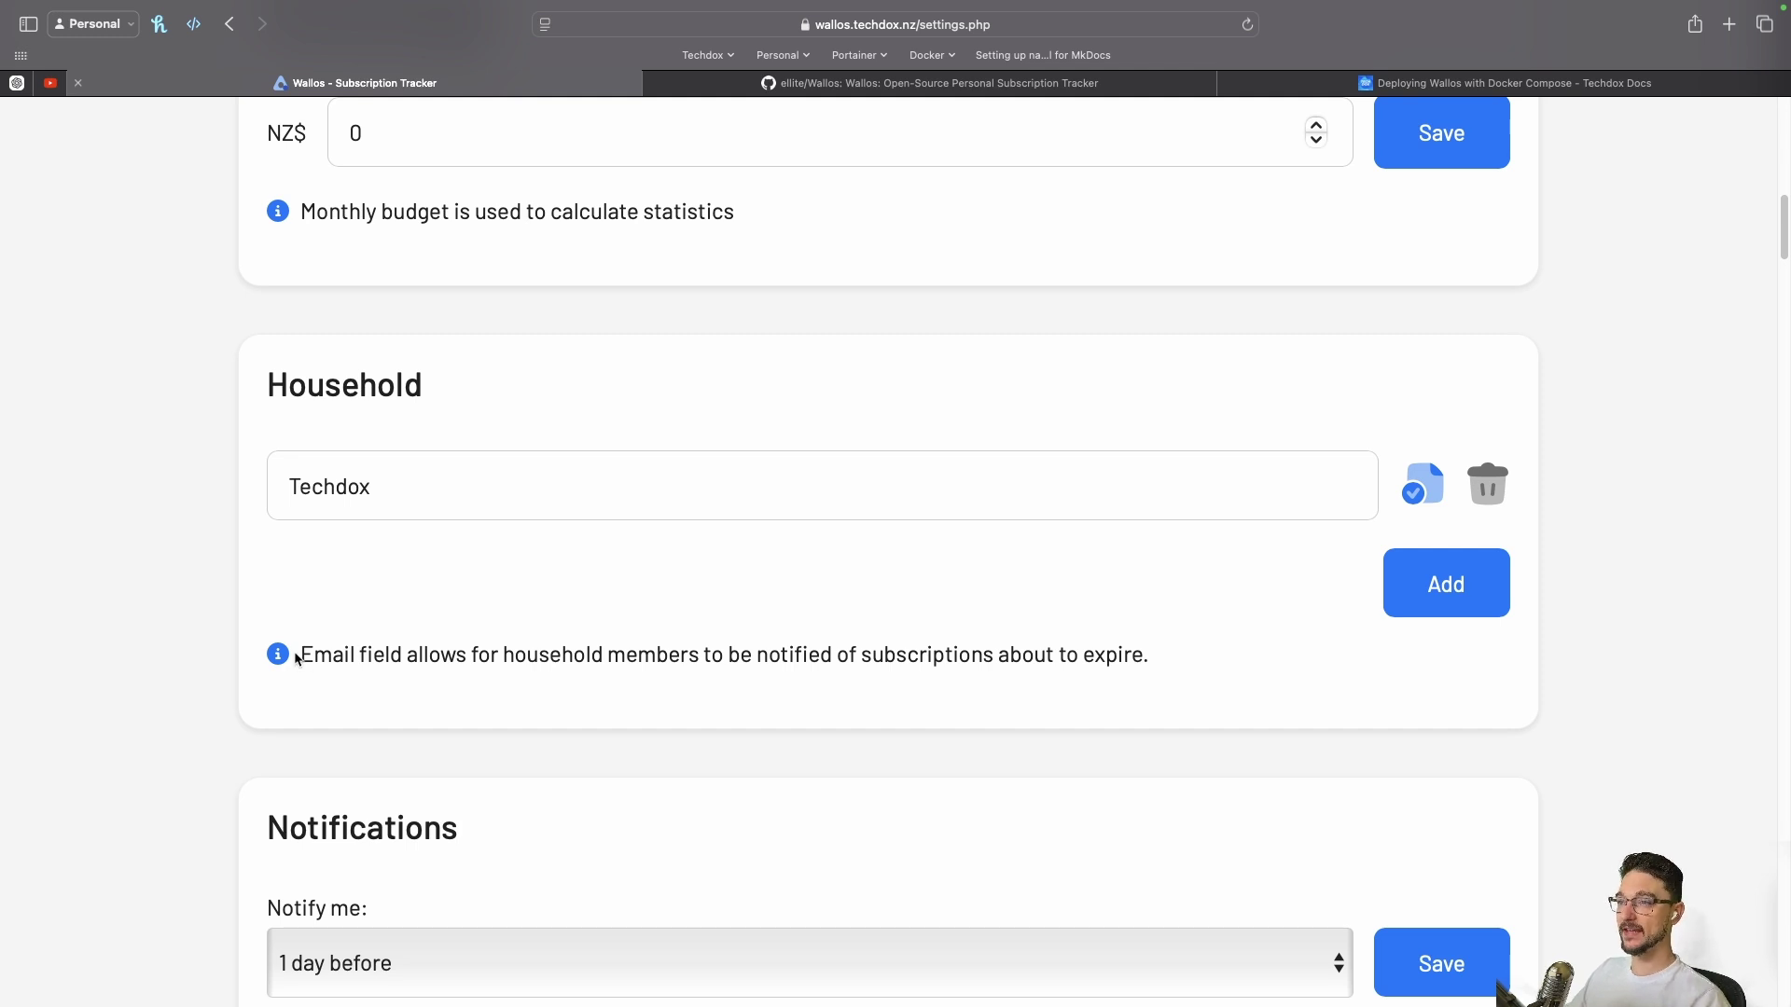
{"action": "left_click_drag", "start_coordinate": [299, 658], "coordinate": [375, 653]}
{"action": "left_click", "coordinate": [375, 653]}
{"action": "left_click_drag", "start_coordinate": [638, 654], "coordinate": [948, 643]}
{"action": "left_click", "coordinate": [856, 662]}
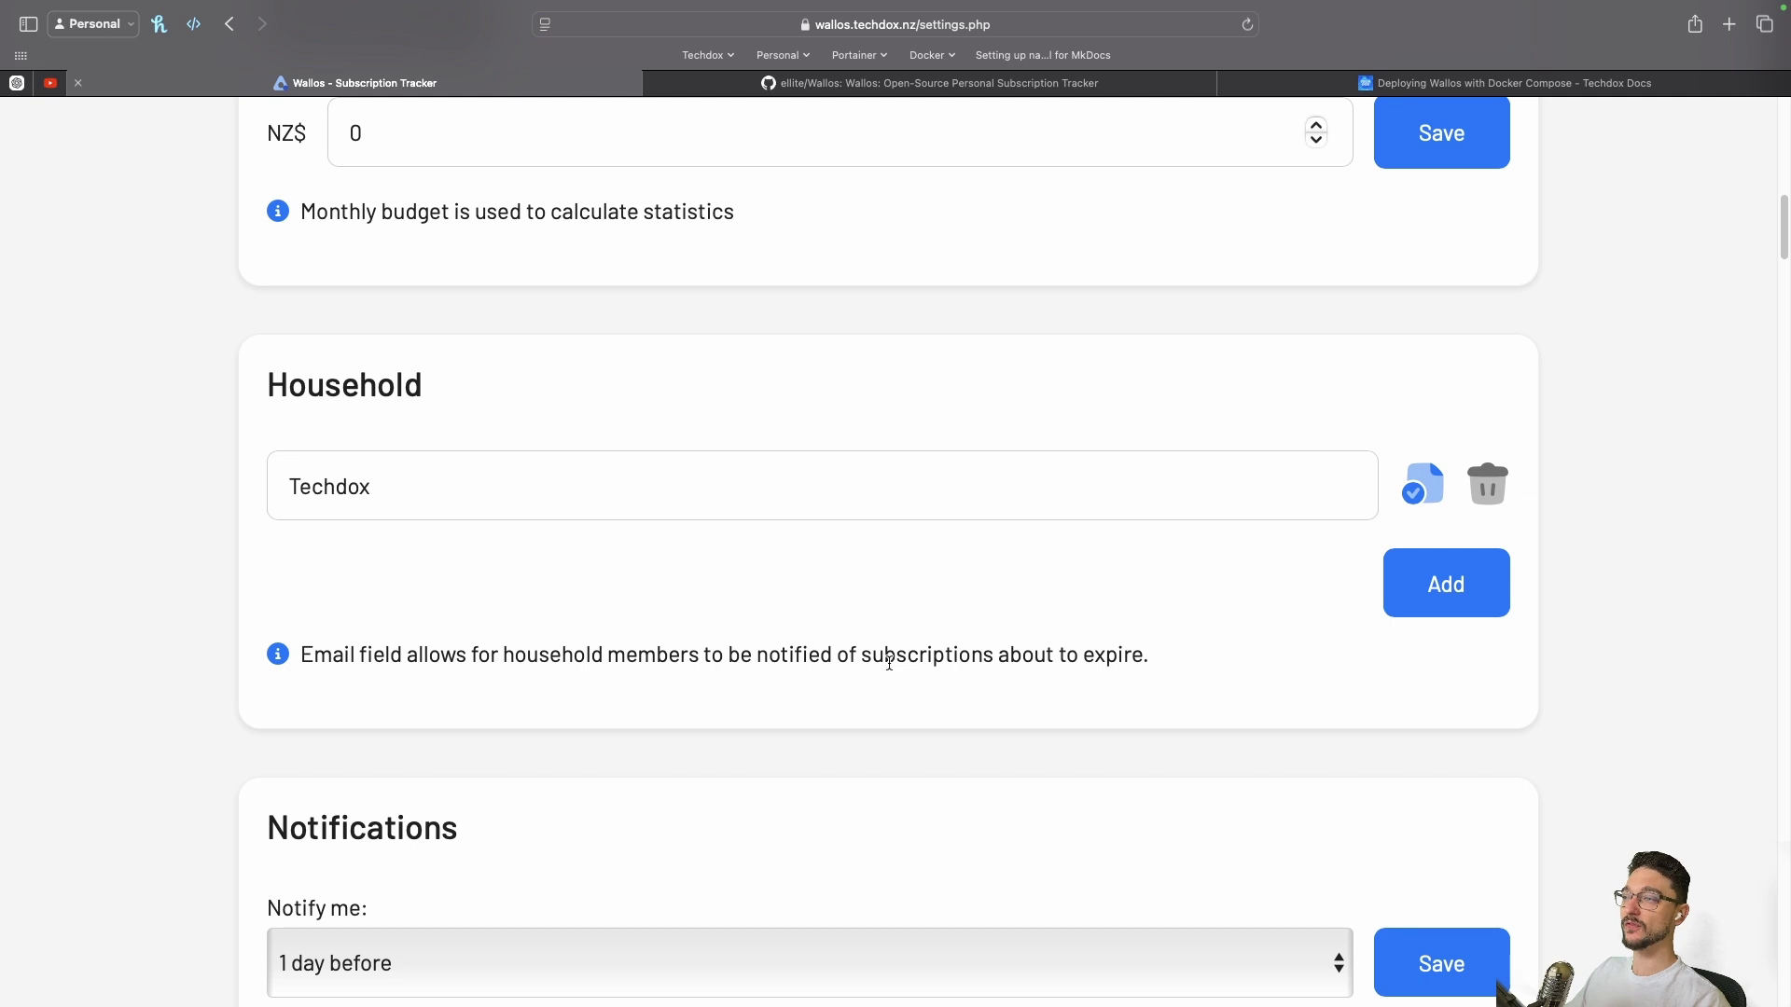
Scroll through notifications, categories and currencies from Euro down to South African Rand
{"action": "scroll", "coordinate": [746, 661], "scroll_direction": "down", "scroll_amount": 5}
{"action": "scroll", "coordinate": [563, 630], "scroll_direction": "down", "scroll_amount": 6}
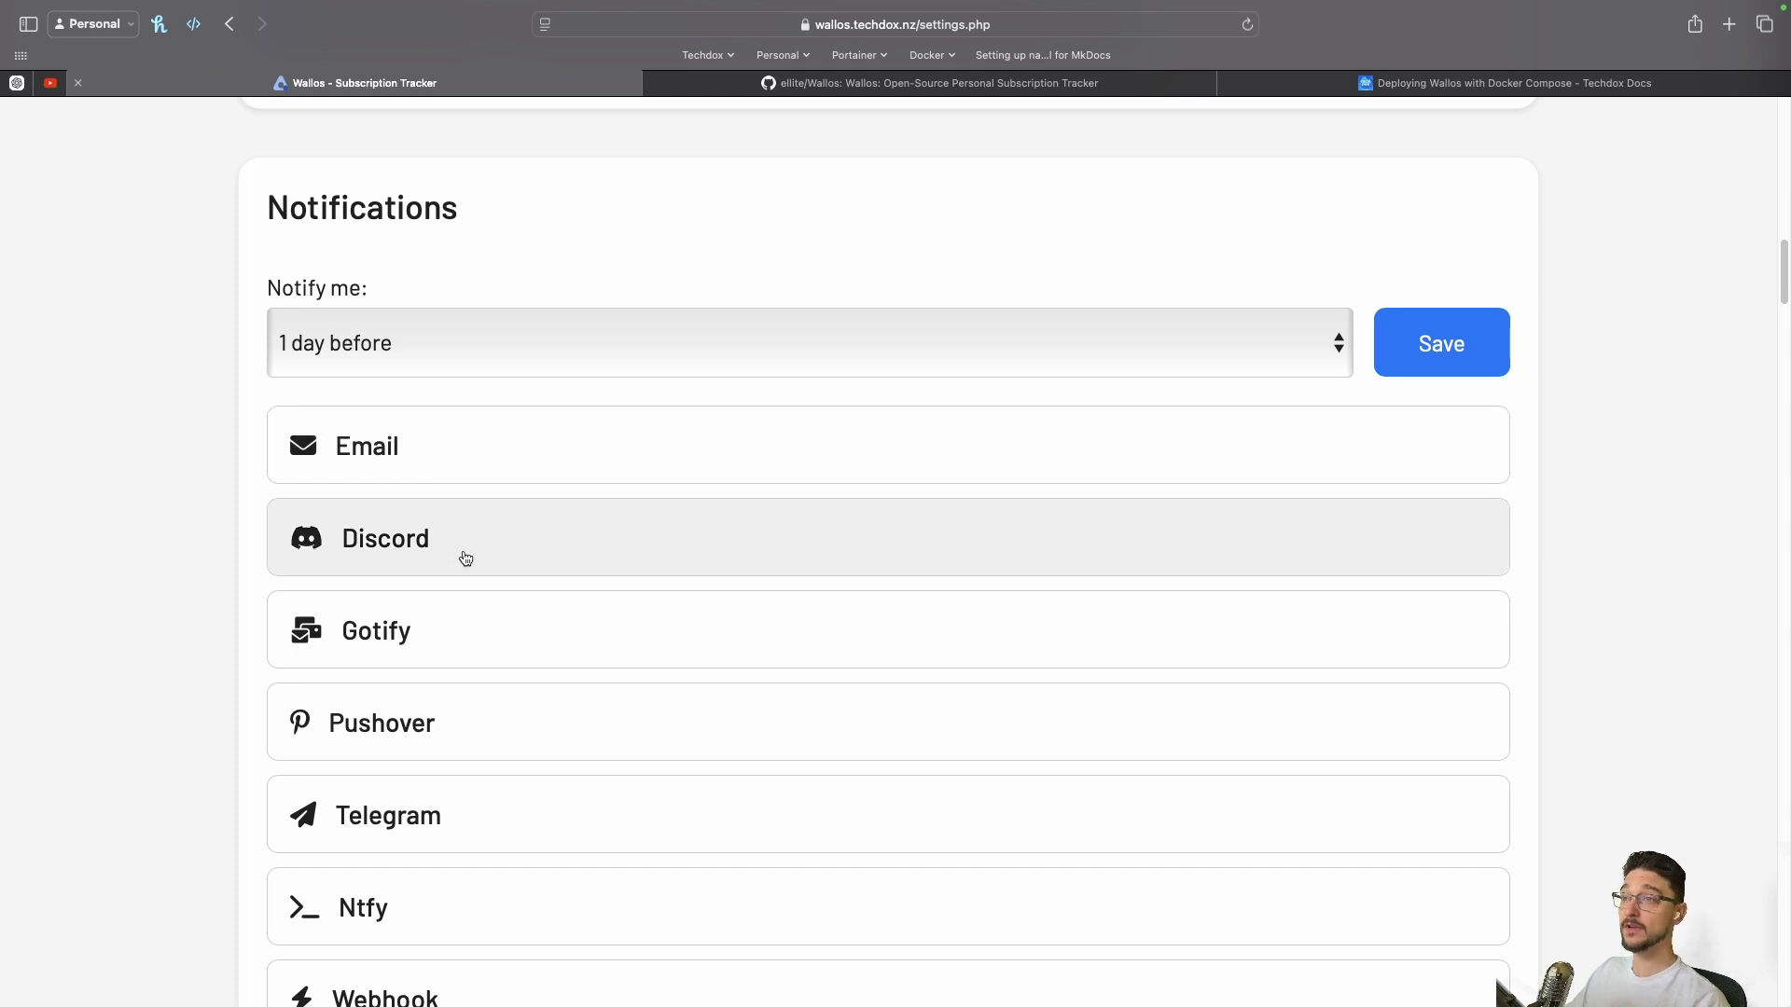
{"action": "scroll", "coordinate": [465, 558], "scroll_direction": "down", "scroll_amount": 1}
{"action": "scroll", "coordinate": [465, 558], "scroll_direction": "down", "scroll_amount": 1}
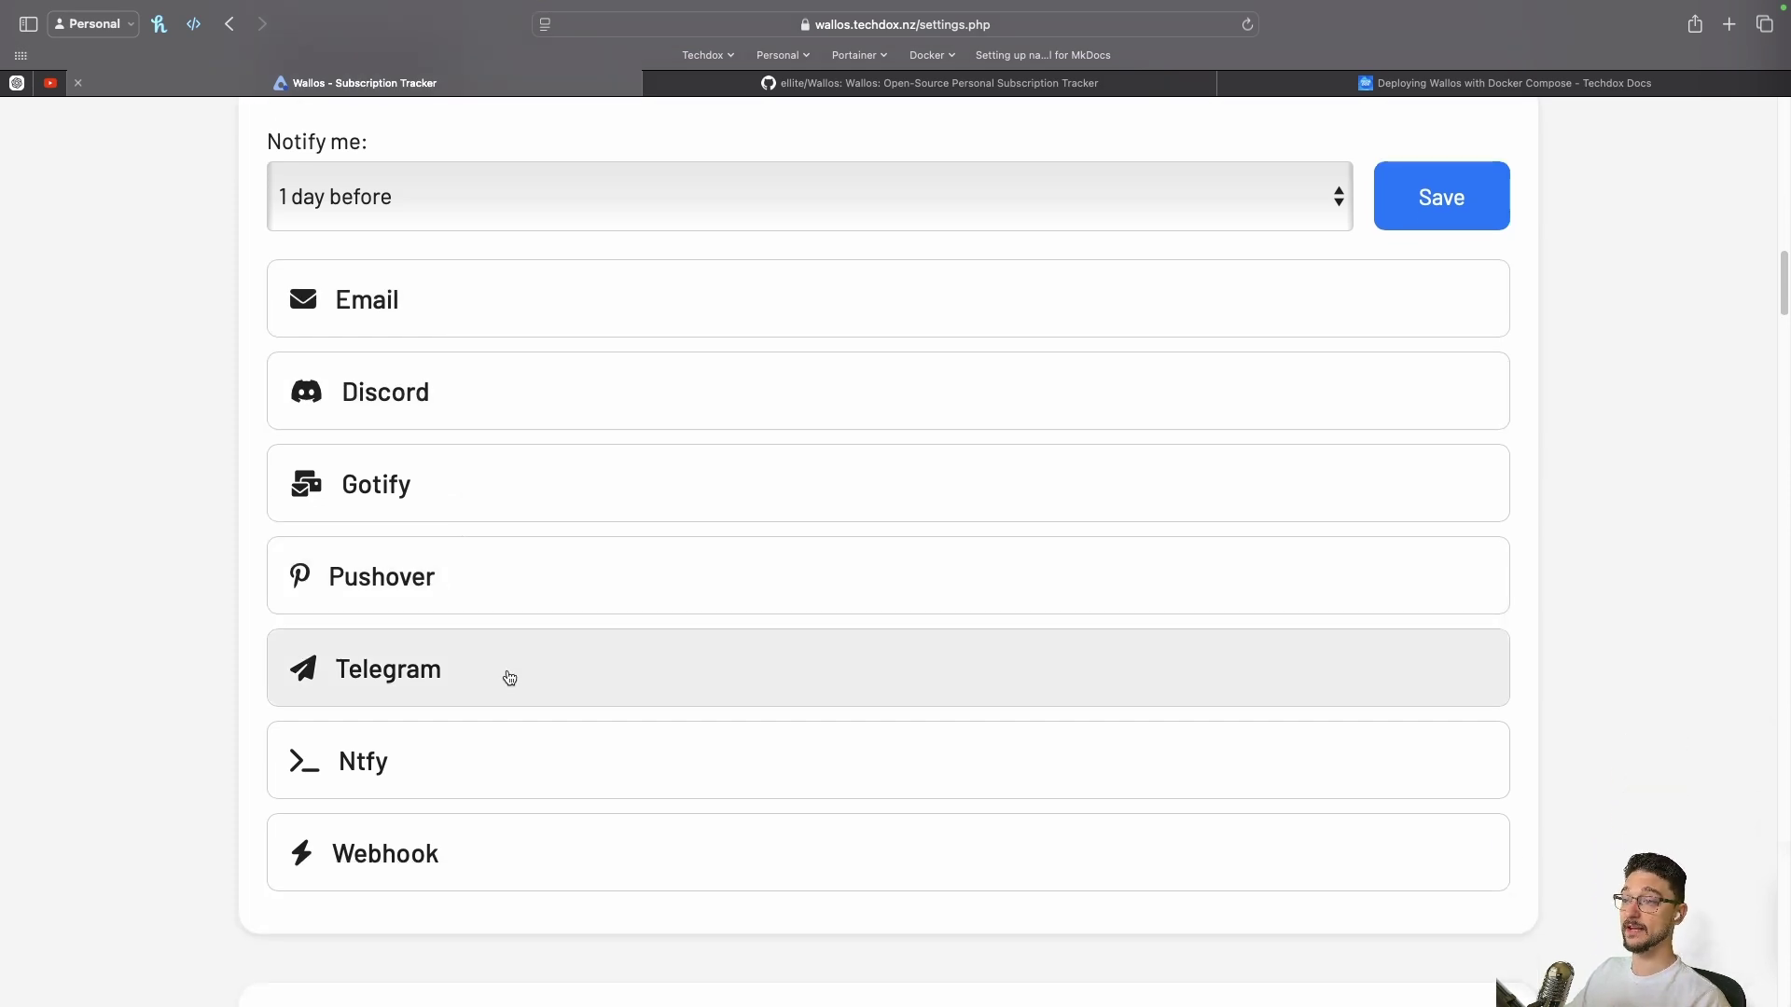
{"action": "scroll", "coordinate": [451, 703], "scroll_direction": "up", "scroll_amount": 2}
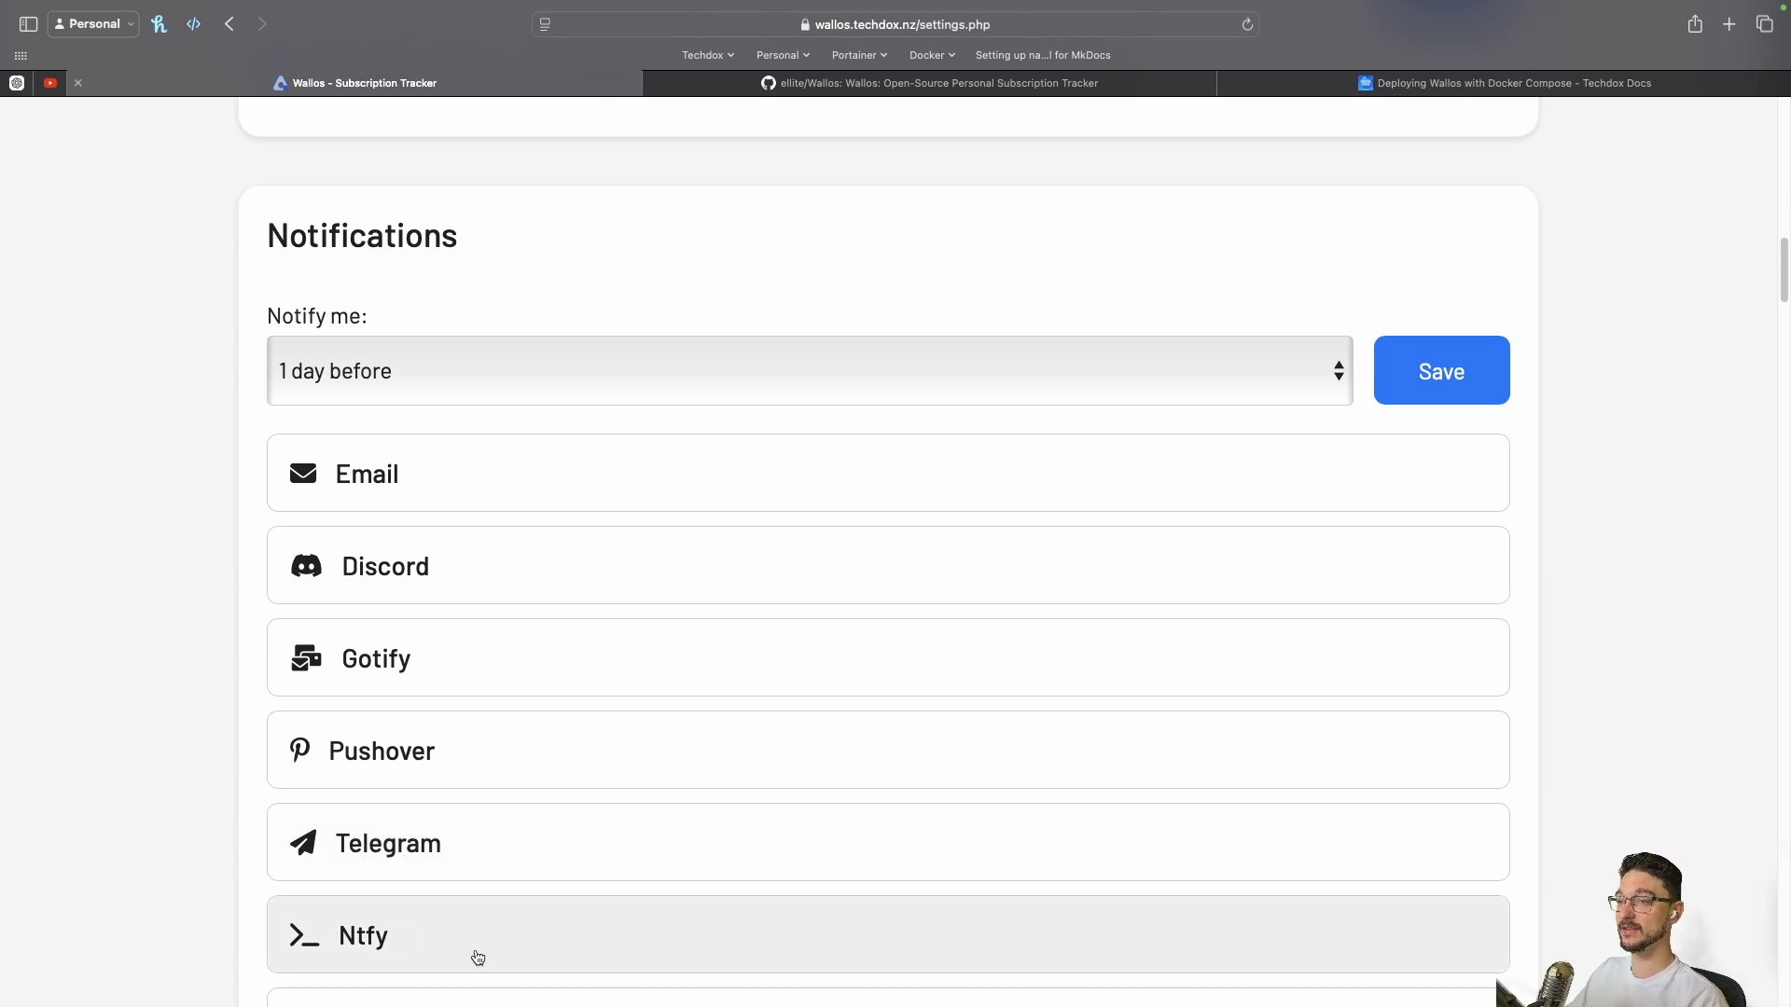
{"action": "scroll", "coordinate": [477, 958], "scroll_direction": "down", "scroll_amount": 8}
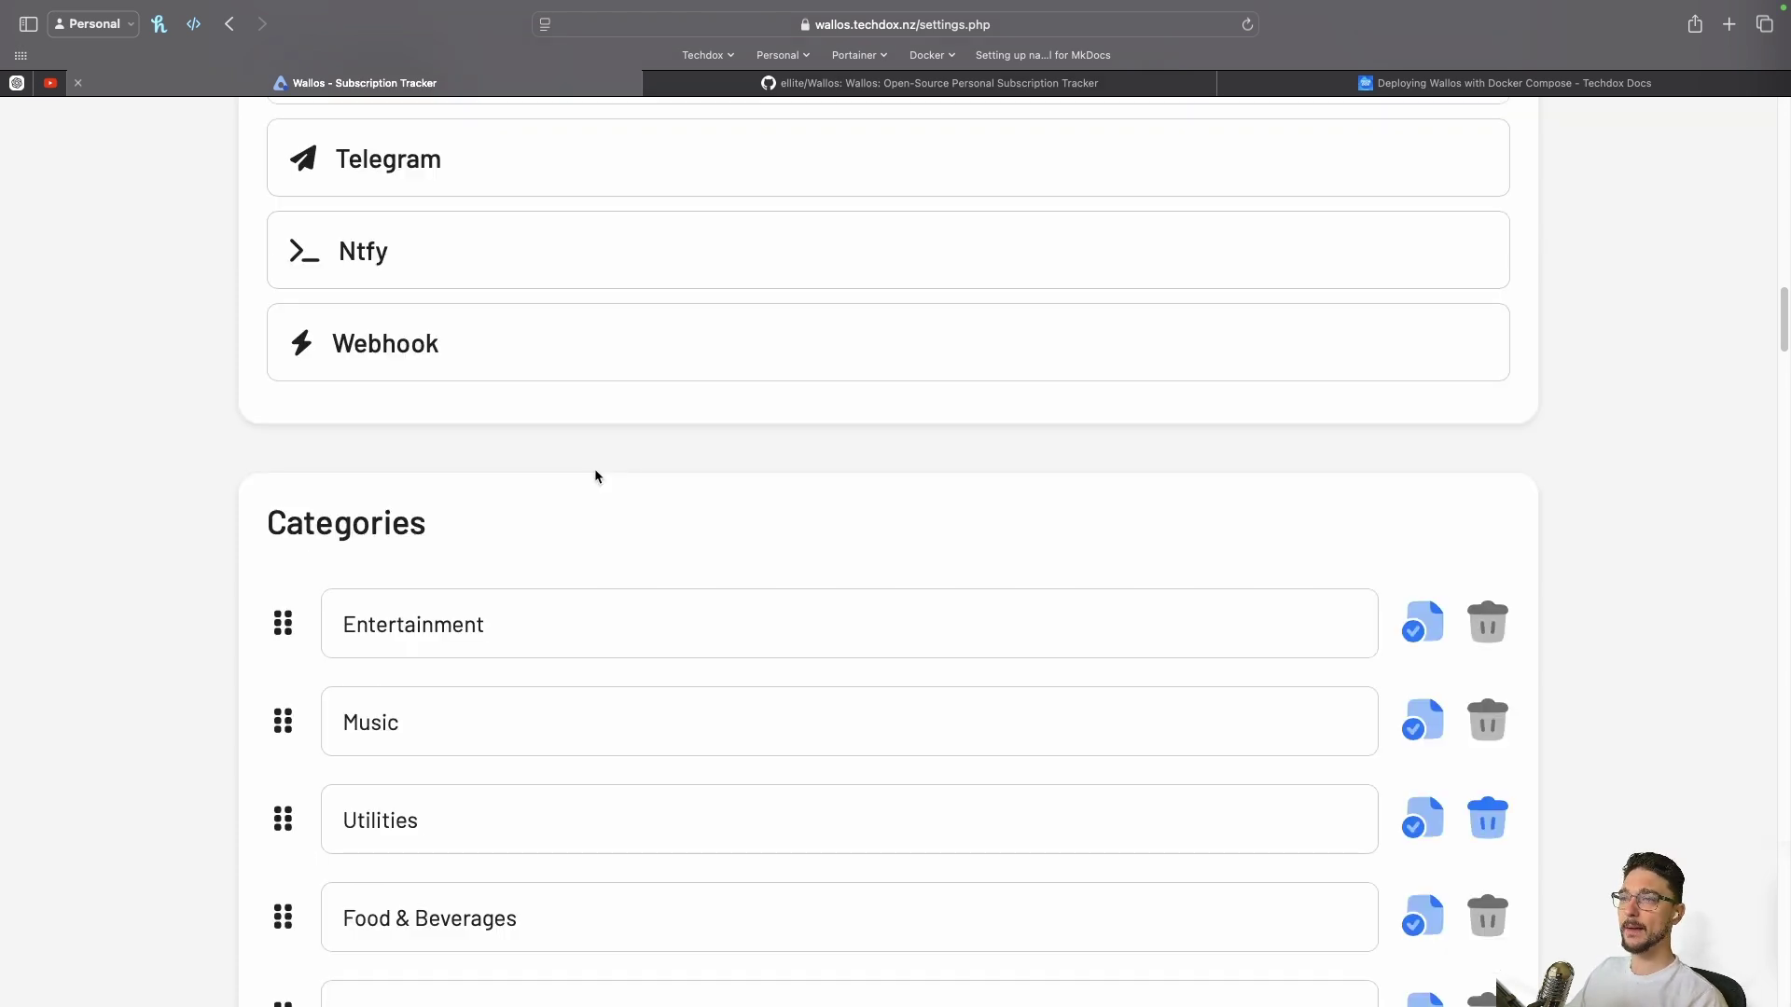
{"action": "scroll", "coordinate": [597, 508], "scroll_direction": "down", "scroll_amount": 7}
{"action": "scroll", "coordinate": [600, 547], "scroll_direction": "down", "scroll_amount": 9}
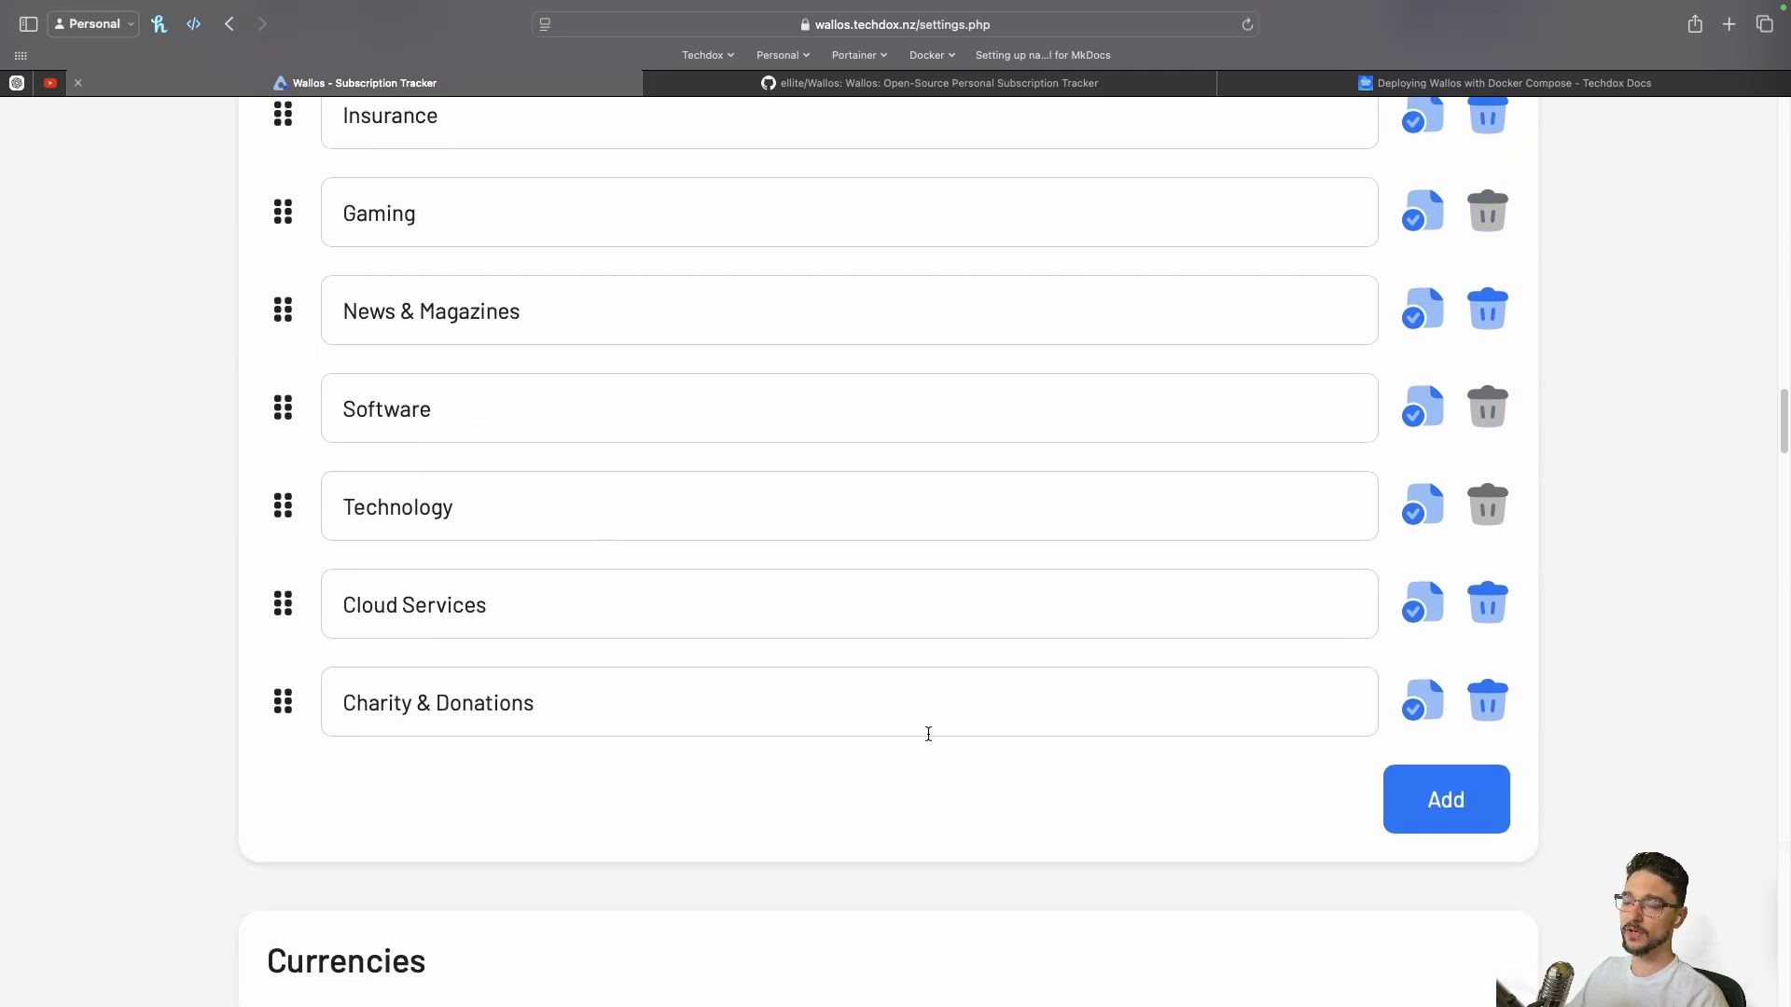
{"action": "scroll", "coordinate": [928, 734], "scroll_direction": "down", "scroll_amount": 4}
{"action": "scroll", "coordinate": [928, 734], "scroll_direction": "down", "scroll_amount": 16}
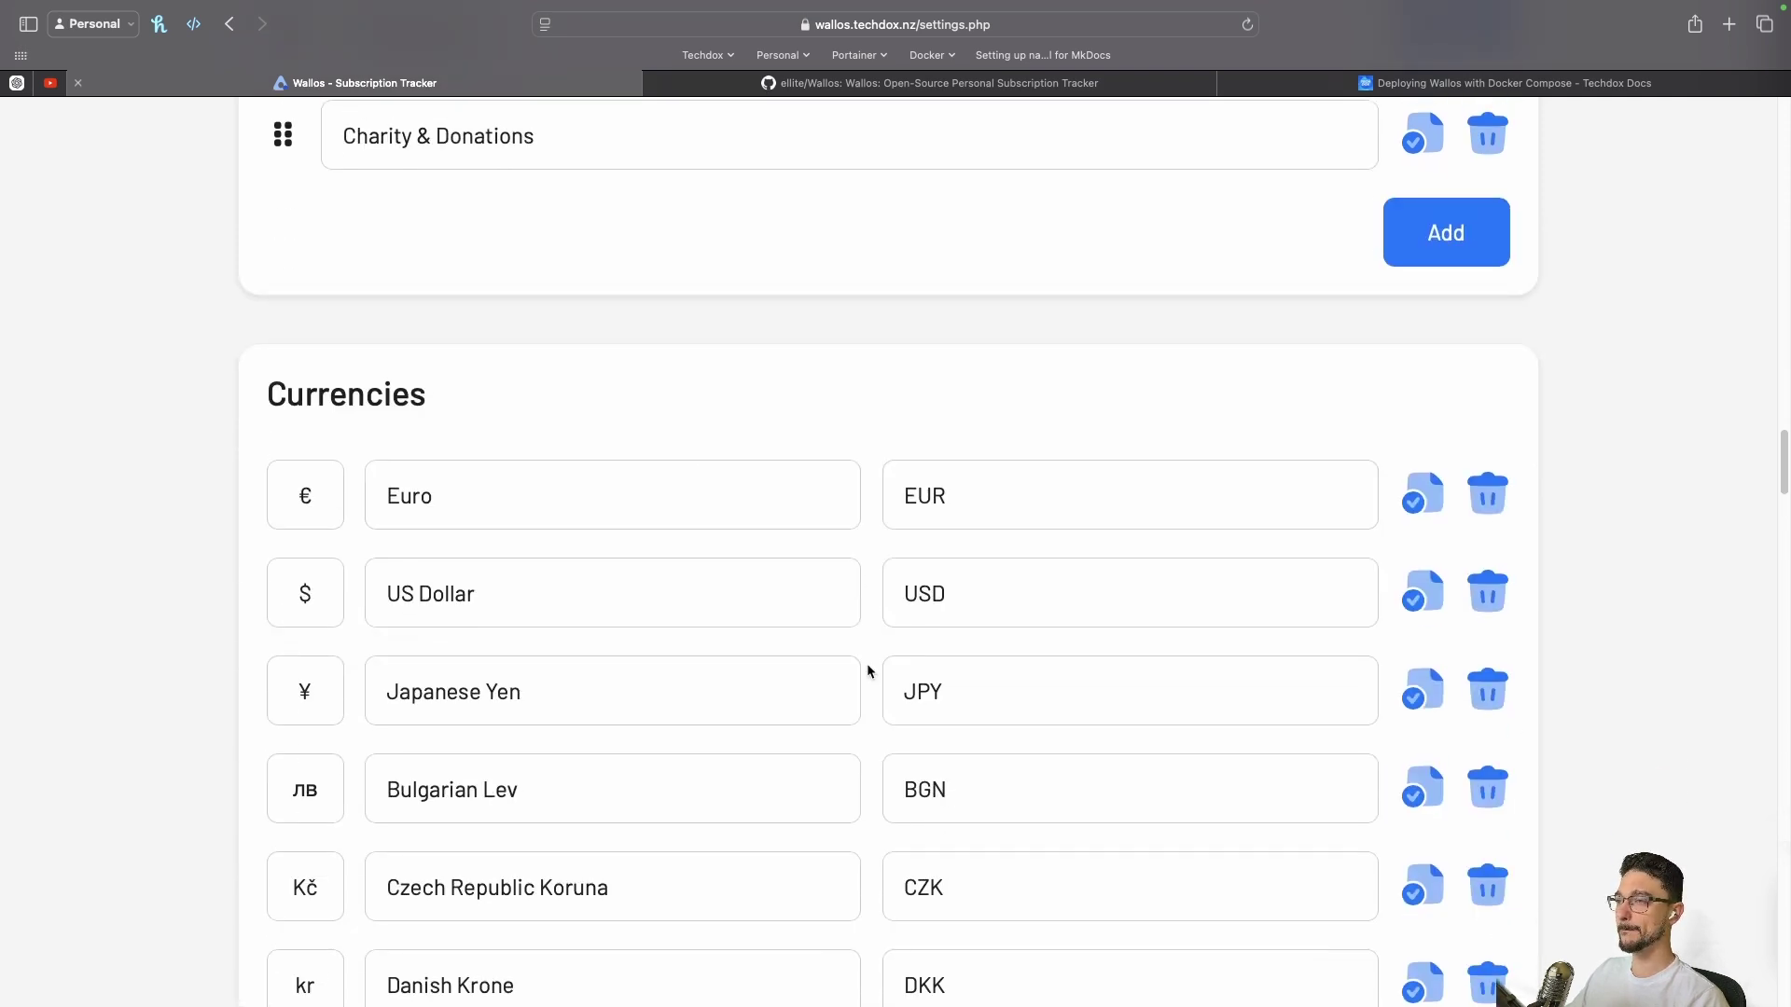
{"action": "scroll", "coordinate": [827, 659], "scroll_direction": "down", "scroll_amount": 20}
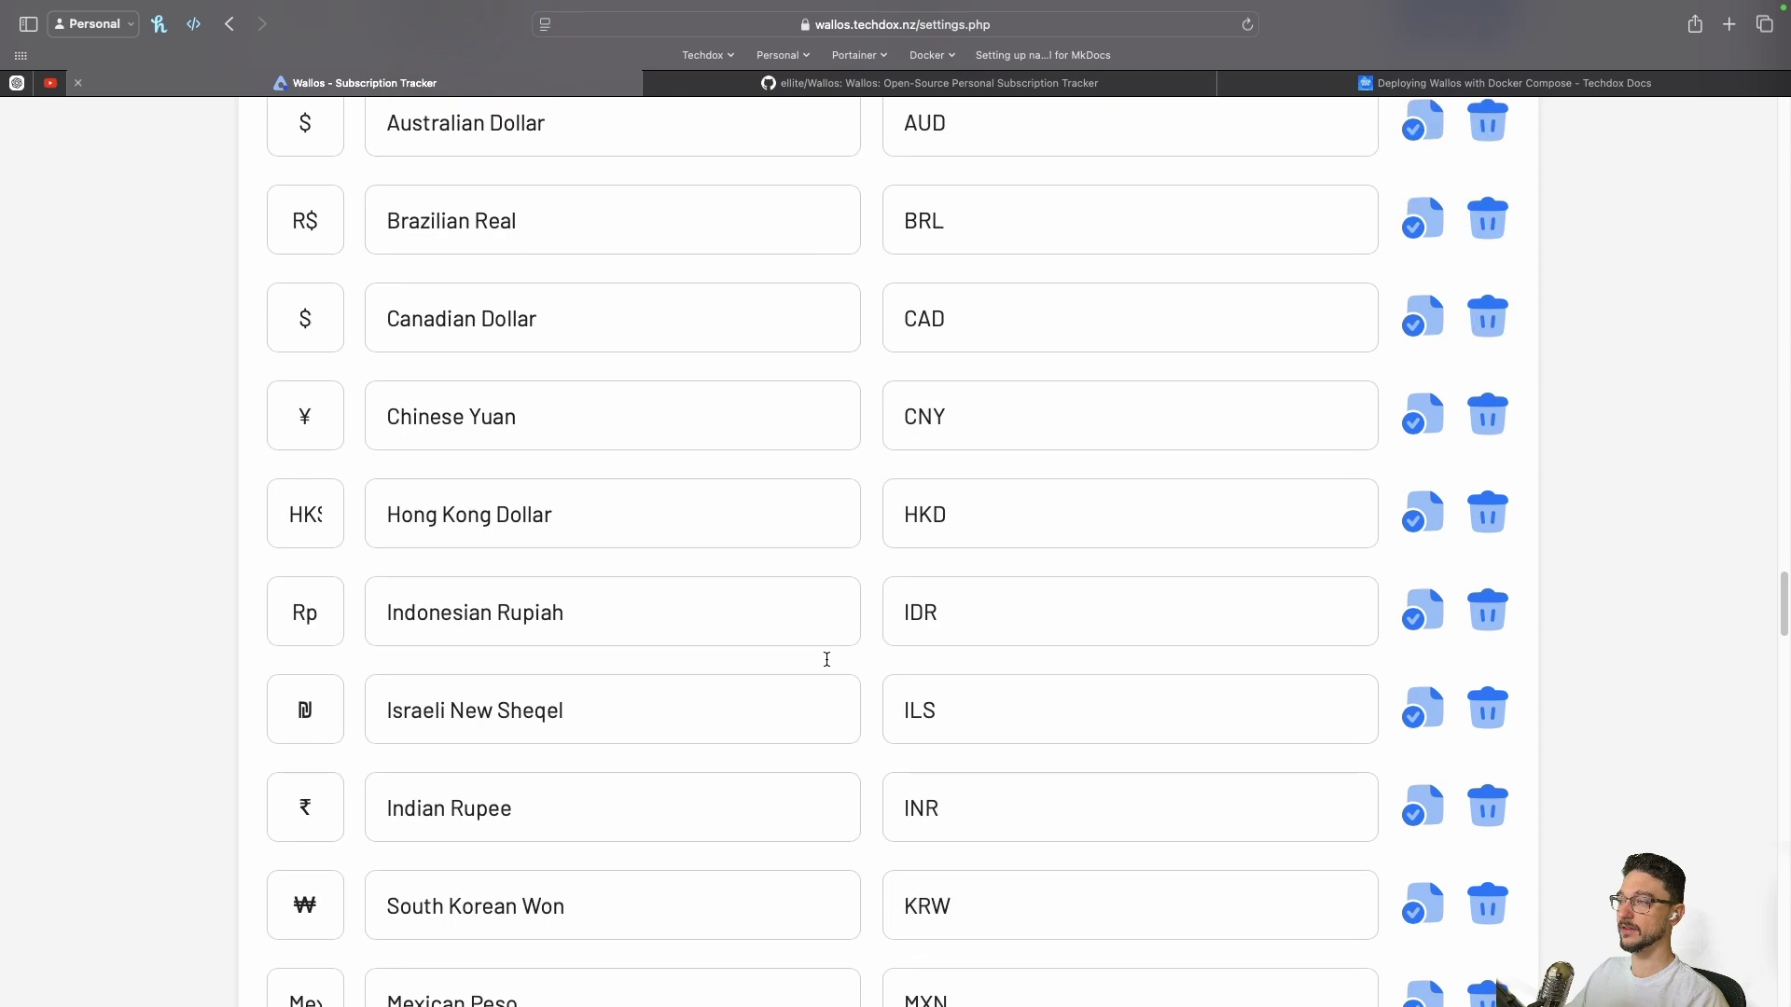
{"action": "scroll", "coordinate": [826, 659], "scroll_direction": "down", "scroll_amount": 1}
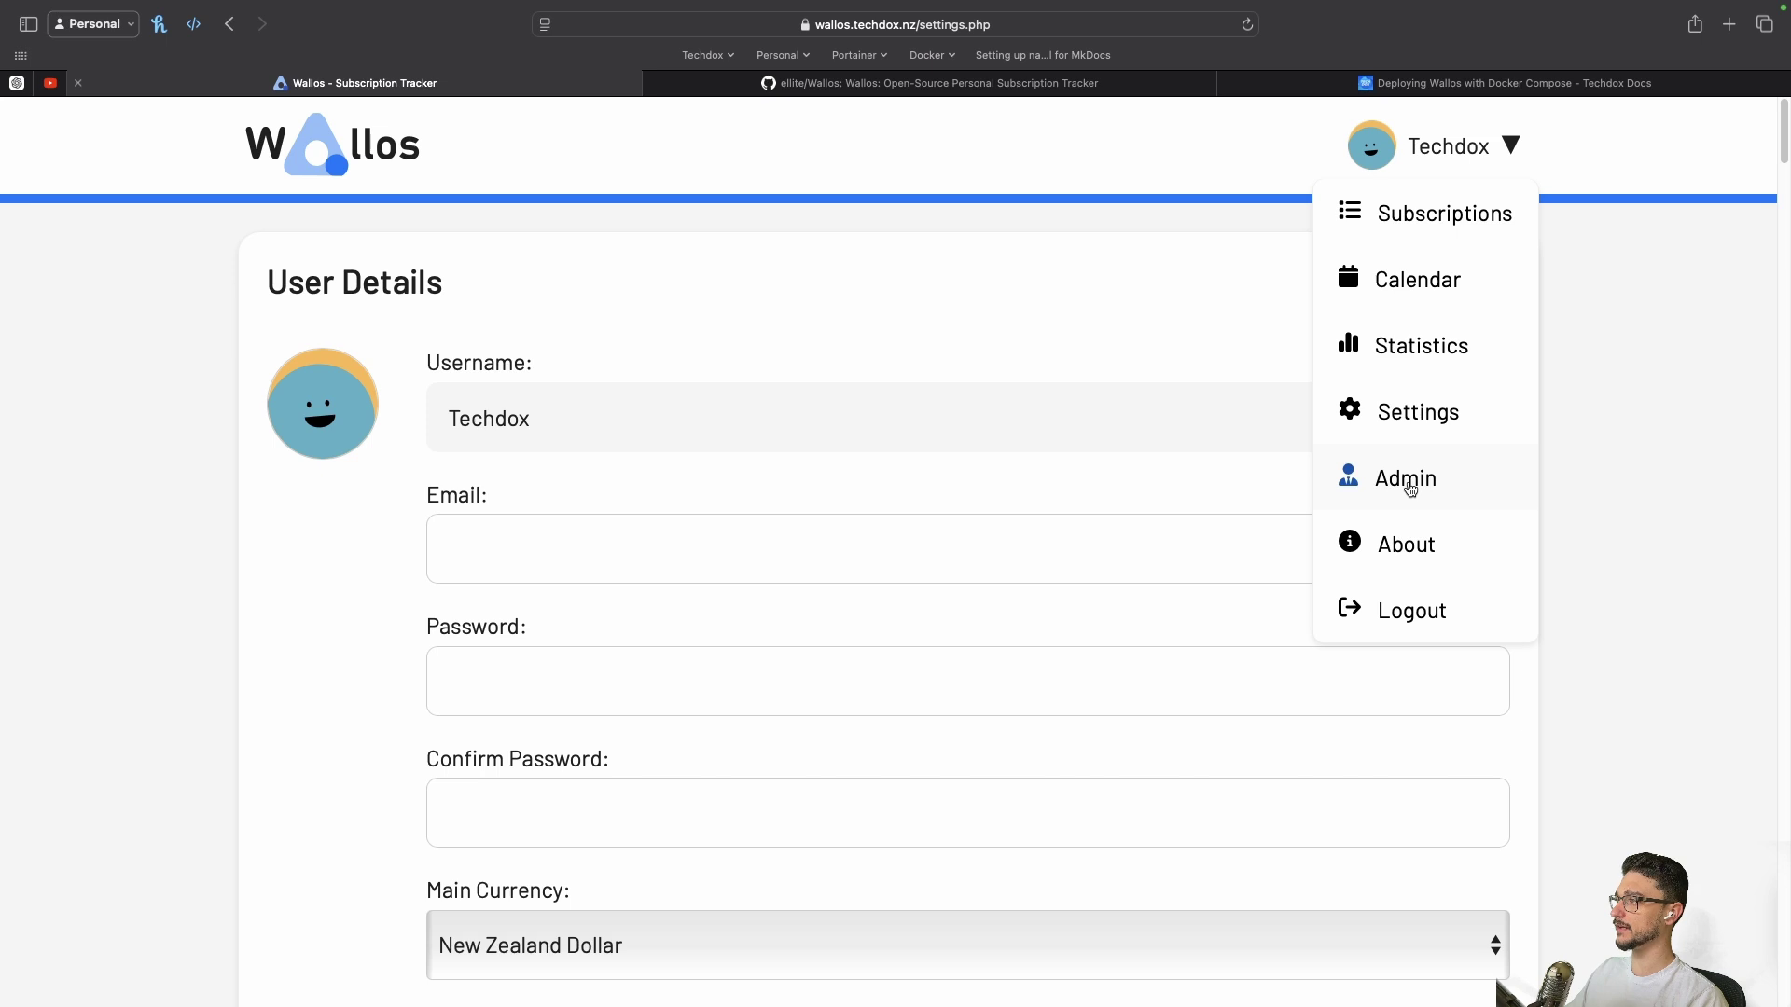
Open the Admin page's Registrations settings and select the site address in the address bar
{"action": "left_click", "coordinate": [1410, 489]}
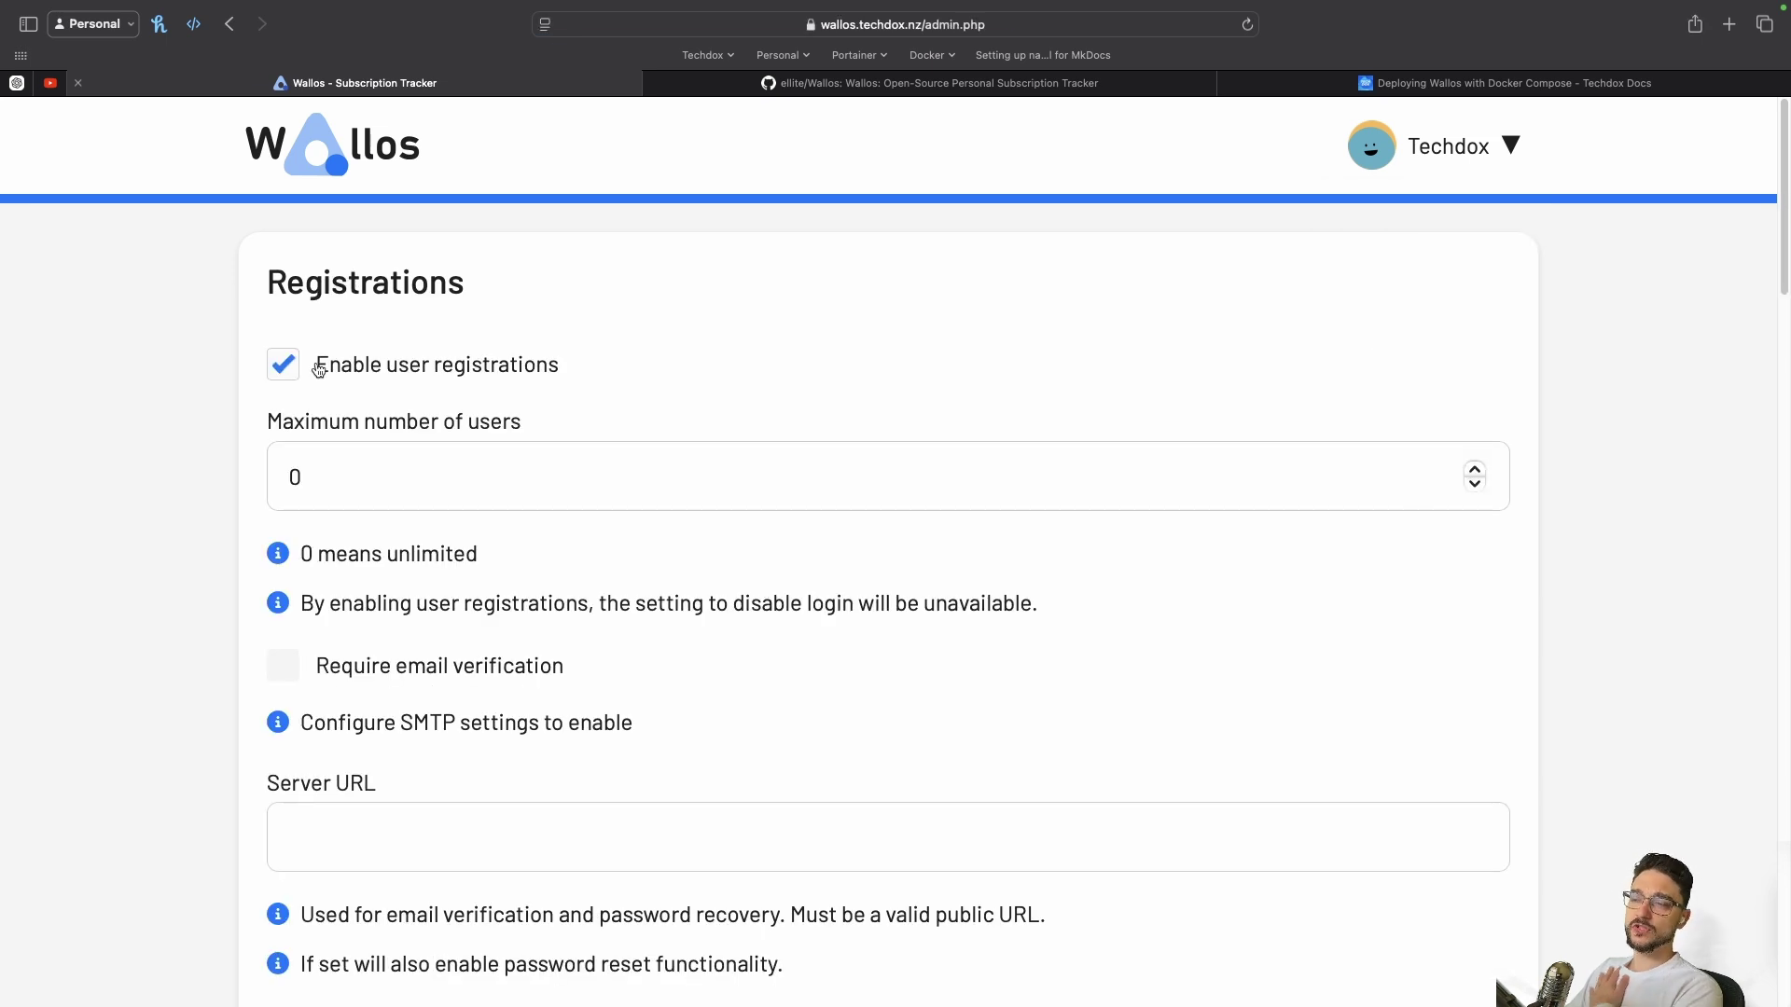
{"action": "mouse_move", "coordinate": [870, 28]}
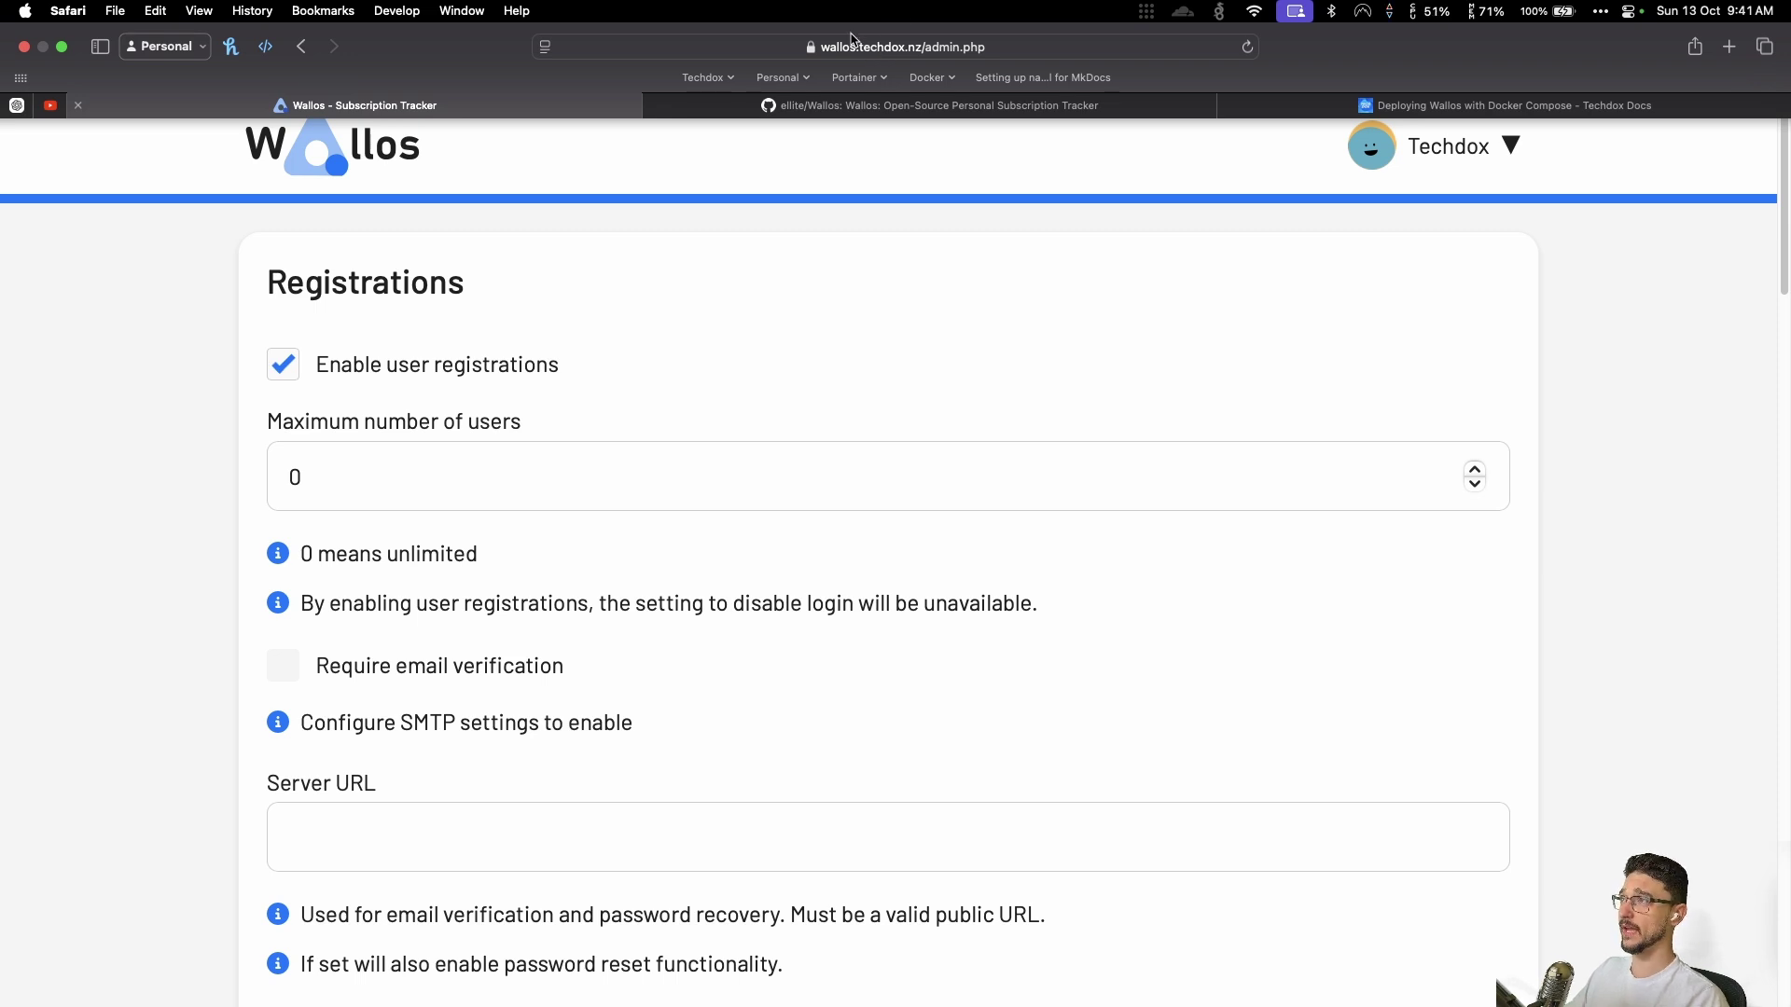
{"action": "left_click", "coordinate": [871, 46]}
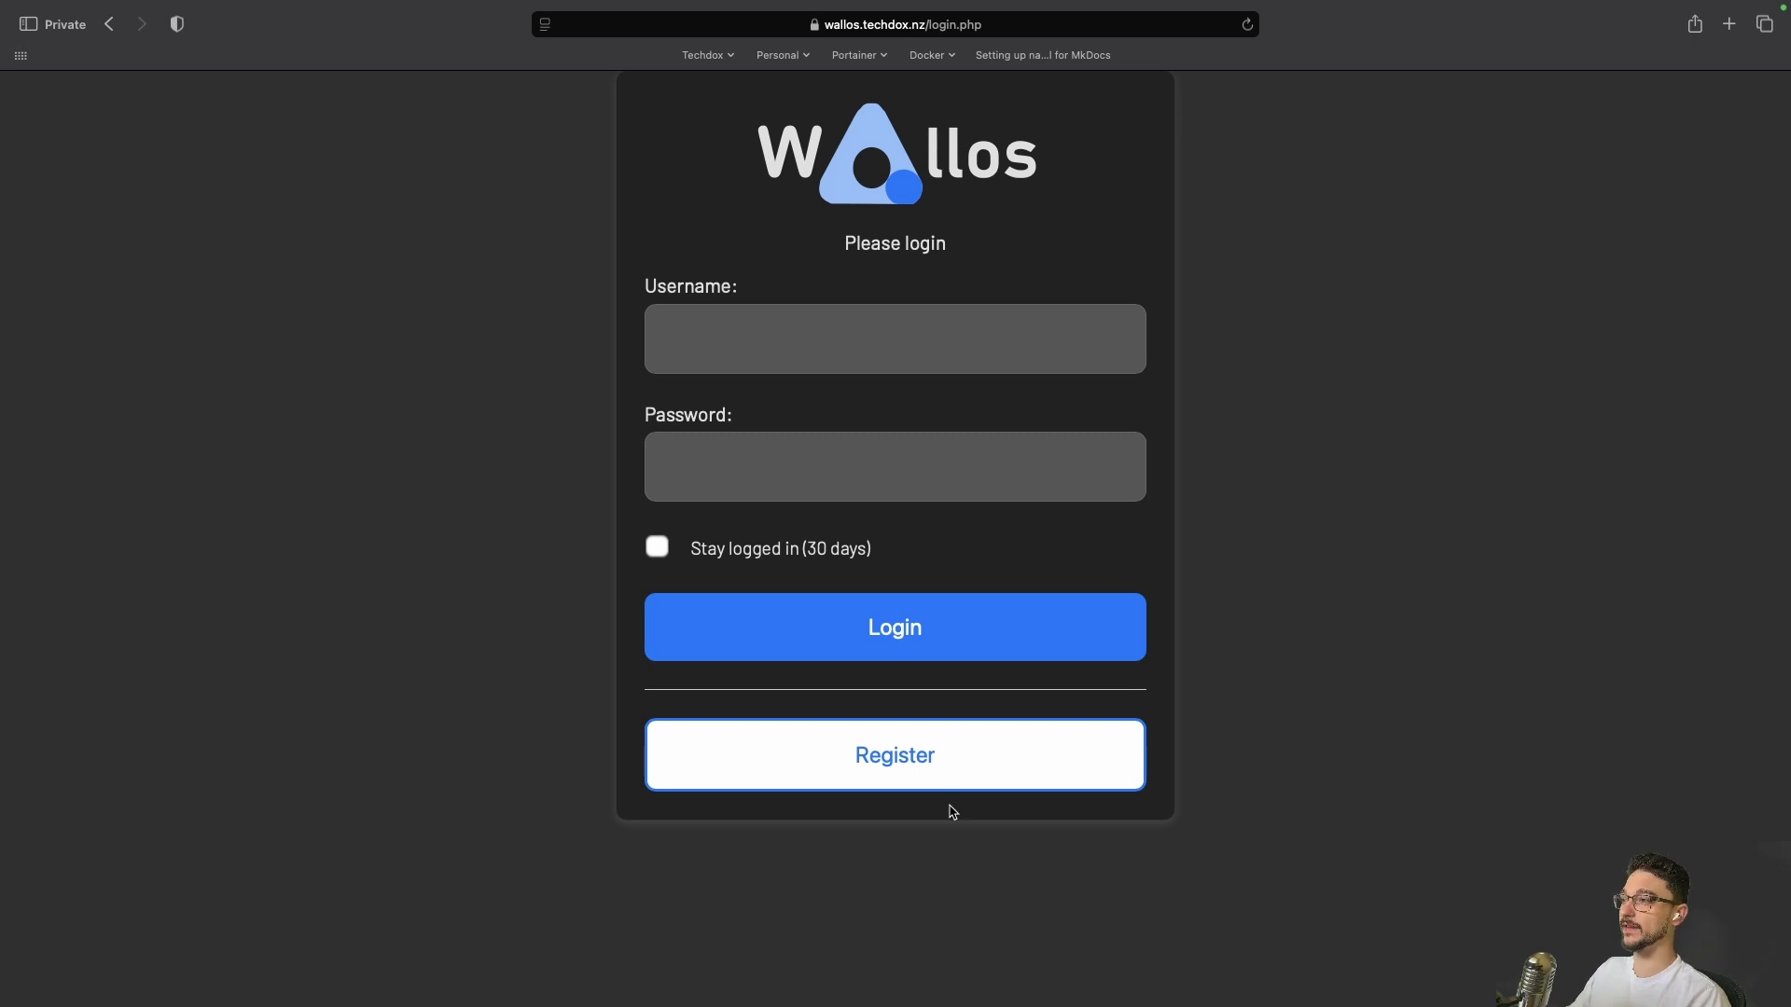
In the private window, open the Register form and zoom out to fit it
{"action": "left_click", "coordinate": [919, 747]}
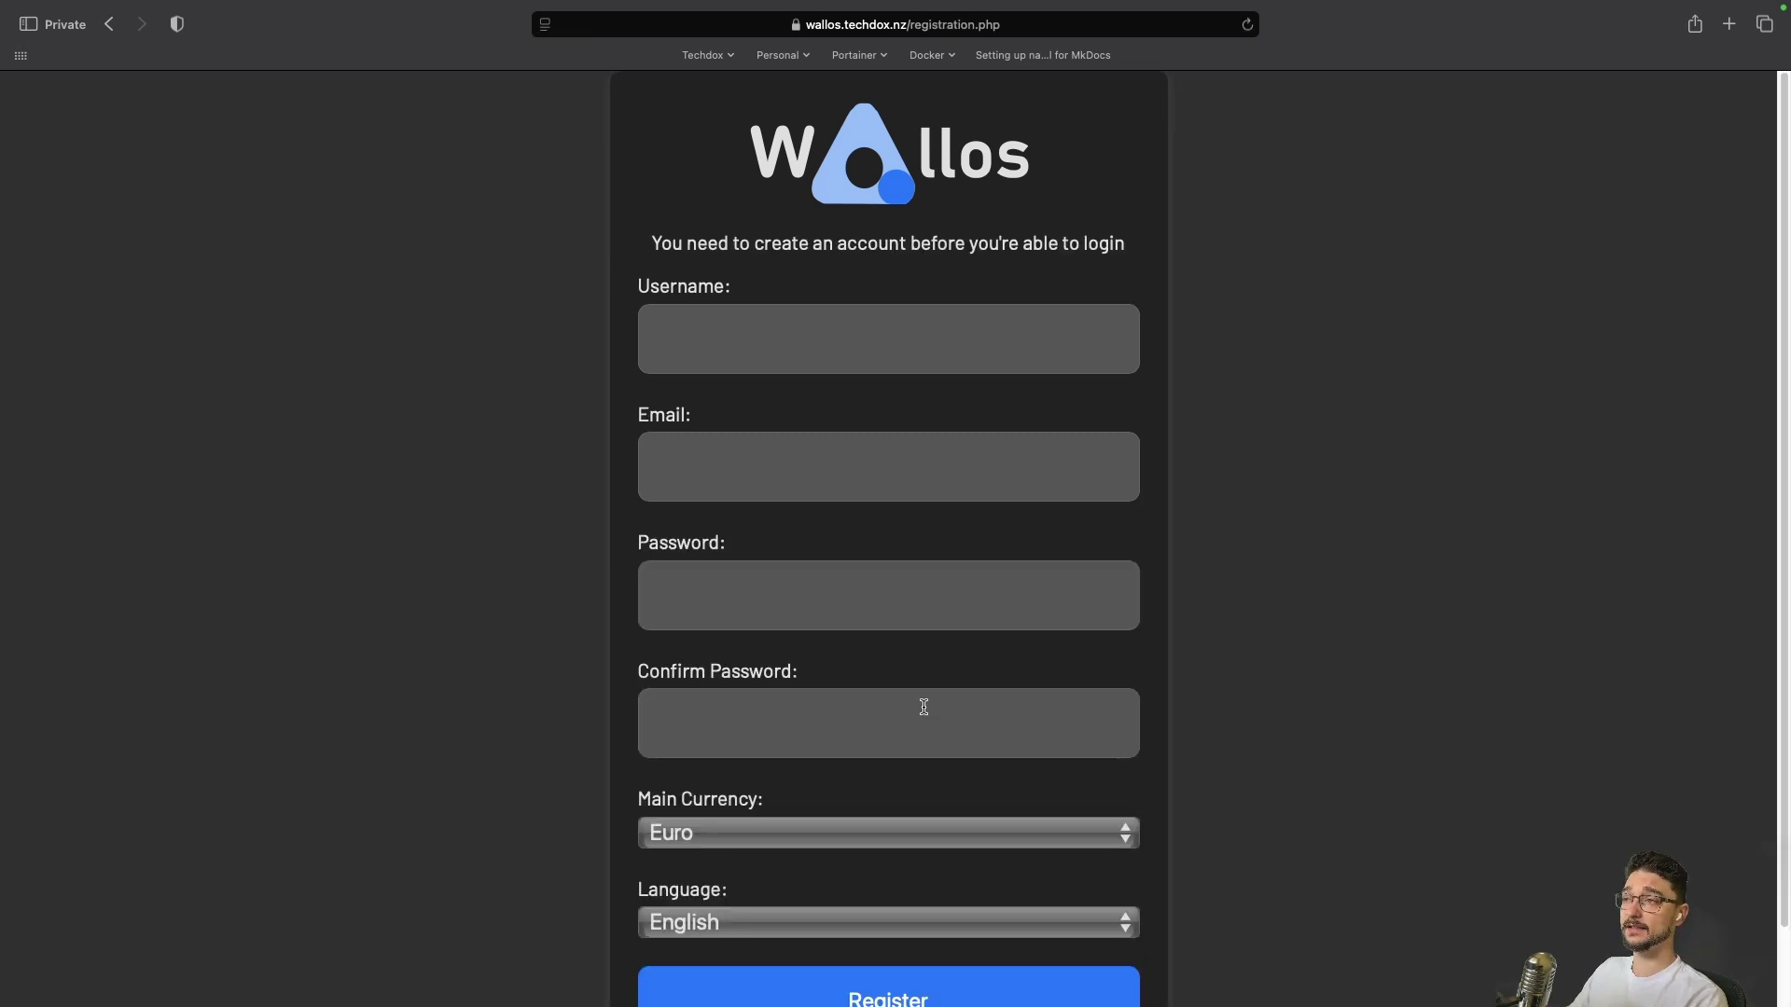
{"action": "scroll", "coordinate": [919, 695], "scroll_direction": "down", "scroll_amount": 2}
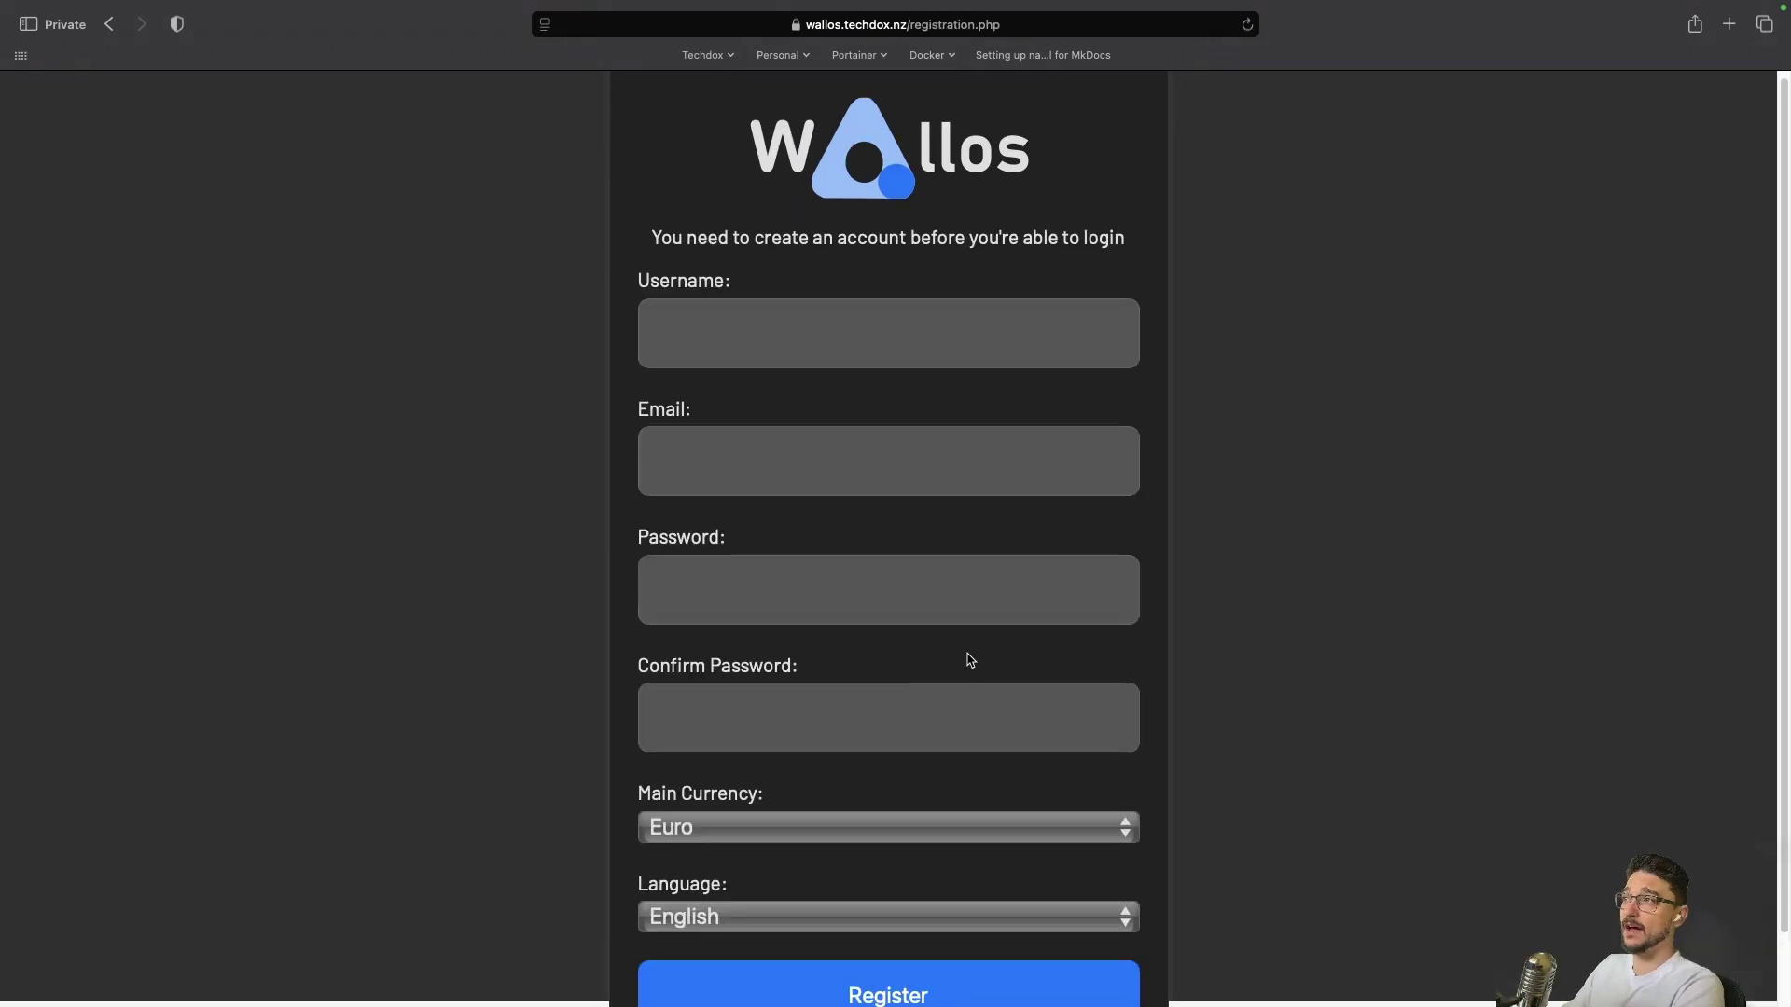
{"action": "key", "text": "super+minus"}
{"action": "key", "text": "super+minus"}
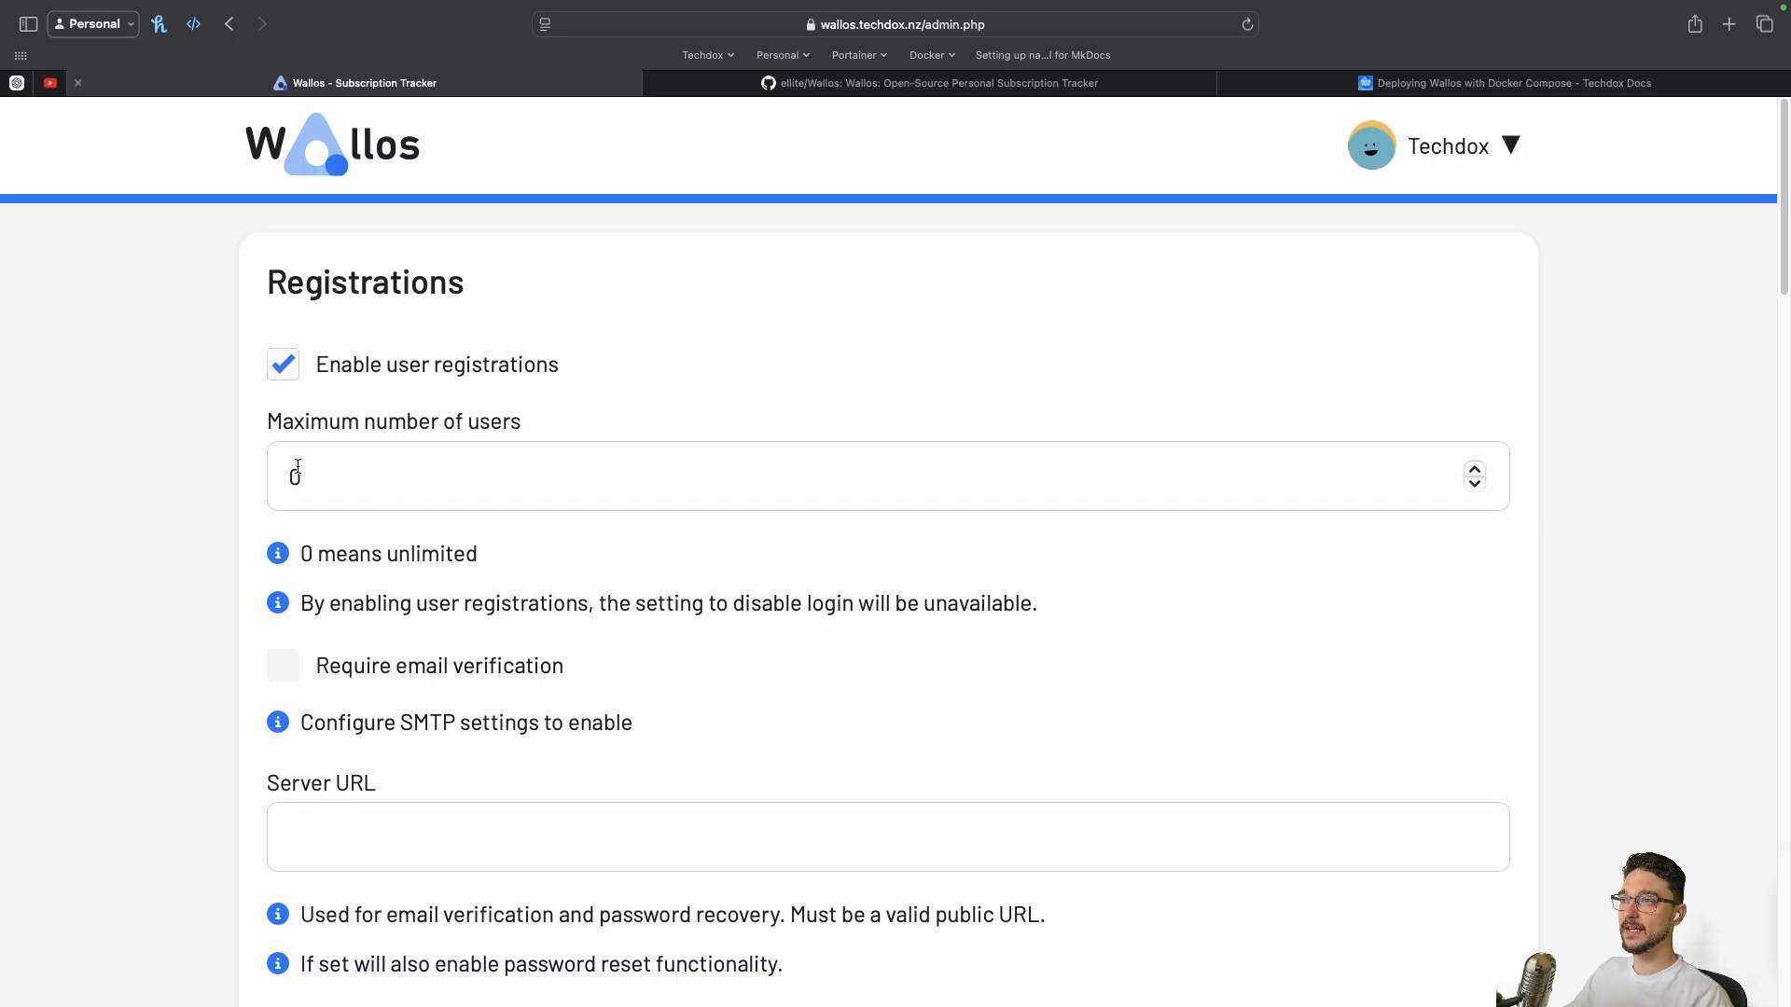
Check the maximum users value 0 (unlimited) and toggle registrations off and back on
{"action": "double_click", "coordinate": [336, 472]}
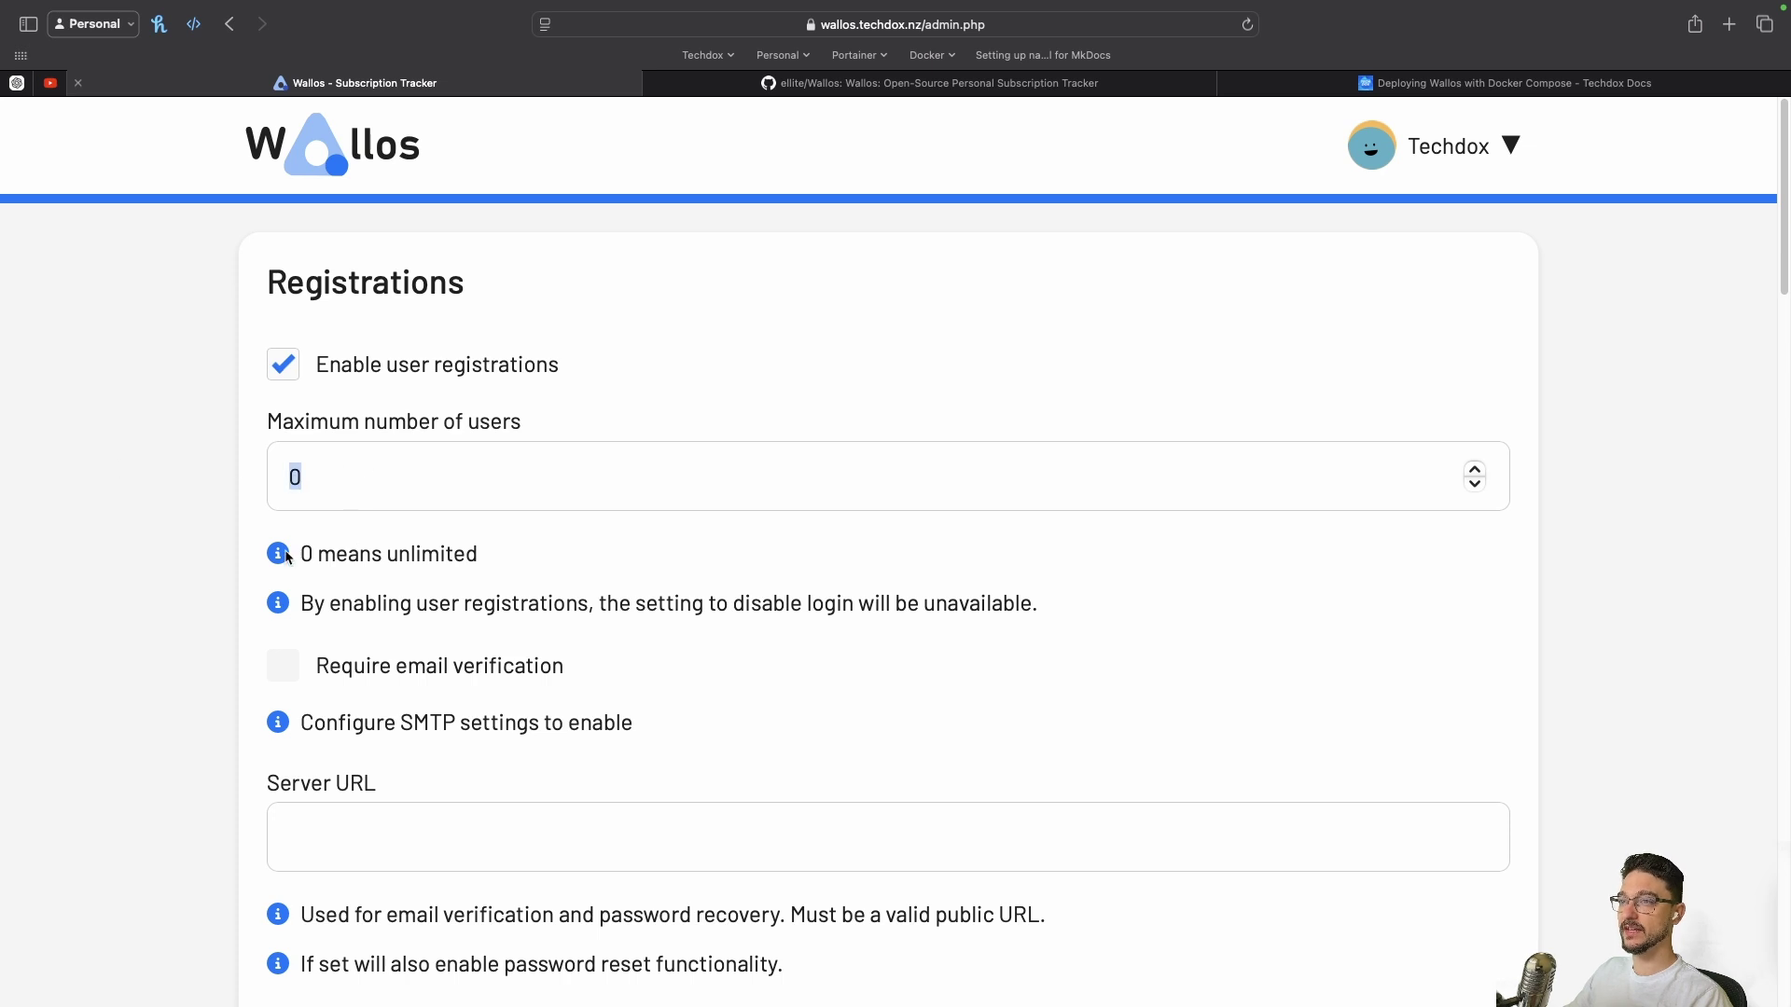
{"action": "left_click_drag", "start_coordinate": [288, 557], "coordinate": [600, 571]}
{"action": "left_click", "coordinate": [164, 528]}
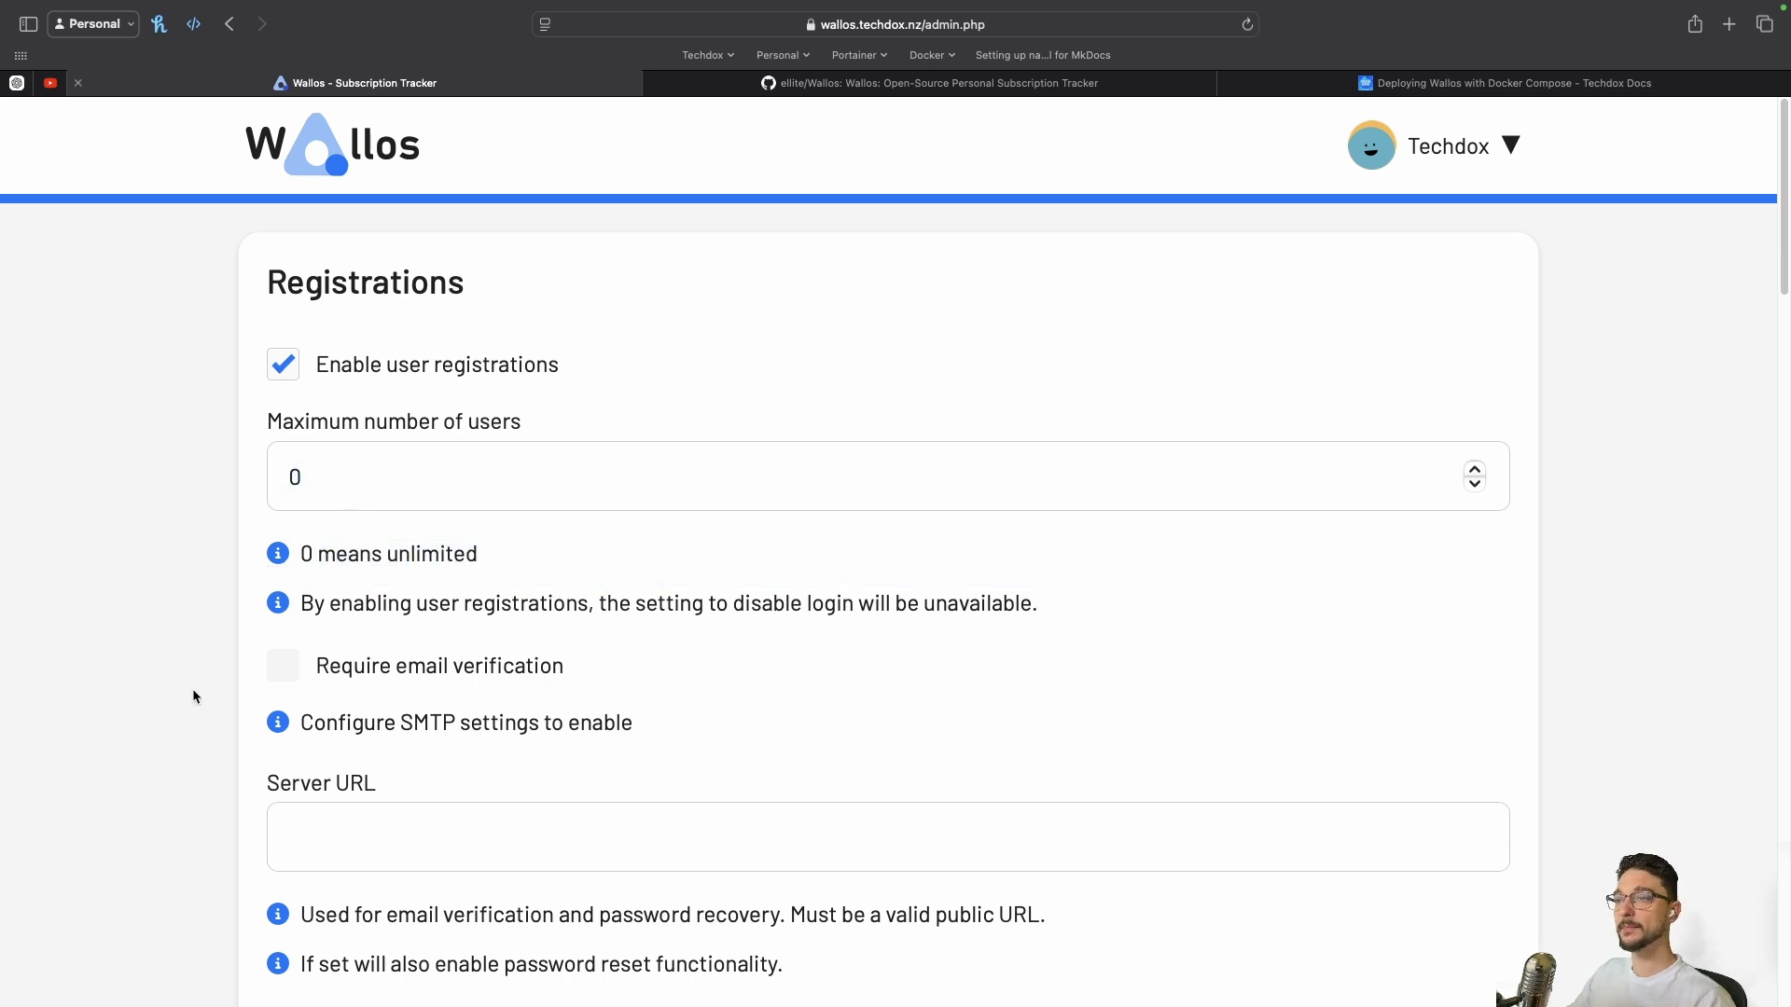
{"action": "left_click", "coordinate": [295, 369]}
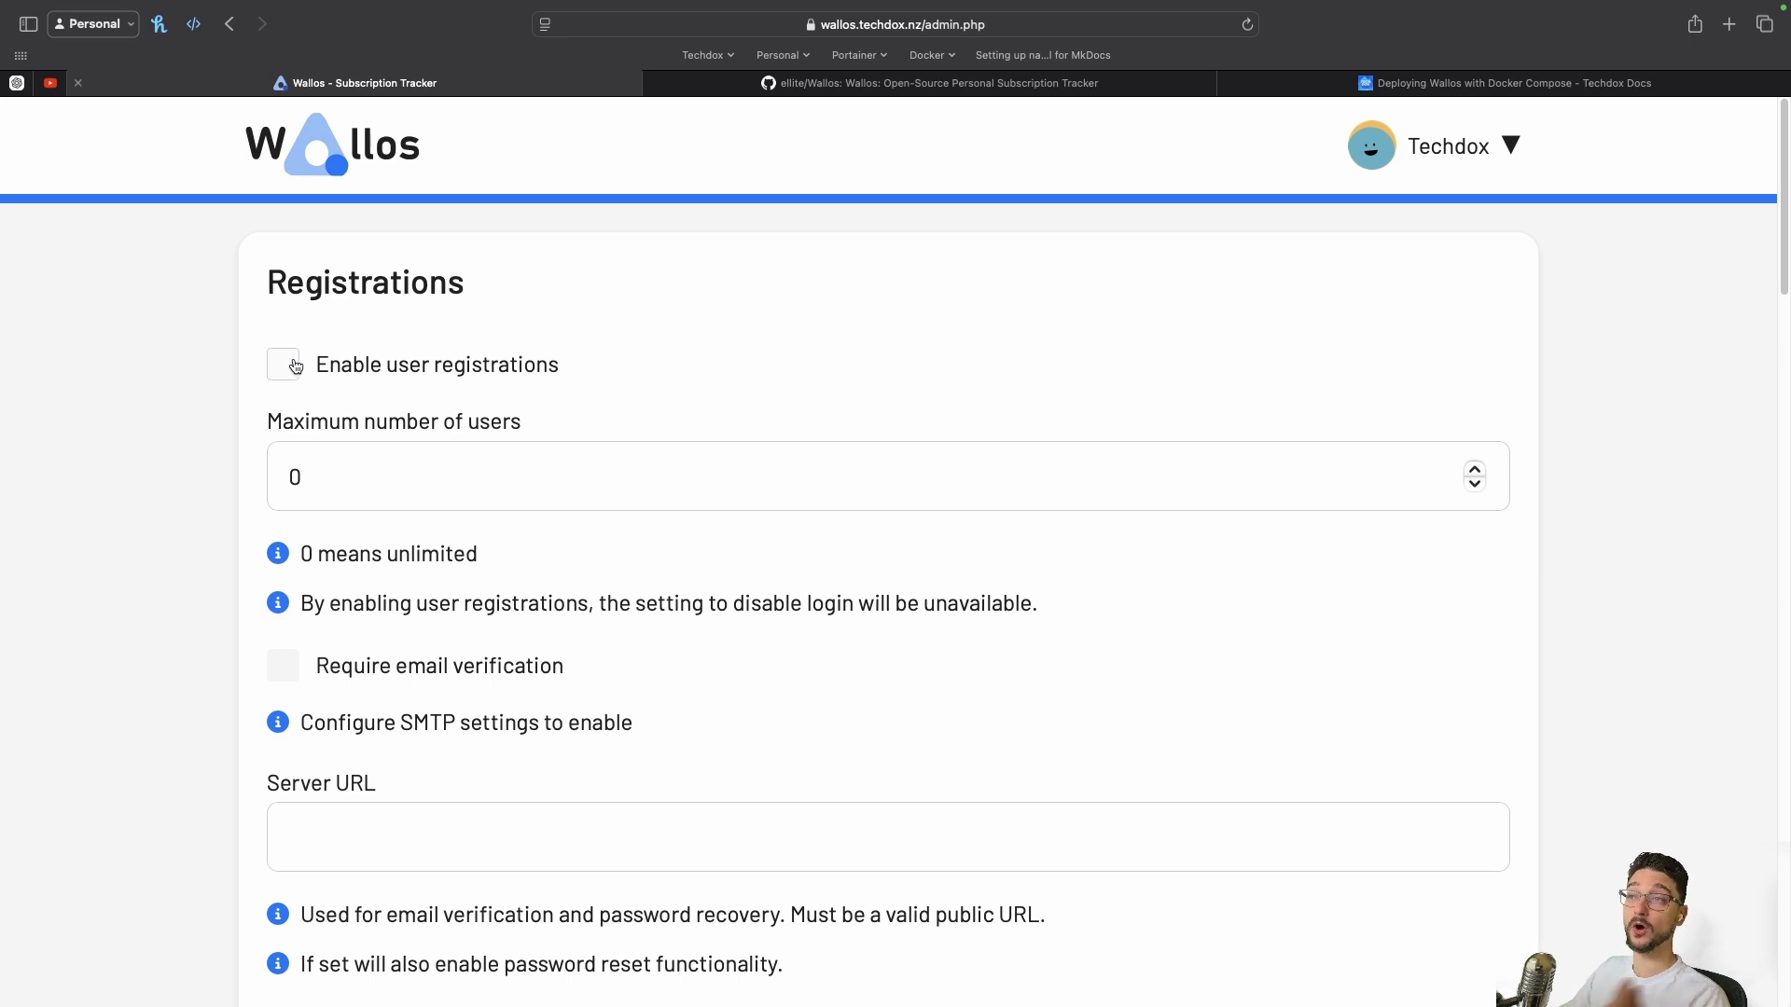
{"action": "left_click", "coordinate": [284, 366]}
Scroll past the SMTP Server URL field and Create User section to Maintenance Tasks
{"action": "scroll", "coordinate": [284, 366], "scroll_direction": "down", "scroll_amount": 3}
{"action": "left_click_drag", "start_coordinate": [300, 691], "coordinate": [596, 691]}
{"action": "left_click", "coordinate": [638, 695]}
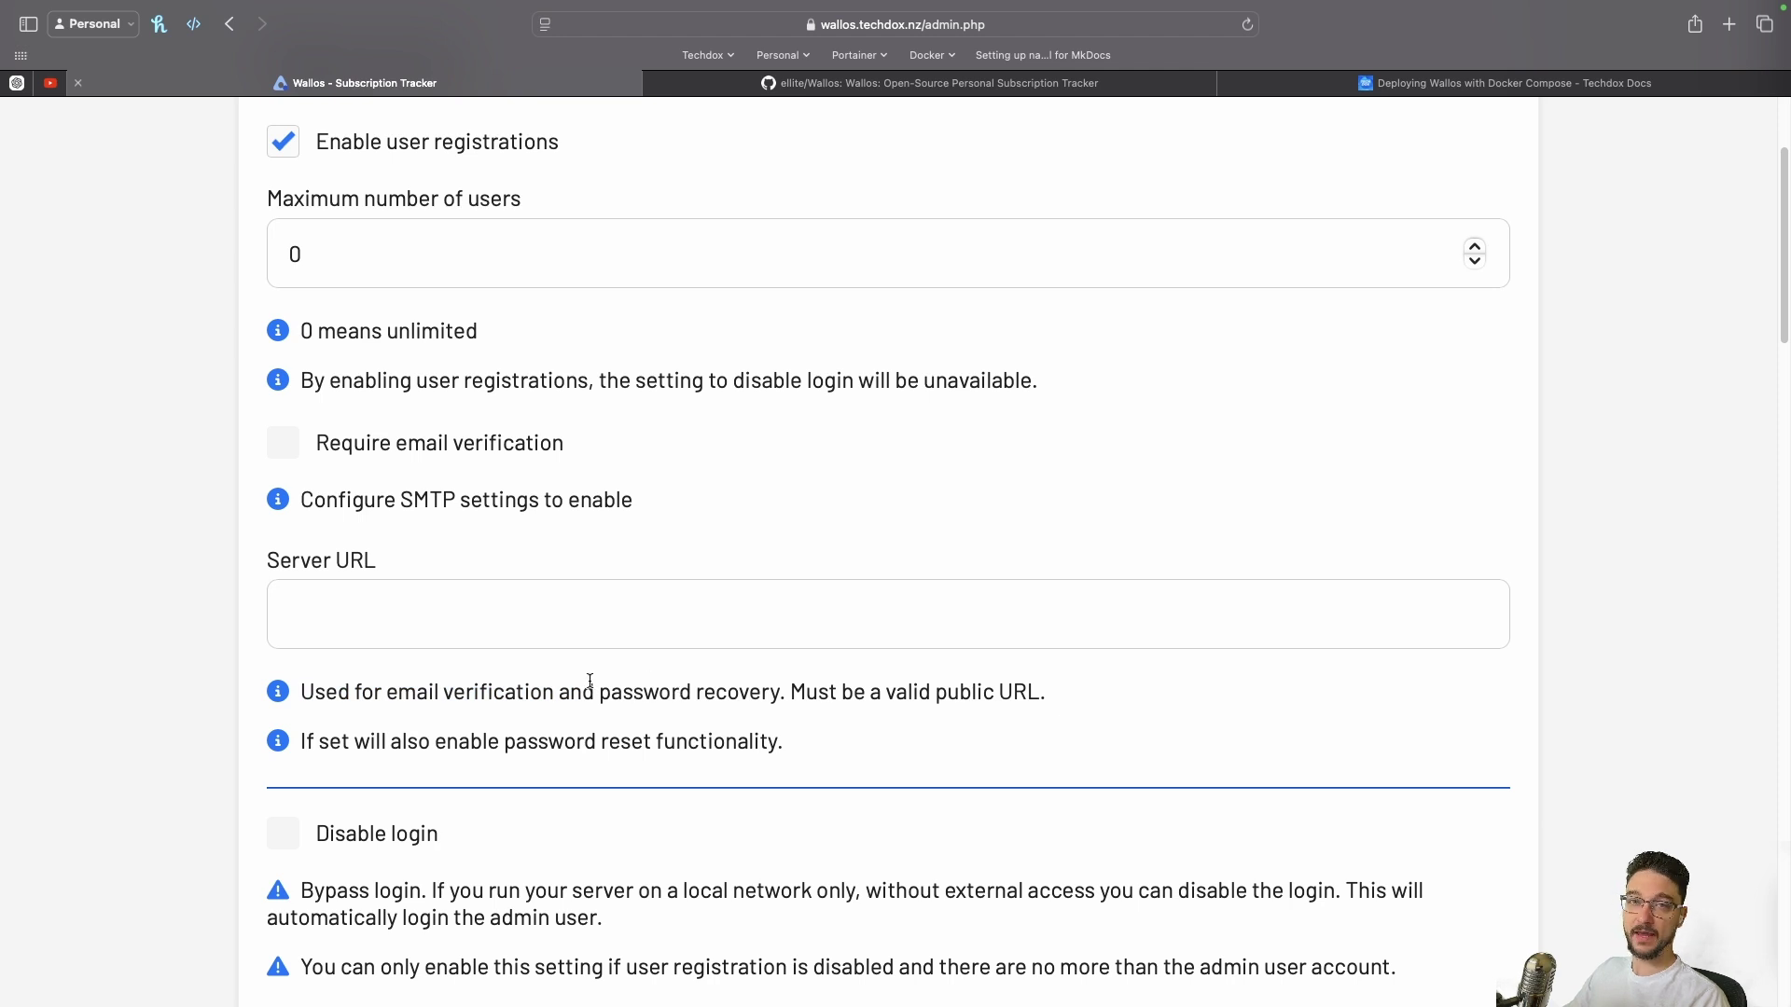
{"action": "left_click", "coordinate": [412, 604]}
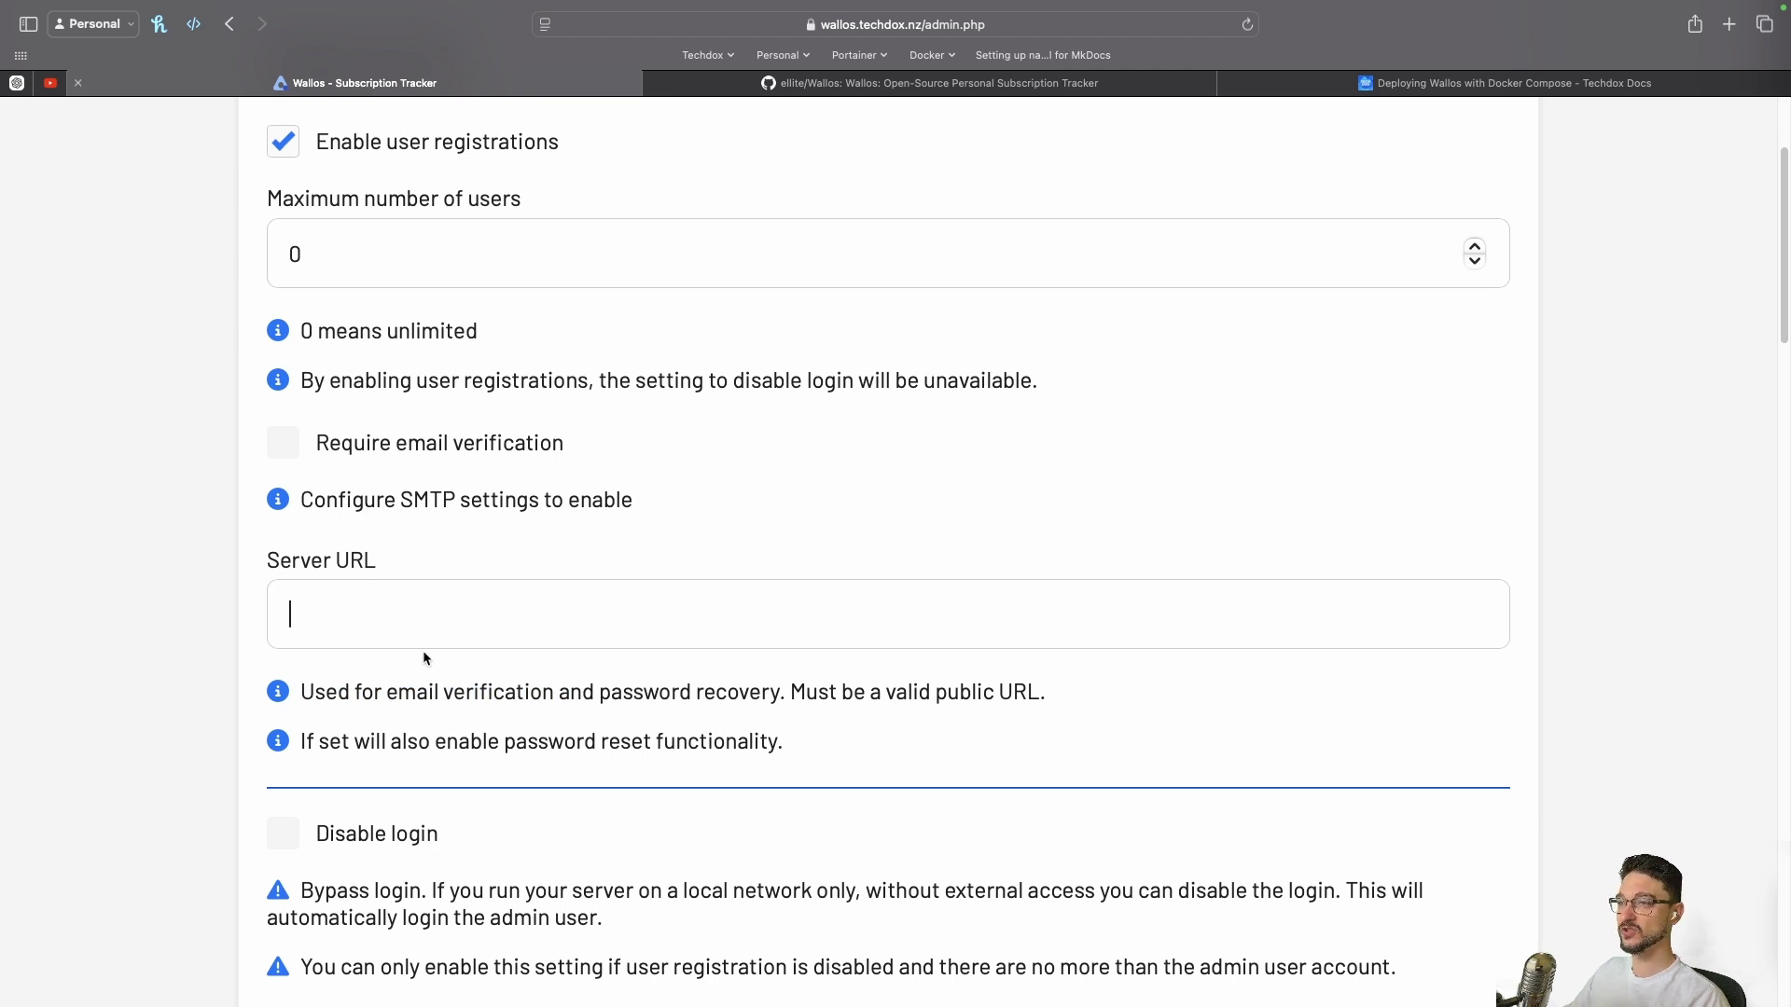
{"action": "scroll", "coordinate": [298, 712], "scroll_direction": "down", "scroll_amount": 10}
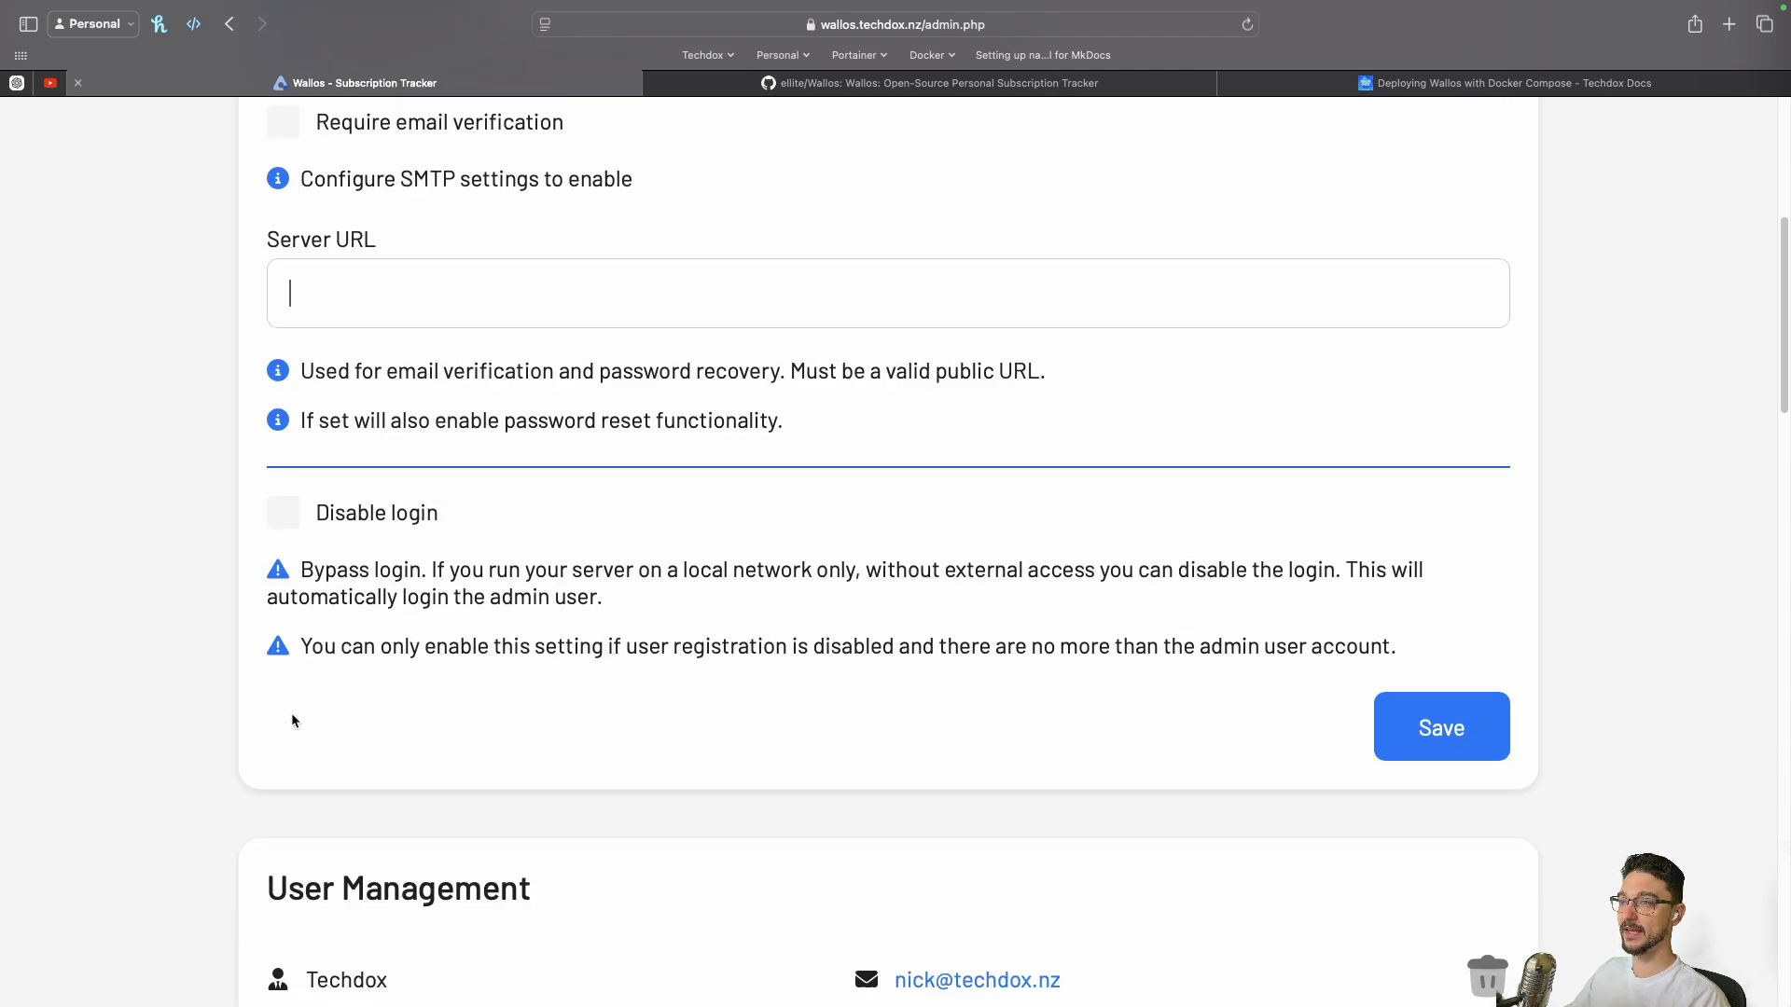
{"action": "triple_click", "coordinate": [395, 196]}
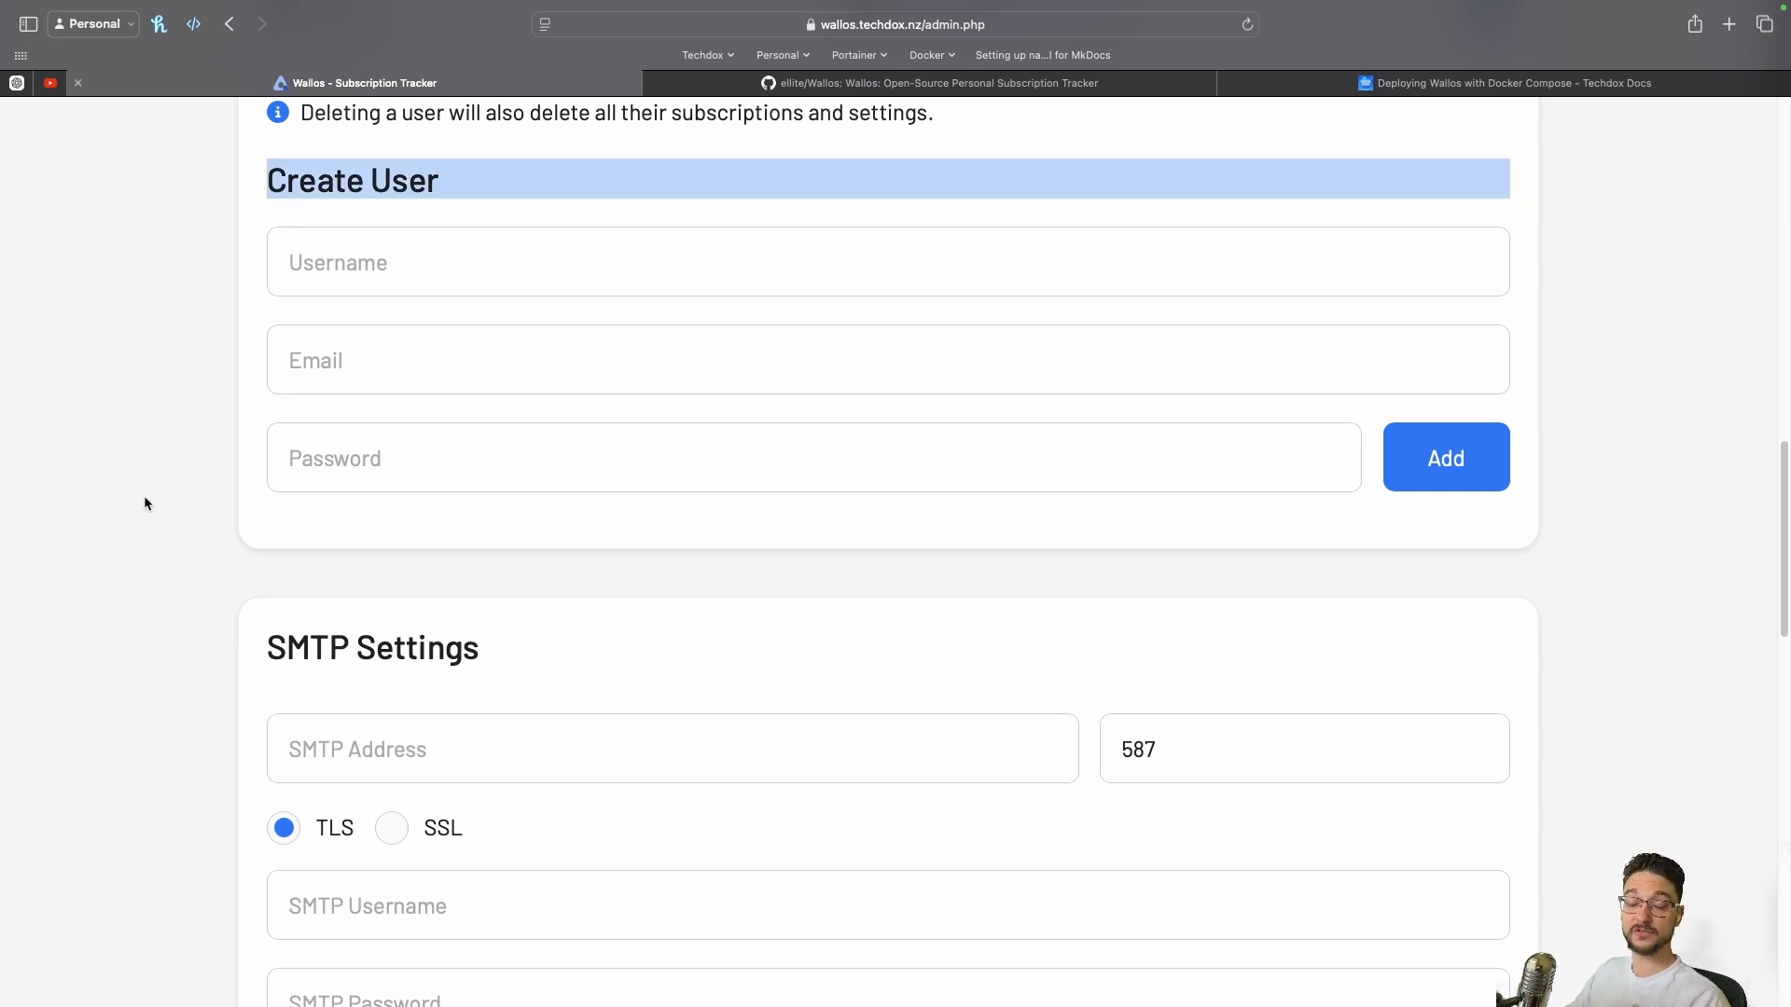
{"action": "scroll", "coordinate": [176, 513], "scroll_direction": "down", "scroll_amount": 5}
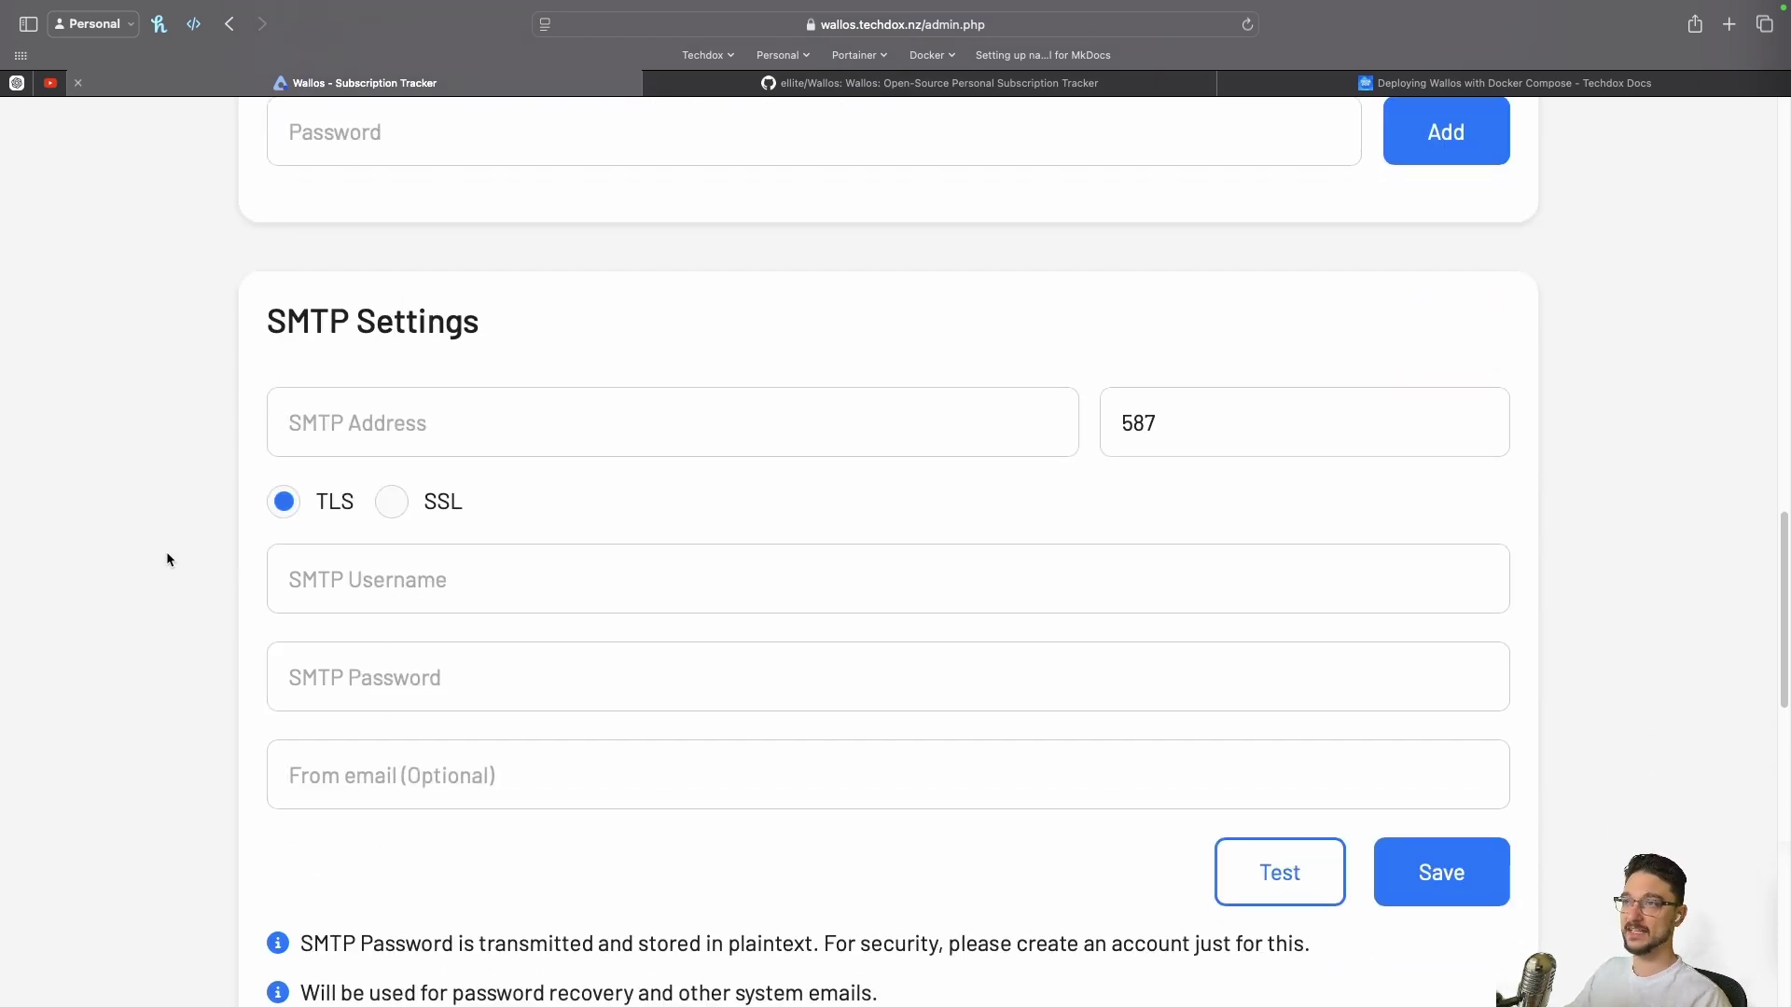
{"action": "scroll", "coordinate": [168, 554], "scroll_direction": "down", "scroll_amount": 10}
{"action": "scroll", "coordinate": [178, 558], "scroll_direction": "down", "scroll_amount": 4}
{"action": "scroll", "coordinate": [597, 379], "scroll_direction": "up", "scroll_amount": 2}
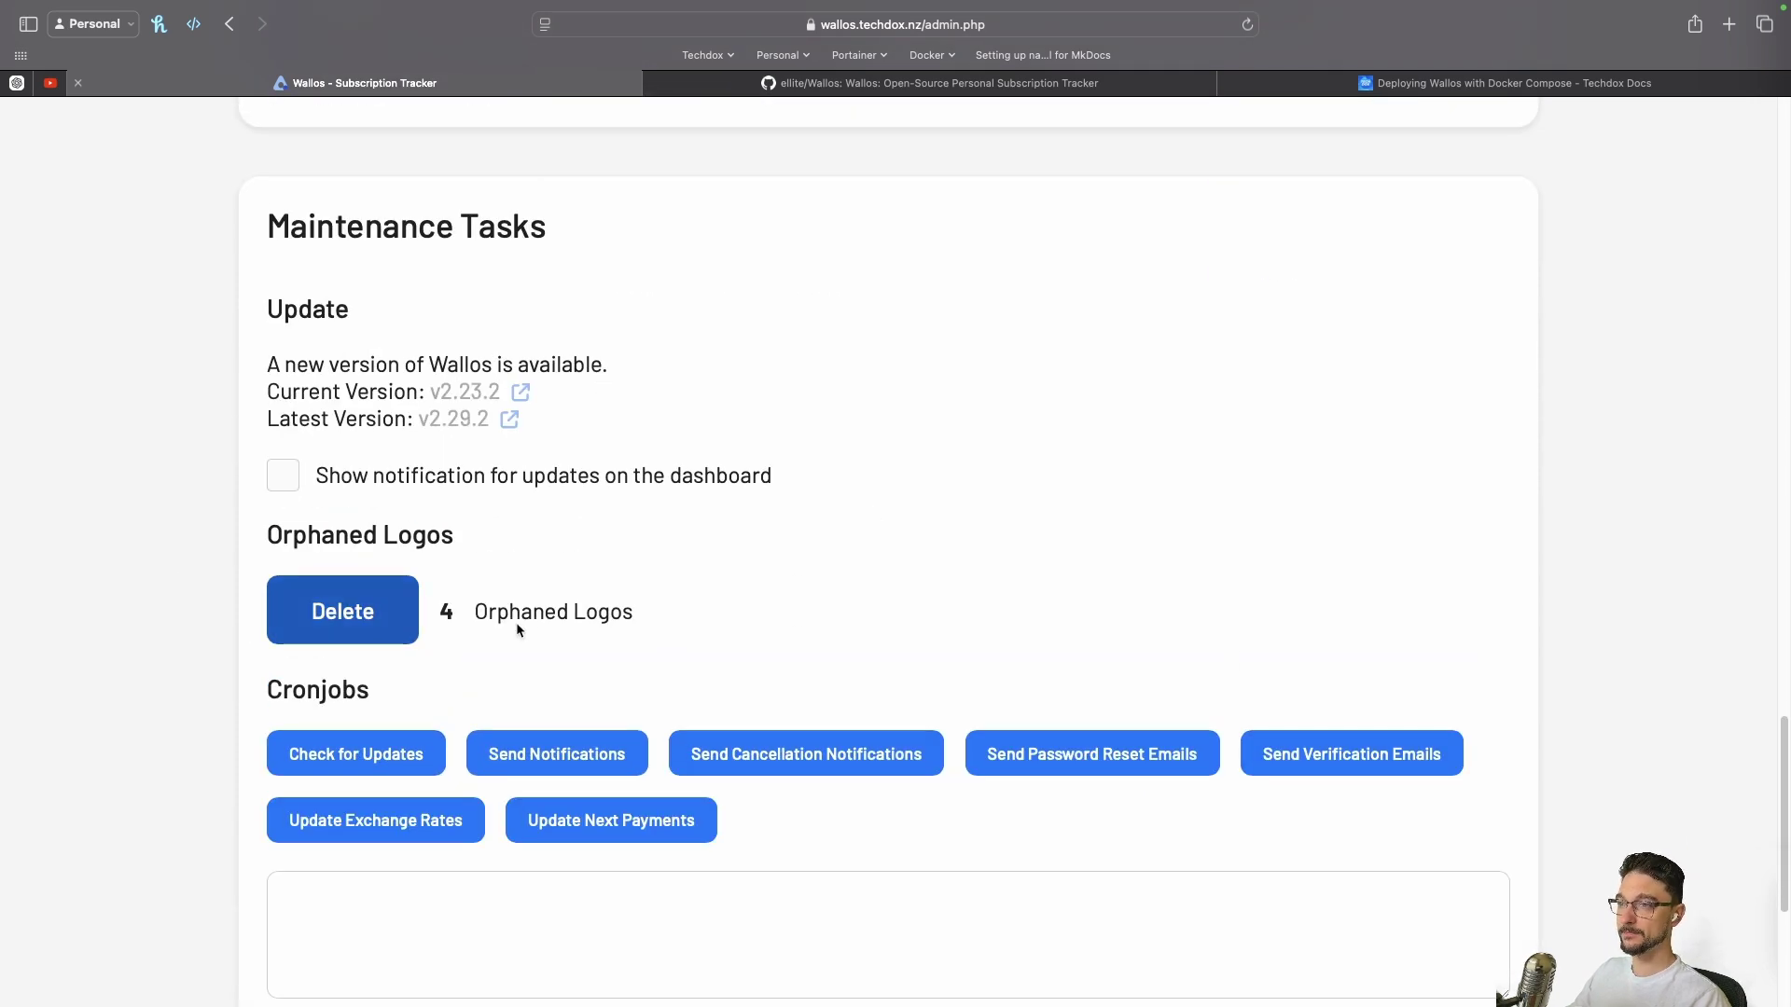
Download a backup of the Wallos data and confirm it in Downloads
{"action": "scroll", "coordinate": [531, 618], "scroll_direction": "down", "scroll_amount": 6}
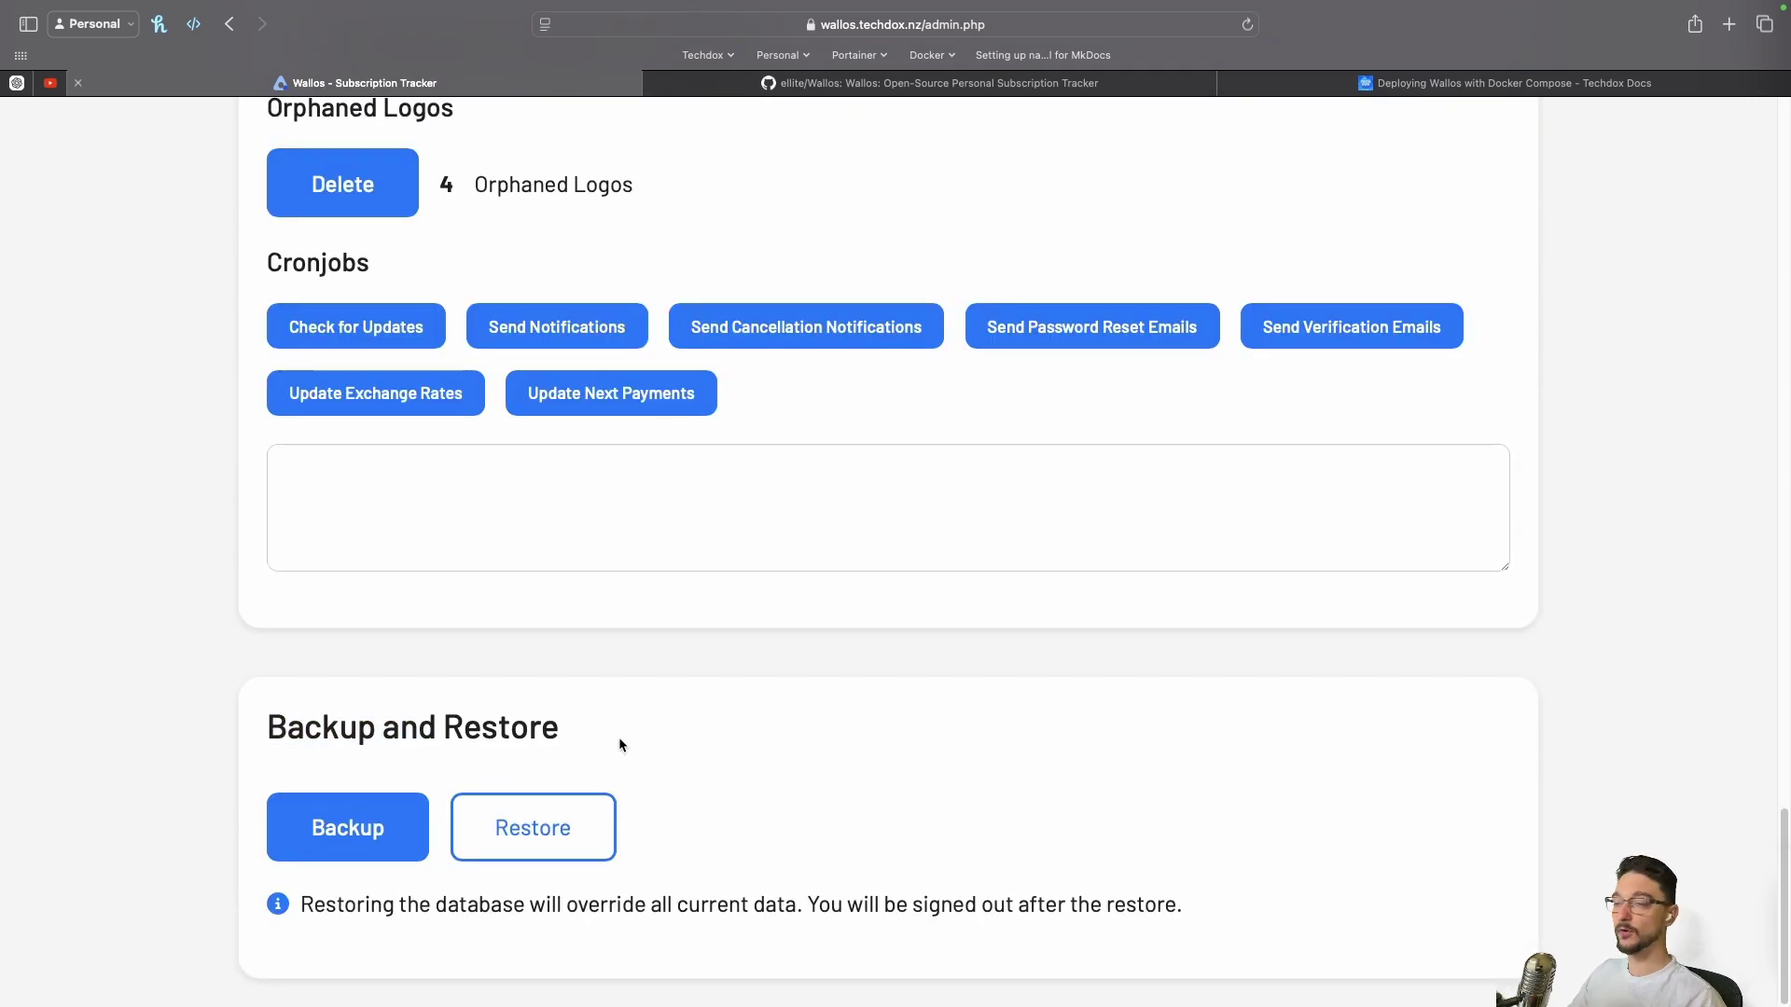
{"action": "left_click", "coordinate": [347, 837]}
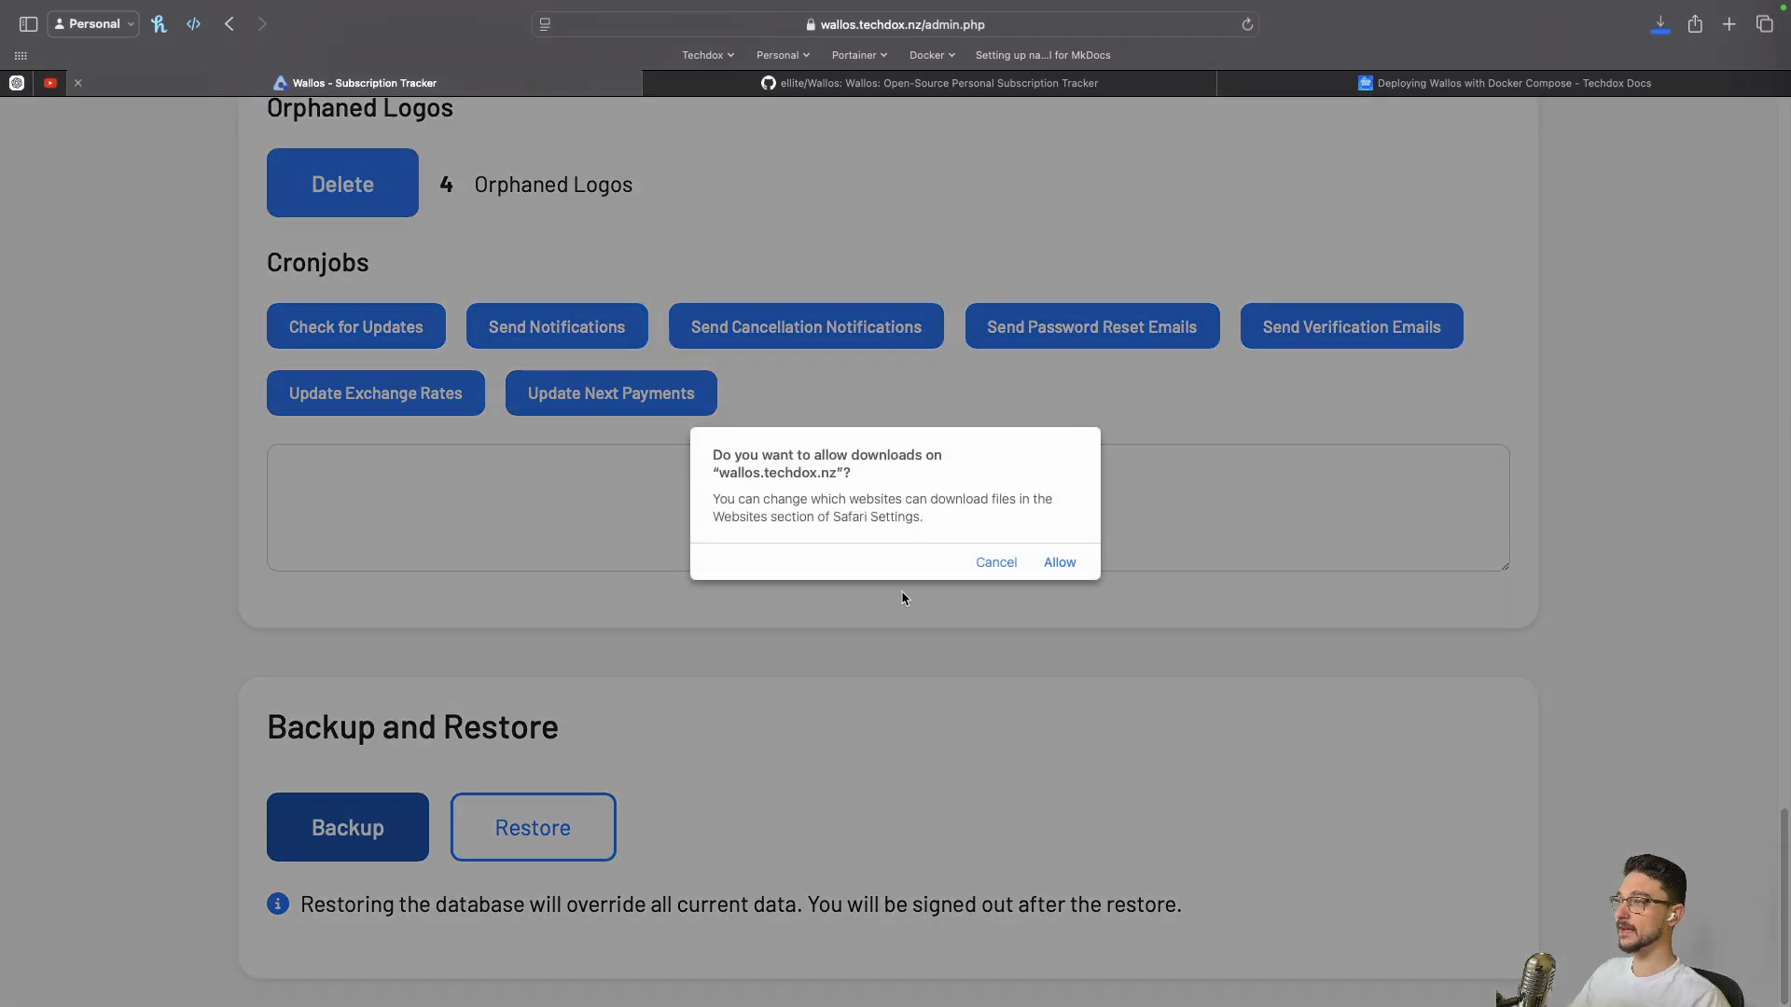
{"action": "left_click", "coordinate": [1064, 563]}
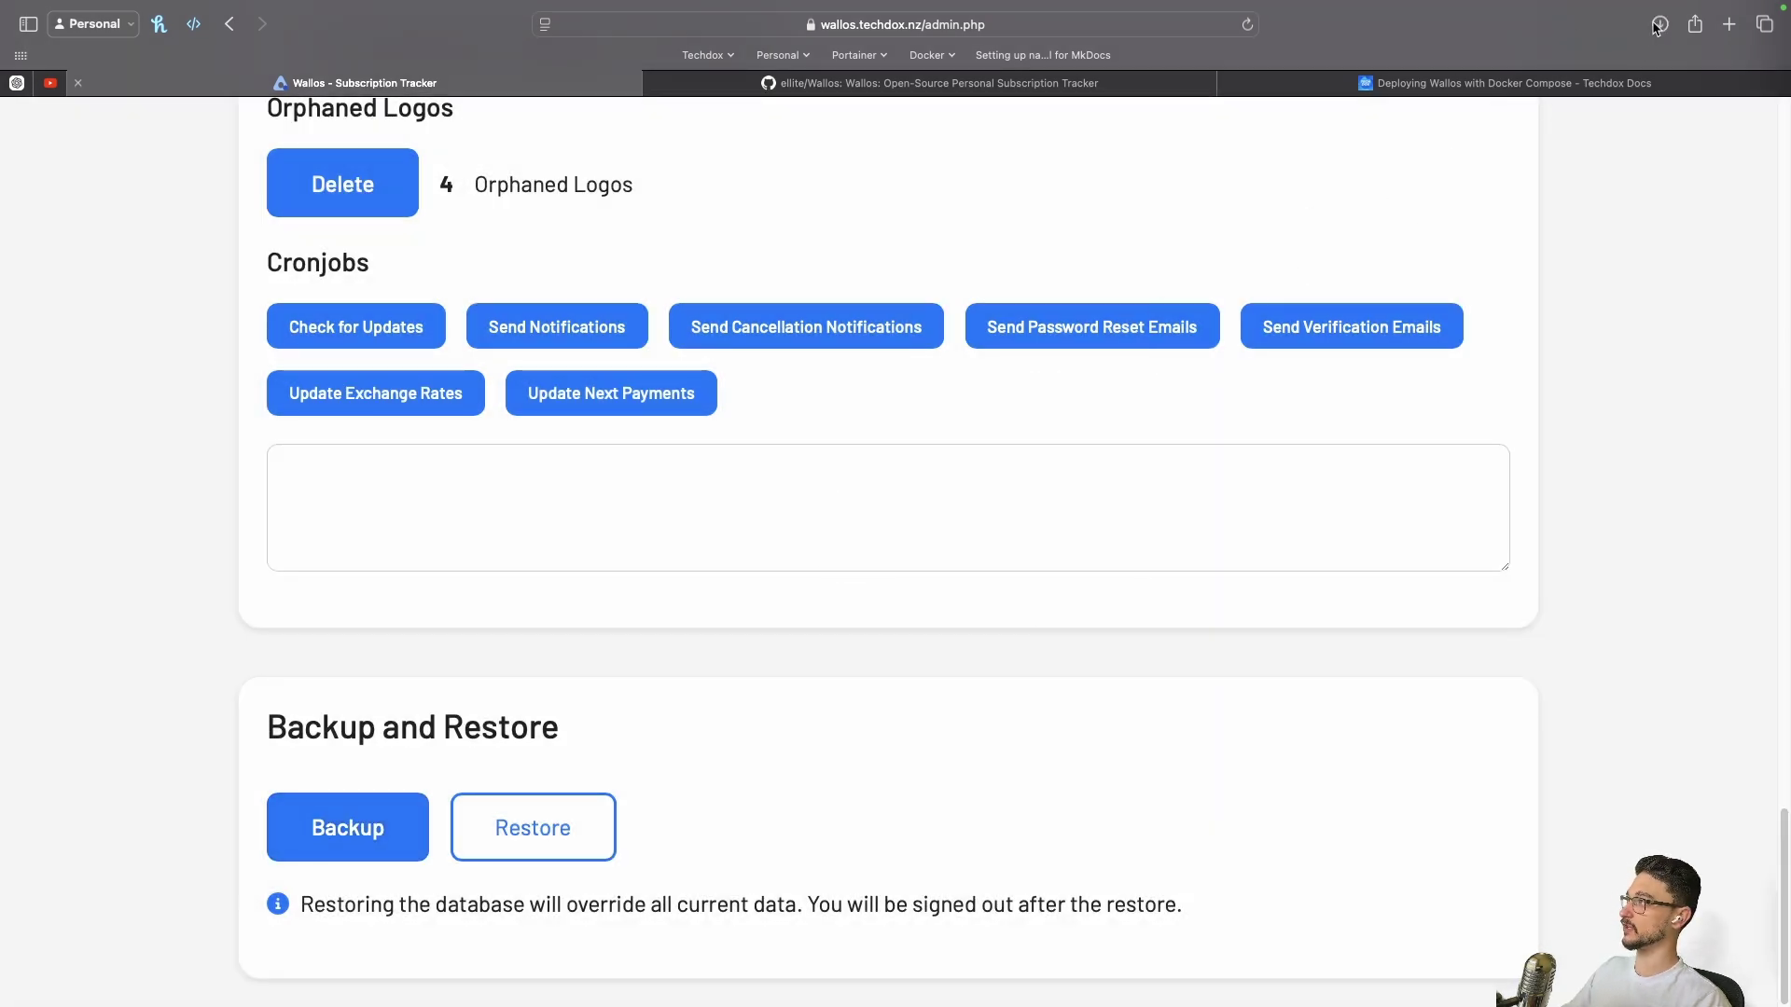
{"action": "left_click", "coordinate": [1659, 24]}
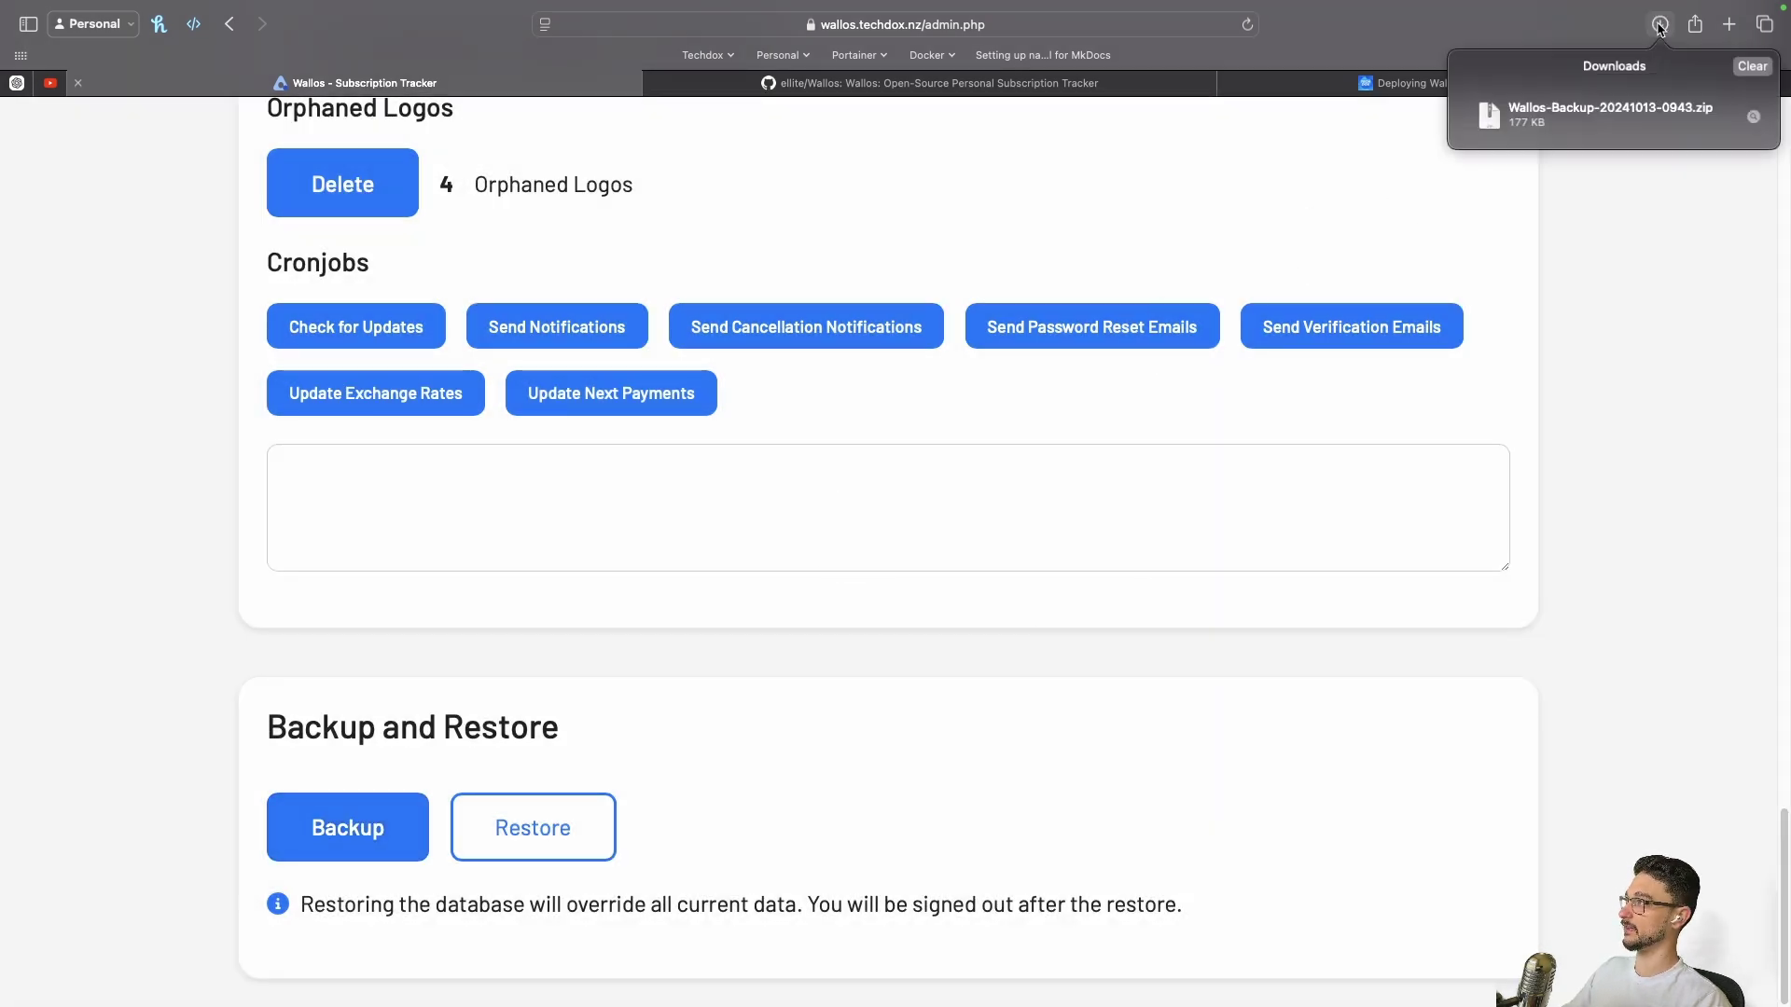
Cancel a restore without choosing a file and return to the subscription list
{"action": "left_click", "coordinate": [580, 829]}
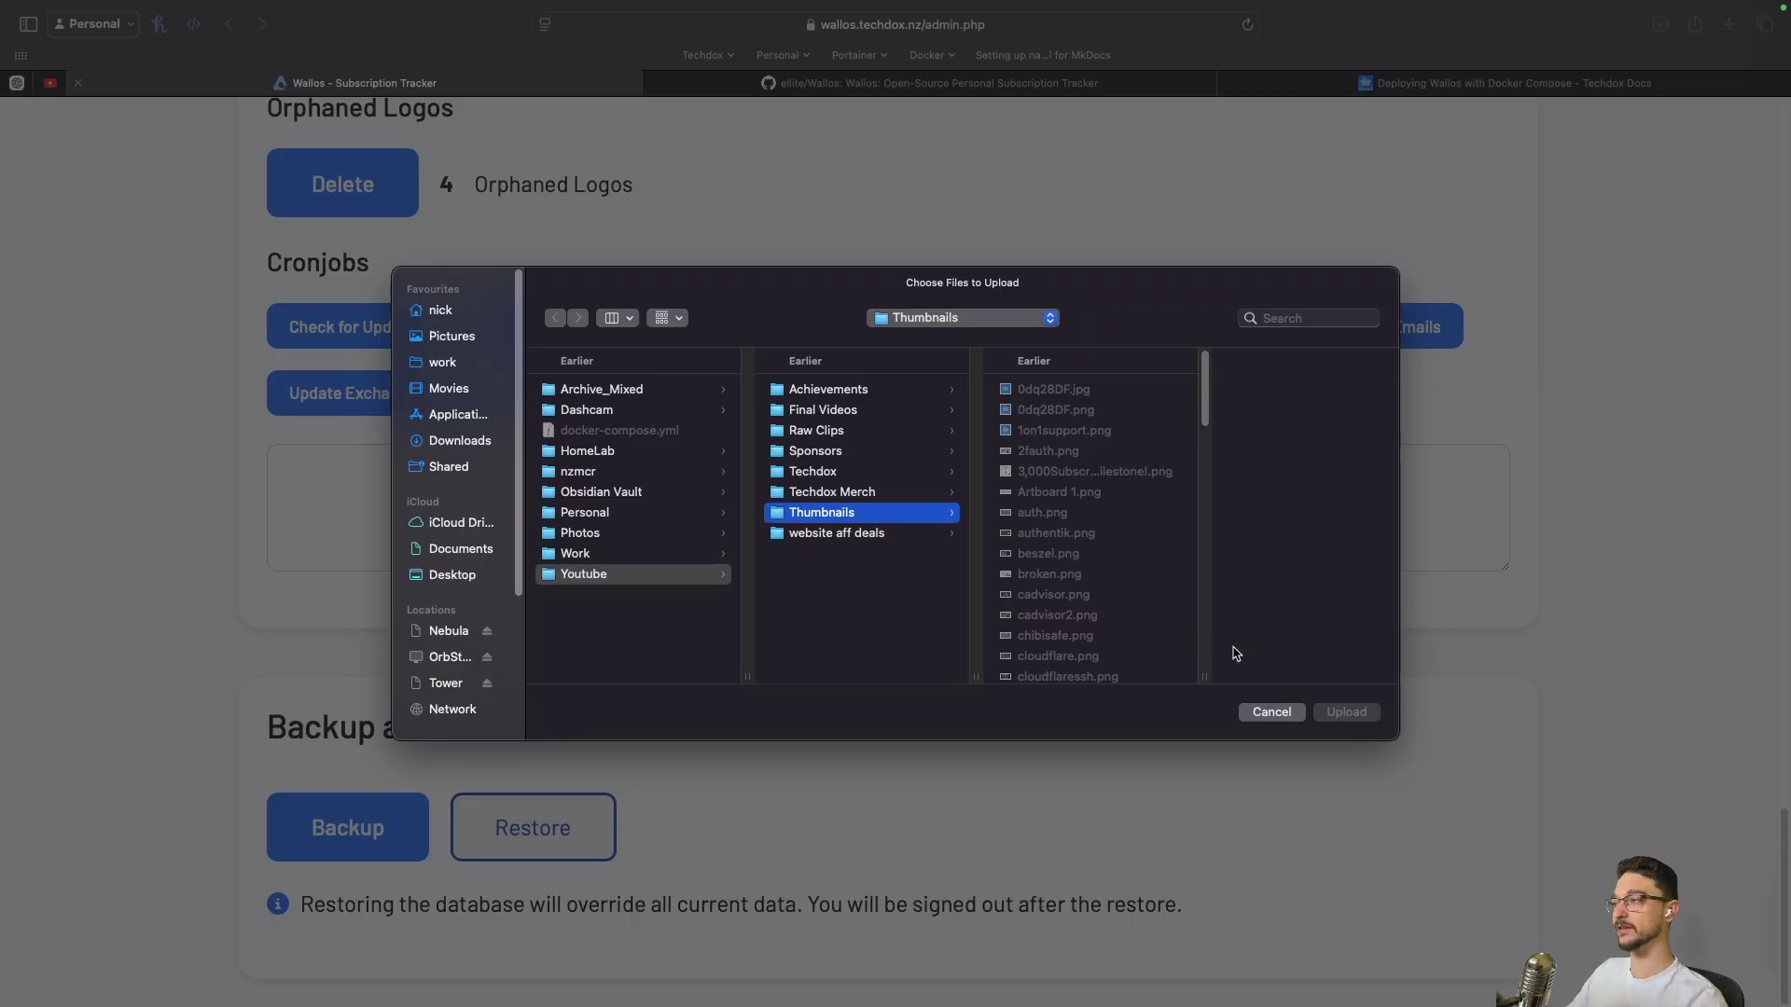
{"action": "left_click", "coordinate": [1271, 713]}
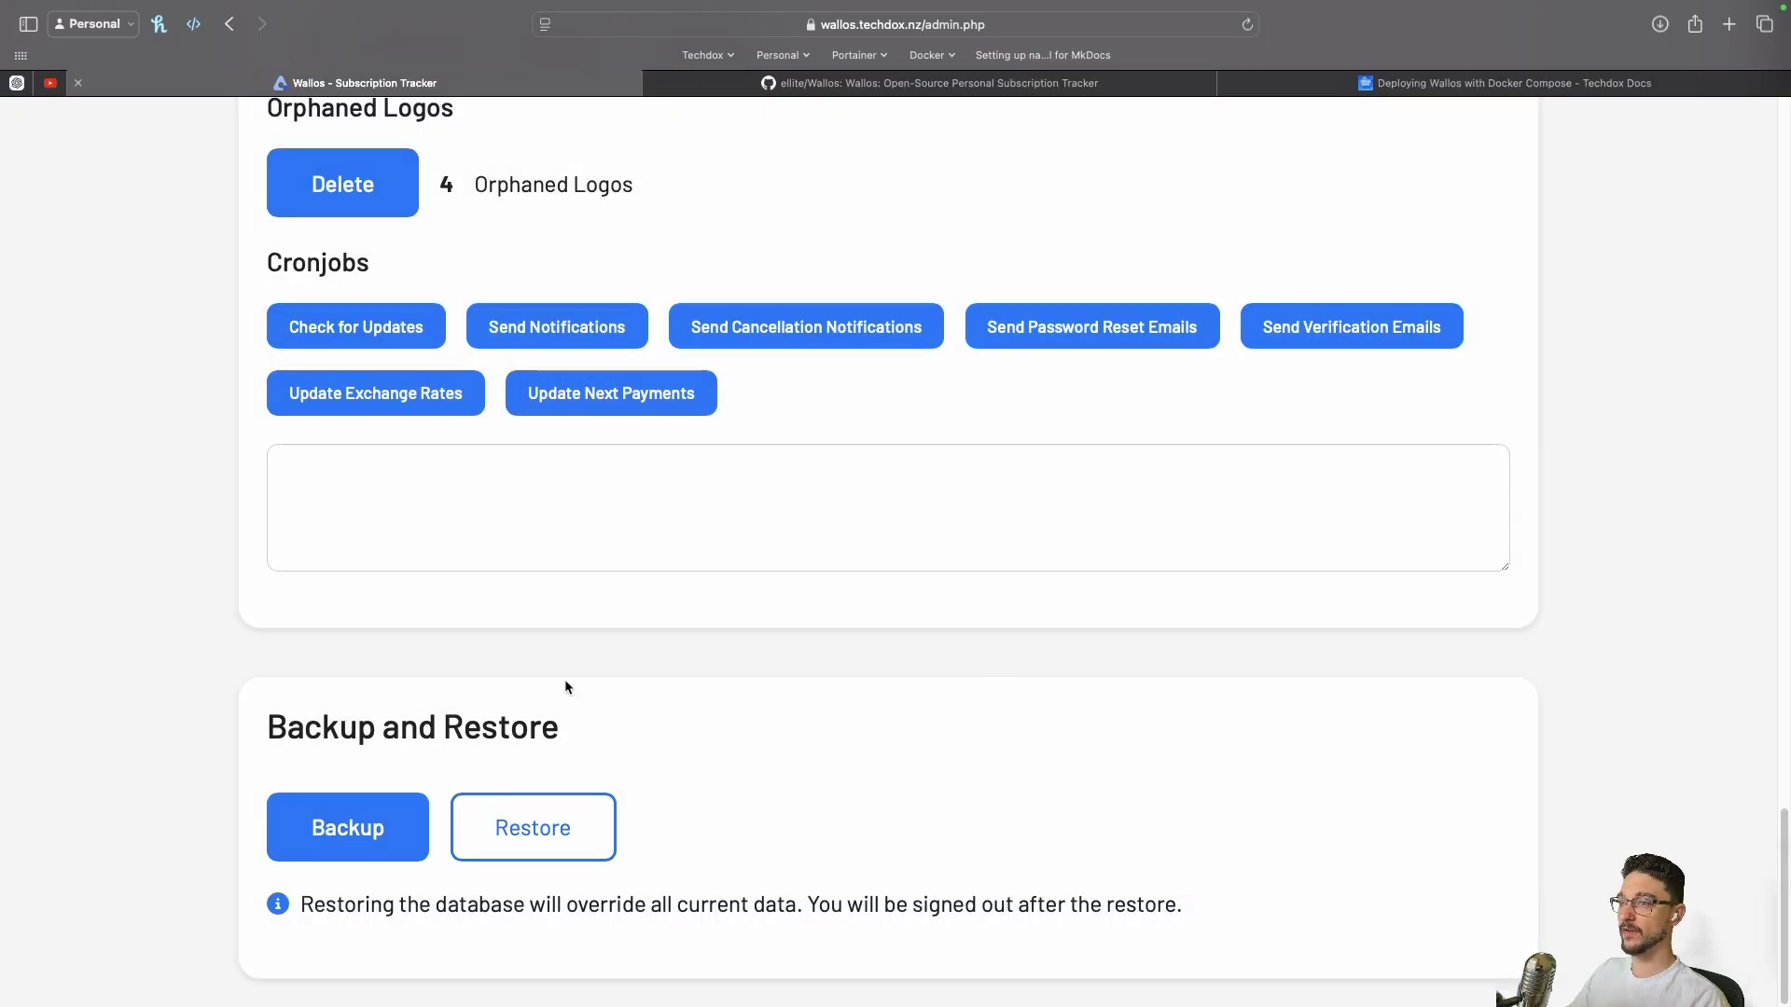
{"action": "key", "text": "super+bracketleft"}
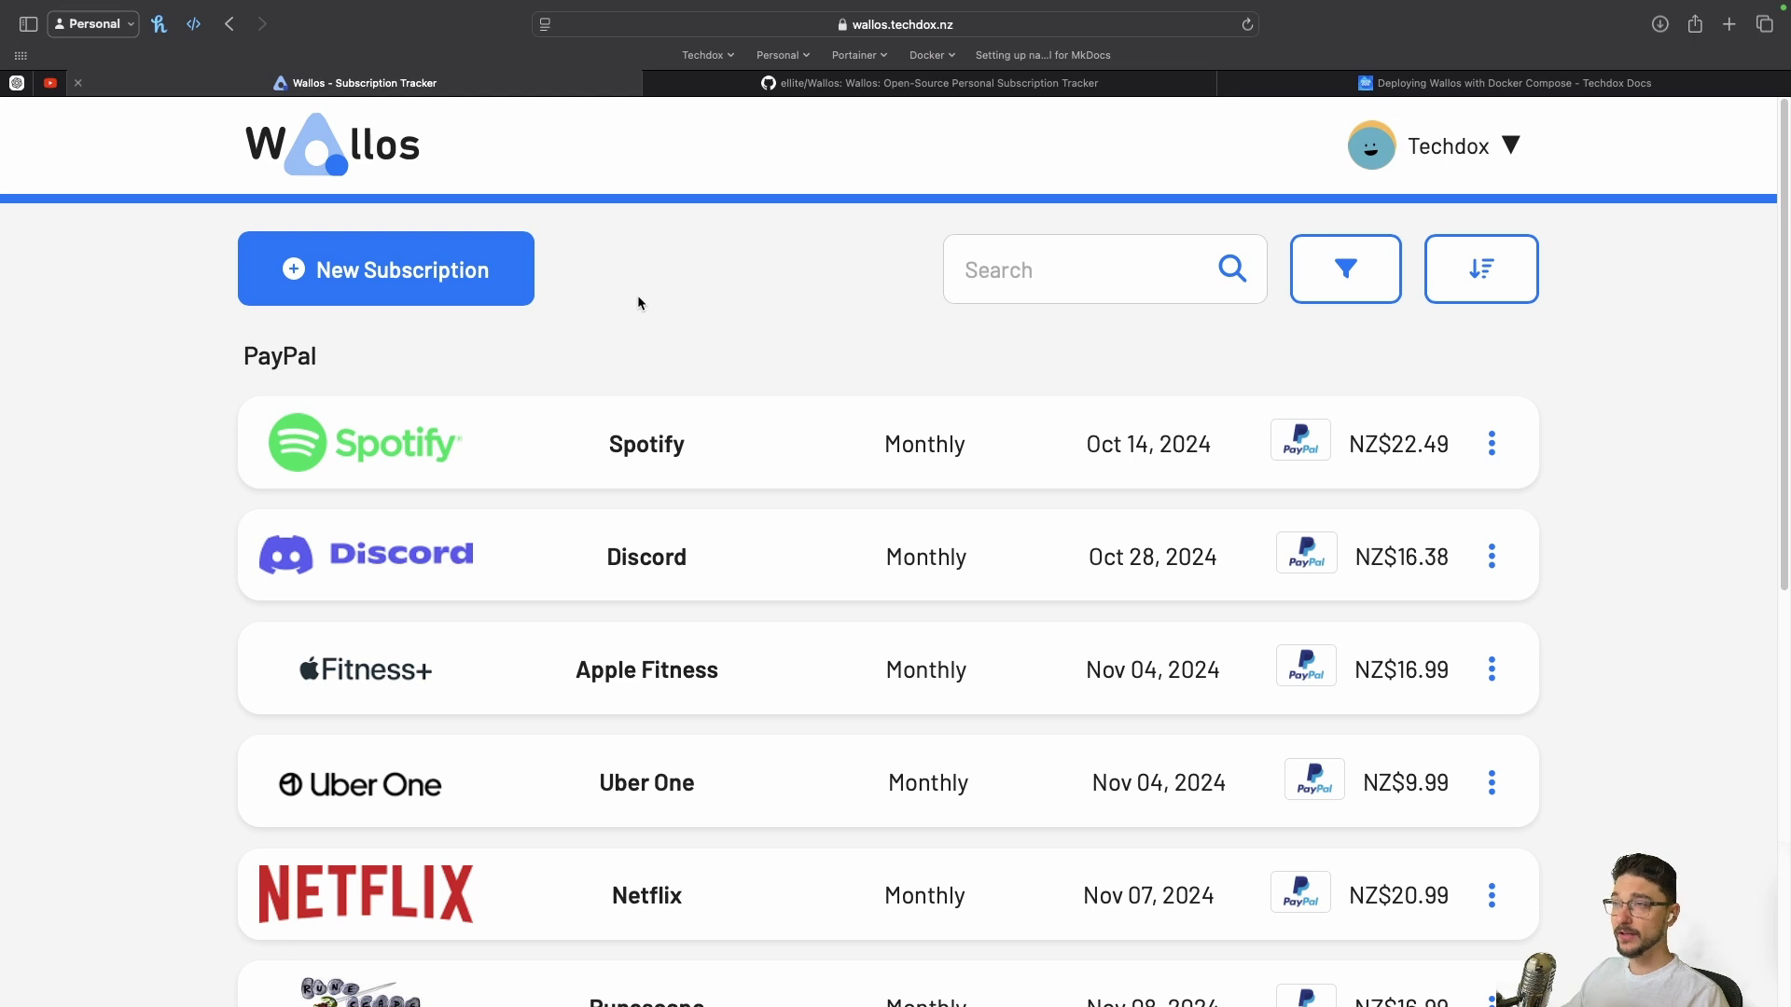
Open the Add subscription form from the New Subscription button on the dashboard
{"action": "left_click", "coordinate": [506, 284]}
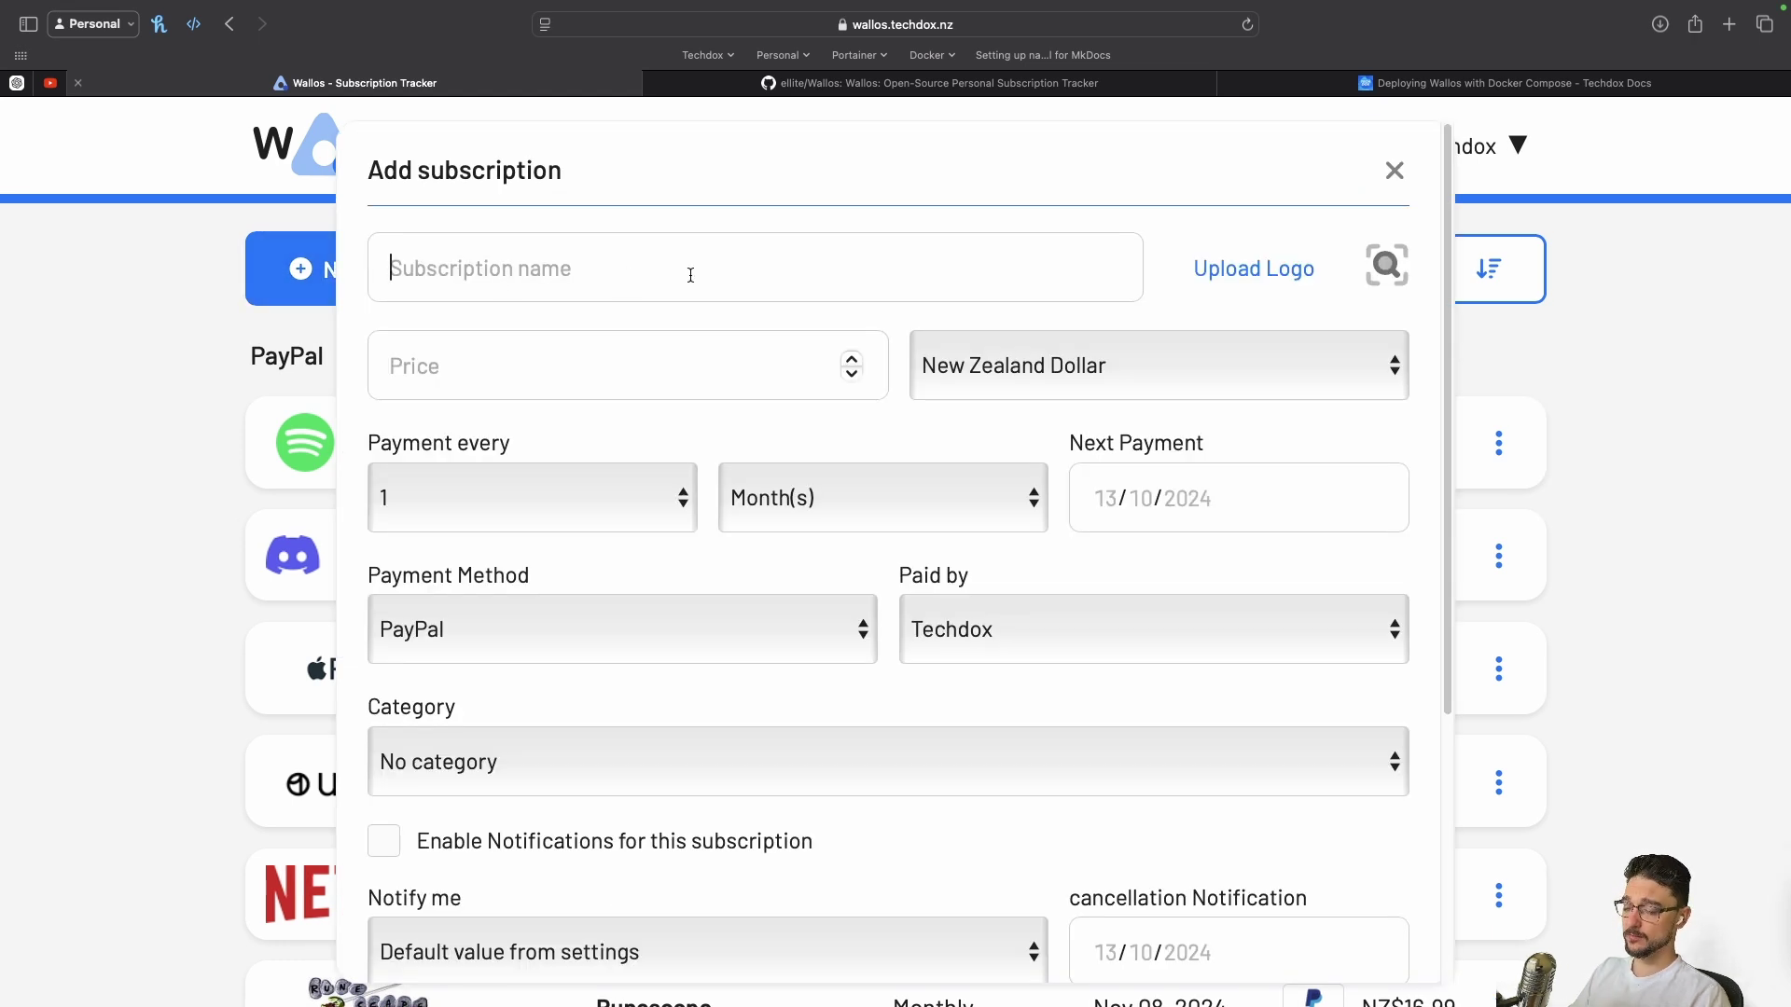
Name the subscription Test with price 50, keeping the currency as New Zealand Dollar
{"action": "type", "text": "Test"}
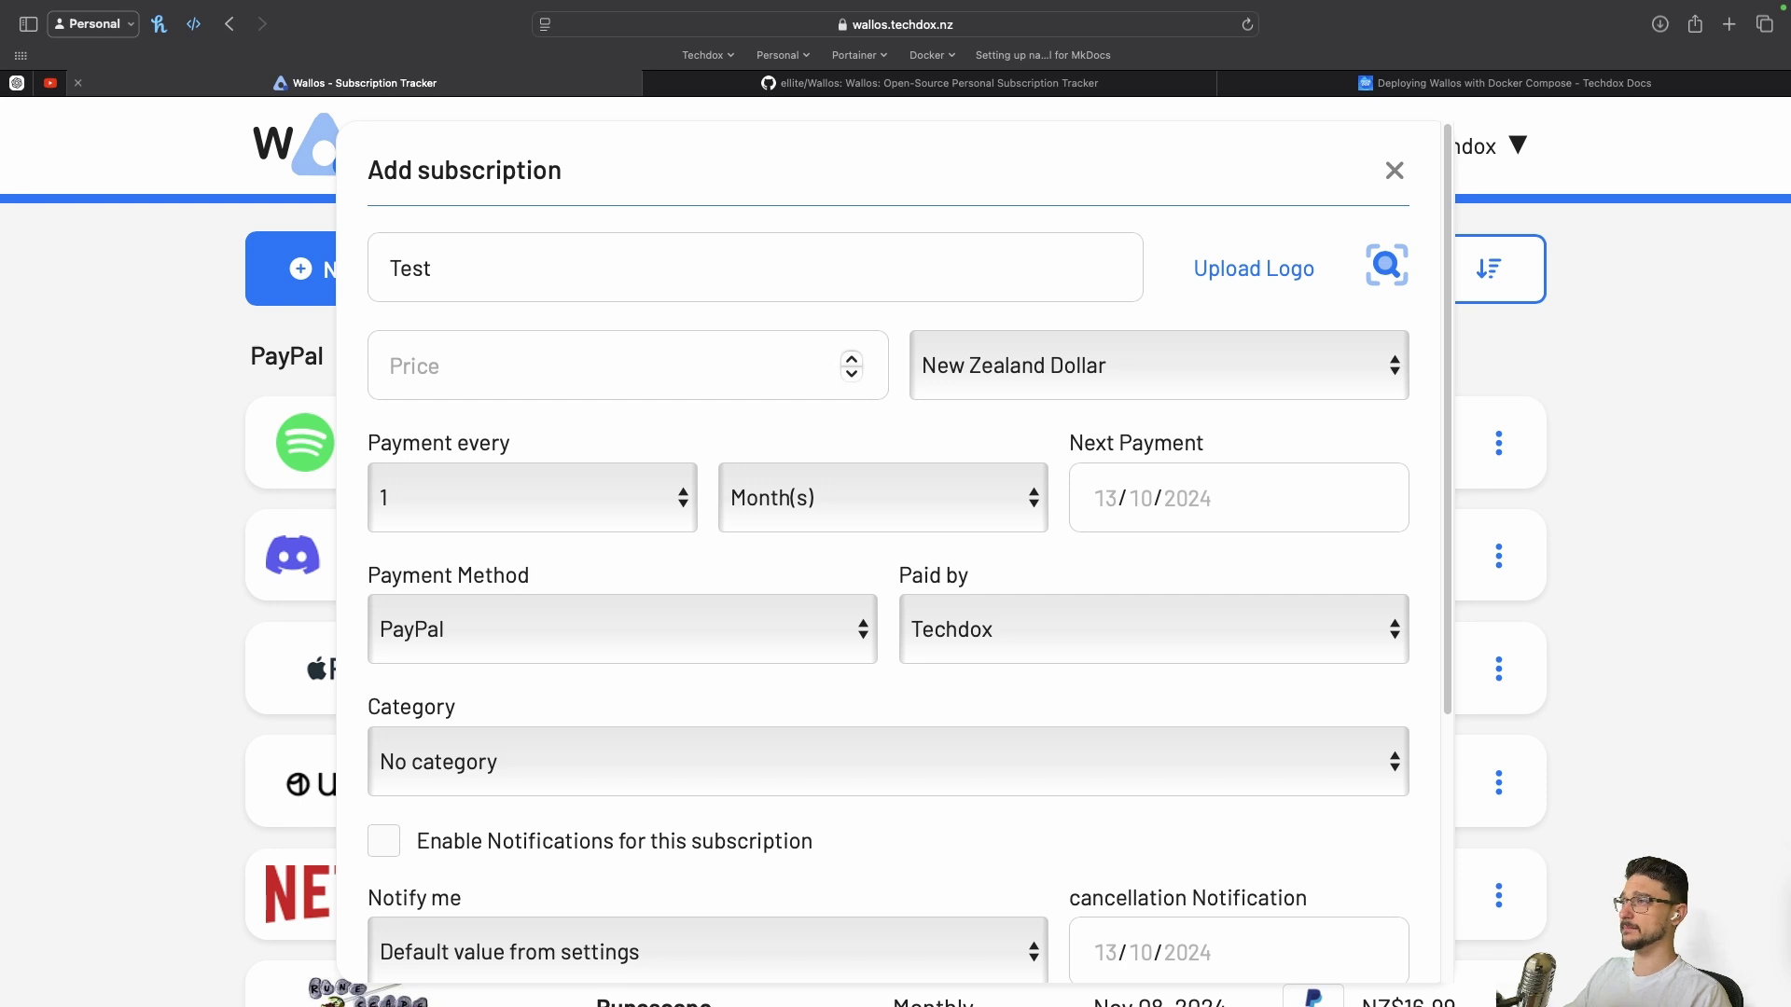
{"action": "left_click", "coordinate": [706, 383]}
{"action": "type", "text": "50"}
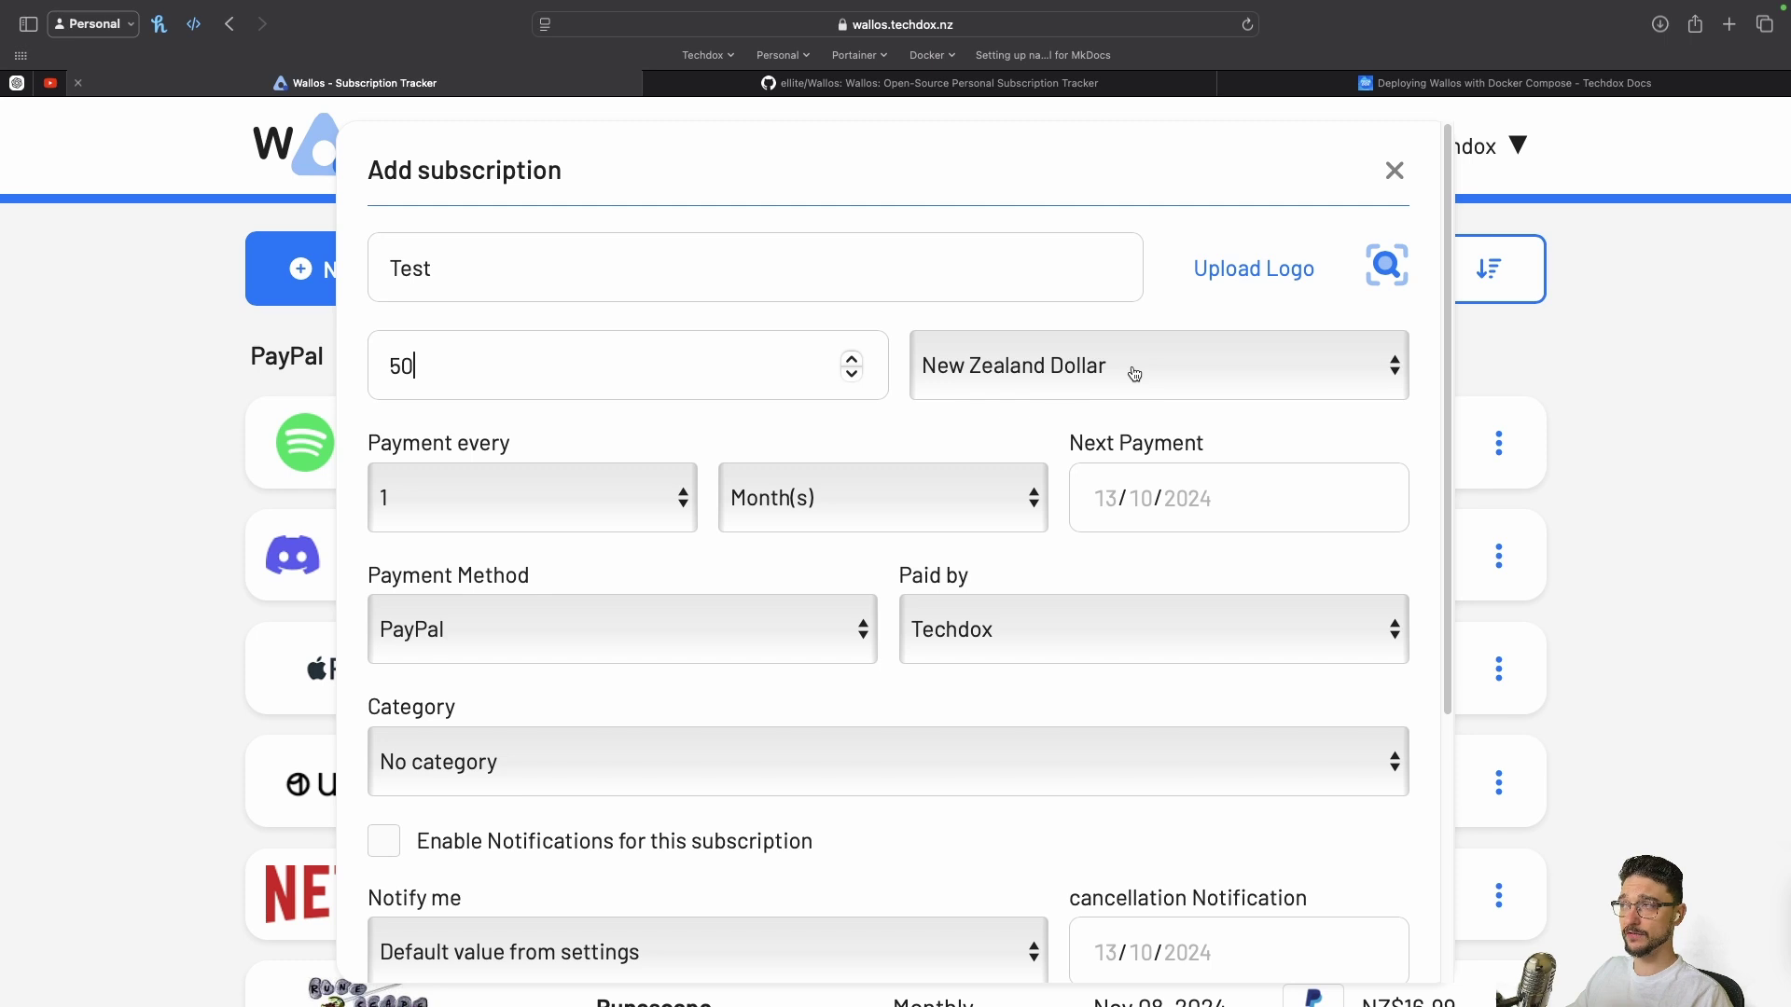
{"action": "left_click", "coordinate": [1134, 374]}
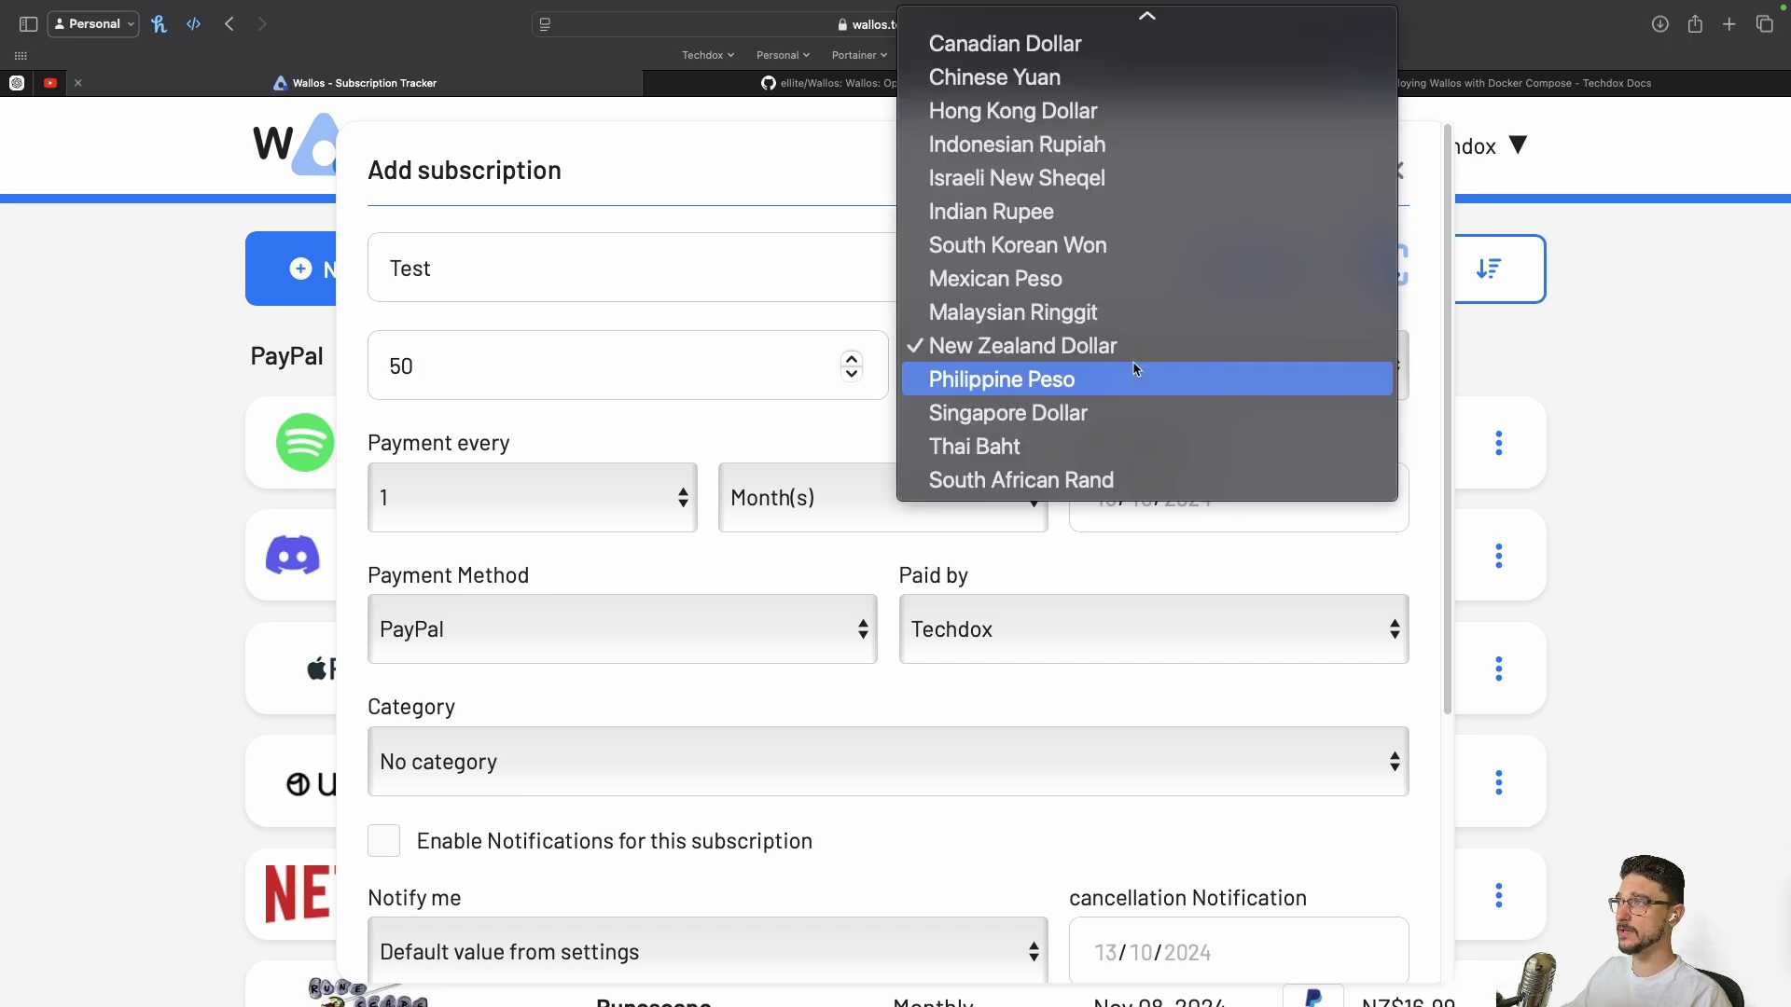
{"action": "scroll", "coordinate": [1128, 280], "scroll_direction": "up", "scroll_amount": 5}
{"action": "key", "text": "Escape"}
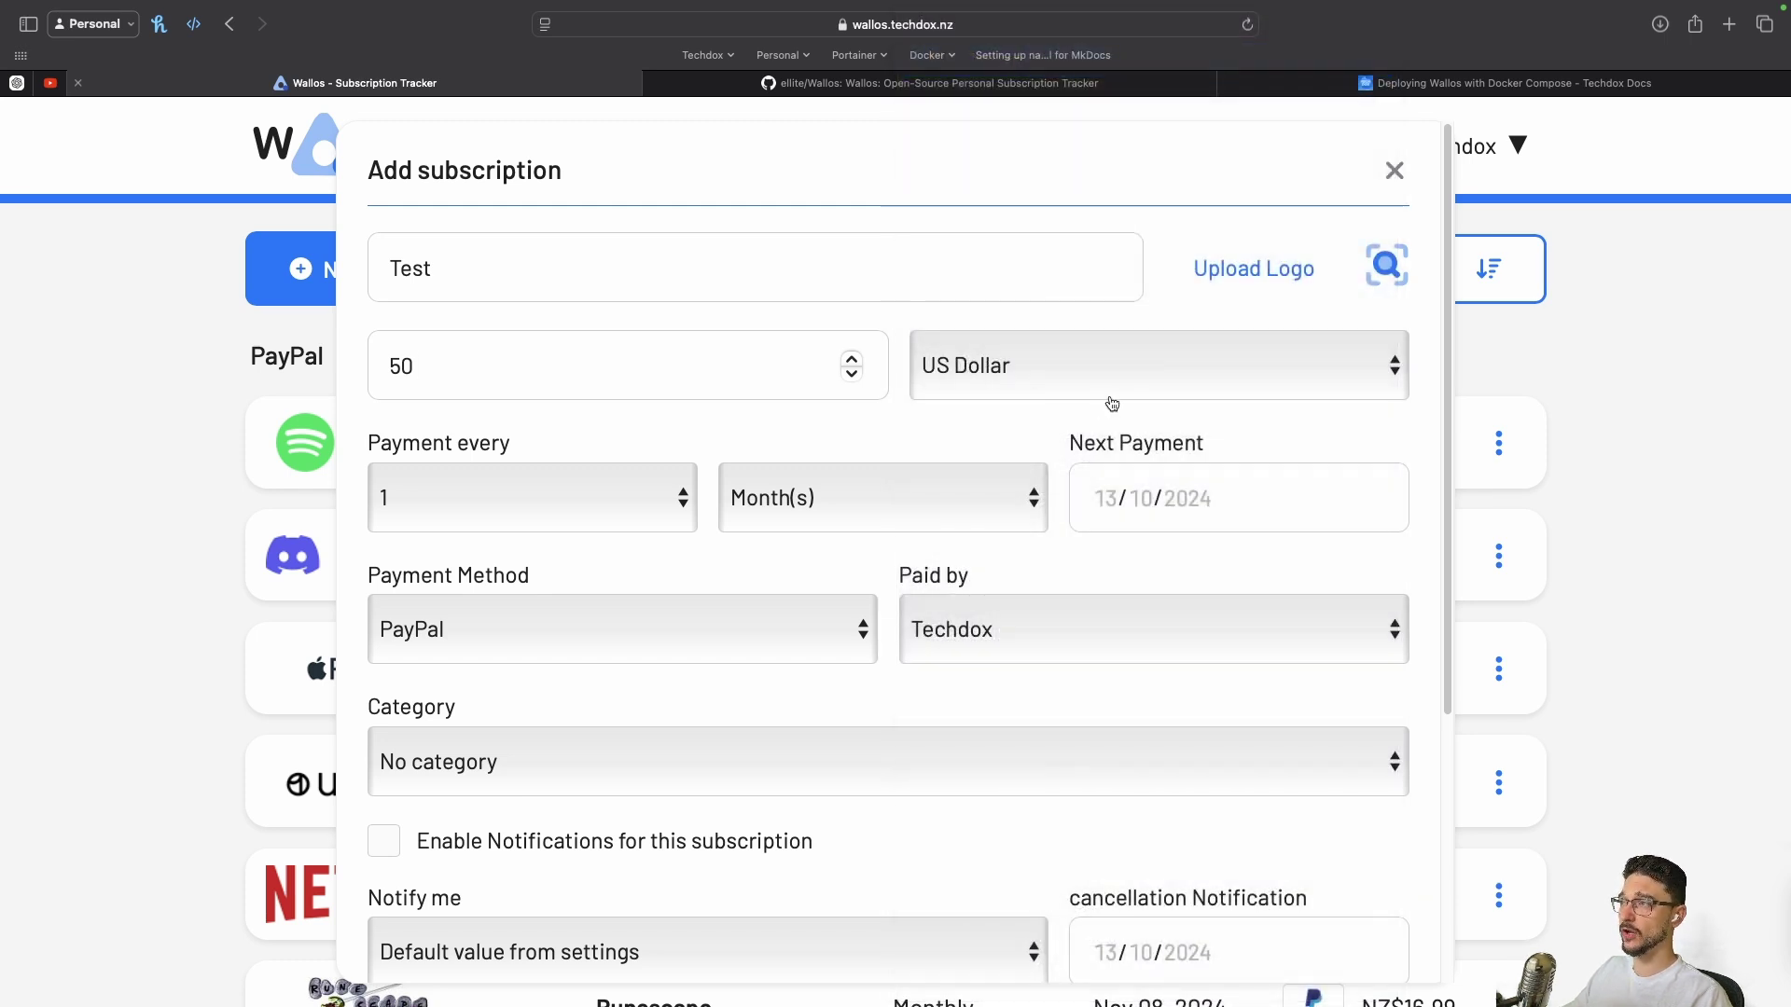
{"action": "left_click", "coordinate": [1110, 392]}
{"action": "scroll", "coordinate": [1060, 674], "scroll_direction": "down", "scroll_amount": 4}
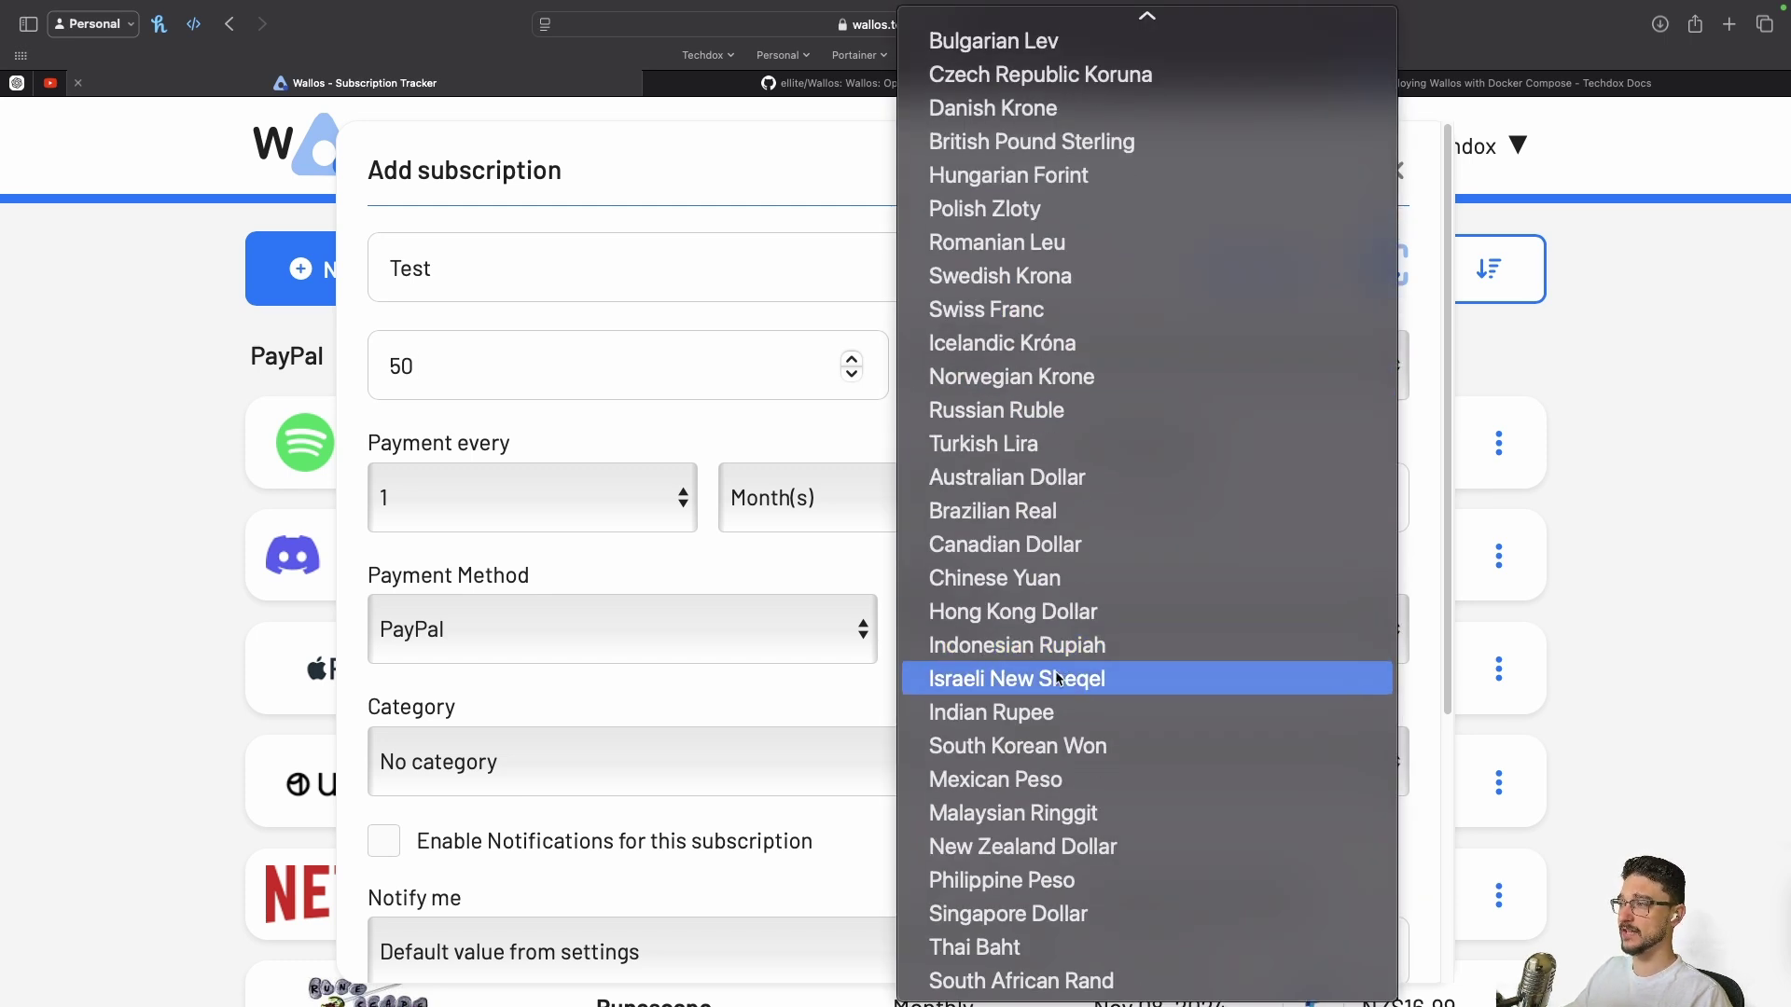
{"action": "left_click", "coordinate": [1063, 846]}
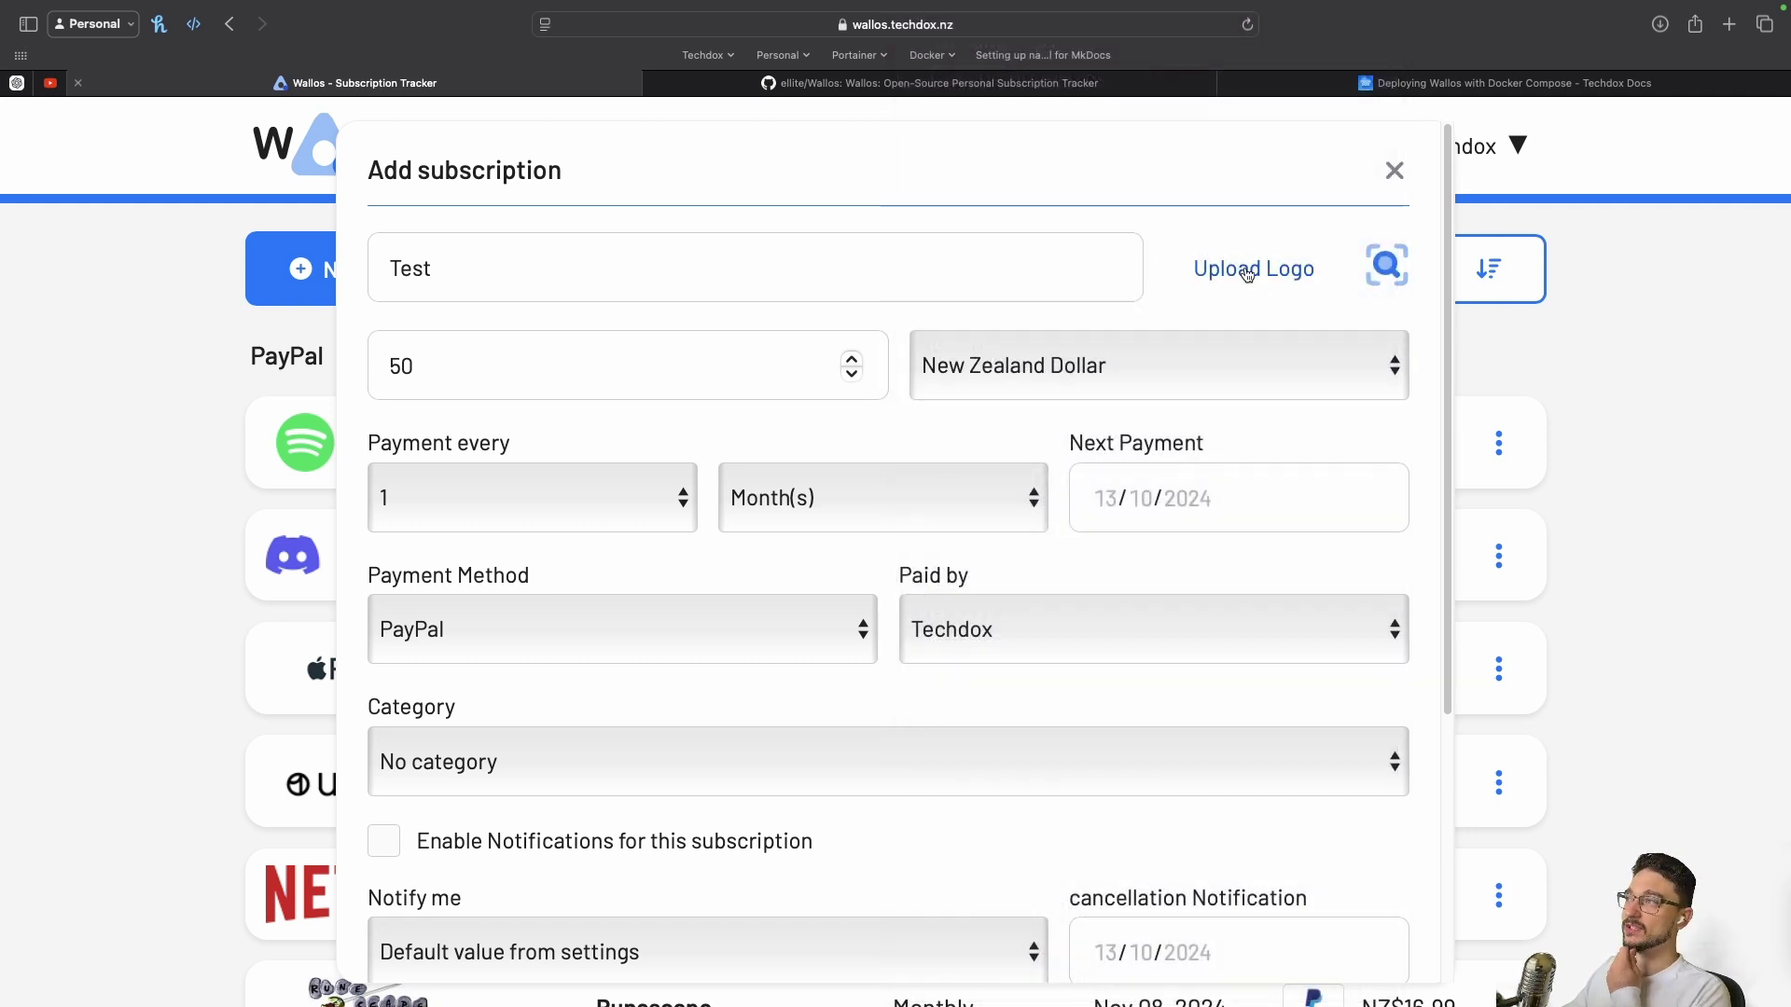
Search for a logo, then rename the subscription to Google and search again
{"action": "left_click", "coordinate": [1387, 265]}
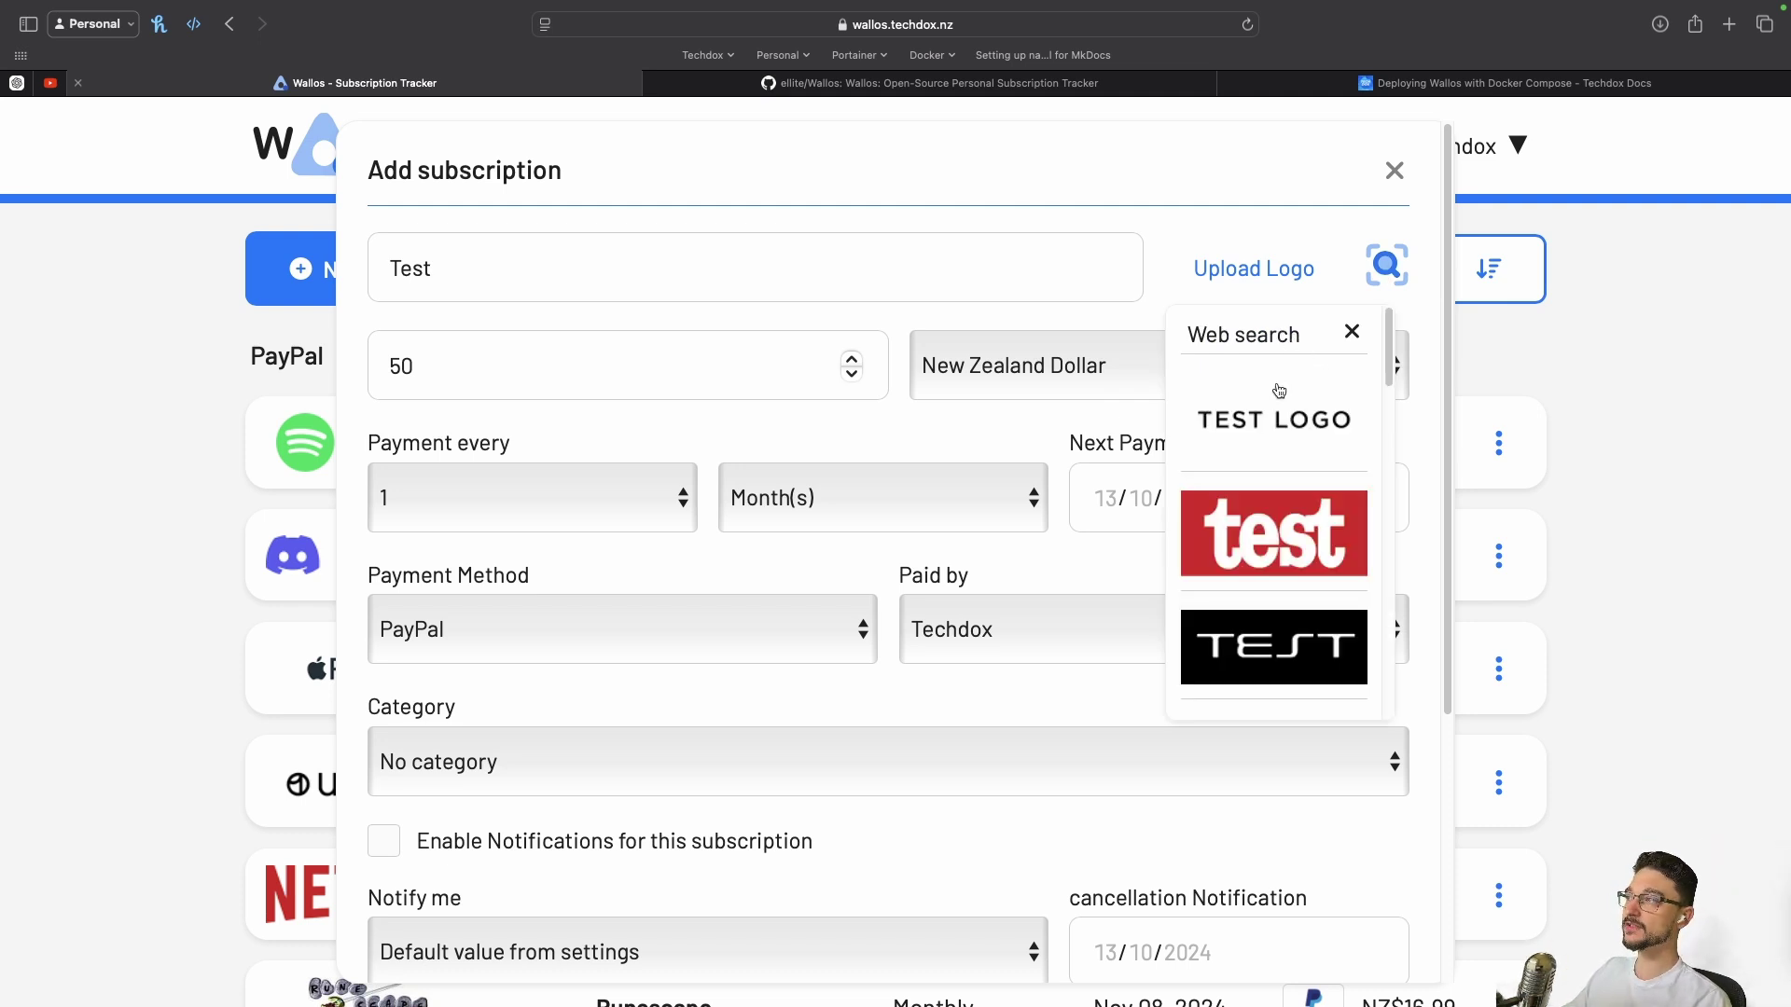
{"action": "double_click", "coordinate": [473, 288]}
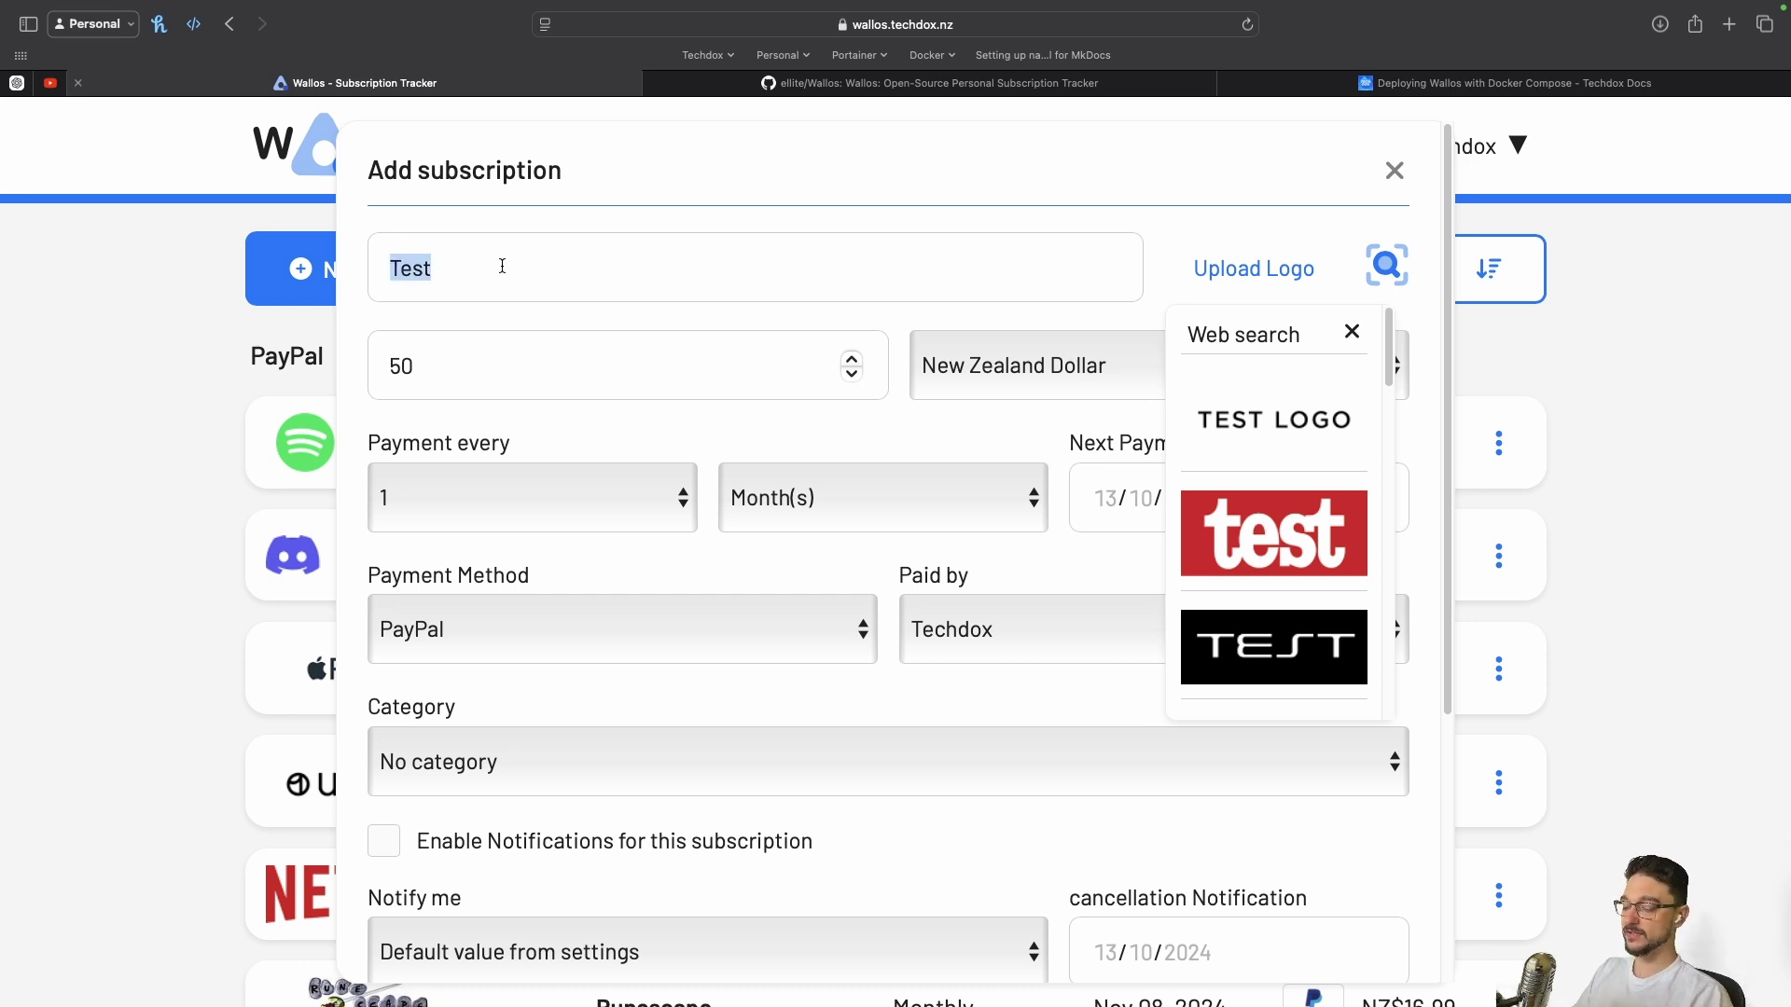
{"action": "type", "text": "Google"}
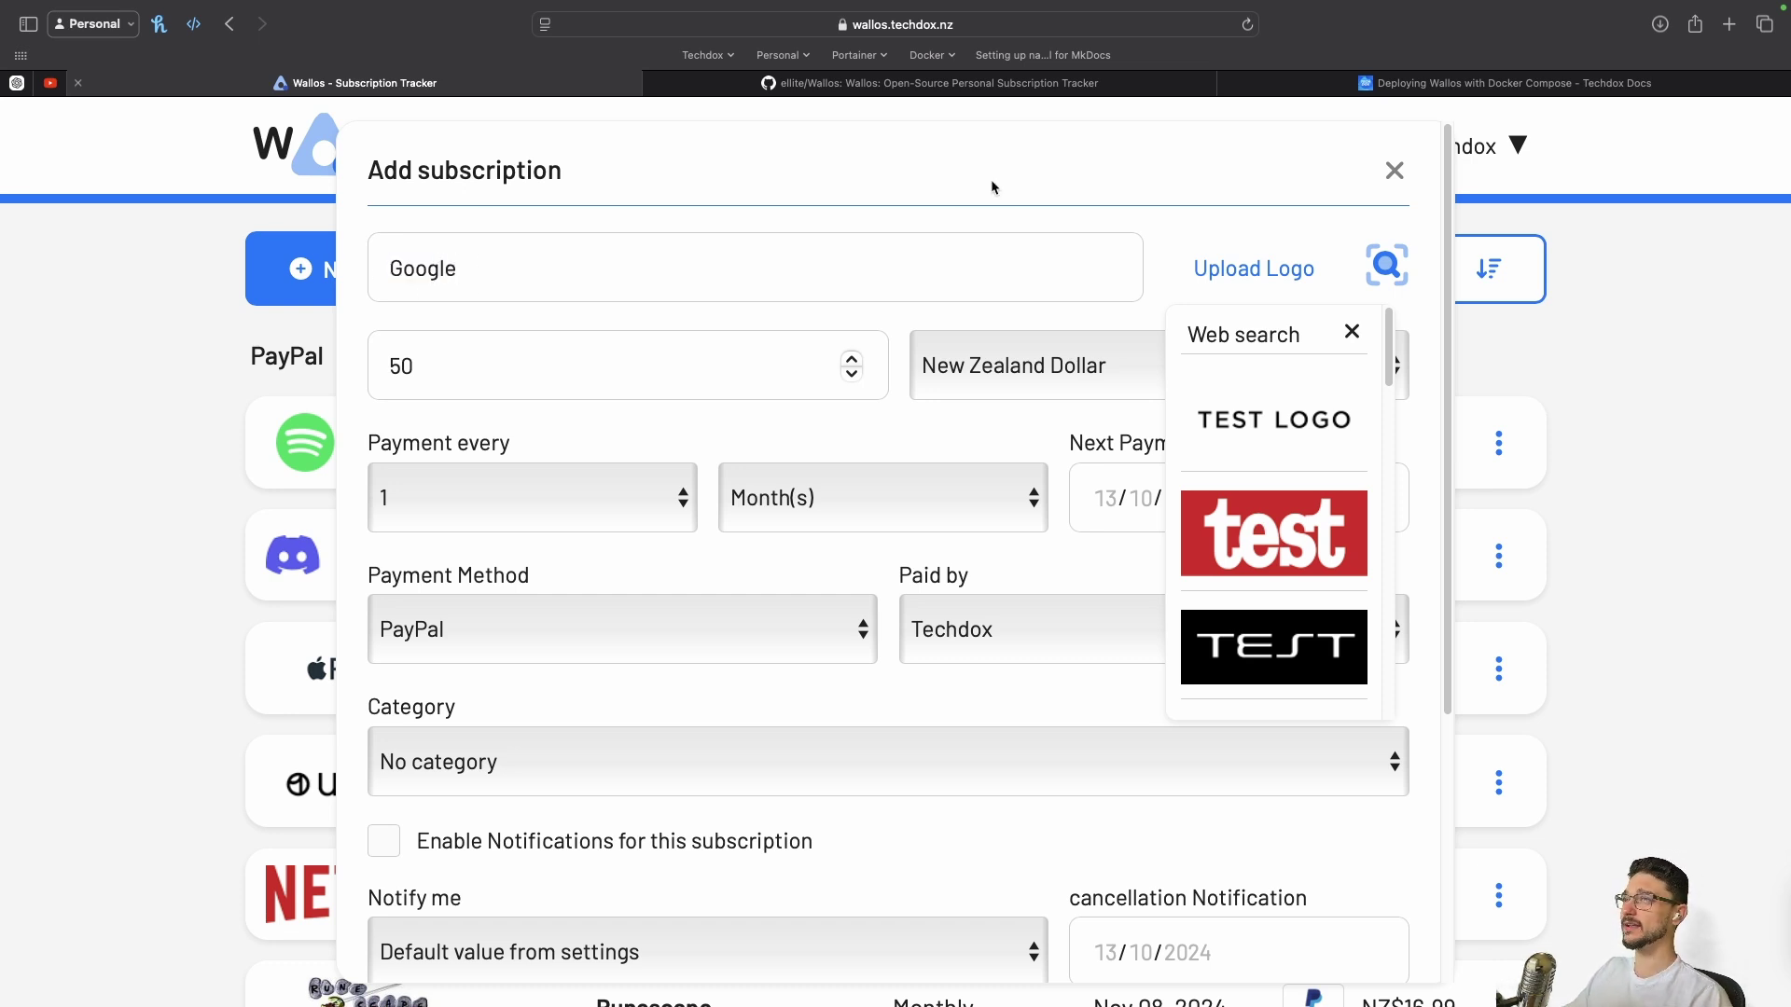
{"action": "left_click", "coordinate": [1380, 268]}
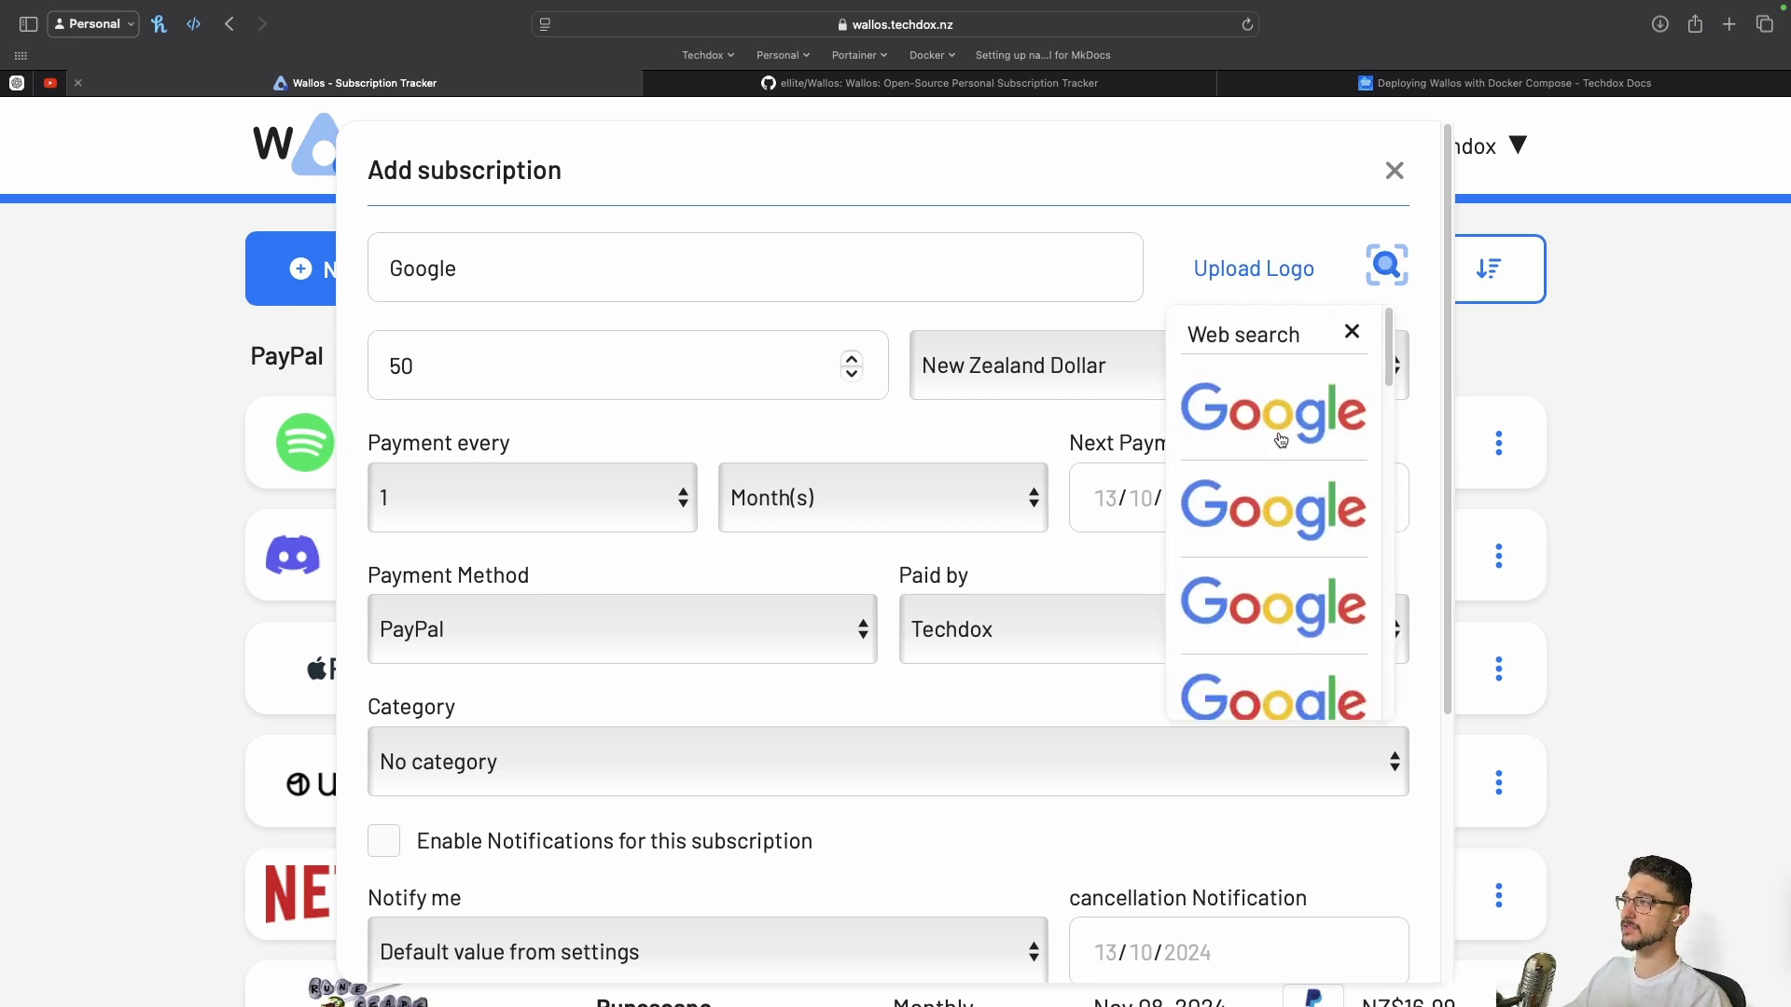
Rename the subscription to Youtube and attach a YouTube logo from the search results
{"action": "key", "text": "super+a"}
{"action": "type", "text": "YOutu"}
{"action": "key", "text": "BackSpace"}
{"action": "key", "text": "BackSpace"}
{"action": "key", "text": "BackSpace"}
{"action": "key", "text": "BackSpace"}
{"action": "type", "text": "outube"}
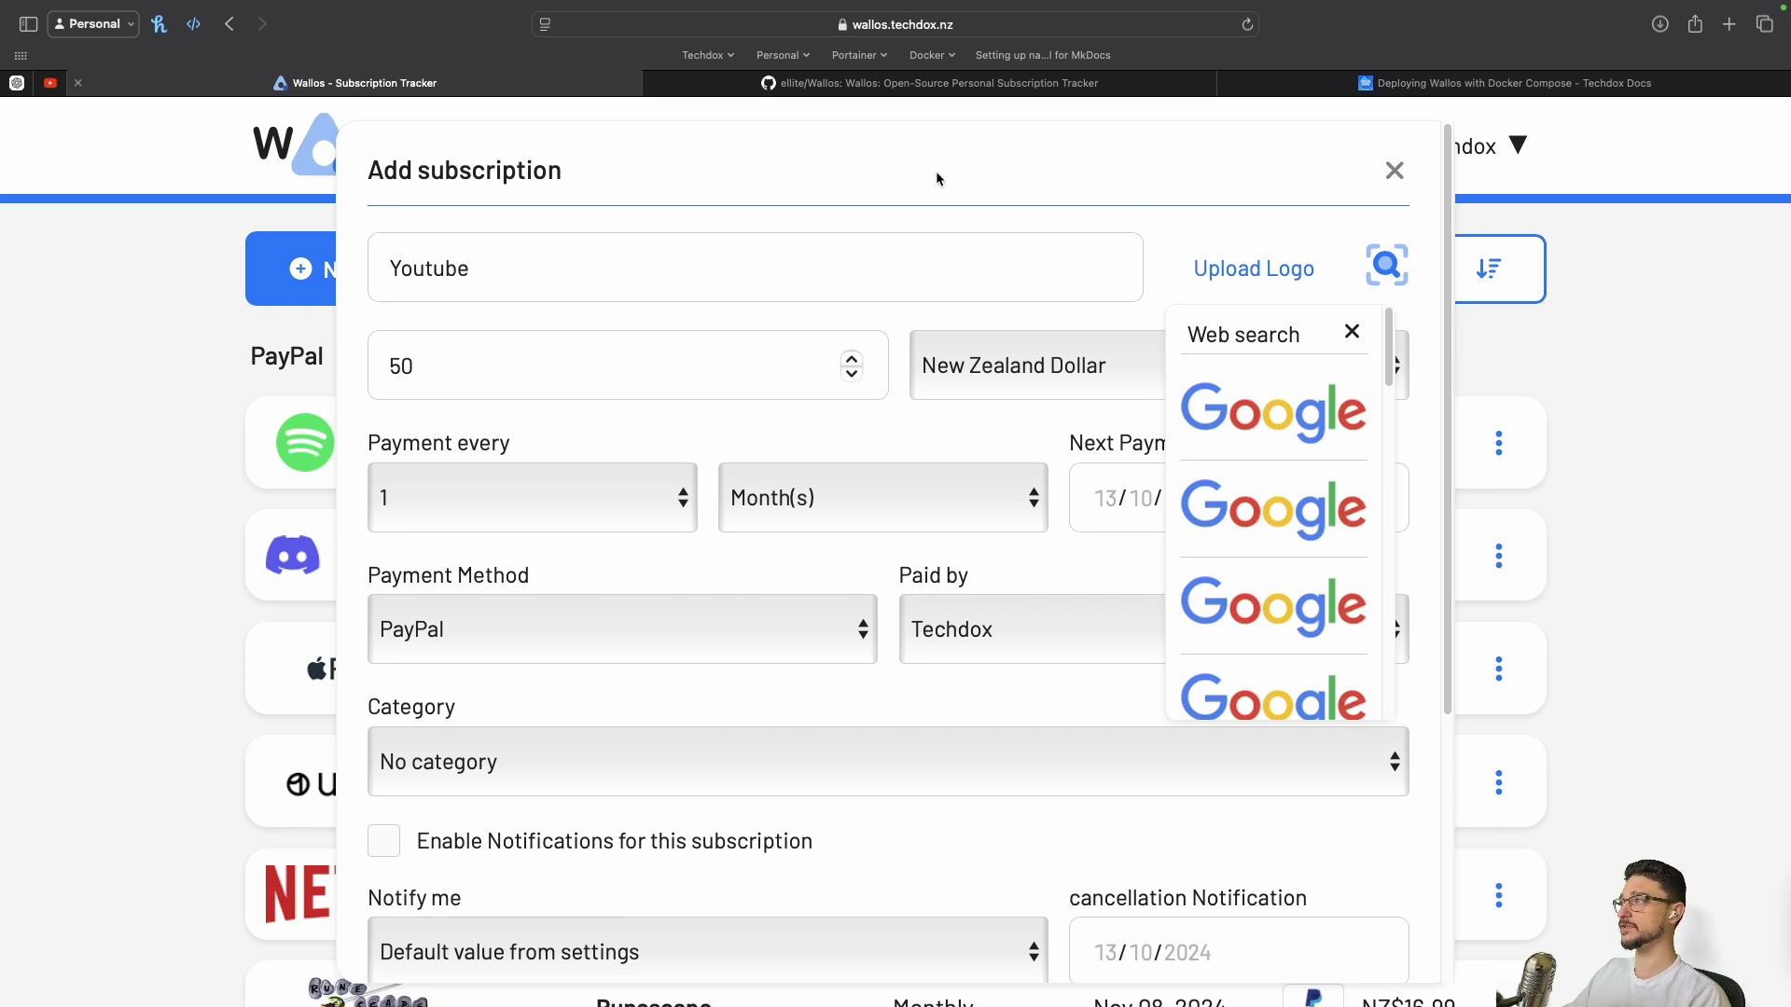
{"action": "left_click", "coordinate": [1385, 267]}
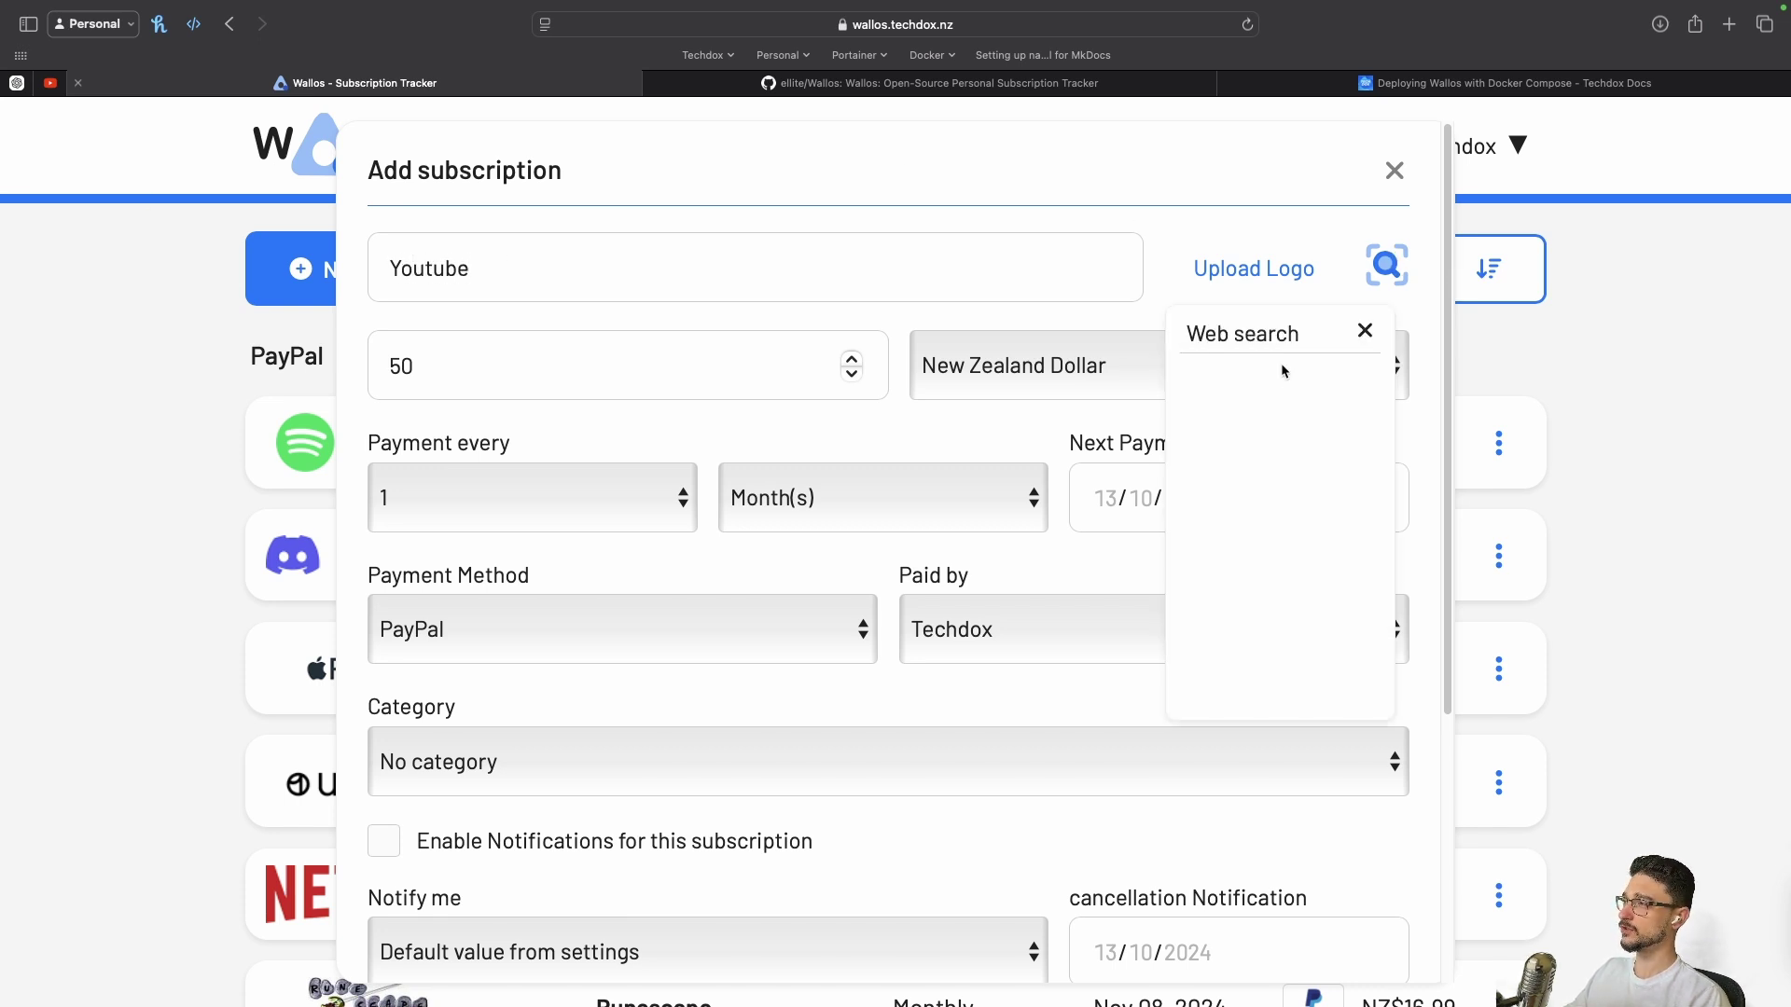
{"action": "left_click", "coordinate": [1248, 508]}
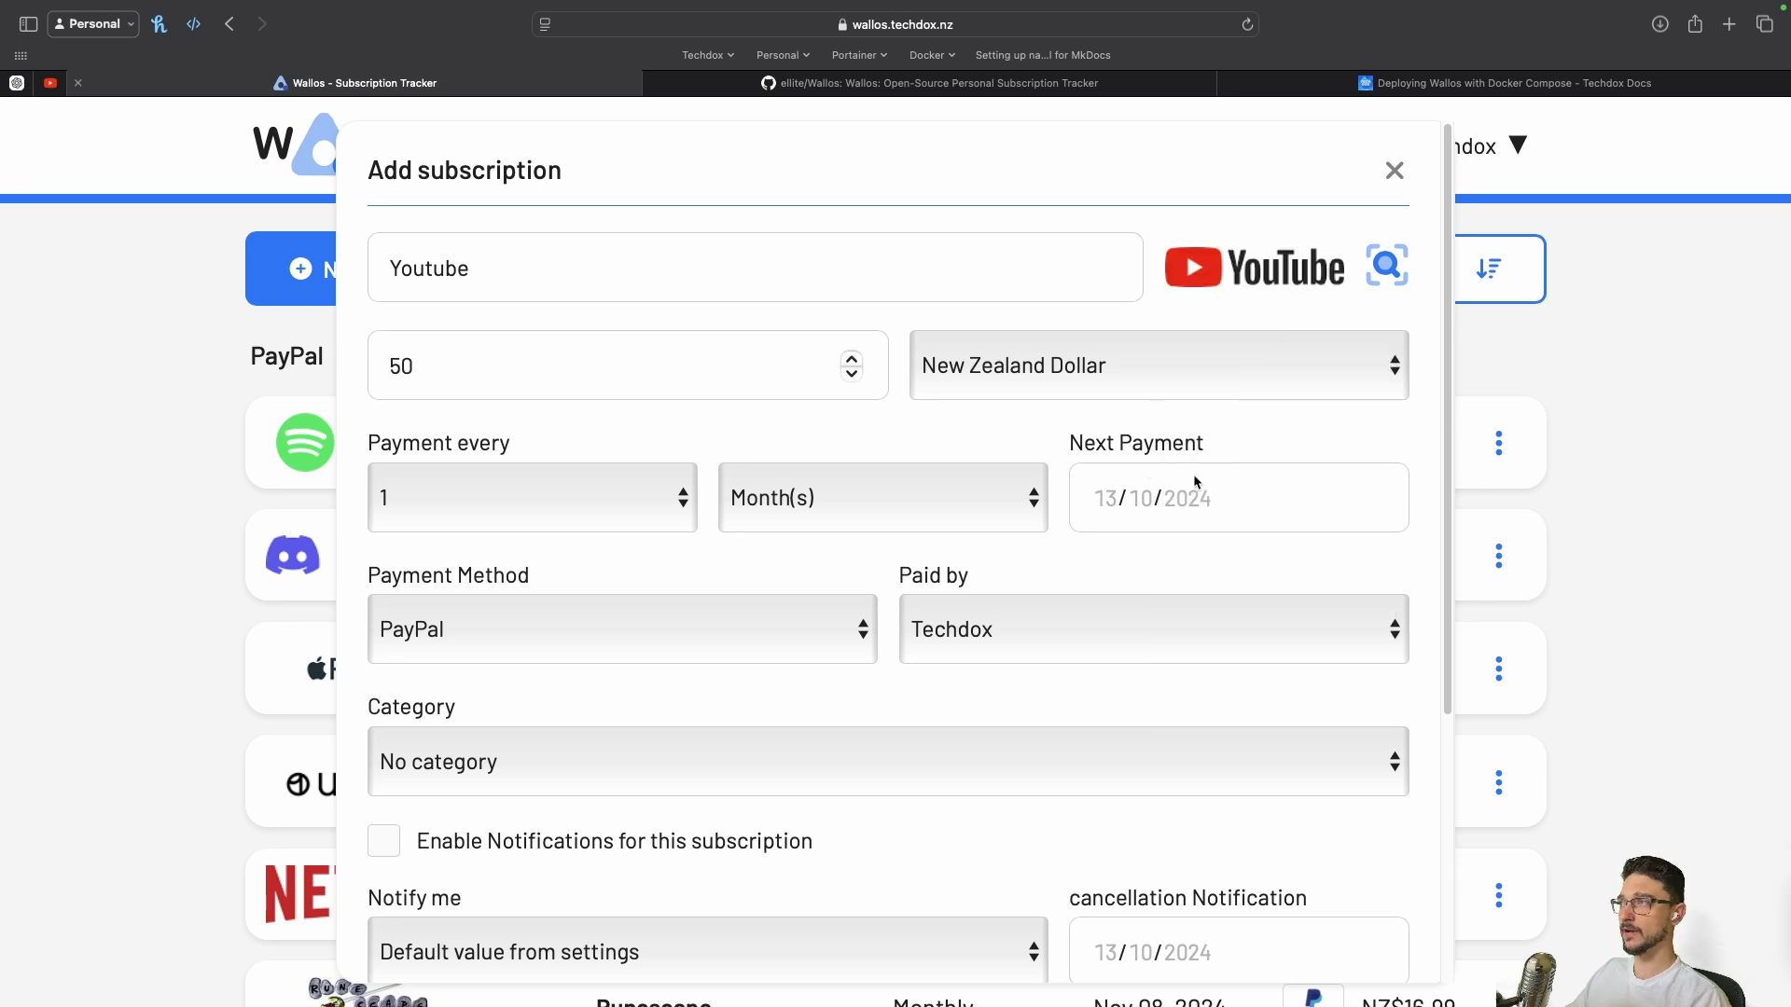
{"action": "scroll", "coordinate": [802, 625], "scroll_direction": "down", "scroll_amount": 3}
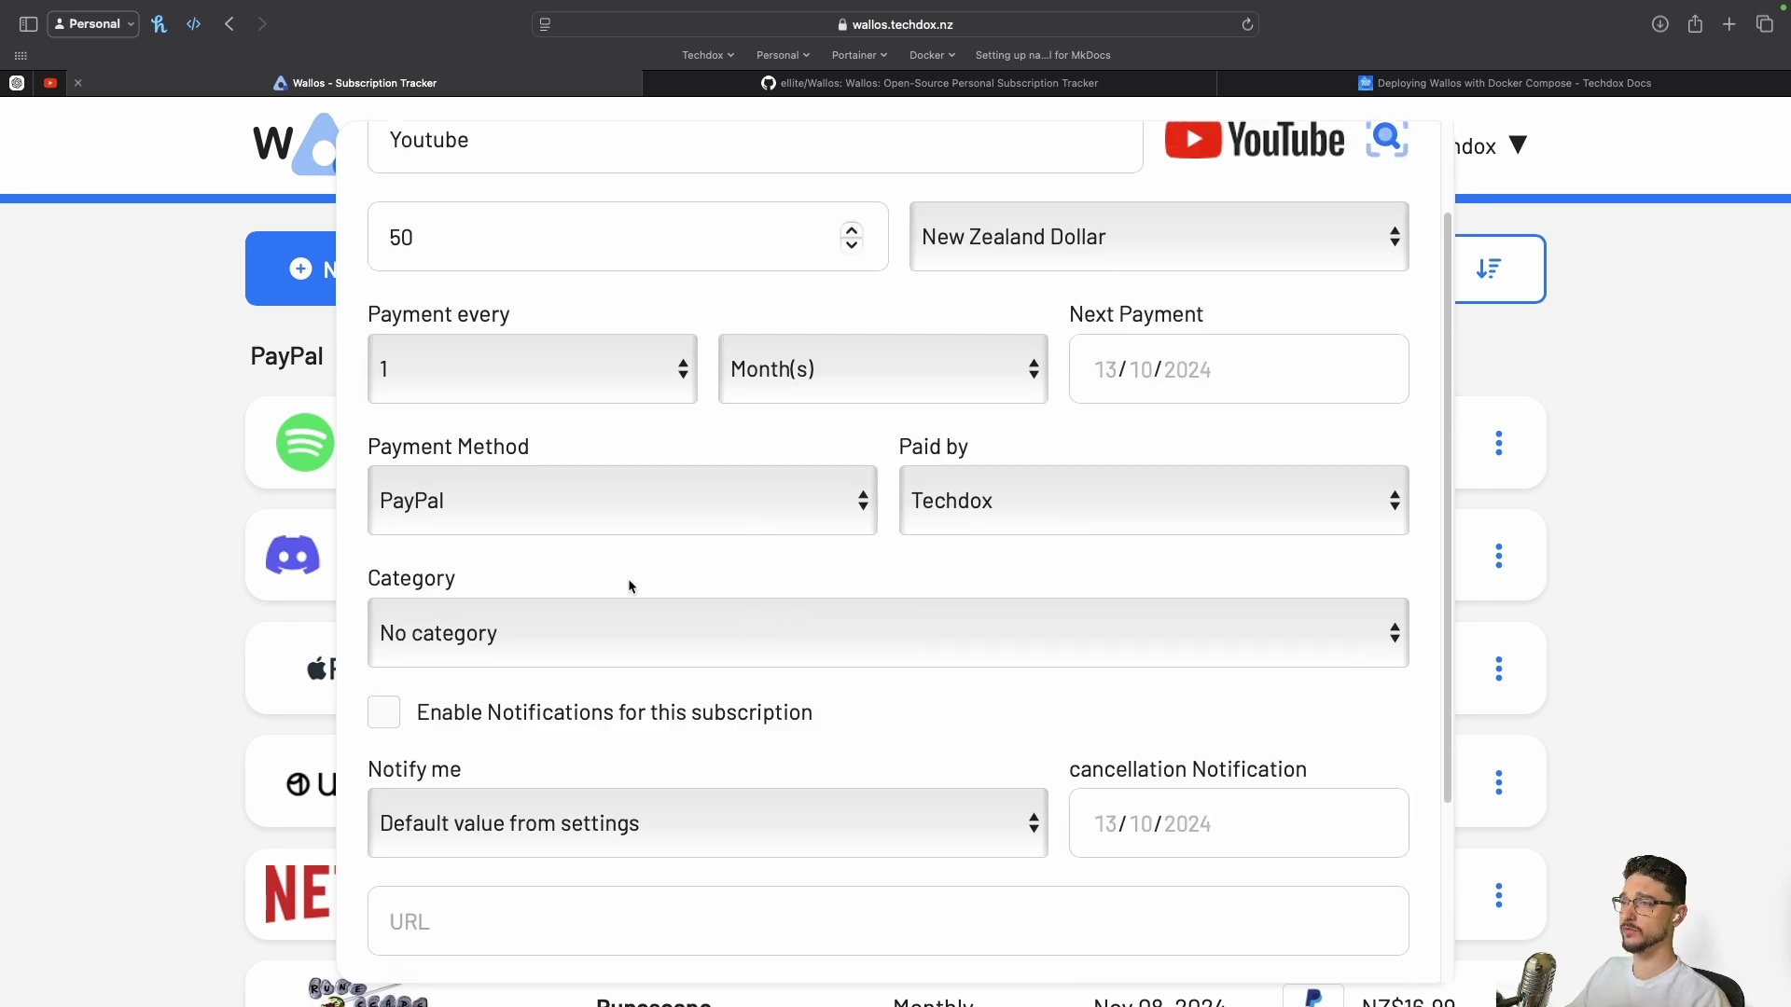
Set the payment method to Direct Debit, leaving the payer unchanged
{"action": "scroll", "coordinate": [628, 586], "scroll_direction": "up", "scroll_amount": 3}
{"action": "left_click", "coordinate": [500, 636]}
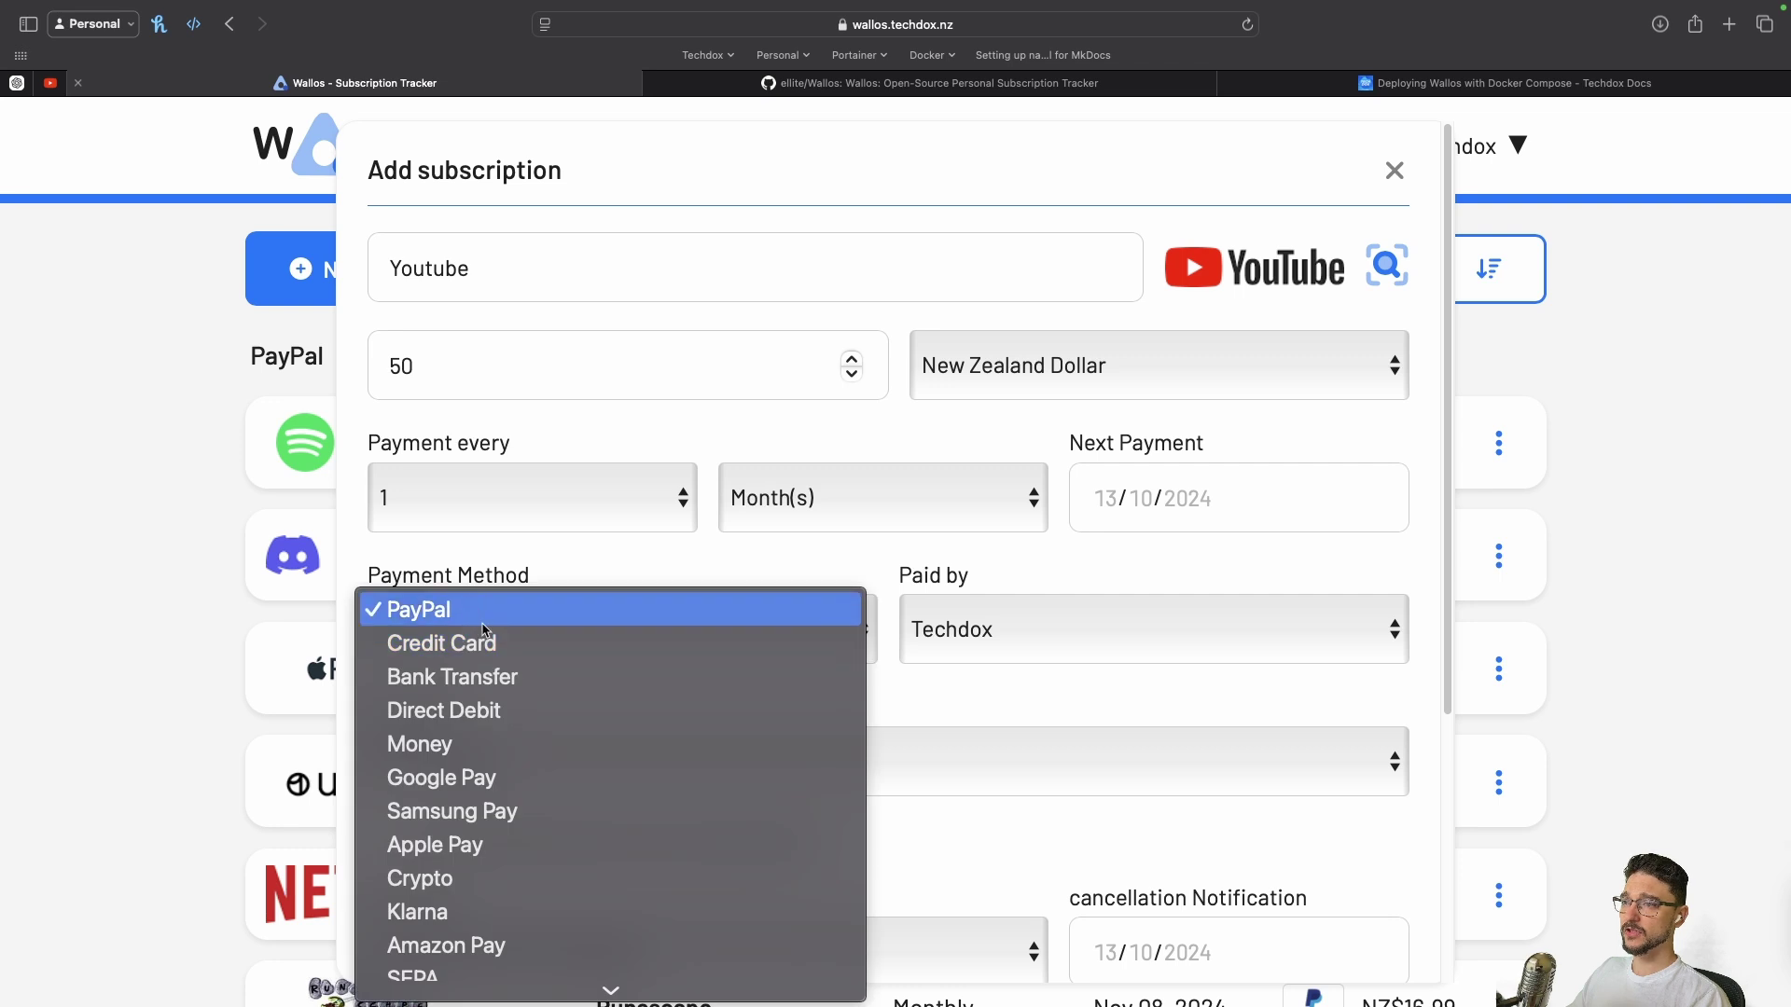
{"action": "scroll", "coordinate": [522, 690], "scroll_direction": "down", "scroll_amount": 5}
{"action": "scroll", "coordinate": [544, 653], "scroll_direction": "up", "scroll_amount": 2}
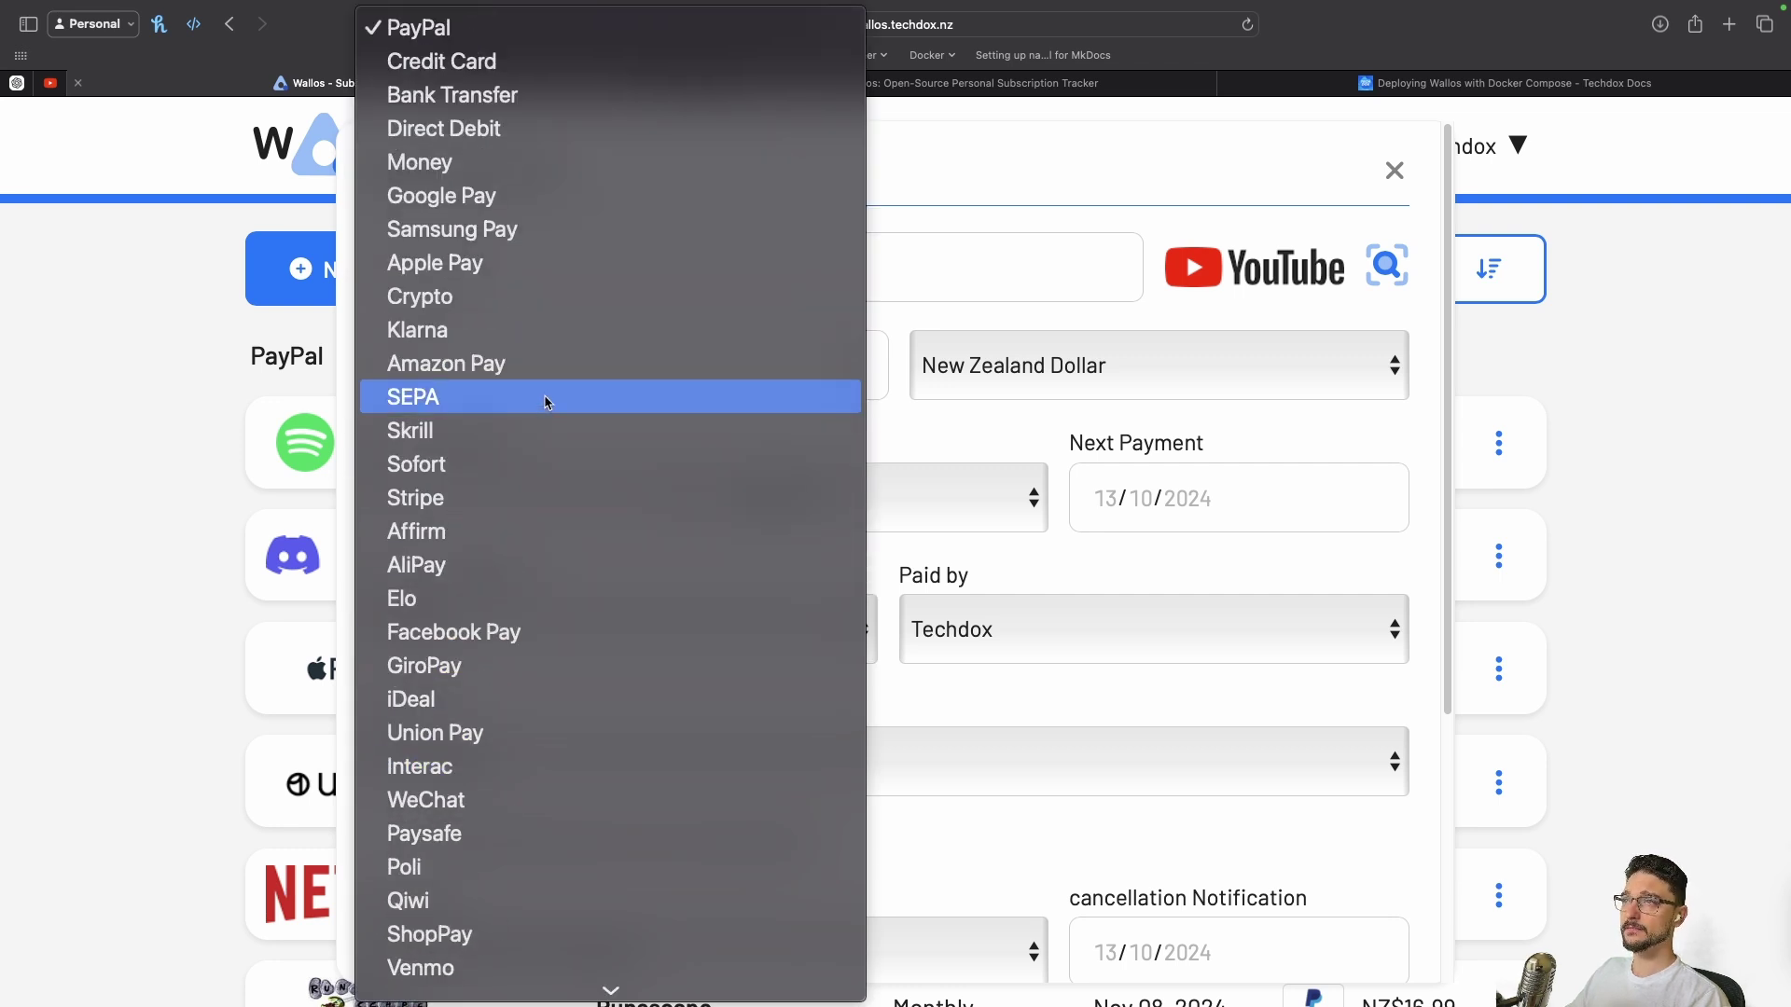
{"action": "left_click", "coordinate": [522, 137]}
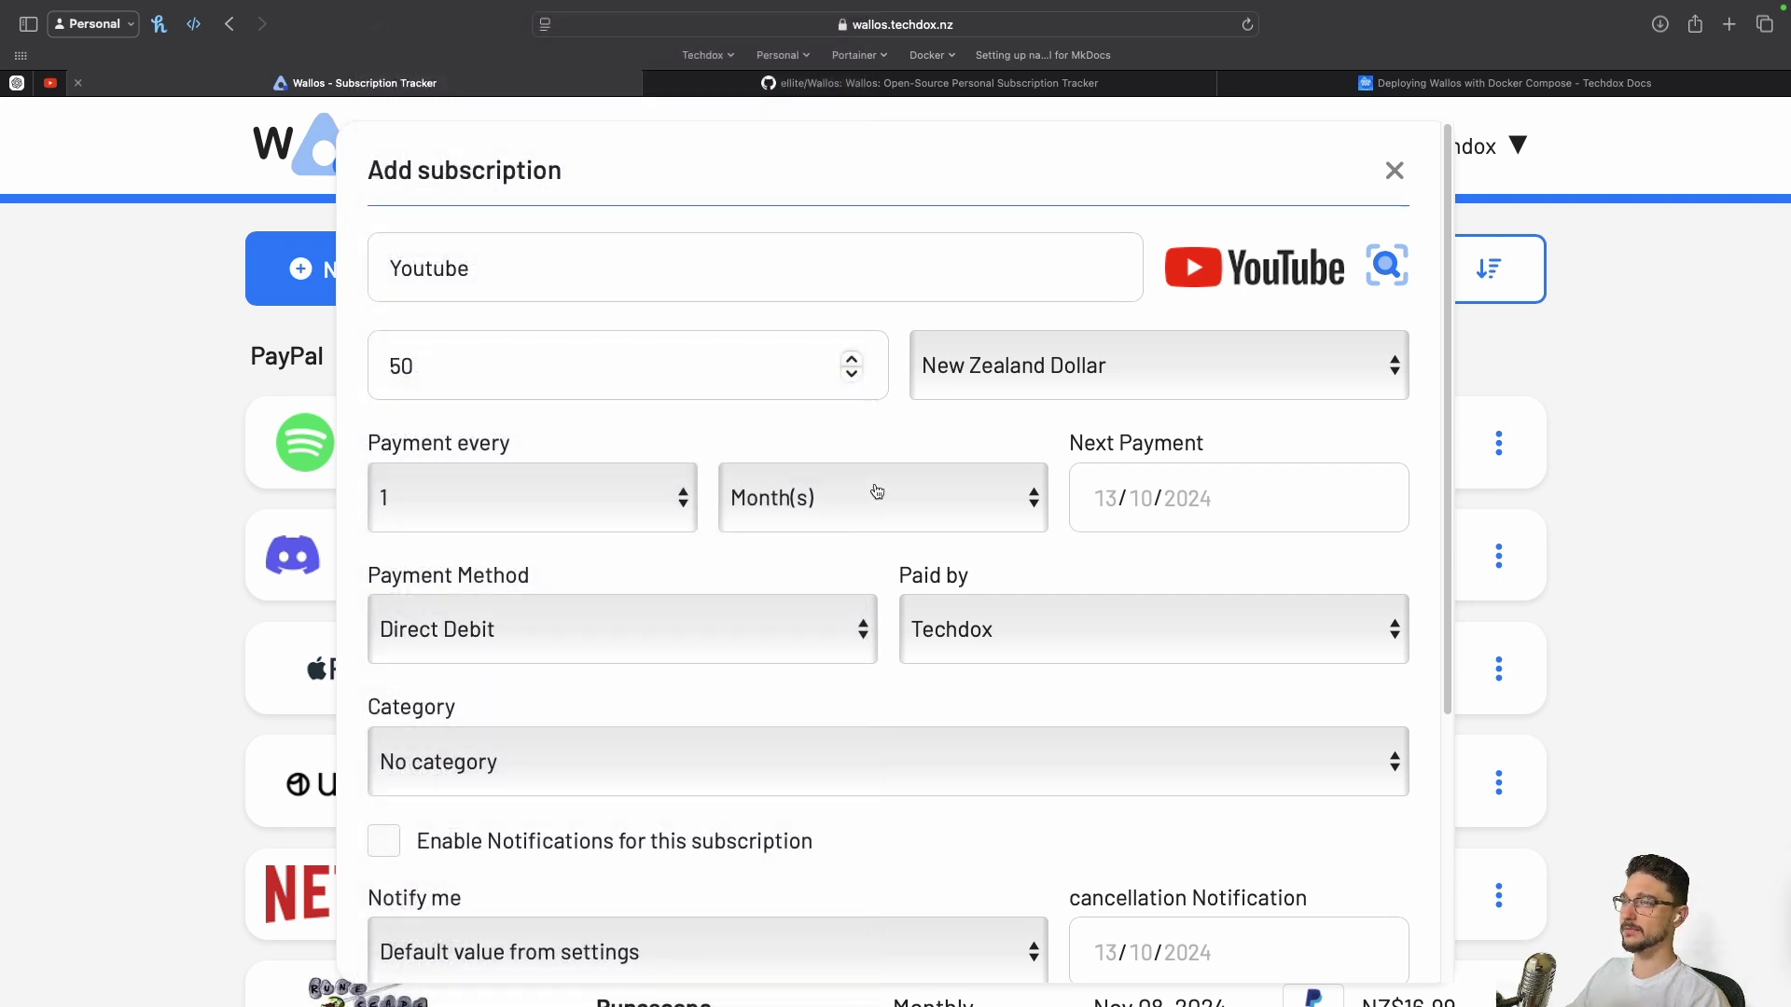
{"action": "left_click", "coordinate": [1042, 641]}
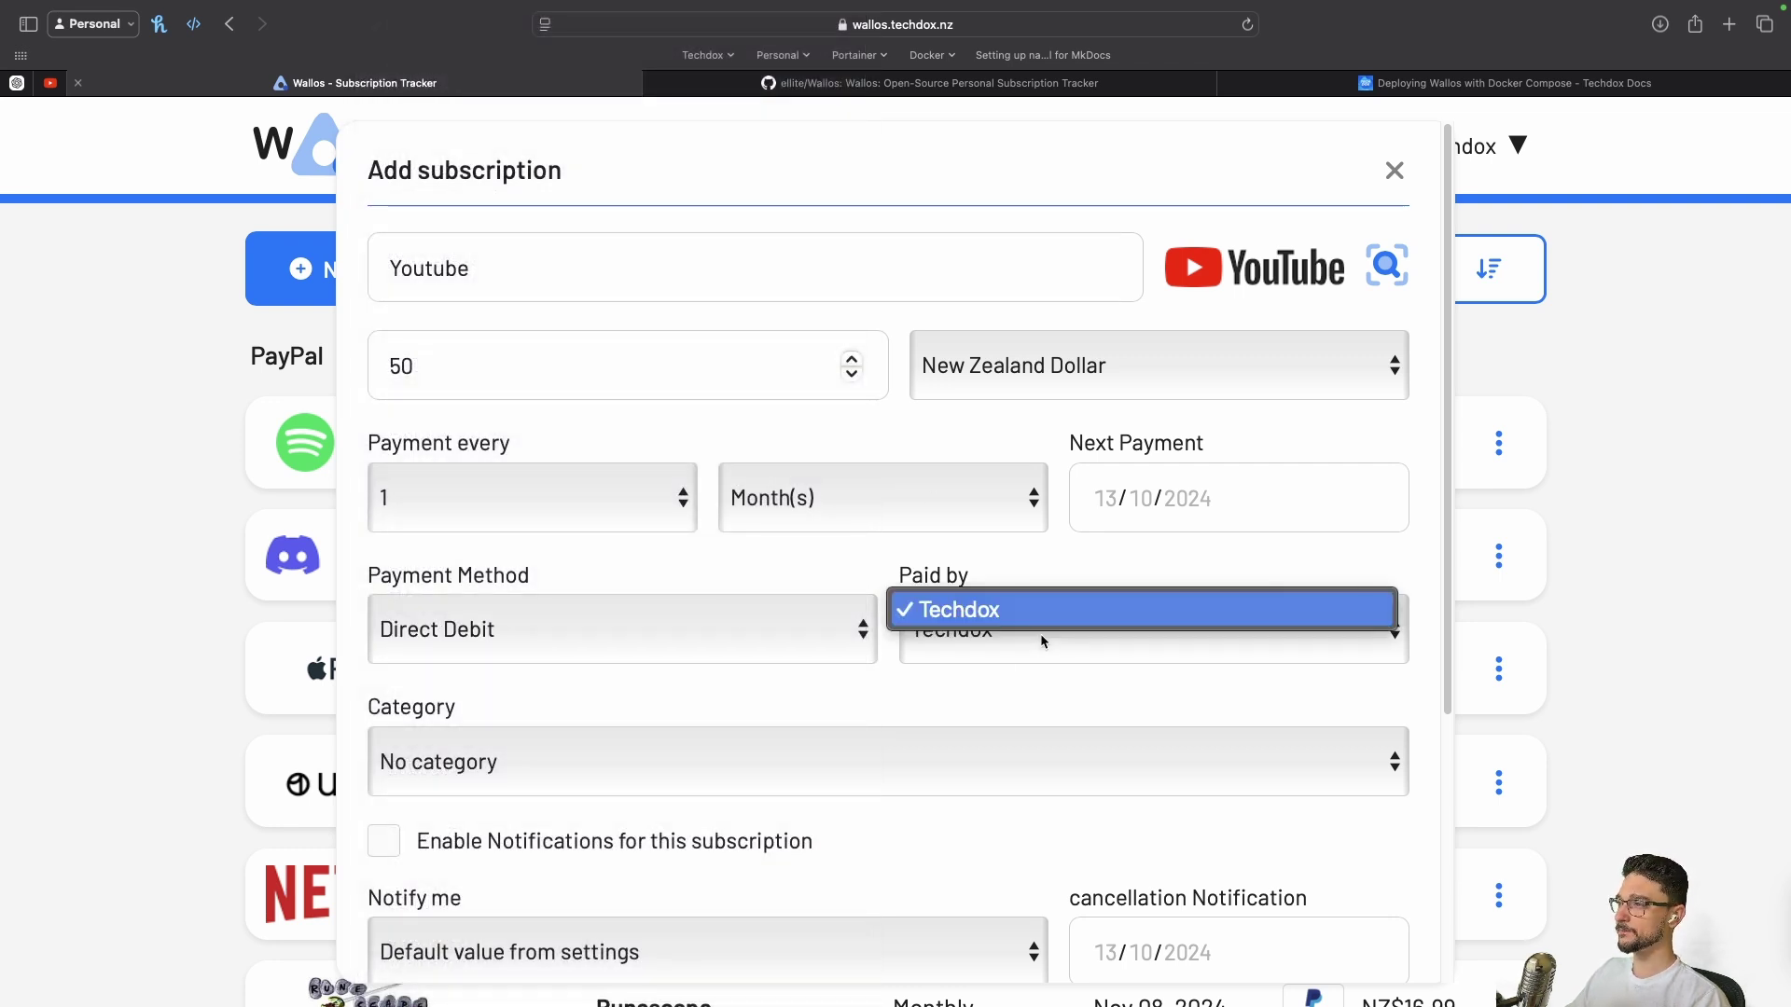
{"action": "left_click", "coordinate": [1029, 683]}
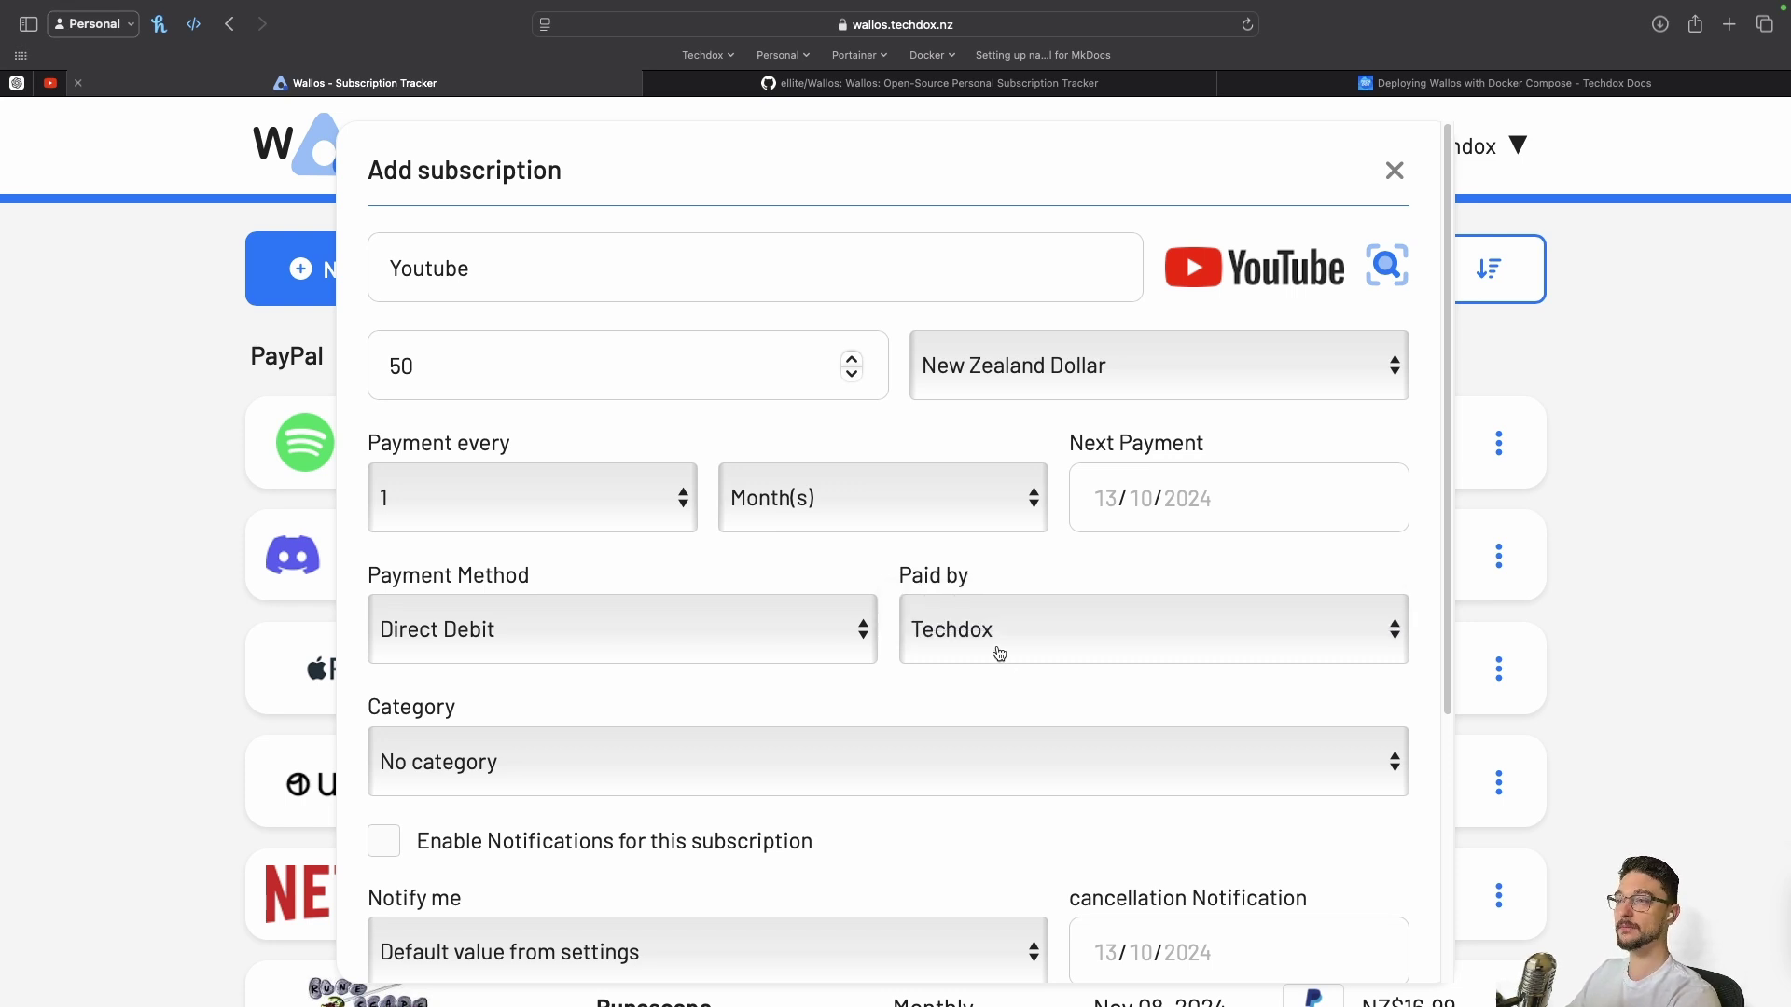
{"action": "scroll", "coordinate": [989, 665], "scroll_direction": "down", "scroll_amount": 2}
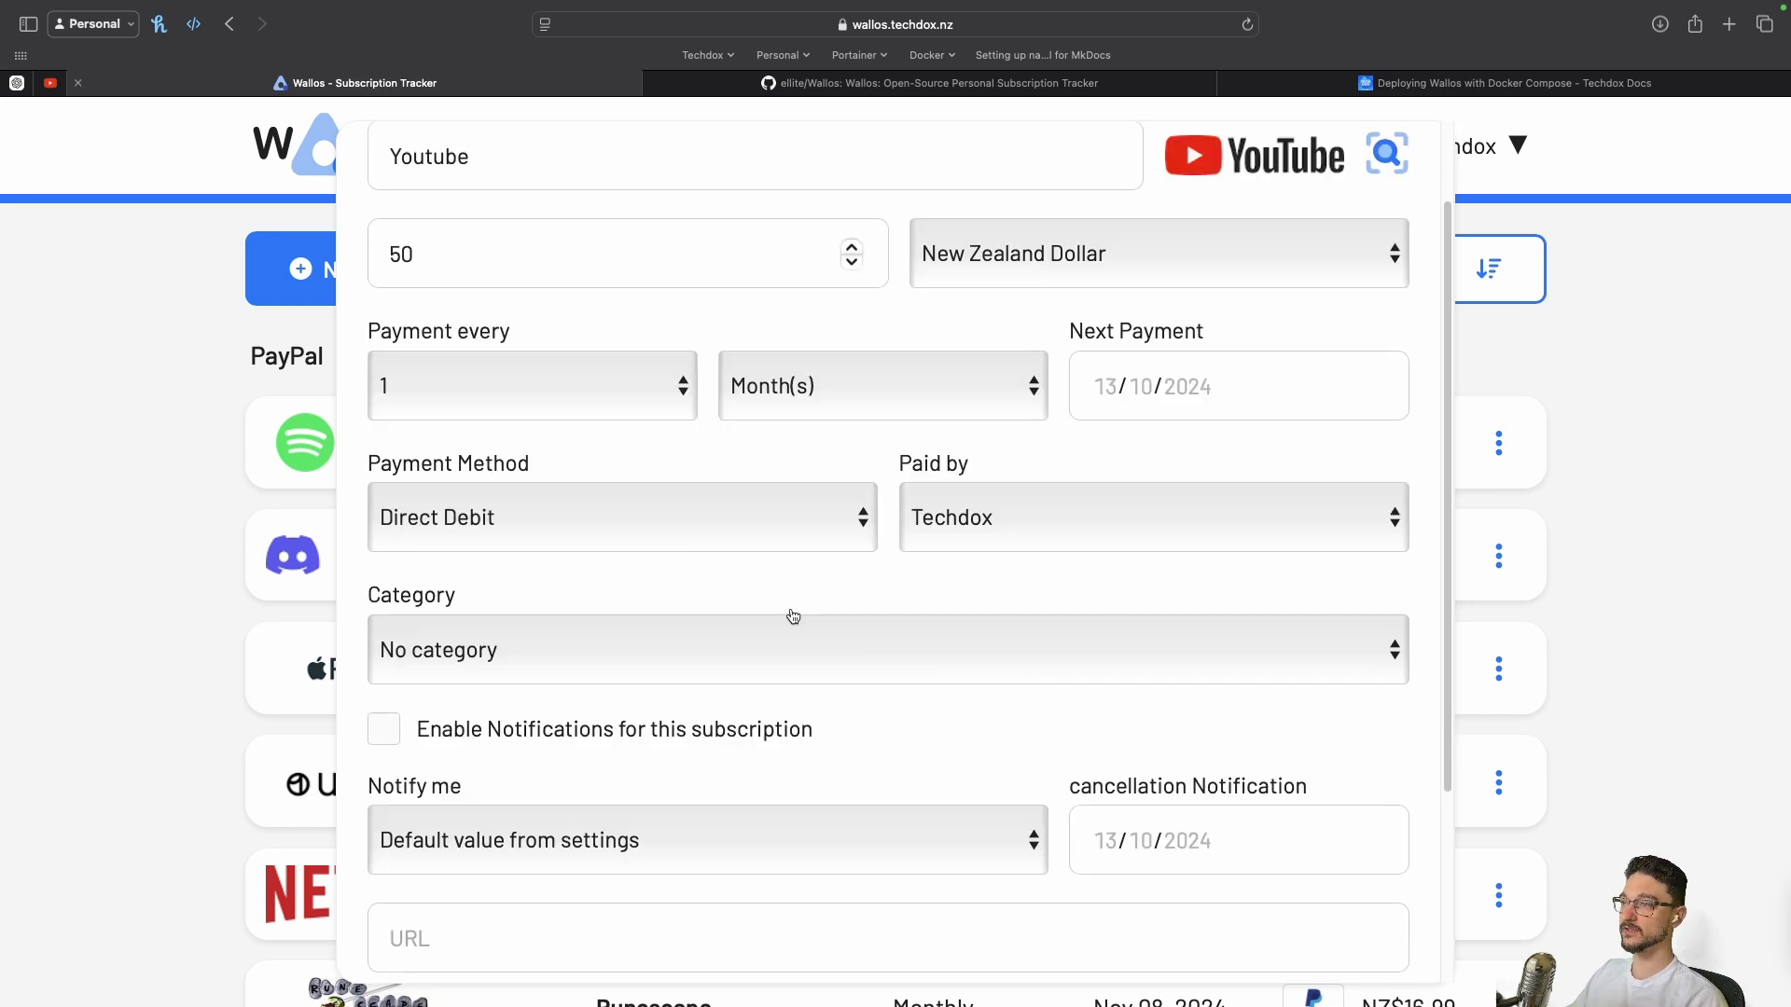
{"action": "left_click", "coordinate": [1000, 520]}
{"action": "left_click", "coordinate": [872, 566]}
Choose the Cloud Services category and a 2-days-before reminder, with notifications turned off
{"action": "left_click", "coordinate": [616, 630]}
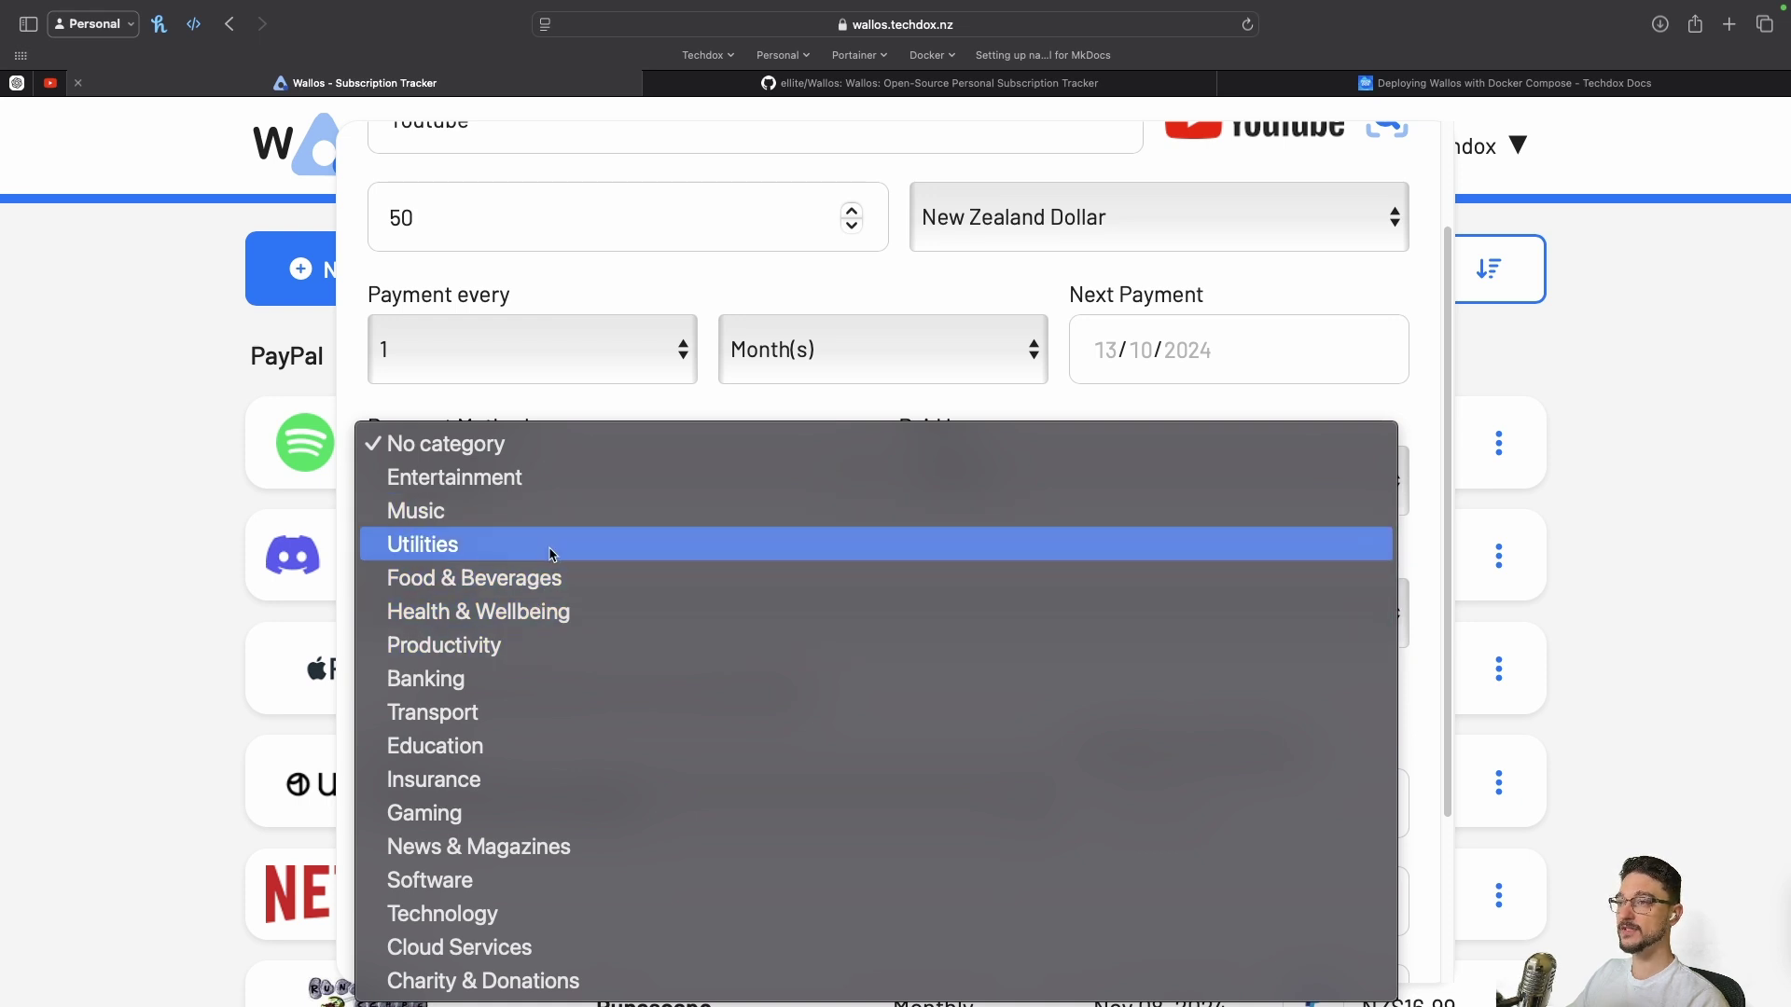
{"action": "left_click", "coordinate": [512, 961]}
{"action": "scroll", "coordinate": [844, 668], "scroll_direction": "down", "scroll_amount": 3}
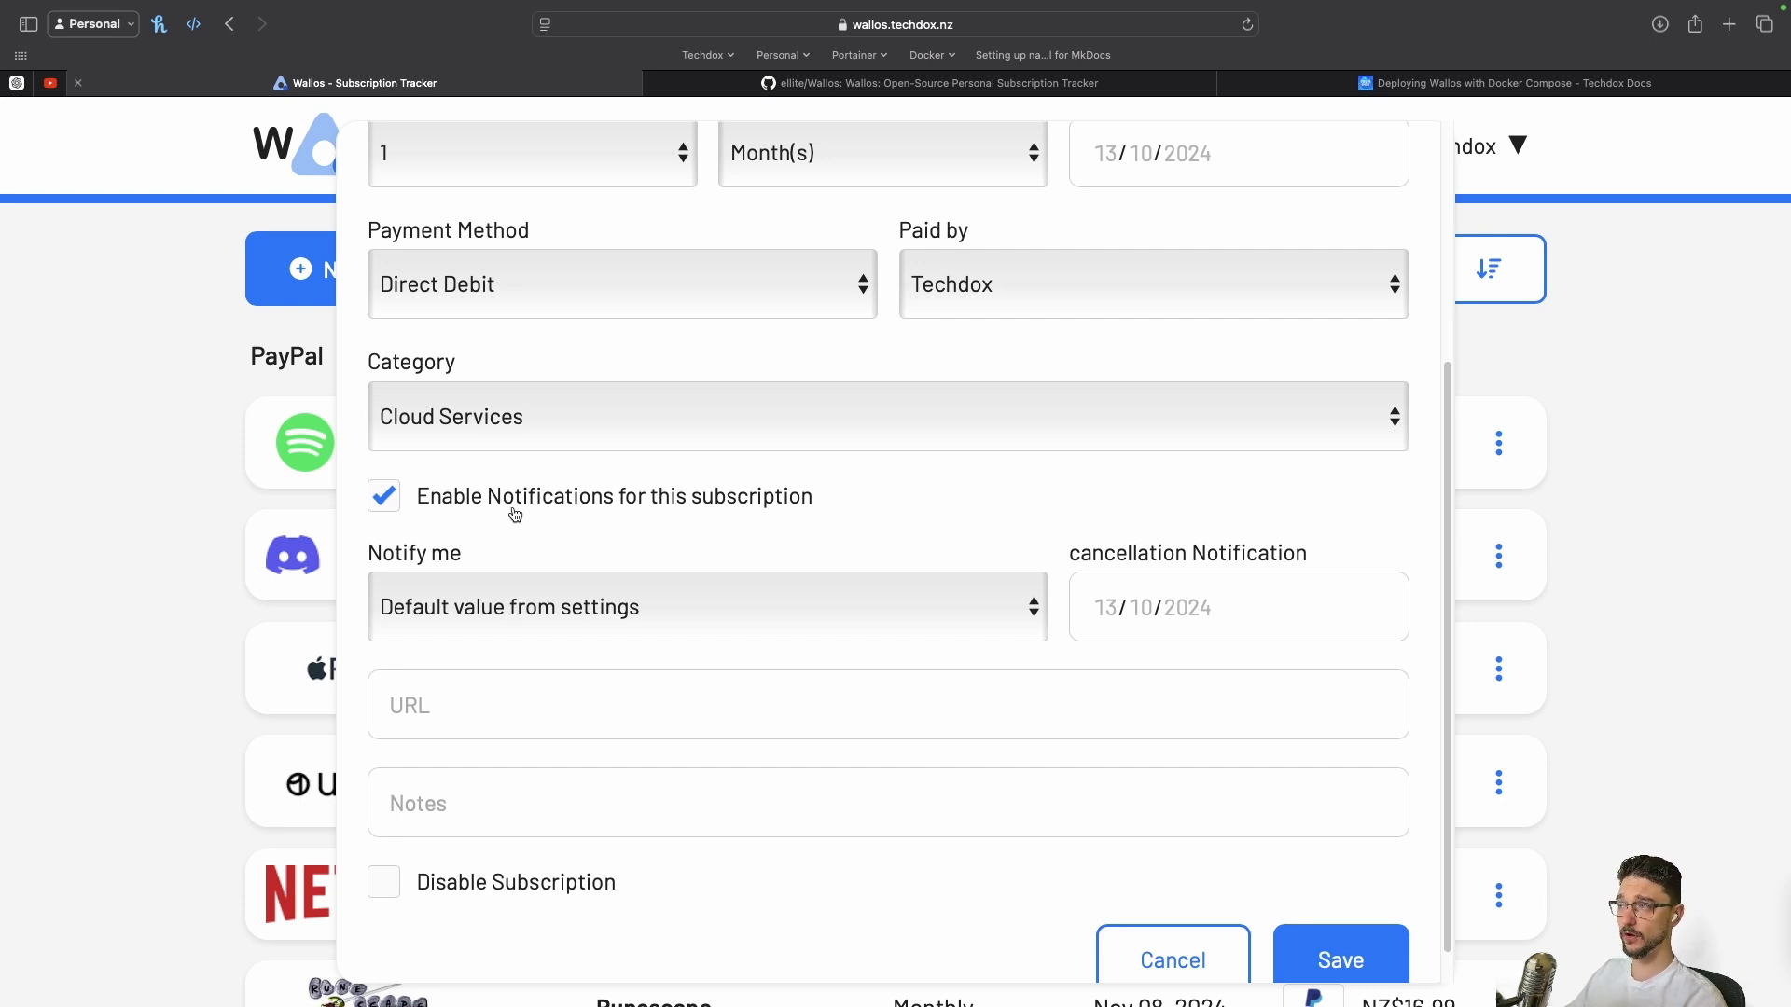
{"action": "left_click", "coordinate": [597, 606]}
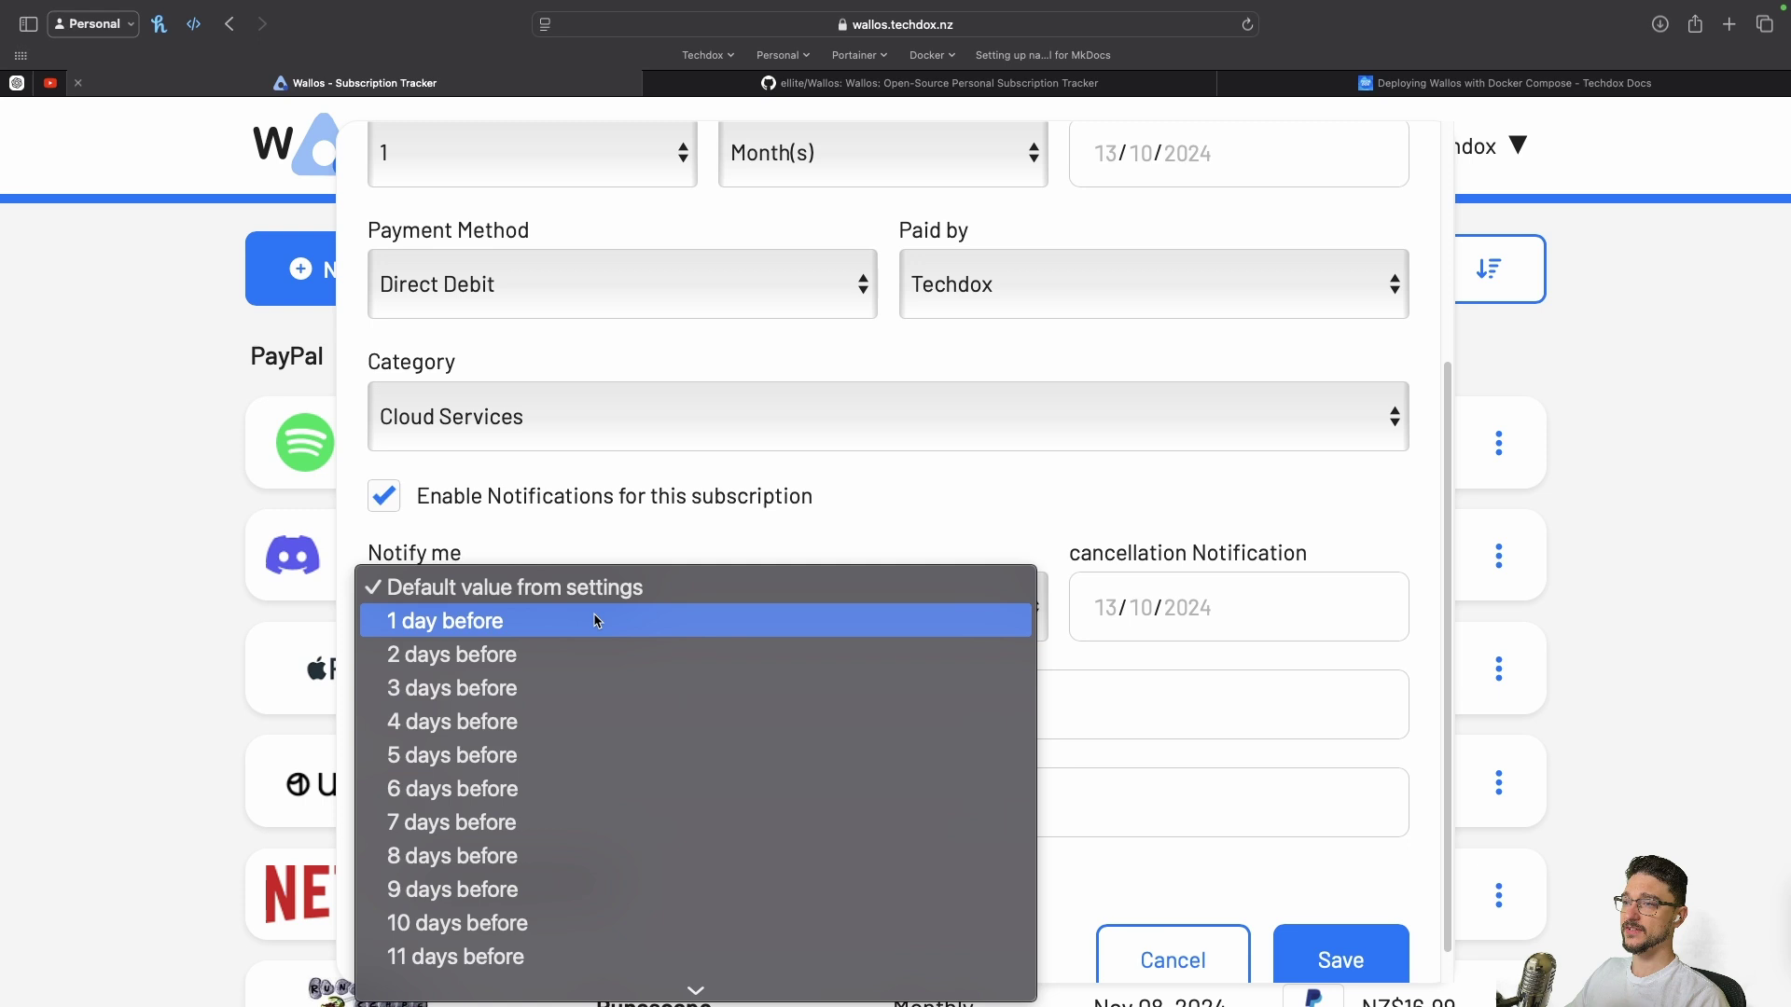
{"action": "left_click", "coordinate": [520, 653]}
{"action": "left_click", "coordinate": [430, 514]}
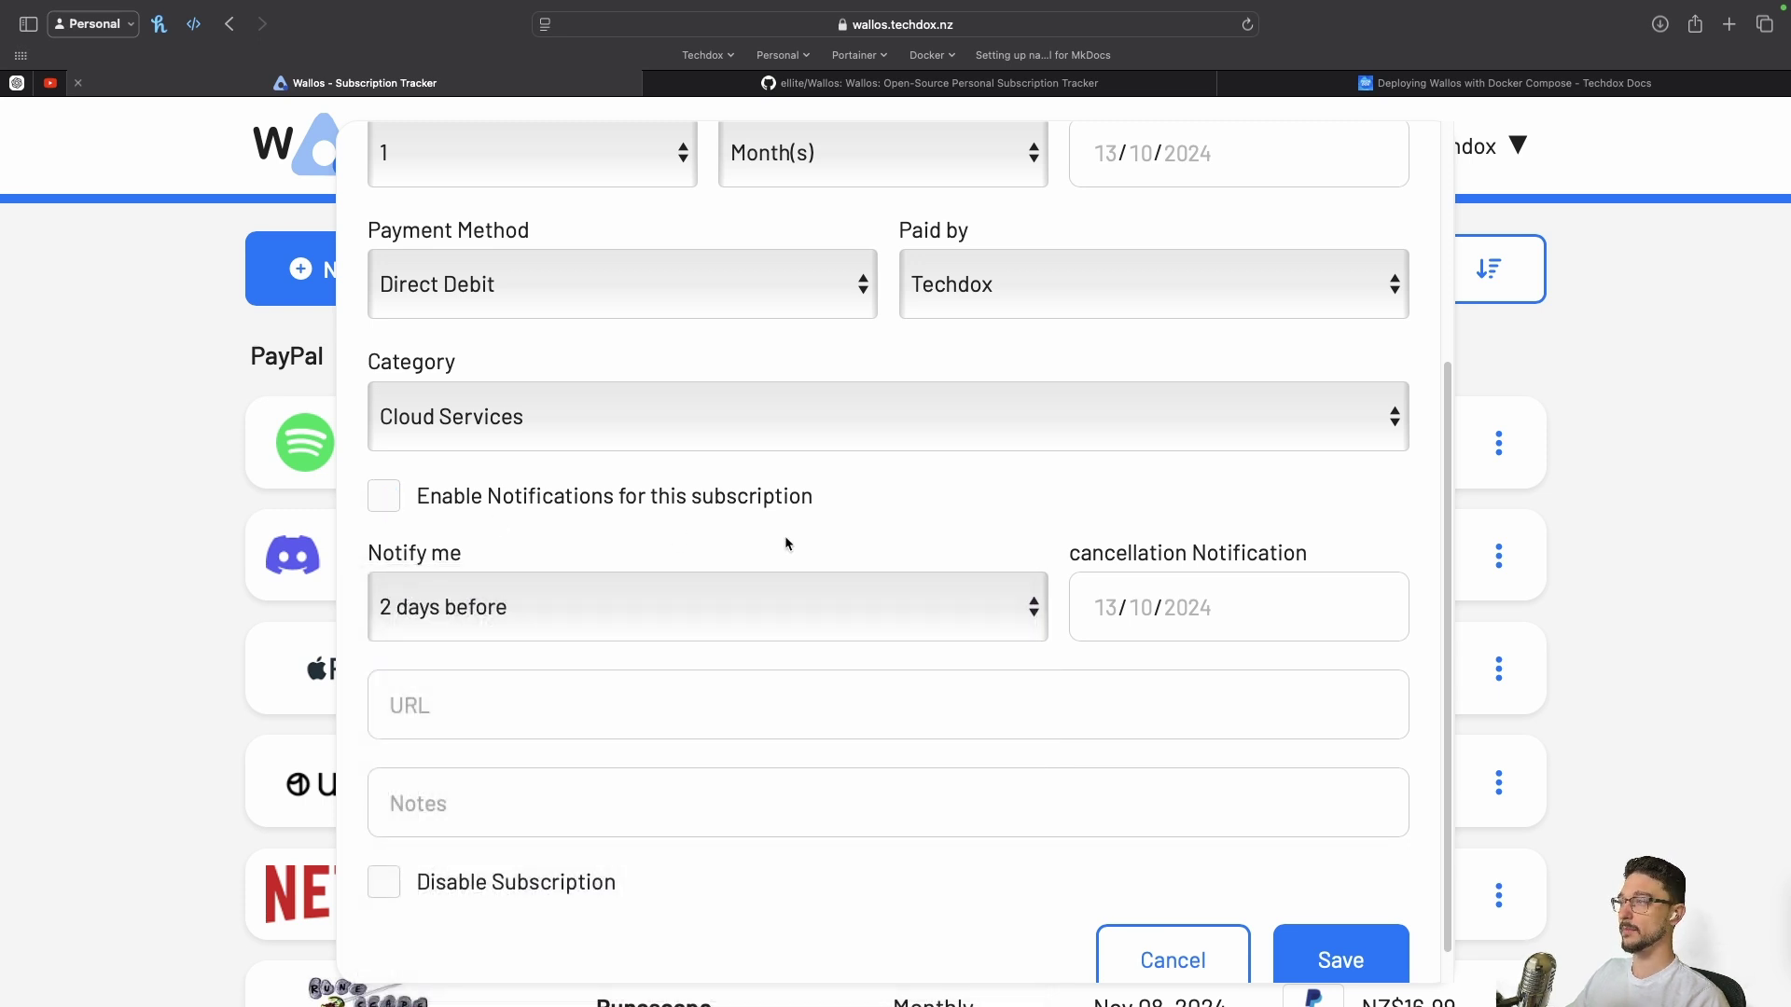
Set the next payment to 14 October 2024 and save the Youtube subscription
{"action": "scroll", "coordinate": [664, 620], "scroll_direction": "up", "scroll_amount": 4}
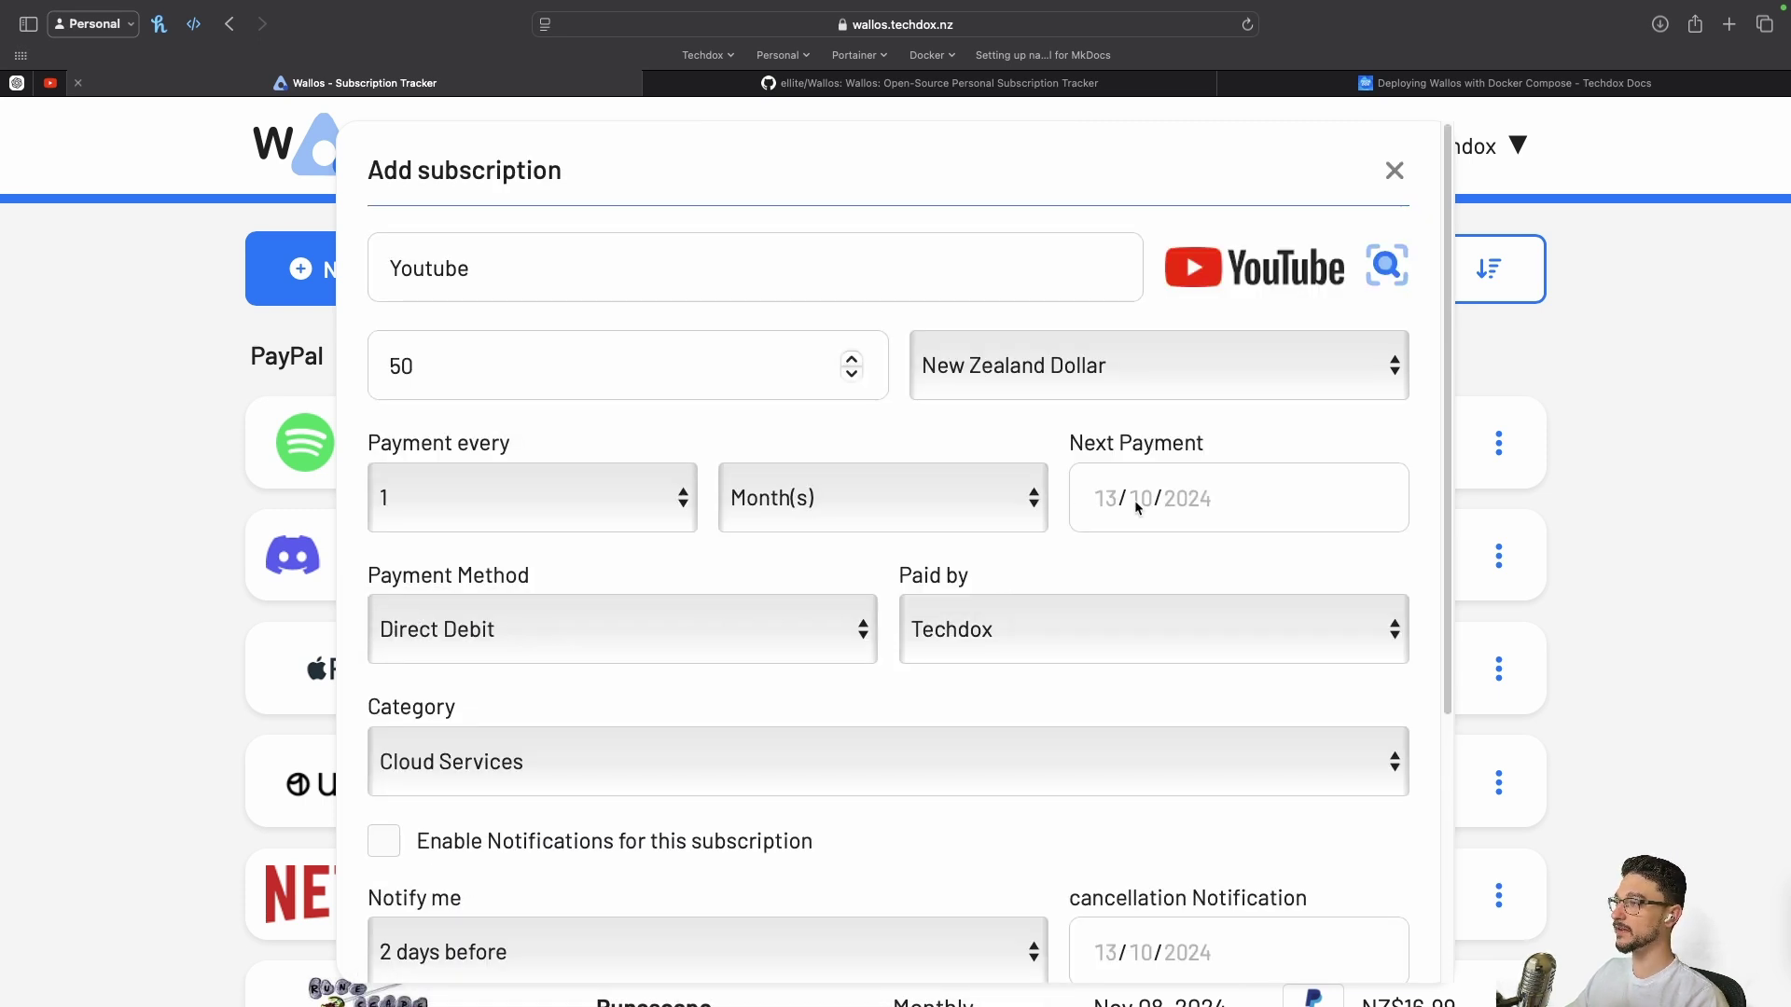
{"action": "left_click", "coordinate": [1117, 504]}
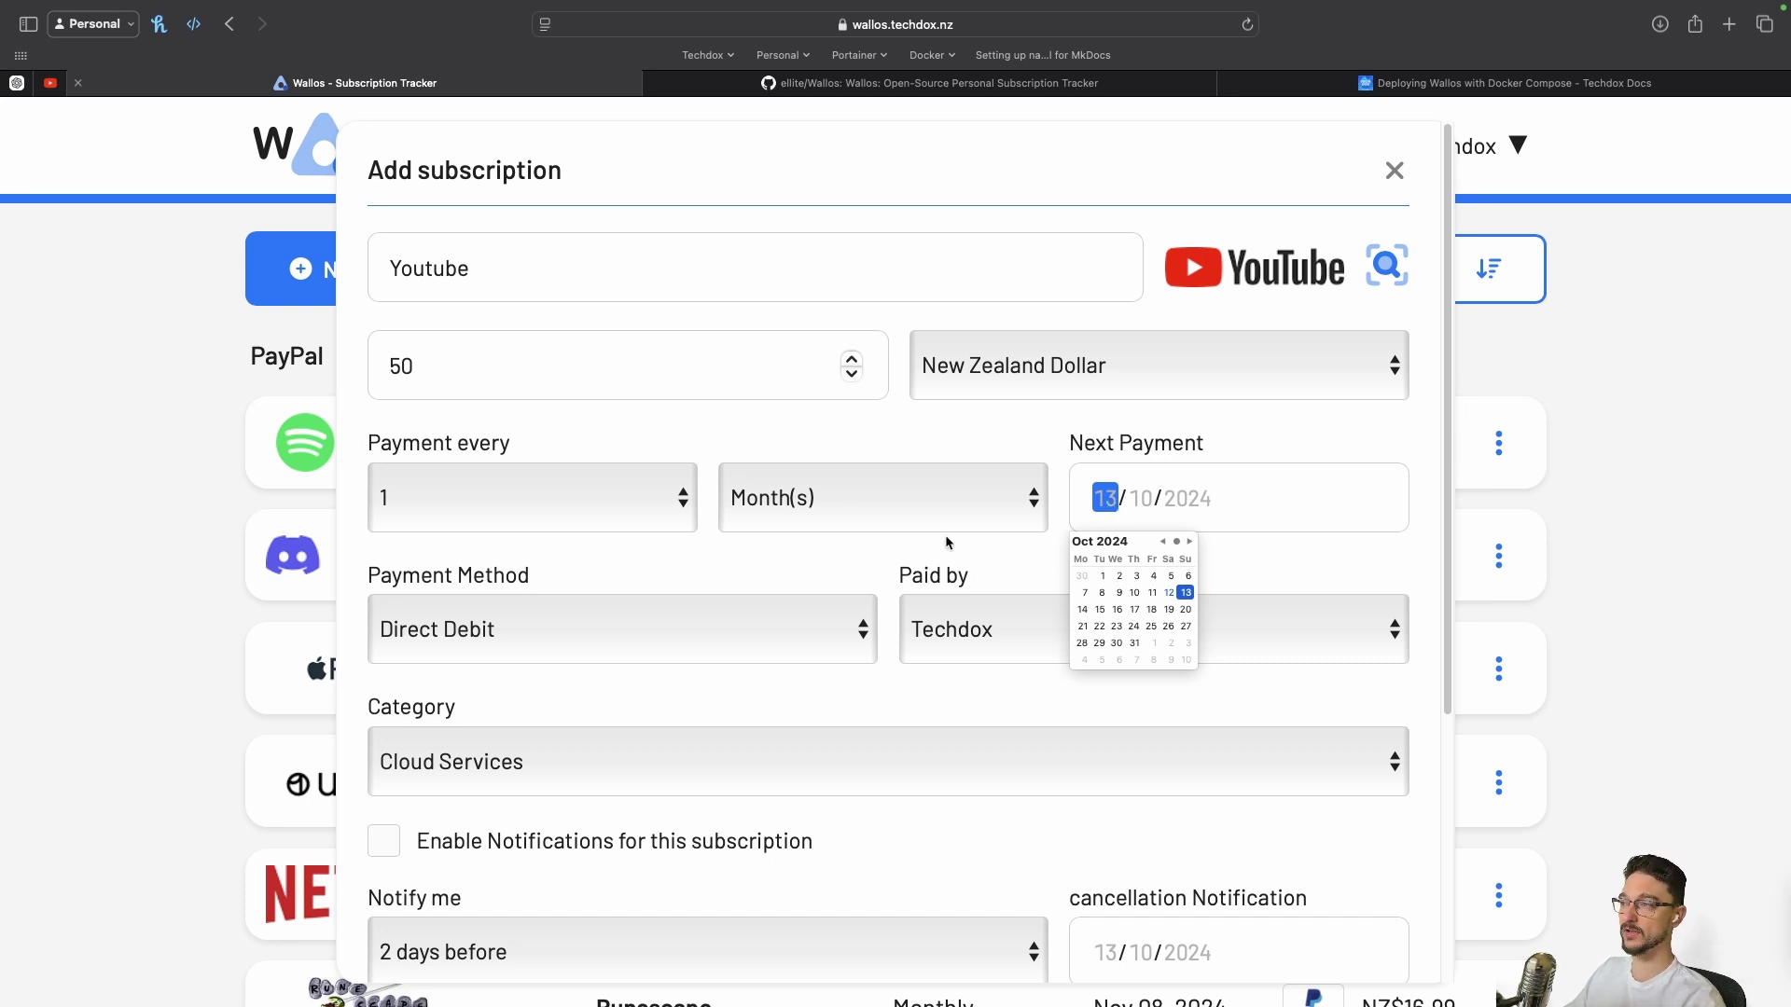
{"action": "left_click", "coordinate": [1083, 610]}
{"action": "left_click", "coordinate": [1079, 799]}
{"action": "scroll", "coordinate": [1076, 793], "scroll_direction": "down", "scroll_amount": 5}
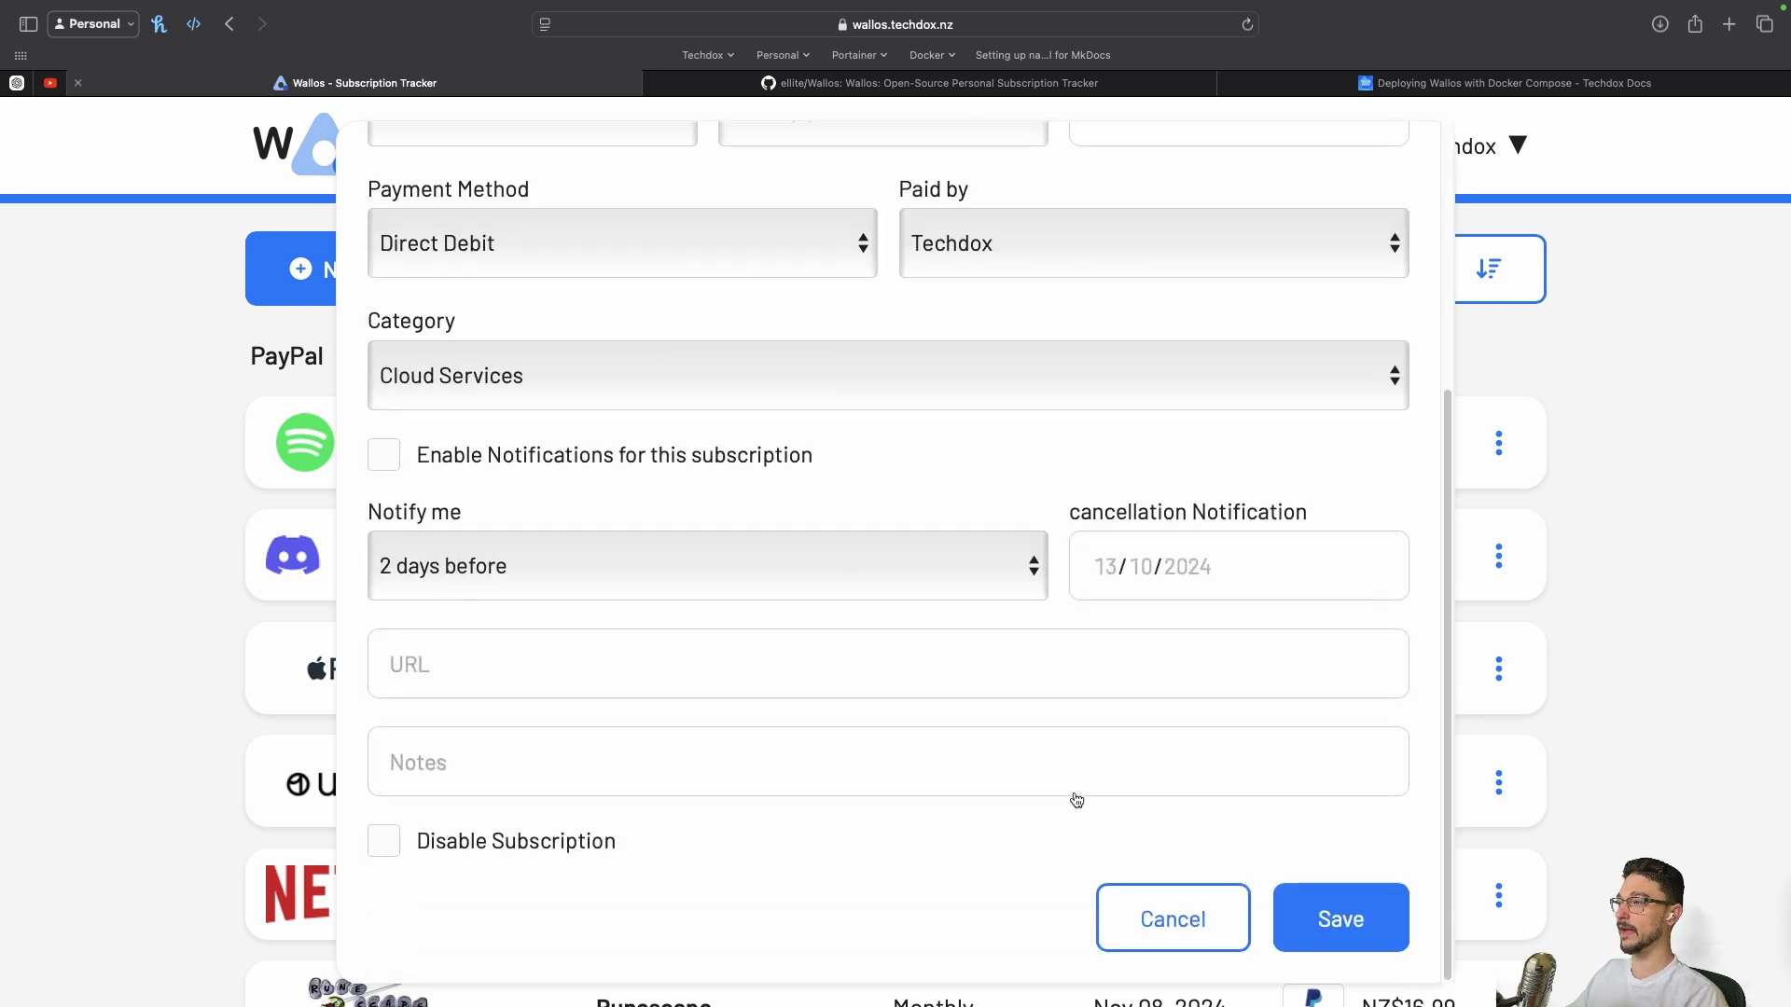
{"action": "left_click", "coordinate": [1337, 929]}
{"action": "scroll", "coordinate": [925, 795], "scroll_direction": "down", "scroll_amount": 10}
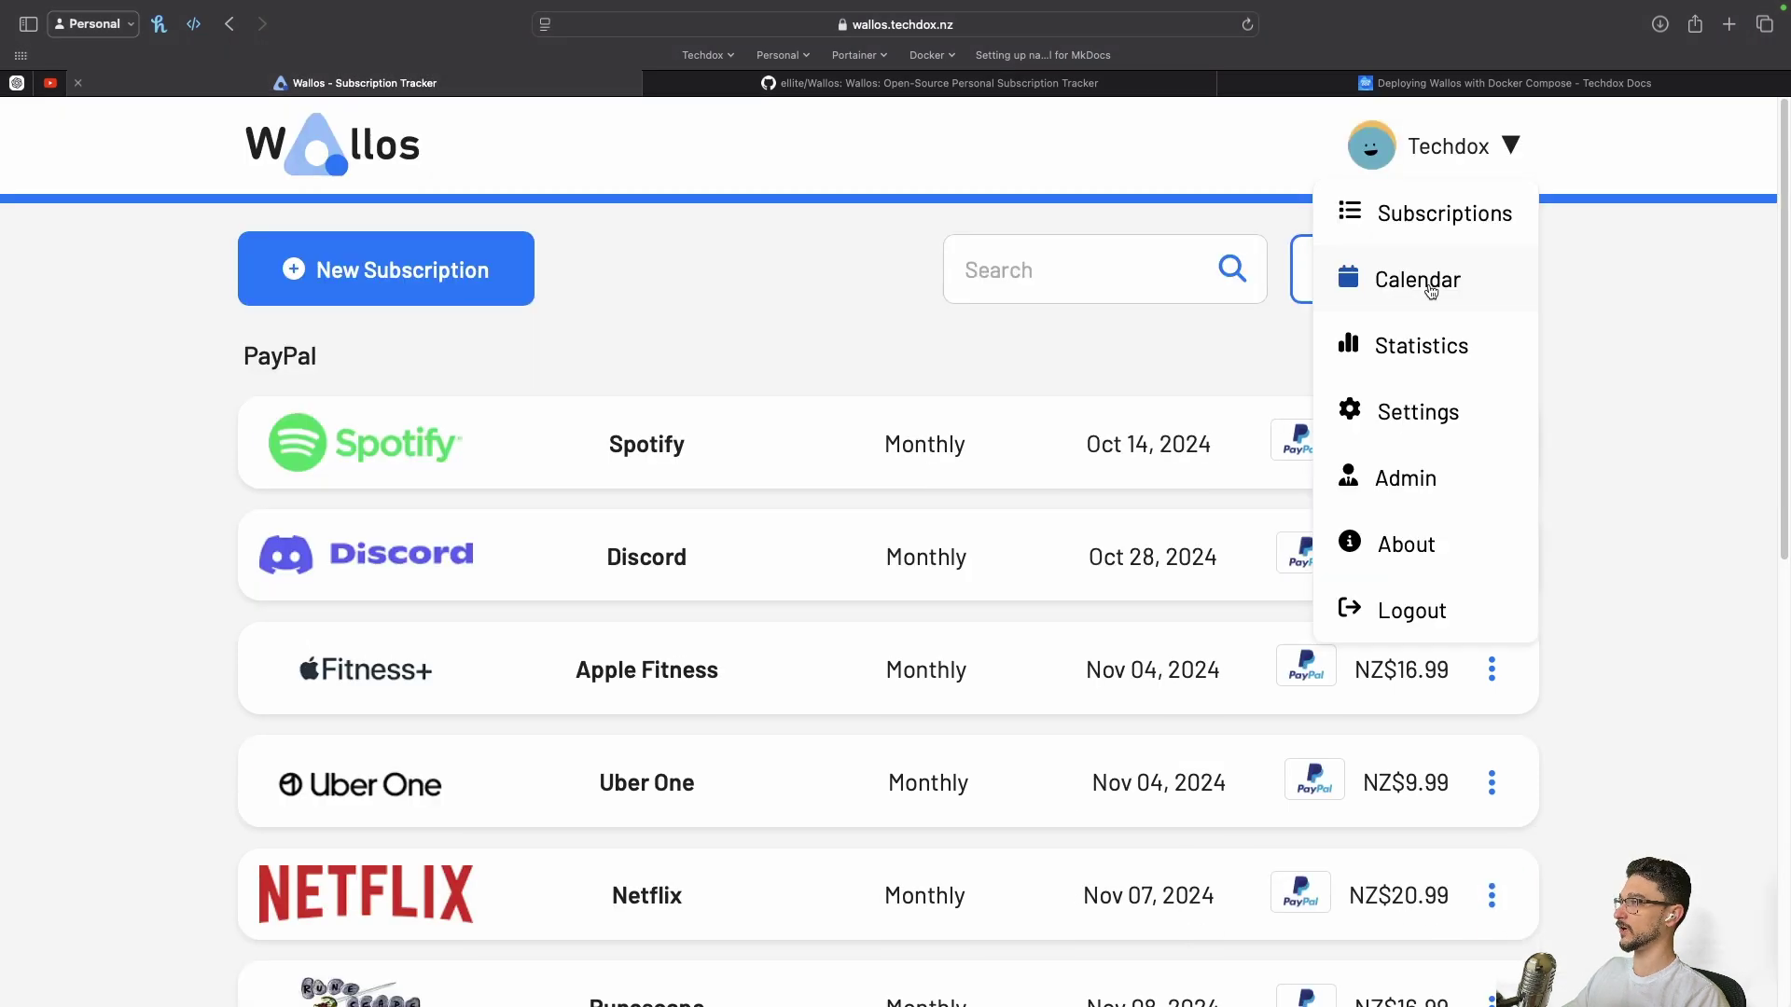
Check the Youtube payment on the October 2024 calendar, then return to the subscriptions list
{"action": "left_click", "coordinate": [1427, 284]}
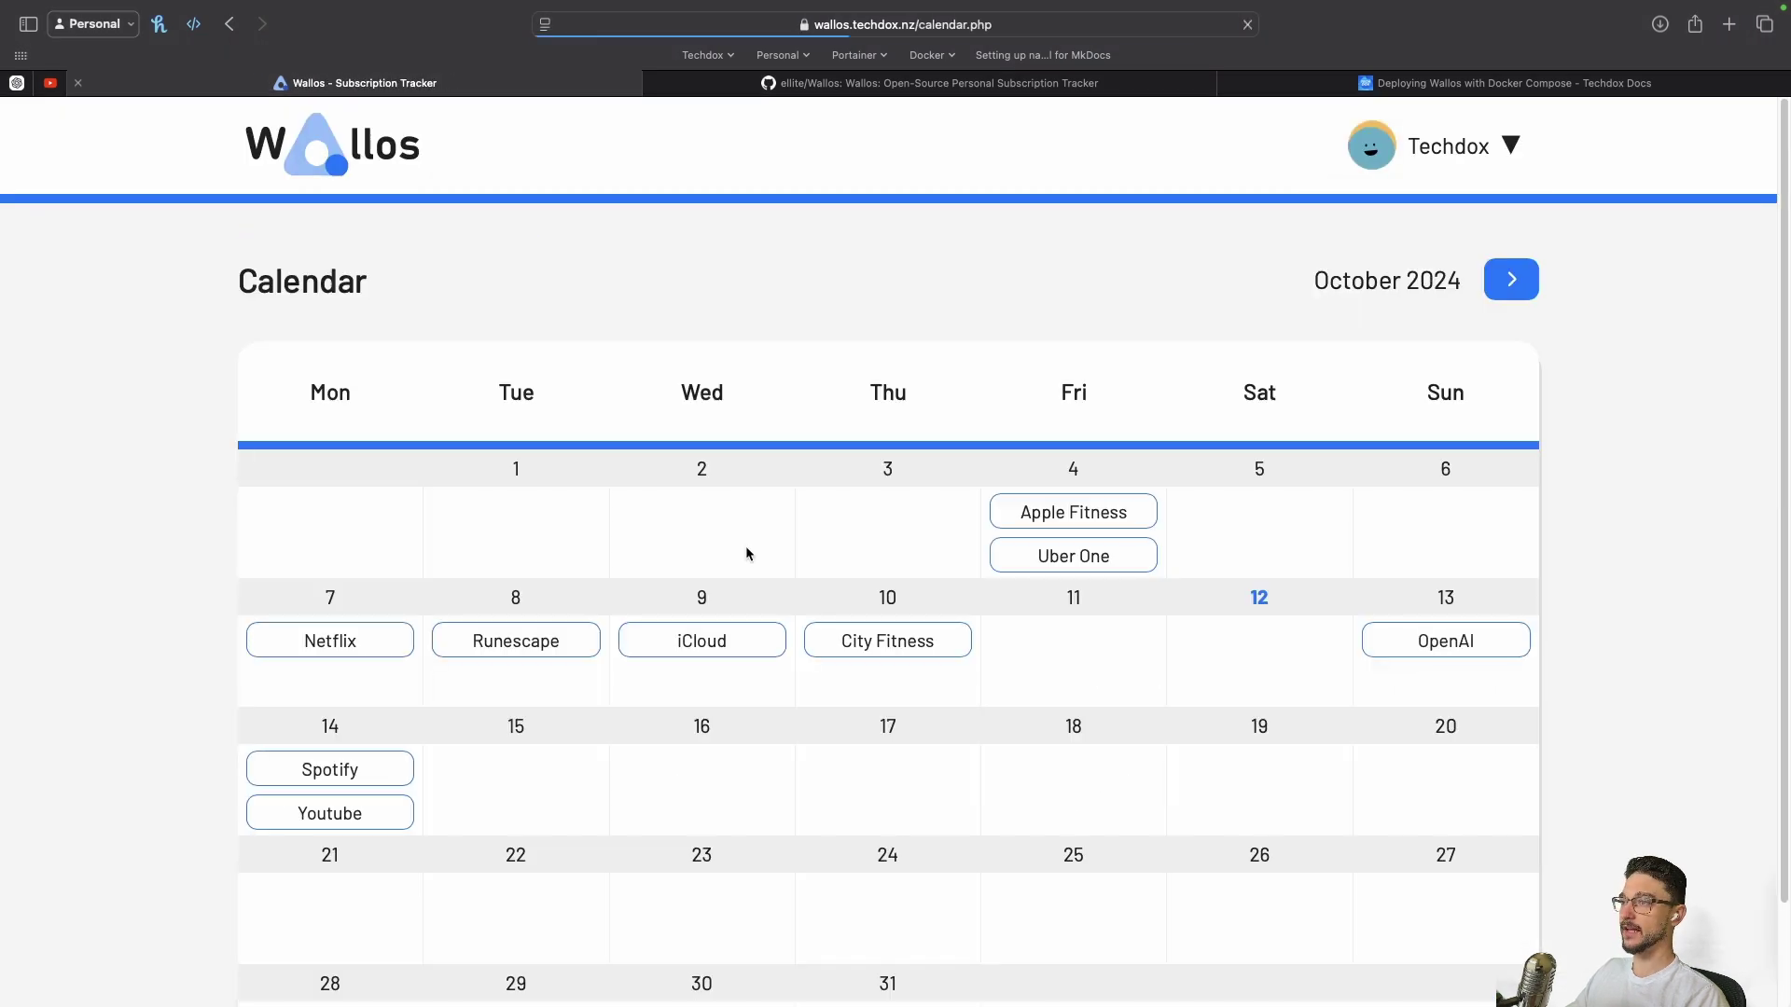
{"action": "left_click", "coordinate": [328, 815]}
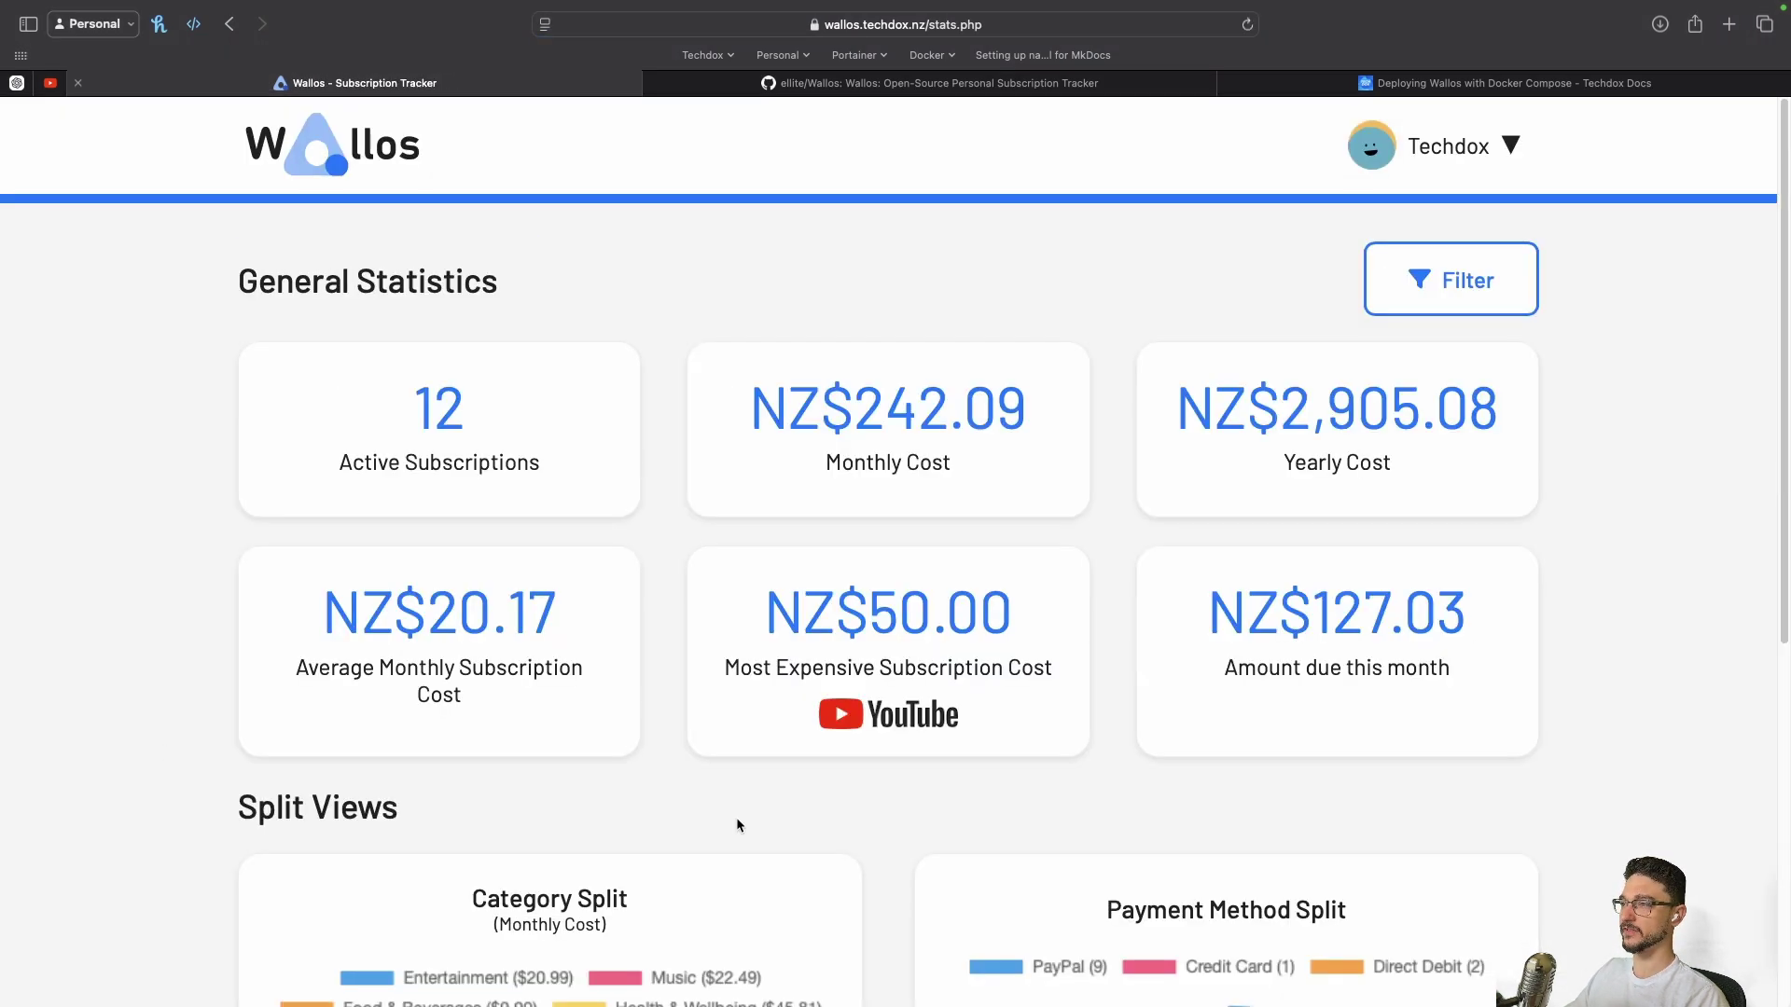
{"action": "scroll", "coordinate": [959, 714], "scroll_direction": "down", "scroll_amount": 2}
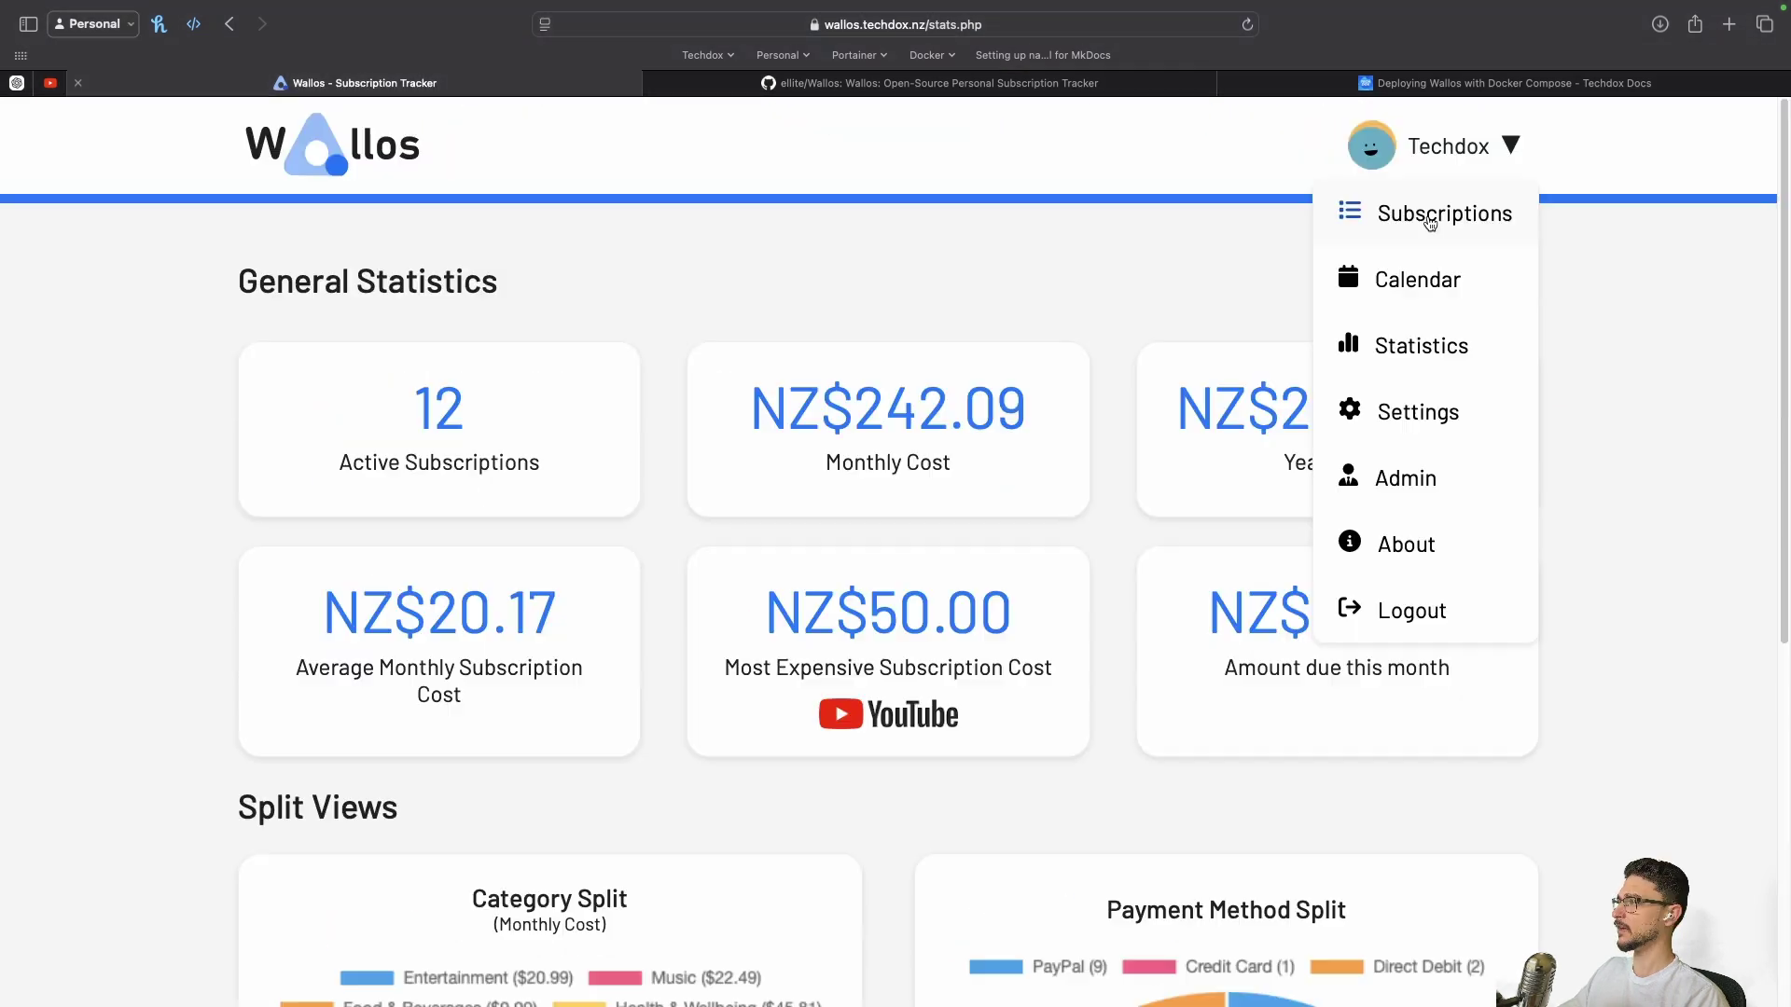
{"action": "left_click", "coordinate": [1440, 212]}
Delete the Youtube subscription from its options menu and confirm the deletion
{"action": "scroll", "coordinate": [685, 859], "scroll_direction": "down", "scroll_amount": 8}
{"action": "left_click", "coordinate": [1491, 821]}
{"action": "scroll", "coordinate": [1427, 886], "scroll_direction": "down", "scroll_amount": 2}
{"action": "left_click", "coordinate": [1391, 891]}
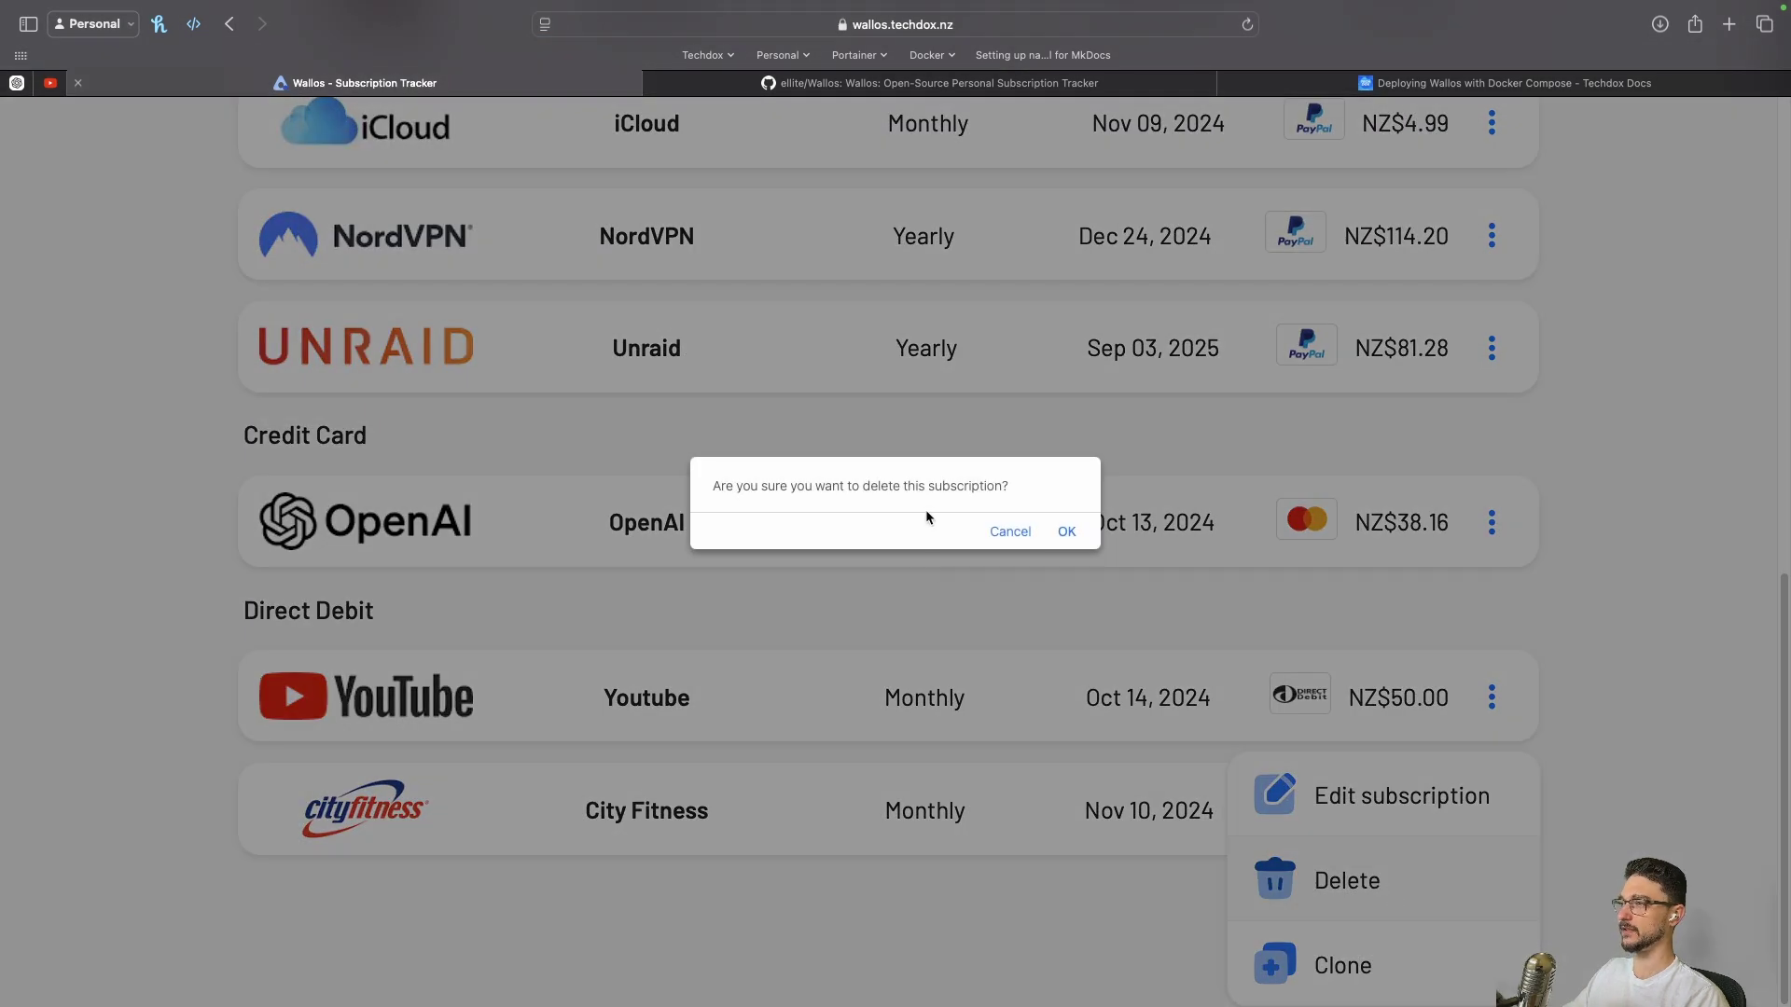
{"action": "left_click", "coordinate": [1067, 534]}
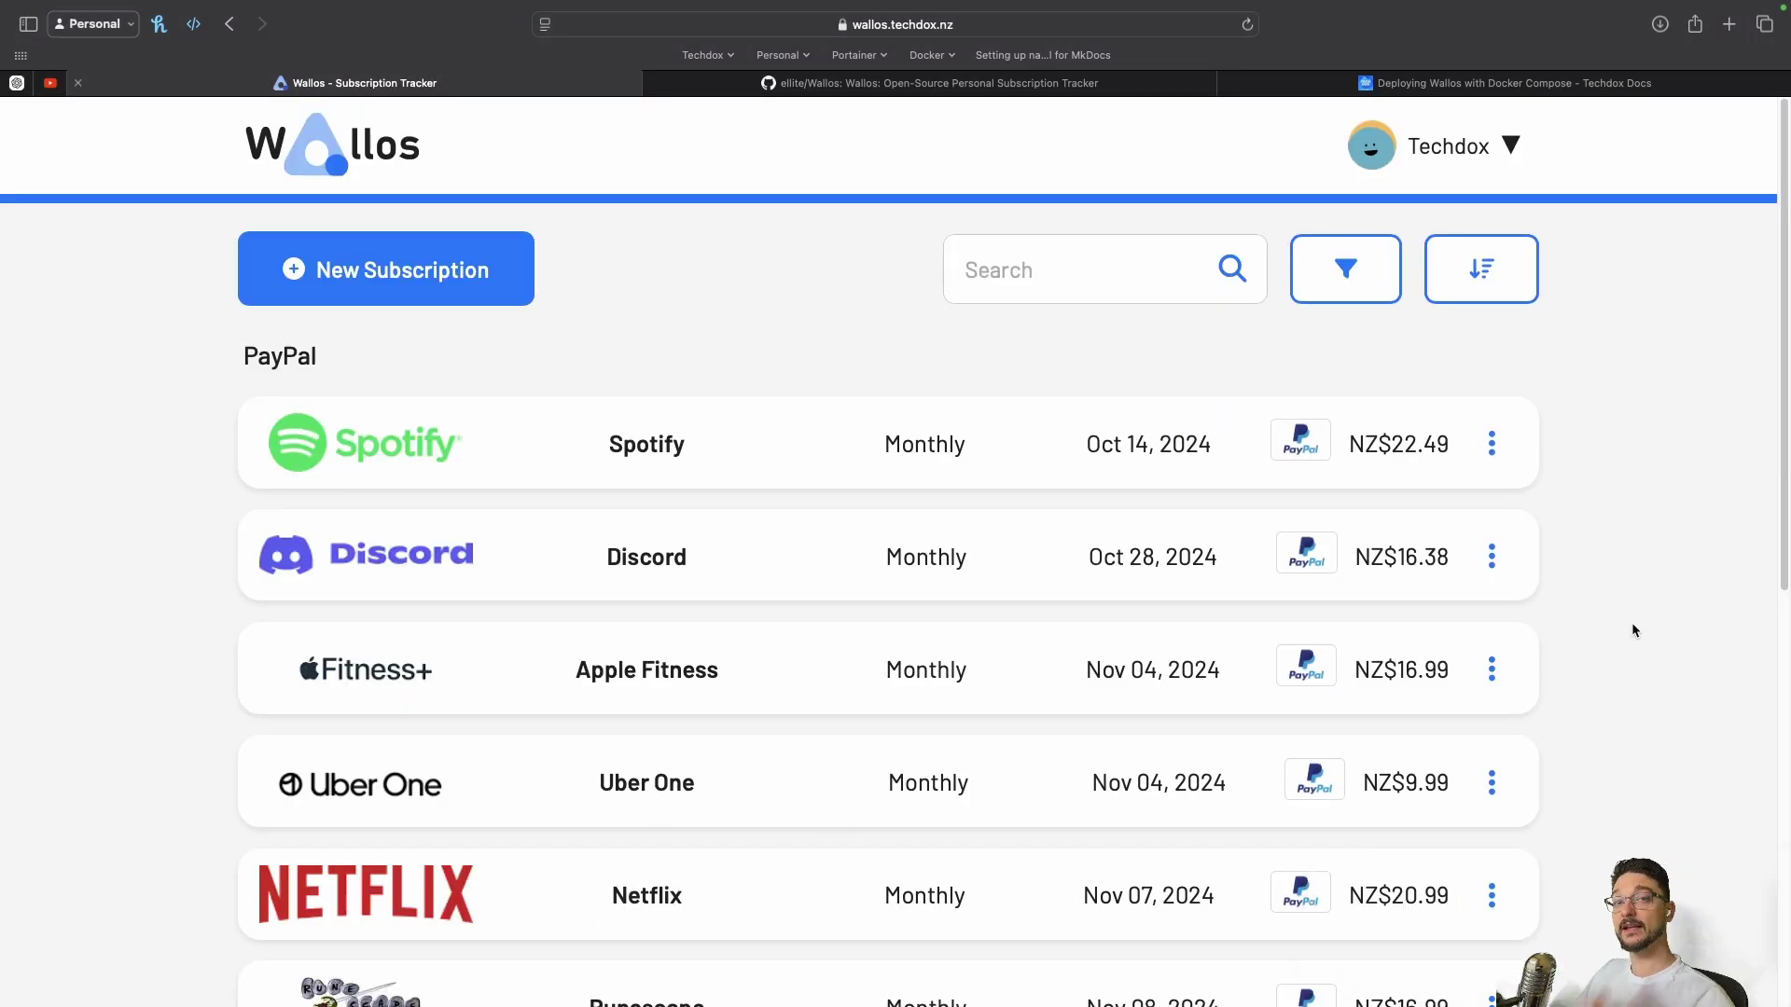
Scroll the Wallos GitHub README down to the Demo section and its database-reset note, then switch to the Techdox guide
{"action": "key", "text": "ctrl+Tab"}
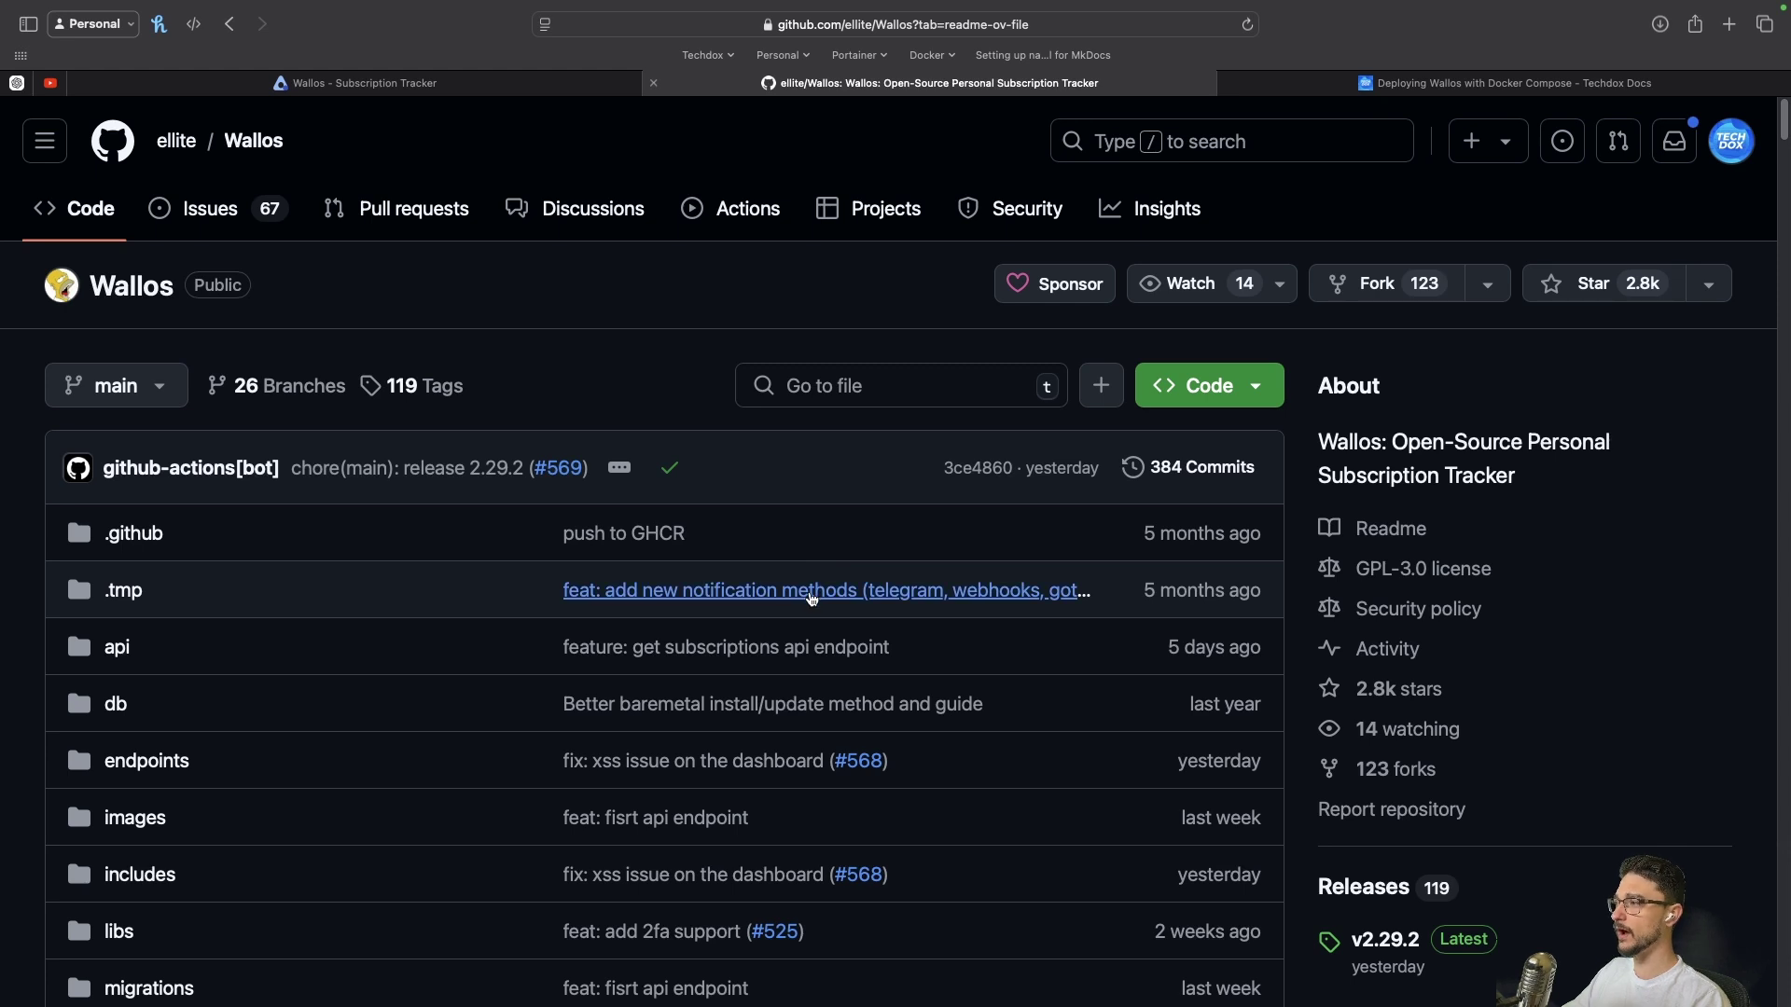
{"action": "scroll", "coordinate": [812, 599], "scroll_direction": "down", "scroll_amount": 12}
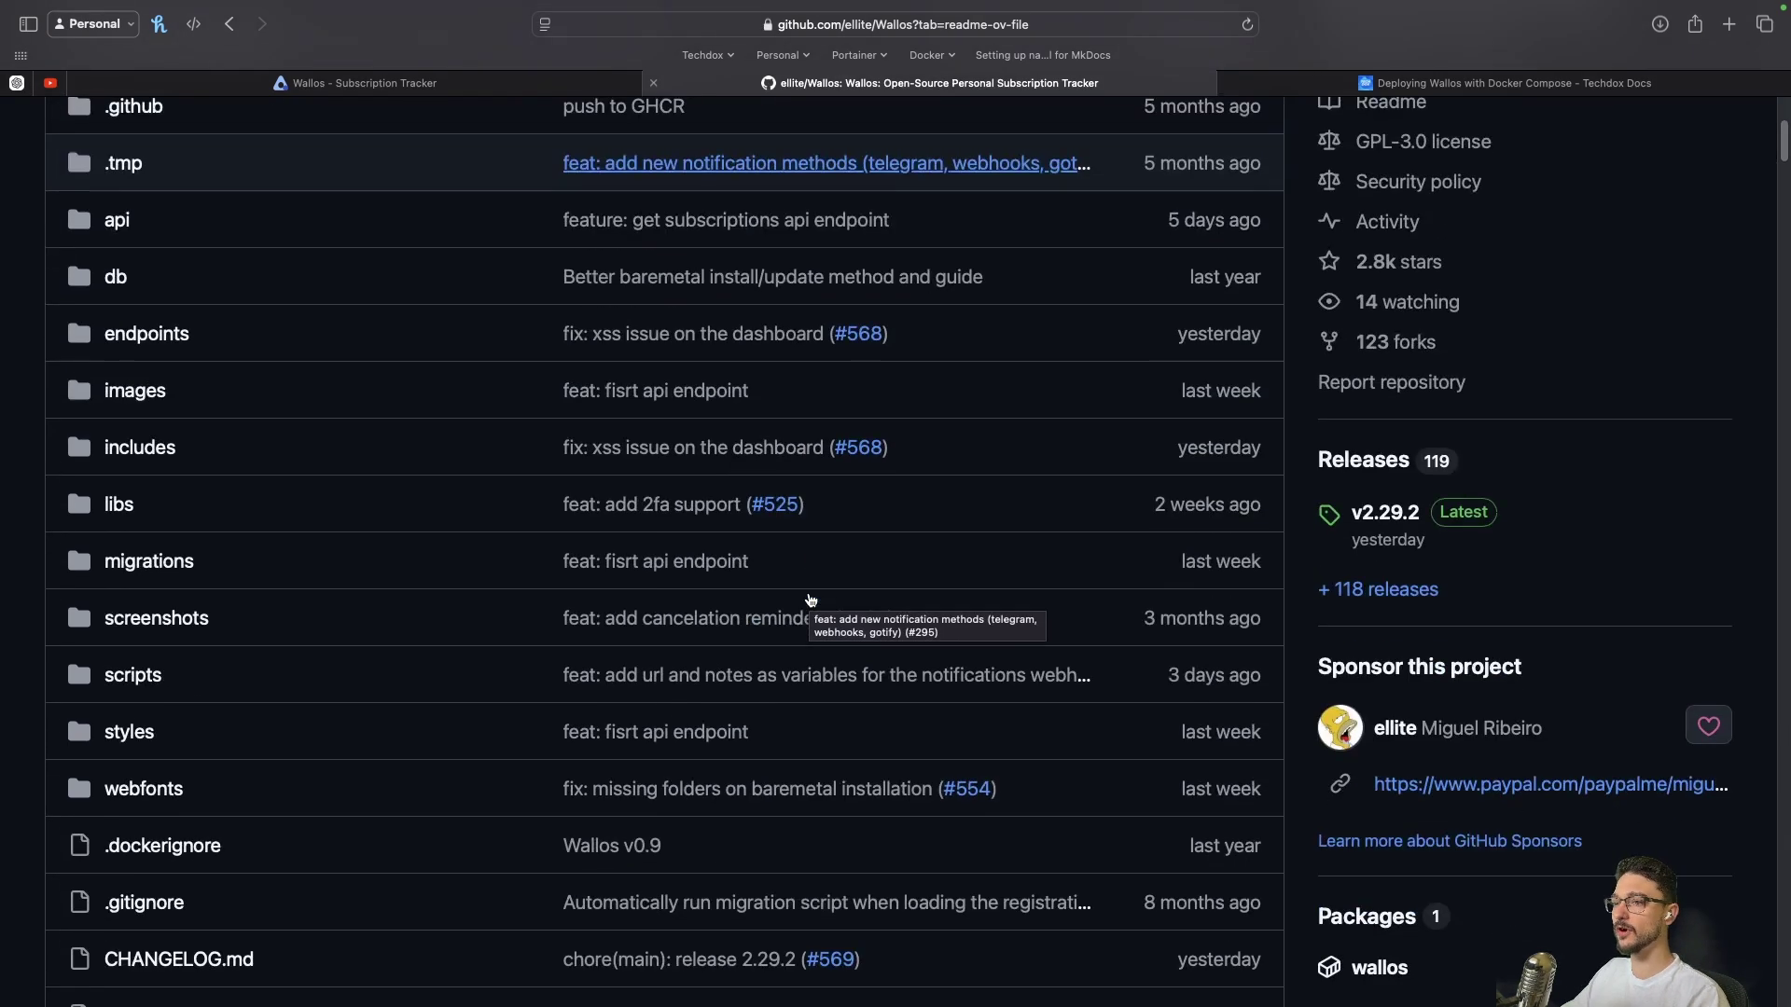
{"action": "scroll", "coordinate": [812, 600], "scroll_direction": "down", "scroll_amount": 20}
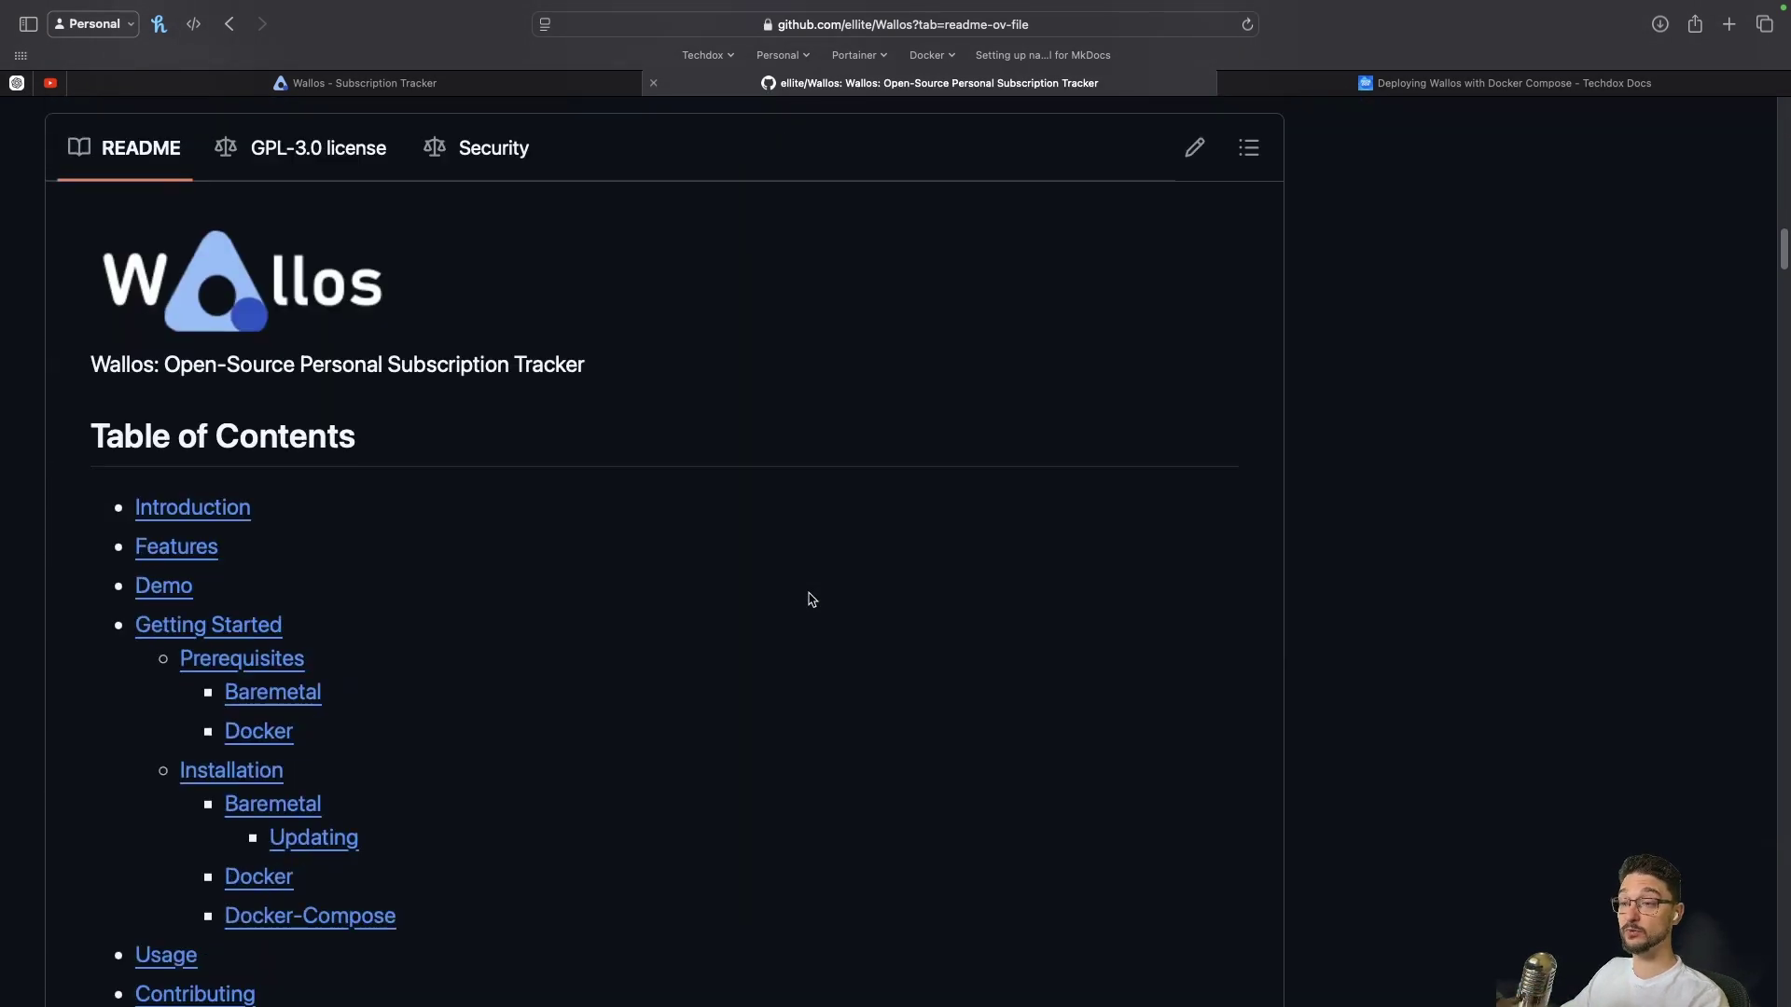
{"action": "scroll", "coordinate": [812, 599], "scroll_direction": "down", "scroll_amount": 17}
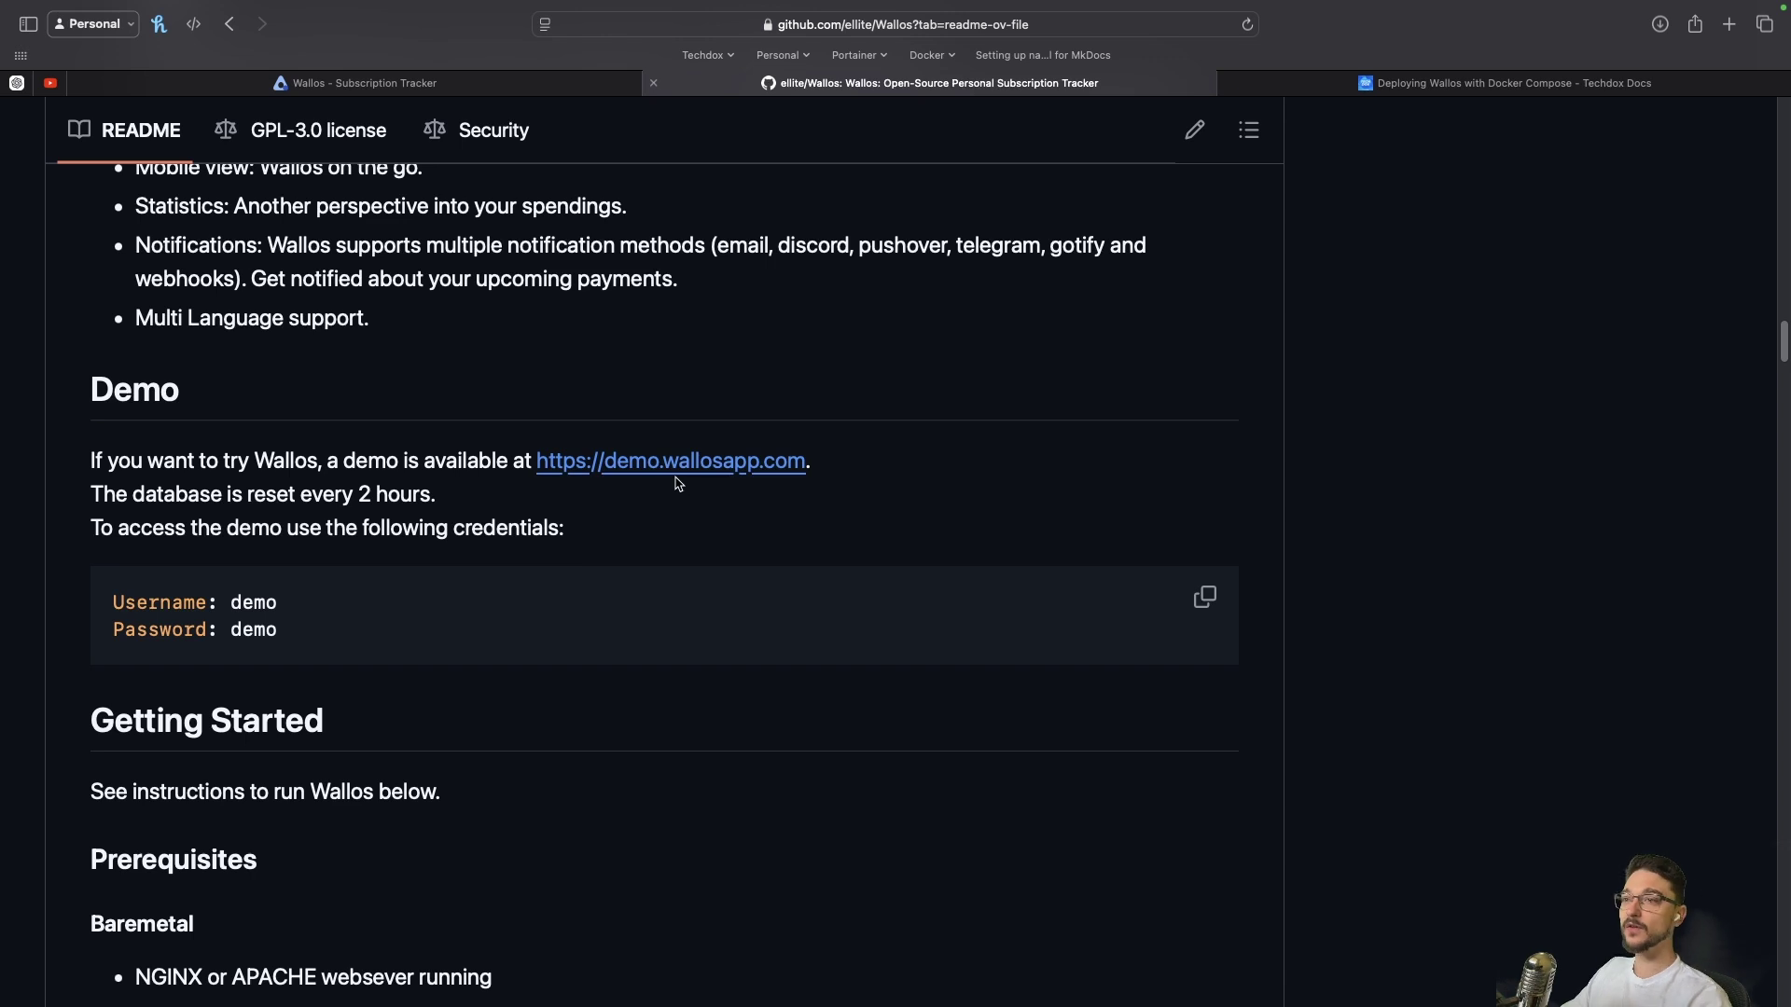
{"action": "double_click", "coordinate": [253, 630]}
{"action": "left_click_drag", "start_coordinate": [122, 493], "coordinate": [476, 505]}
{"action": "left_click", "coordinate": [477, 505]}
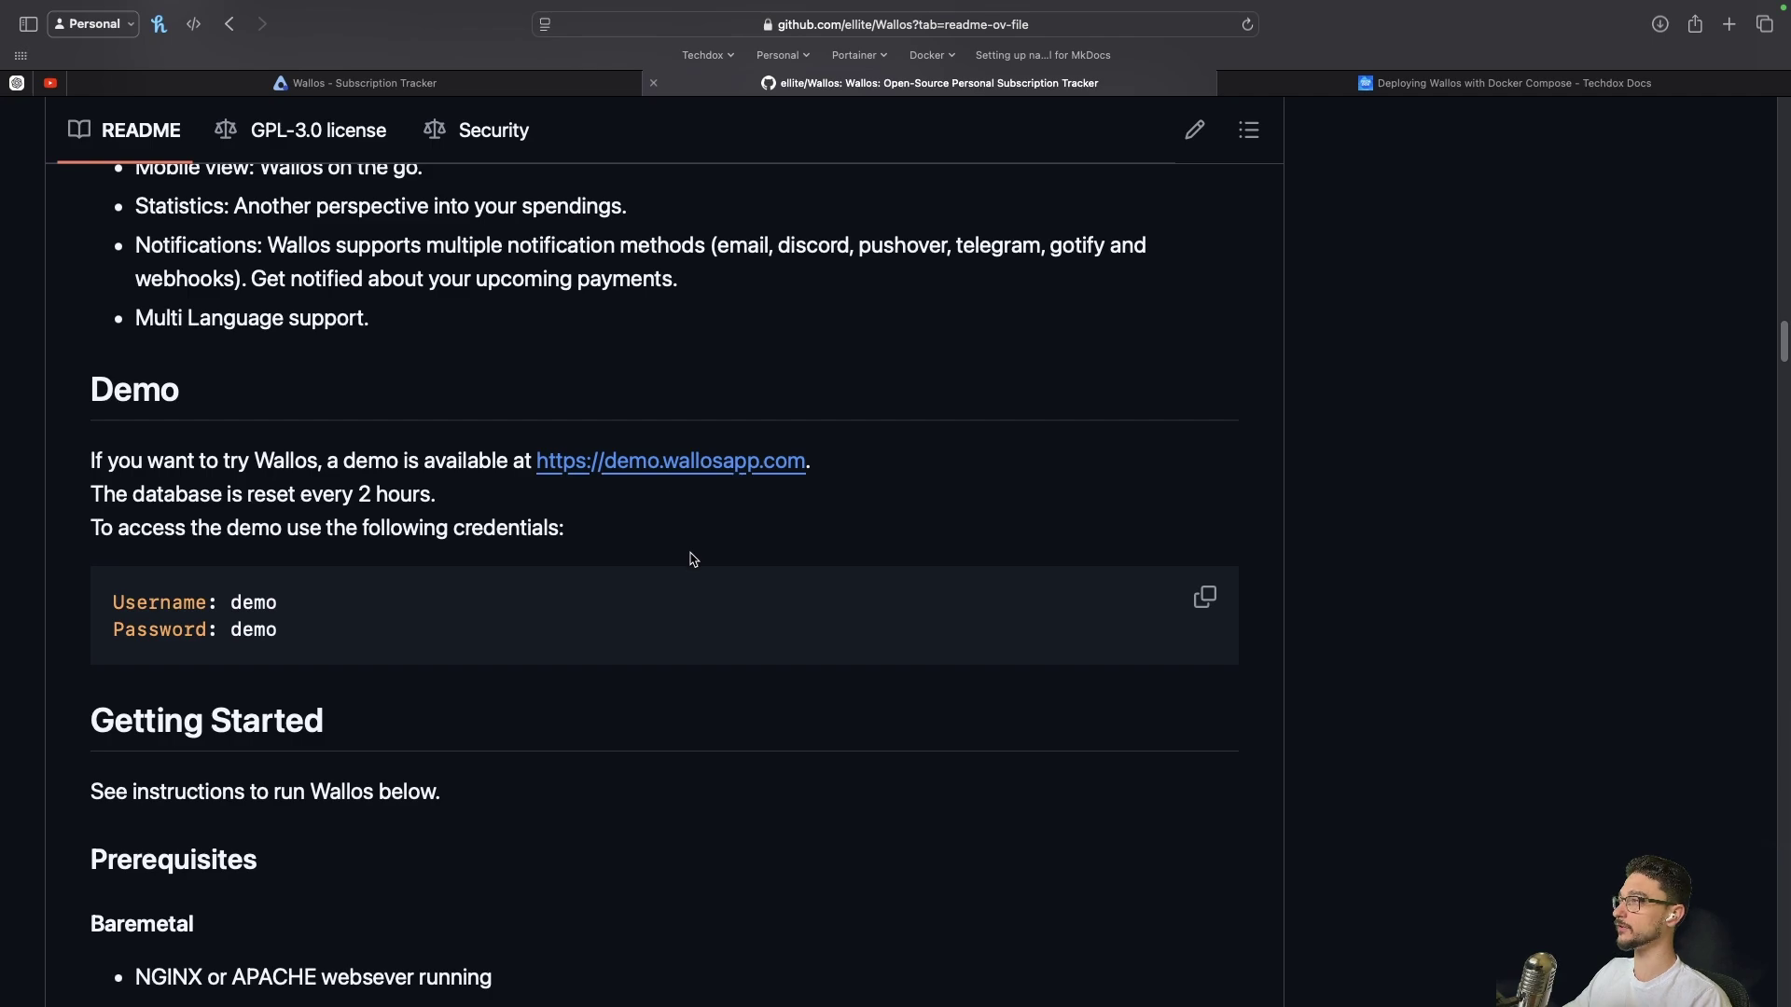
{"action": "key", "text": "ctrl+Tab"}
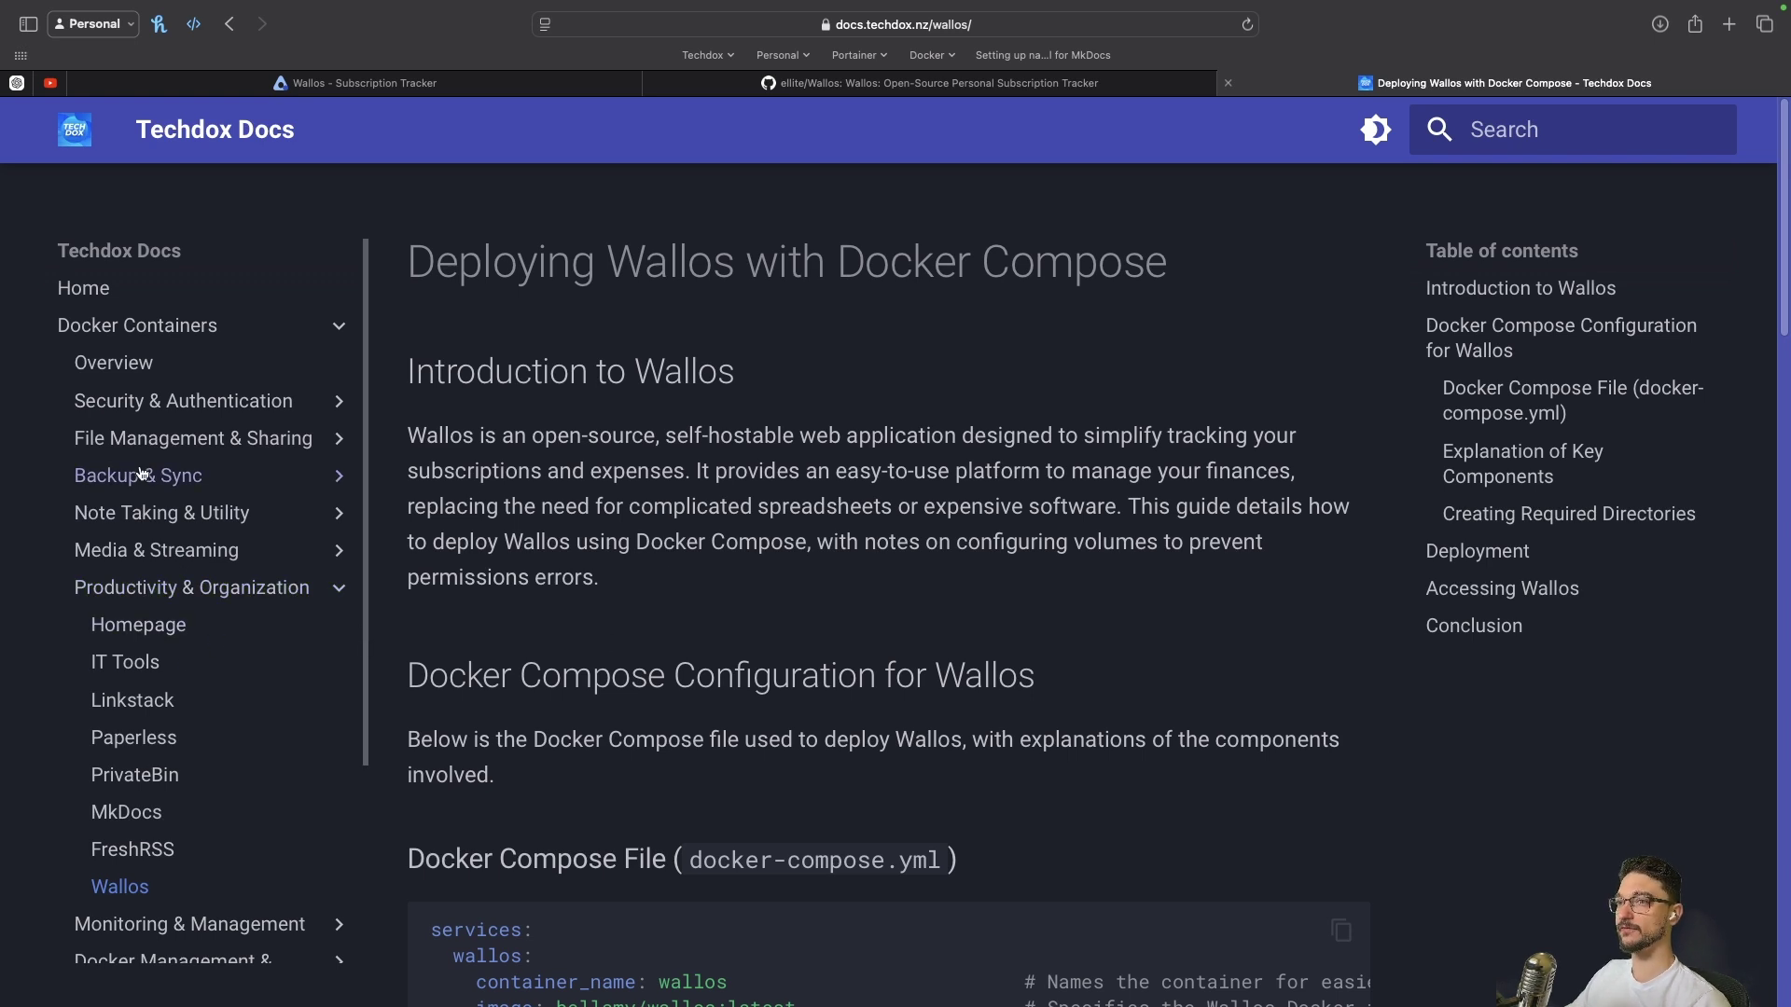
Review the guide's Docker Compose code block, then the Creating Required Directories and Deployment sections
{"action": "scroll", "coordinate": [779, 585], "scroll_direction": "down", "scroll_amount": 5}
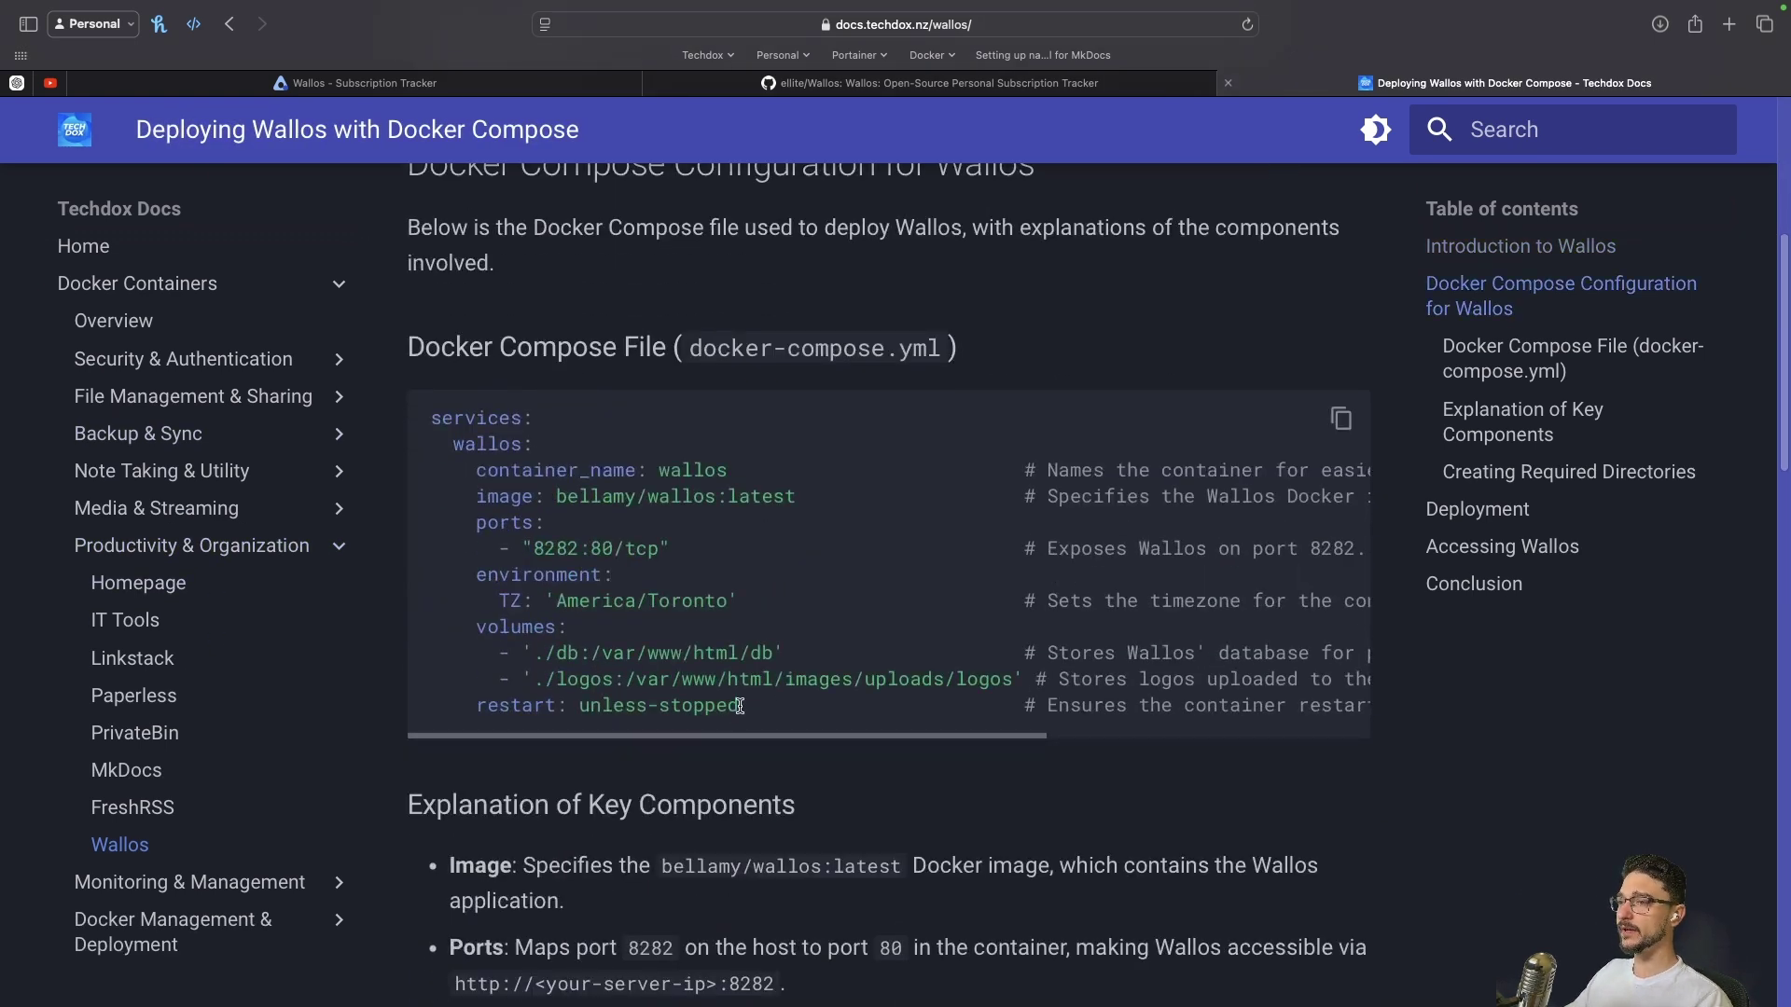
{"action": "left_click_drag", "start_coordinate": [743, 709], "coordinate": [415, 419]}
{"action": "left_click", "coordinate": [725, 607]}
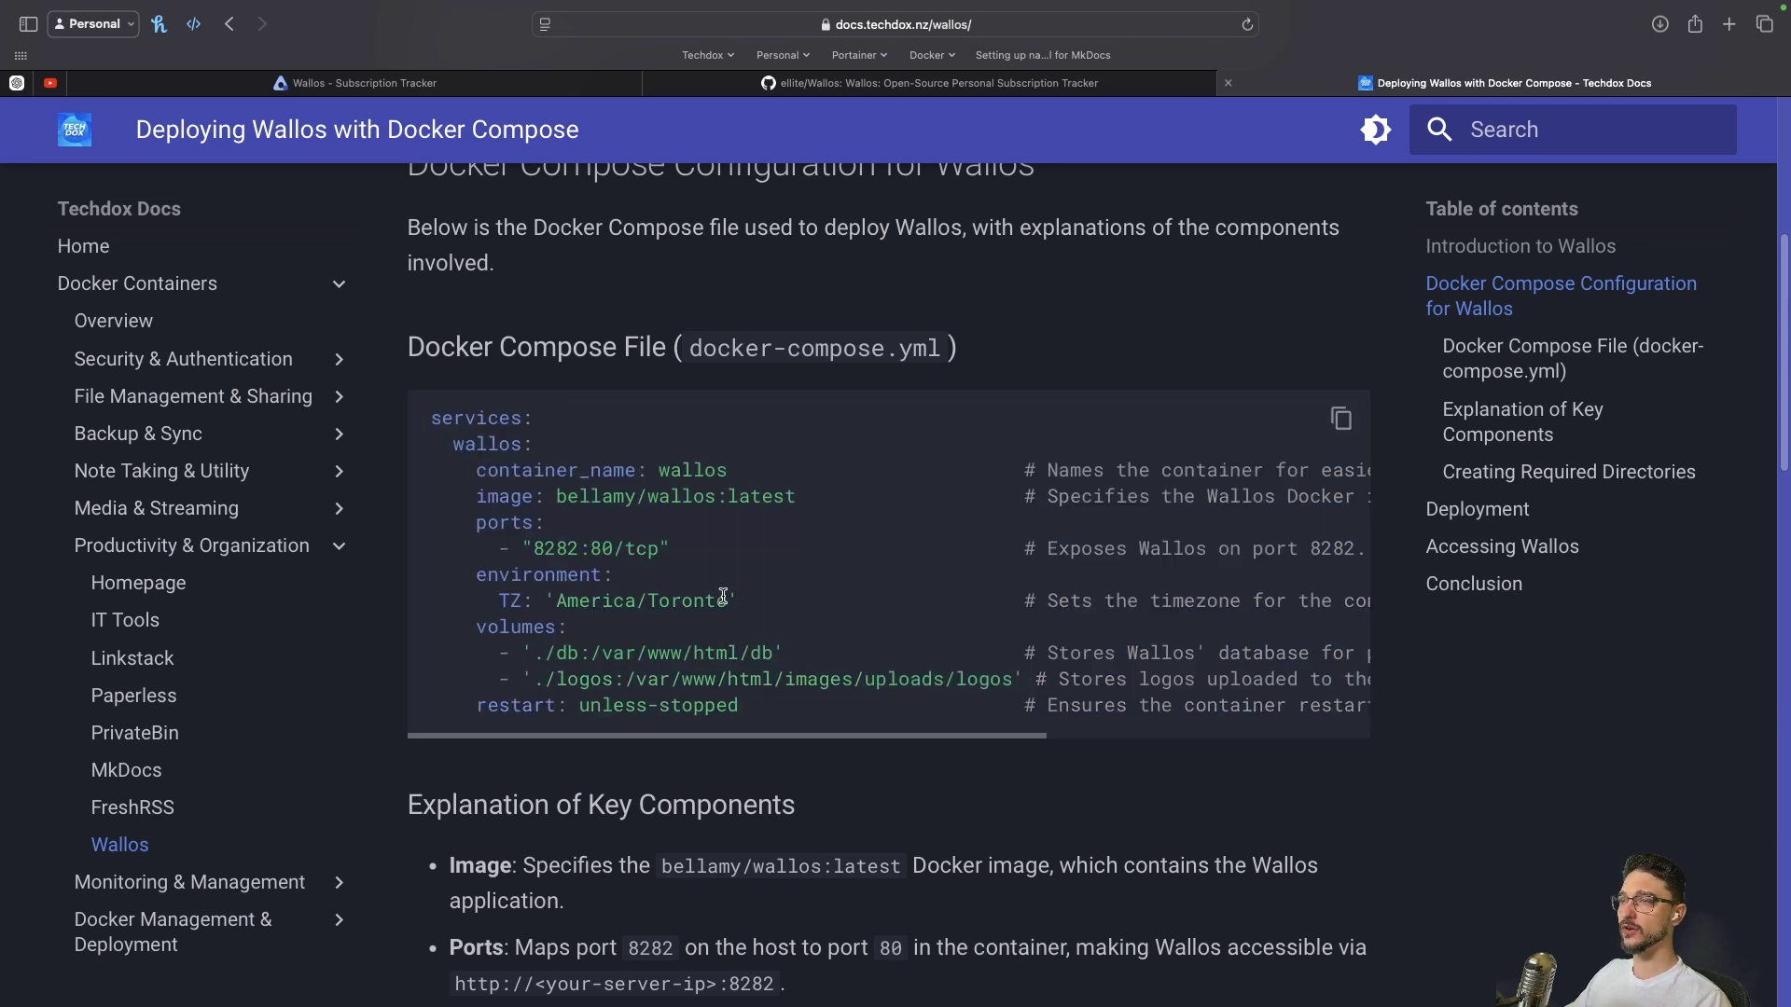
{"action": "left_click_drag", "start_coordinate": [759, 711], "coordinate": [415, 418]}
{"action": "left_click", "coordinate": [727, 628]}
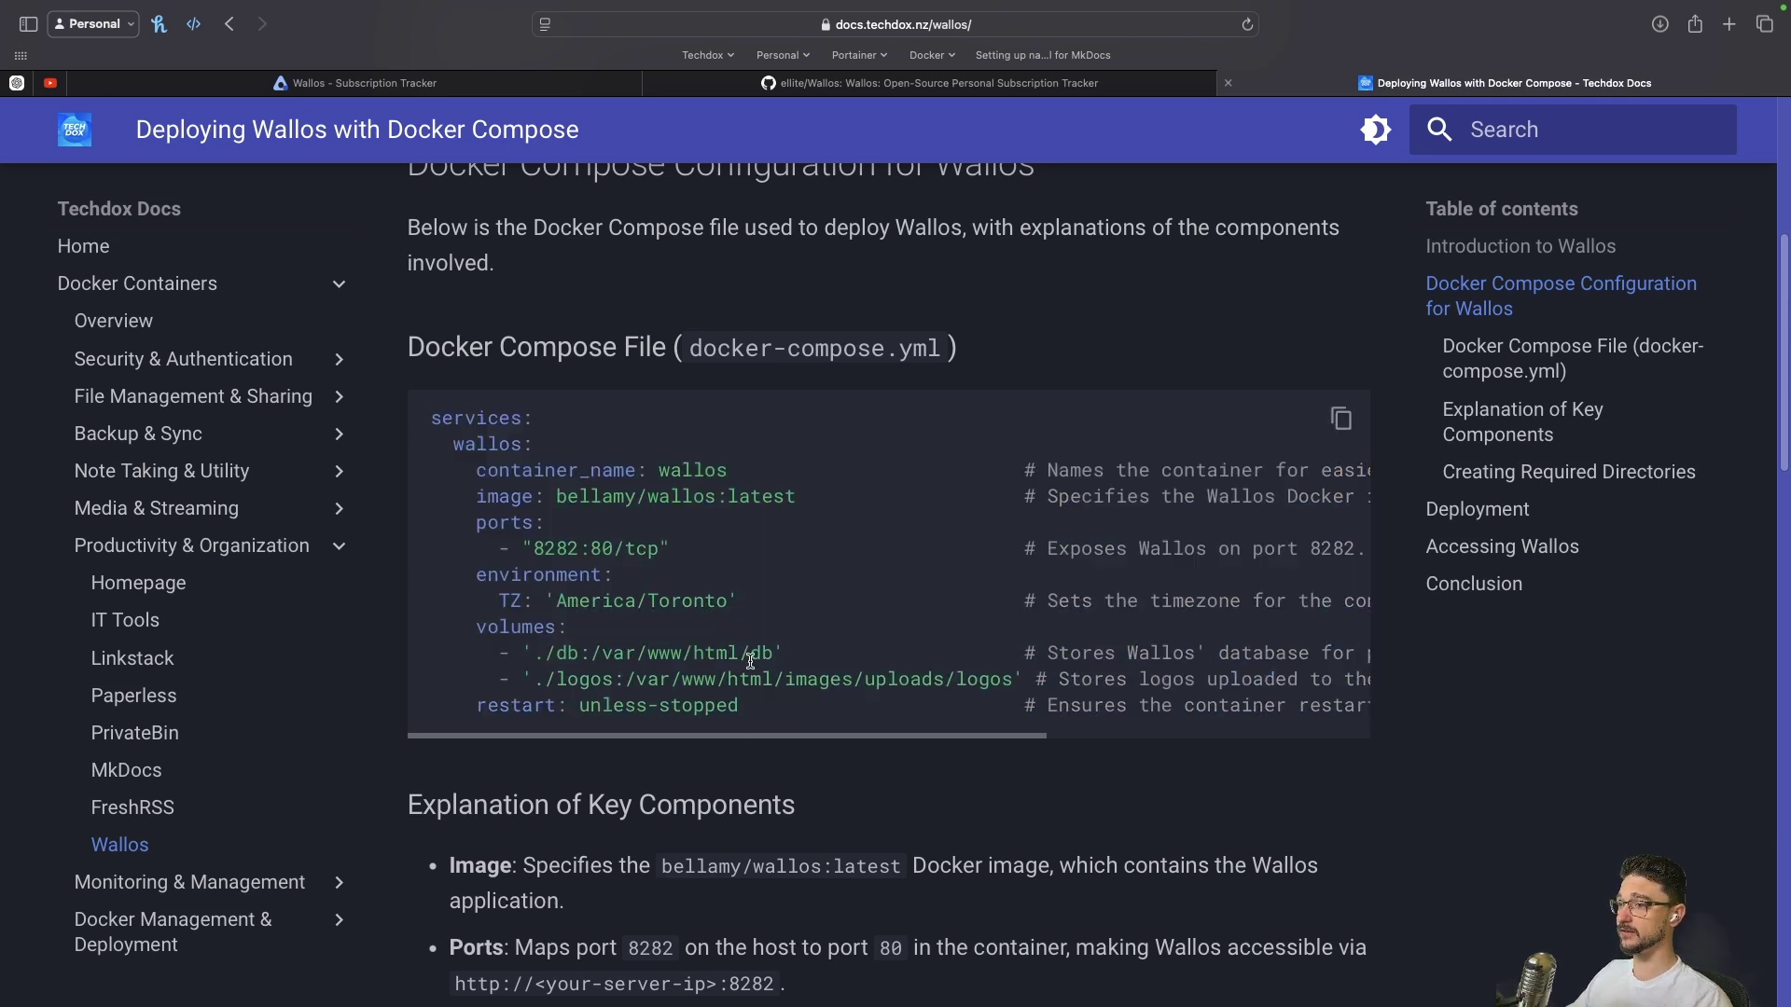
{"action": "scroll", "coordinate": [751, 662], "scroll_direction": "down", "scroll_amount": 10}
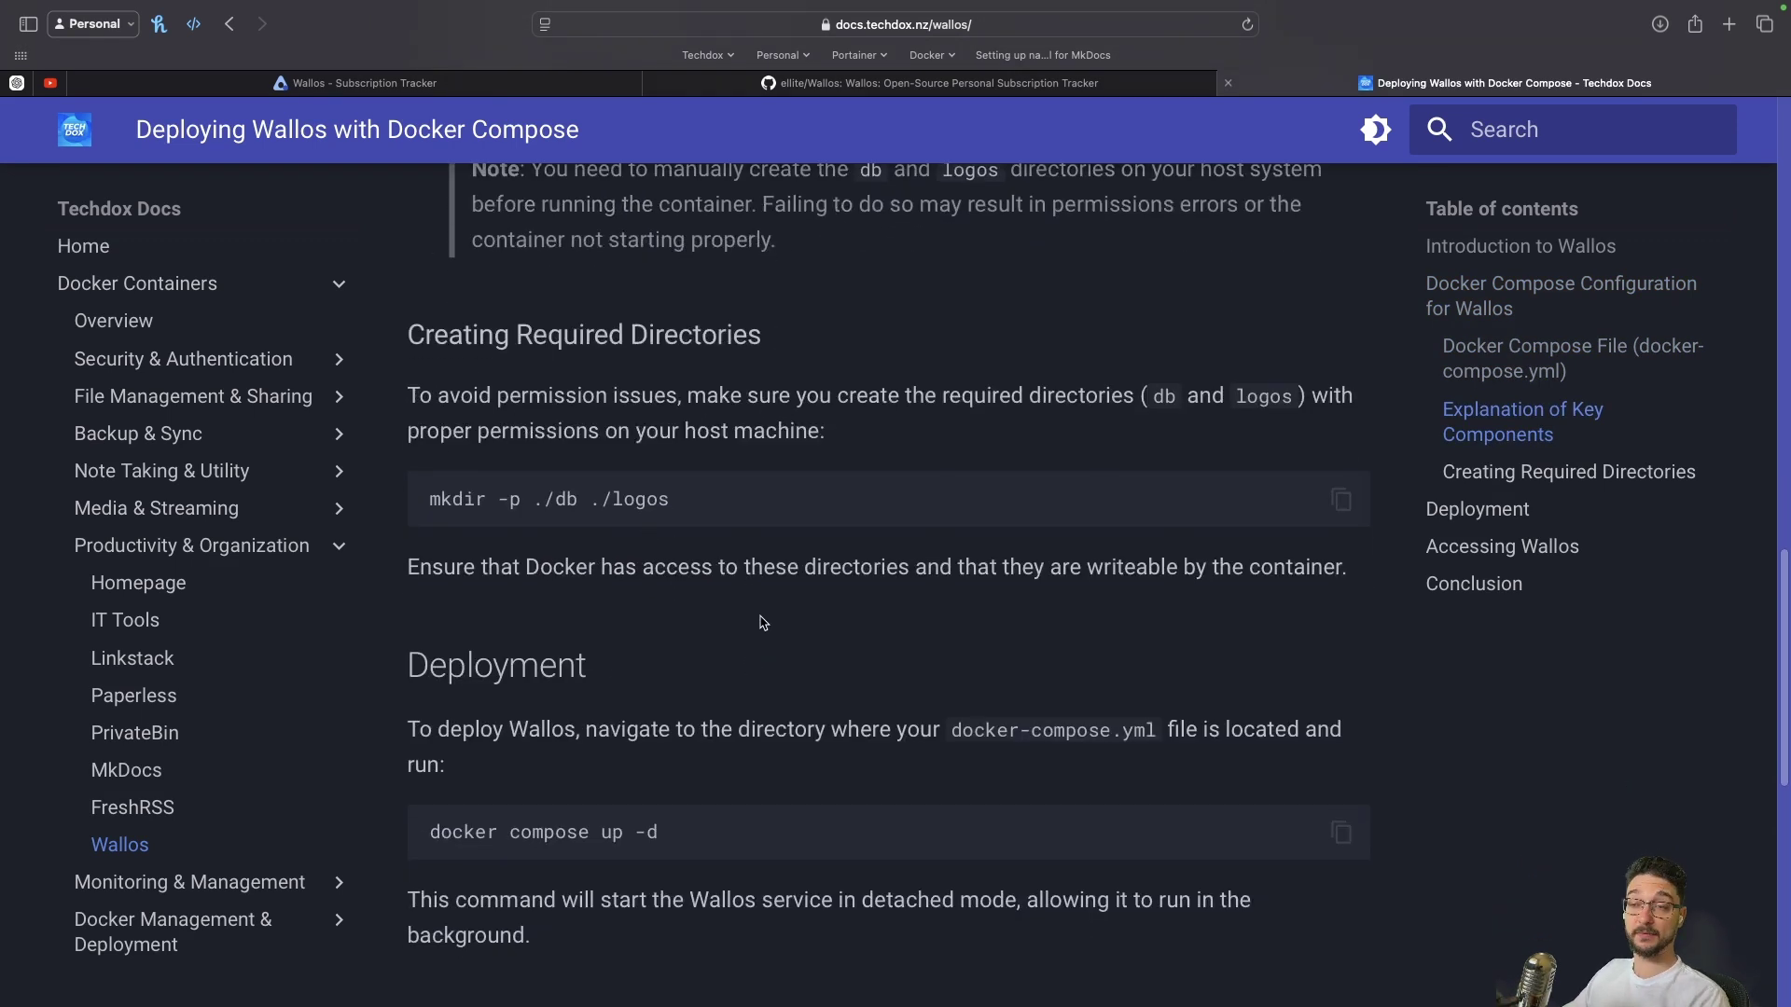
{"action": "scroll", "coordinate": [765, 625], "scroll_direction": "up", "scroll_amount": 2}
{"action": "scroll", "coordinate": [768, 633], "scroll_direction": "down", "scroll_amount": 3}
{"action": "scroll", "coordinate": [768, 634], "scroll_direction": "down", "scroll_amount": 4}
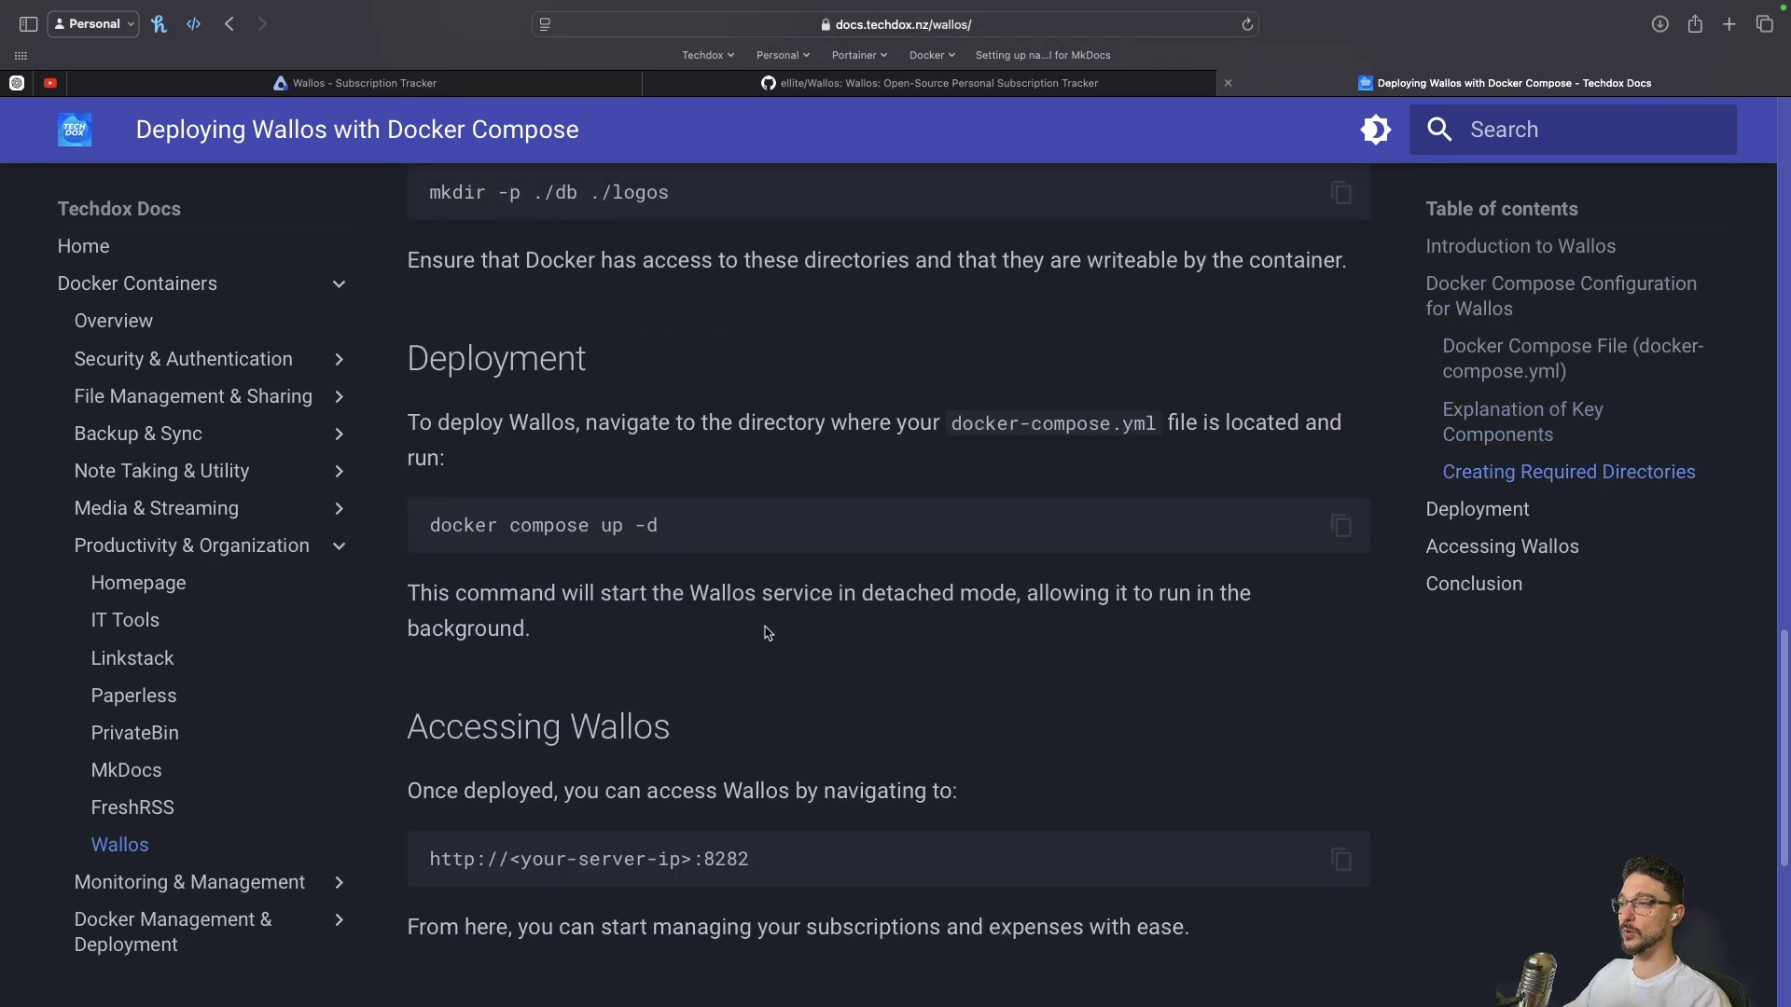
{"action": "scroll", "coordinate": [765, 625], "scroll_direction": "up", "scroll_amount": 12}
{"action": "scroll", "coordinate": [765, 627], "scroll_direction": "up", "scroll_amount": 12}
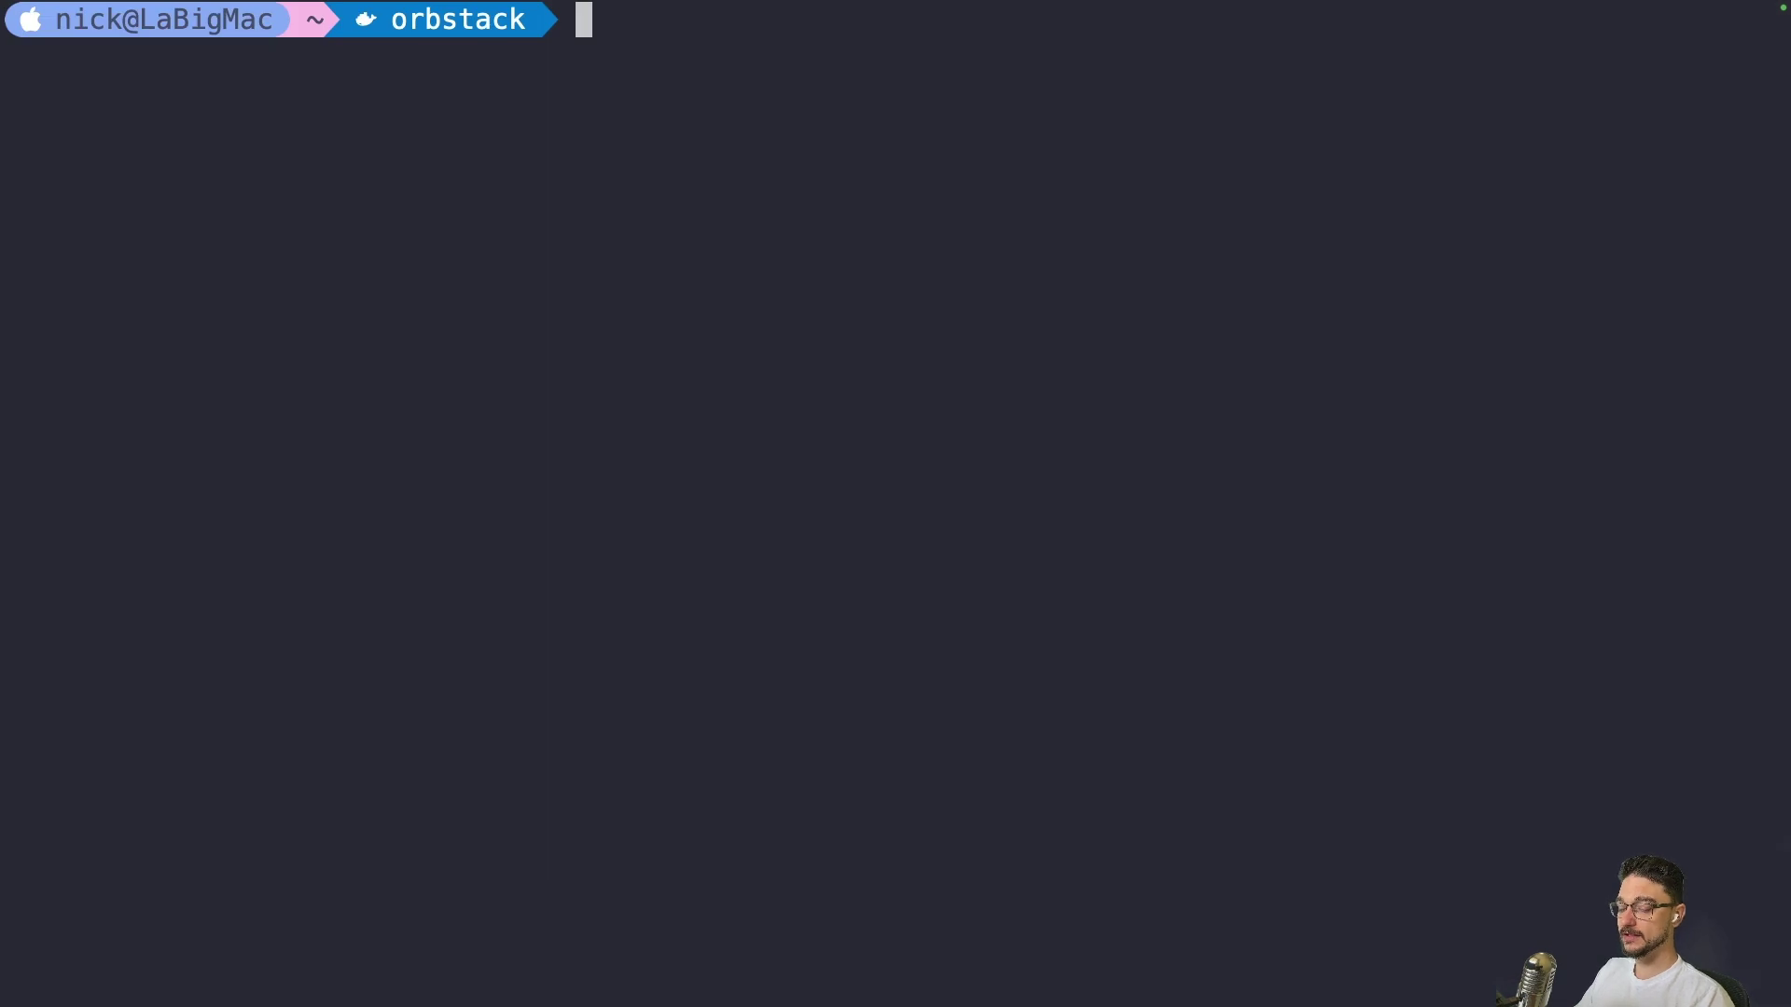
SSH into the sandbox server and change into the docker folder
{"action": "key", "text": "ctrl+r"}
{"action": "type", "text": "ssh sandbox"}
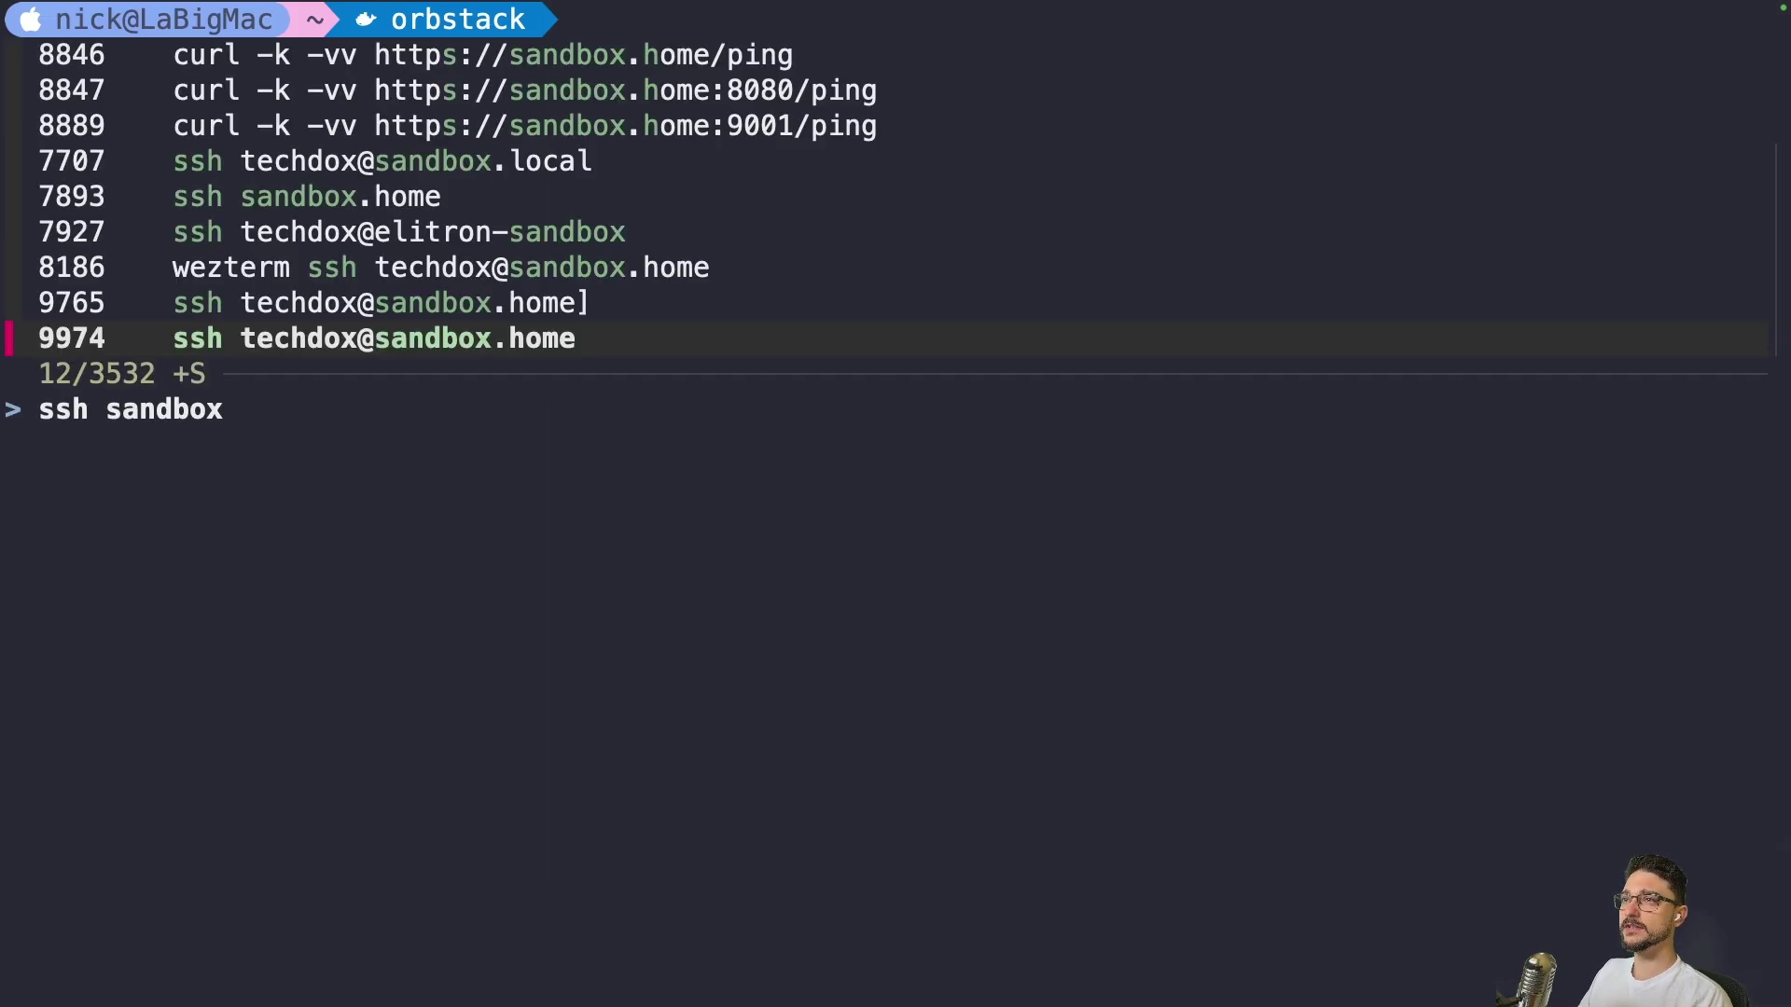
{"action": "key", "text": "Return"}
{"action": "key", "text": "Return"}
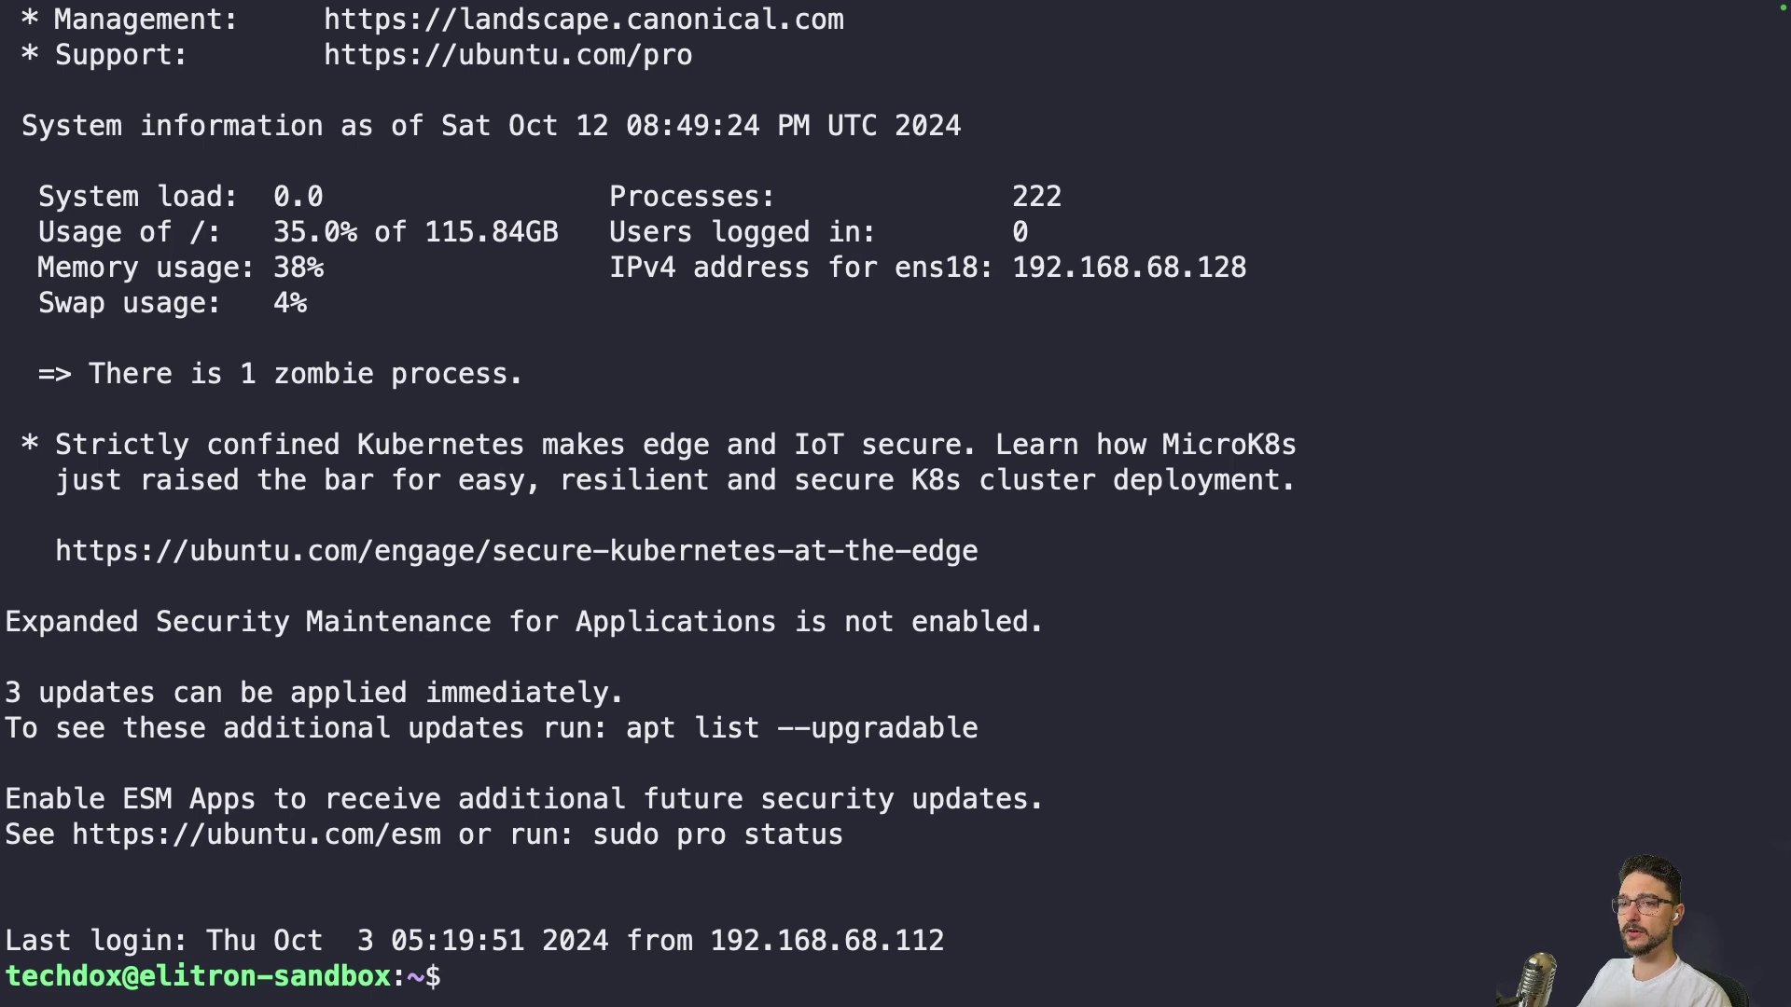
{"action": "type", "text": "clear"}
{"action": "key", "text": "Return"}
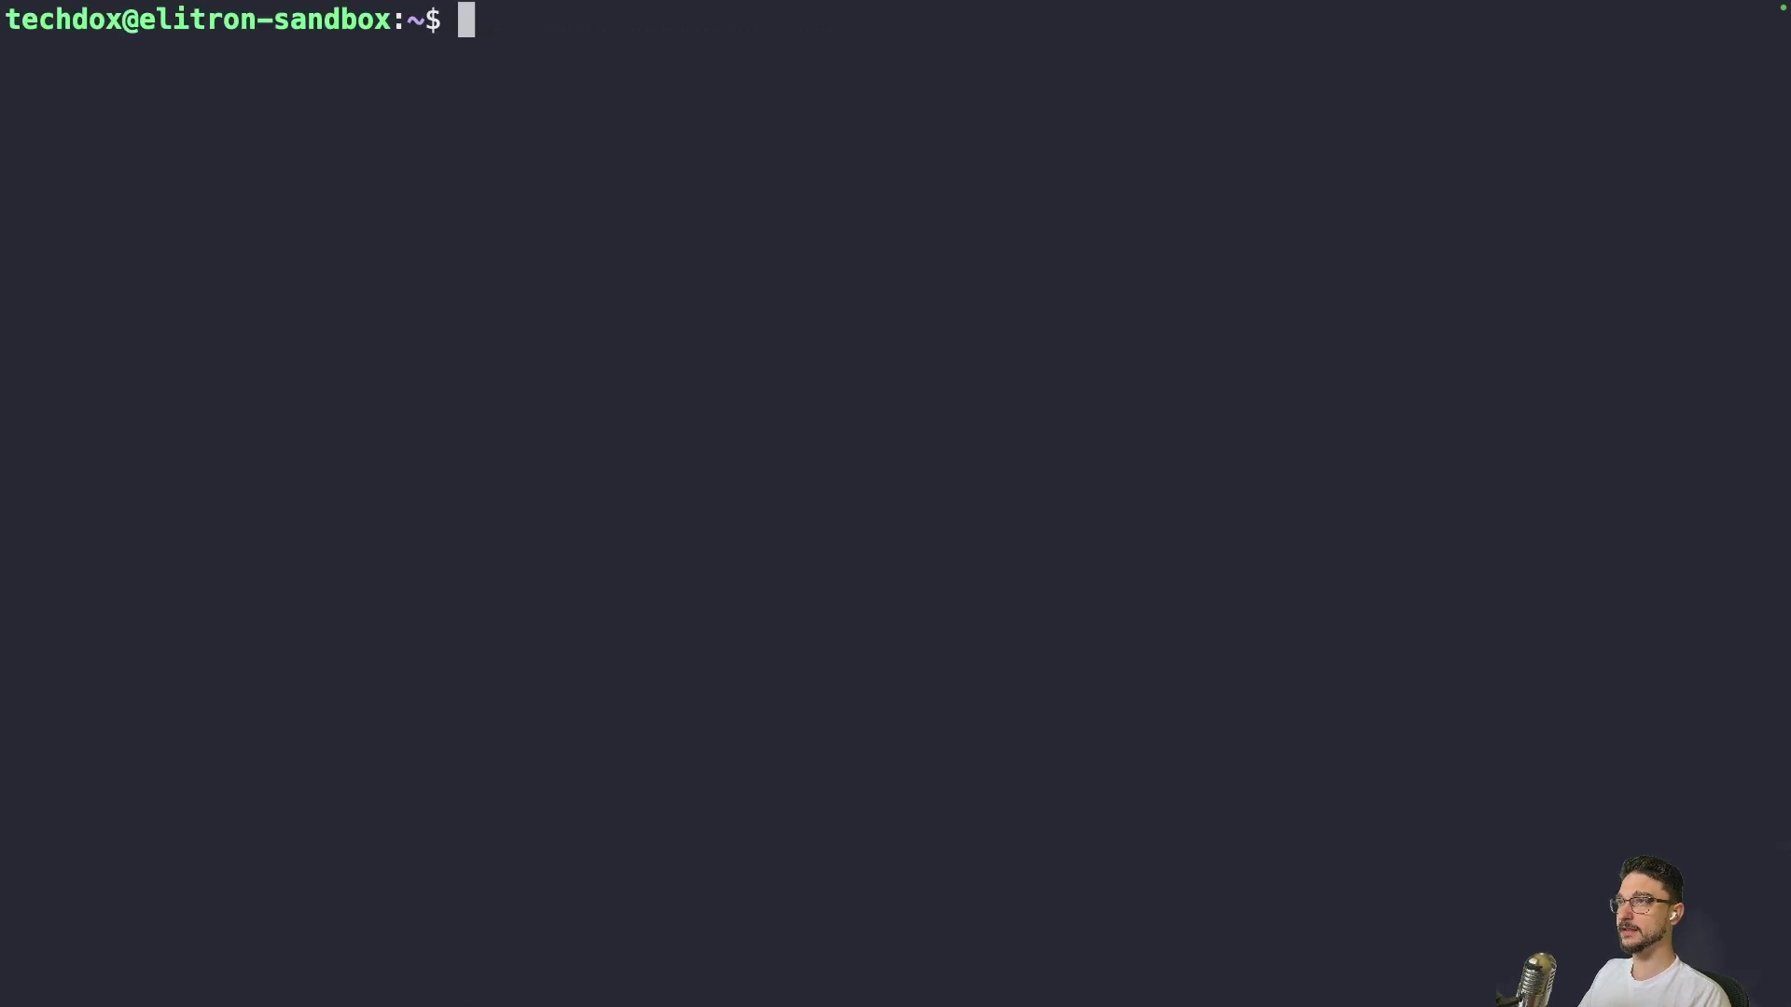
{"action": "type", "text": "cd "}
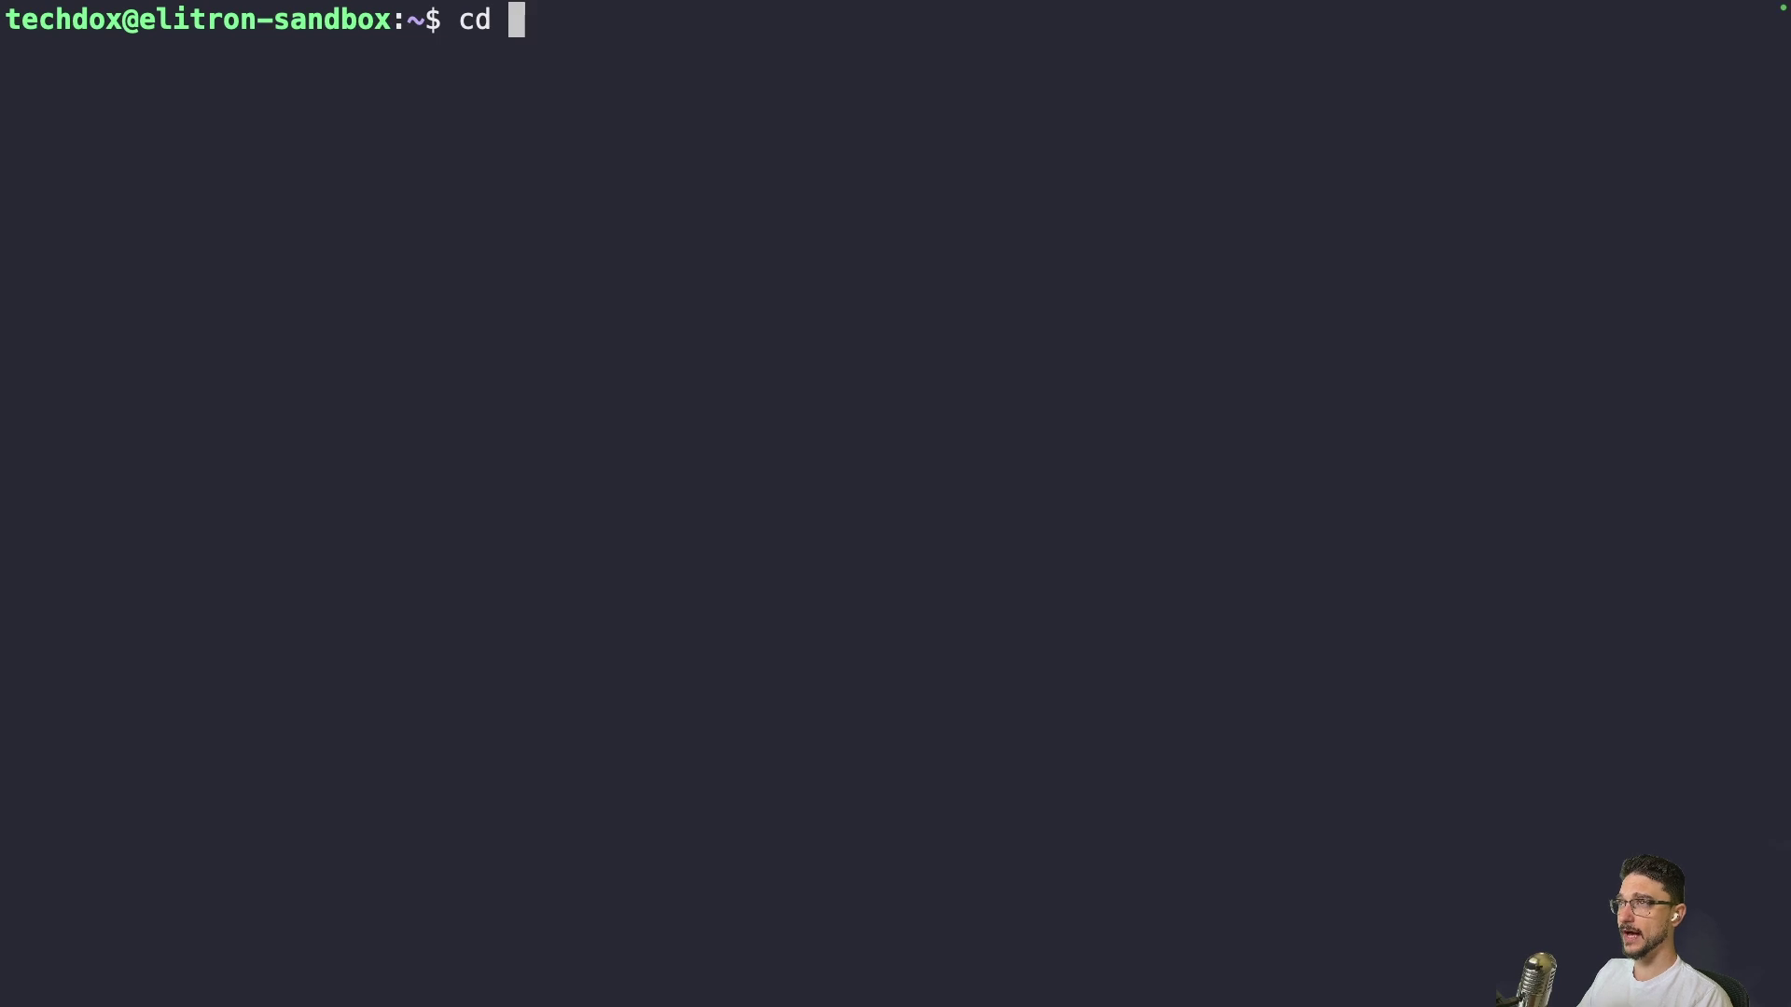
{"action": "type", "text": "doc"}
{"action": "key", "text": "Tab"}
{"action": "key", "text": "Return"}
{"action": "key", "text": "ctrl+l"}
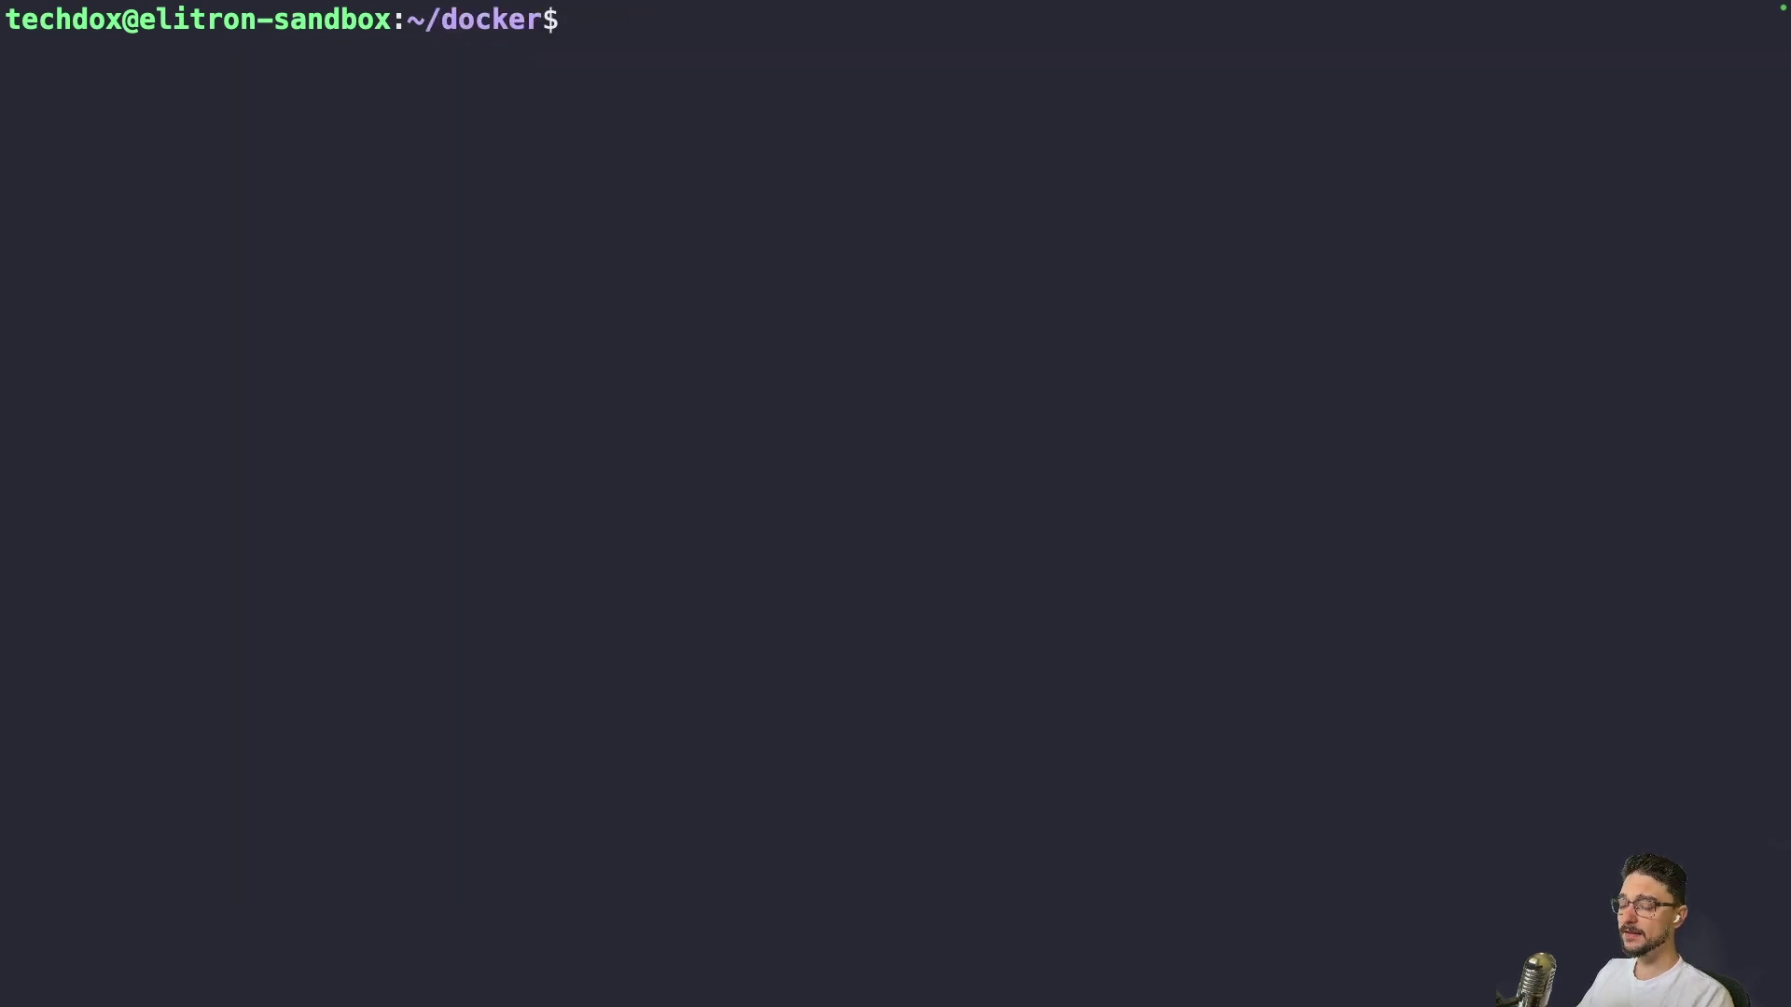
Create and enter a wallos folder, then open a new docker-compose.yml in nano
{"action": "type", "text": "mkdir "}
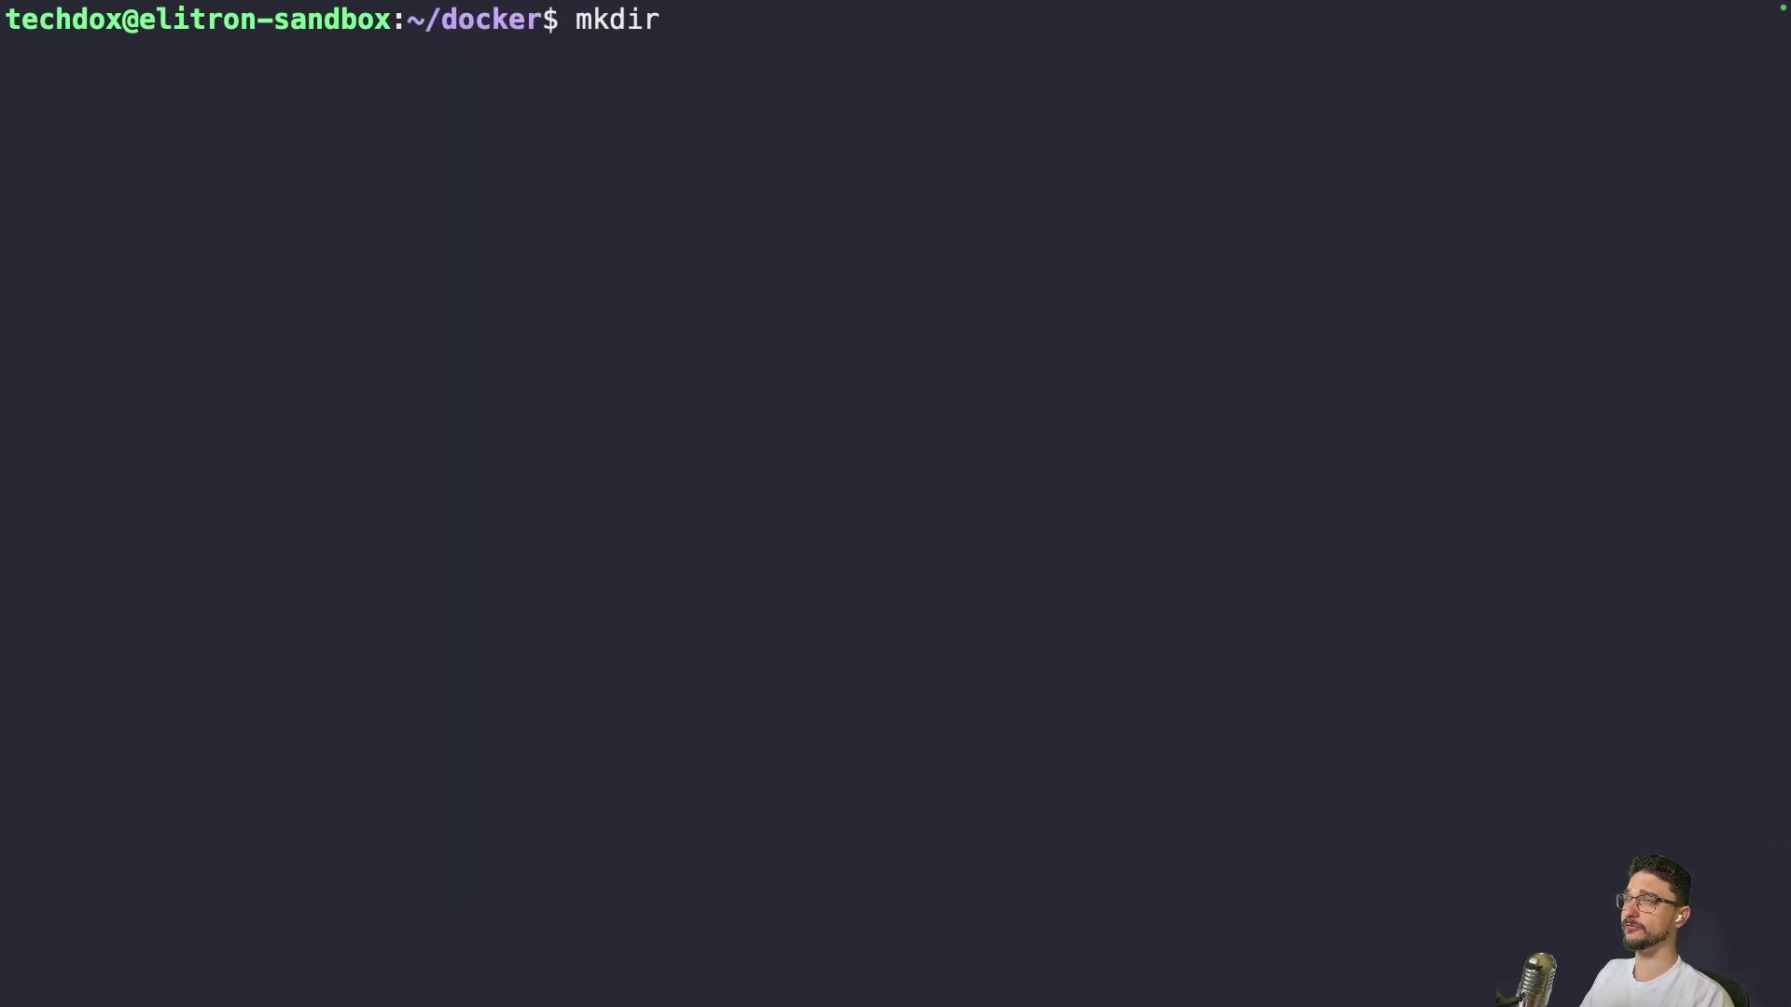
{"action": "type", "text": "wallos"}
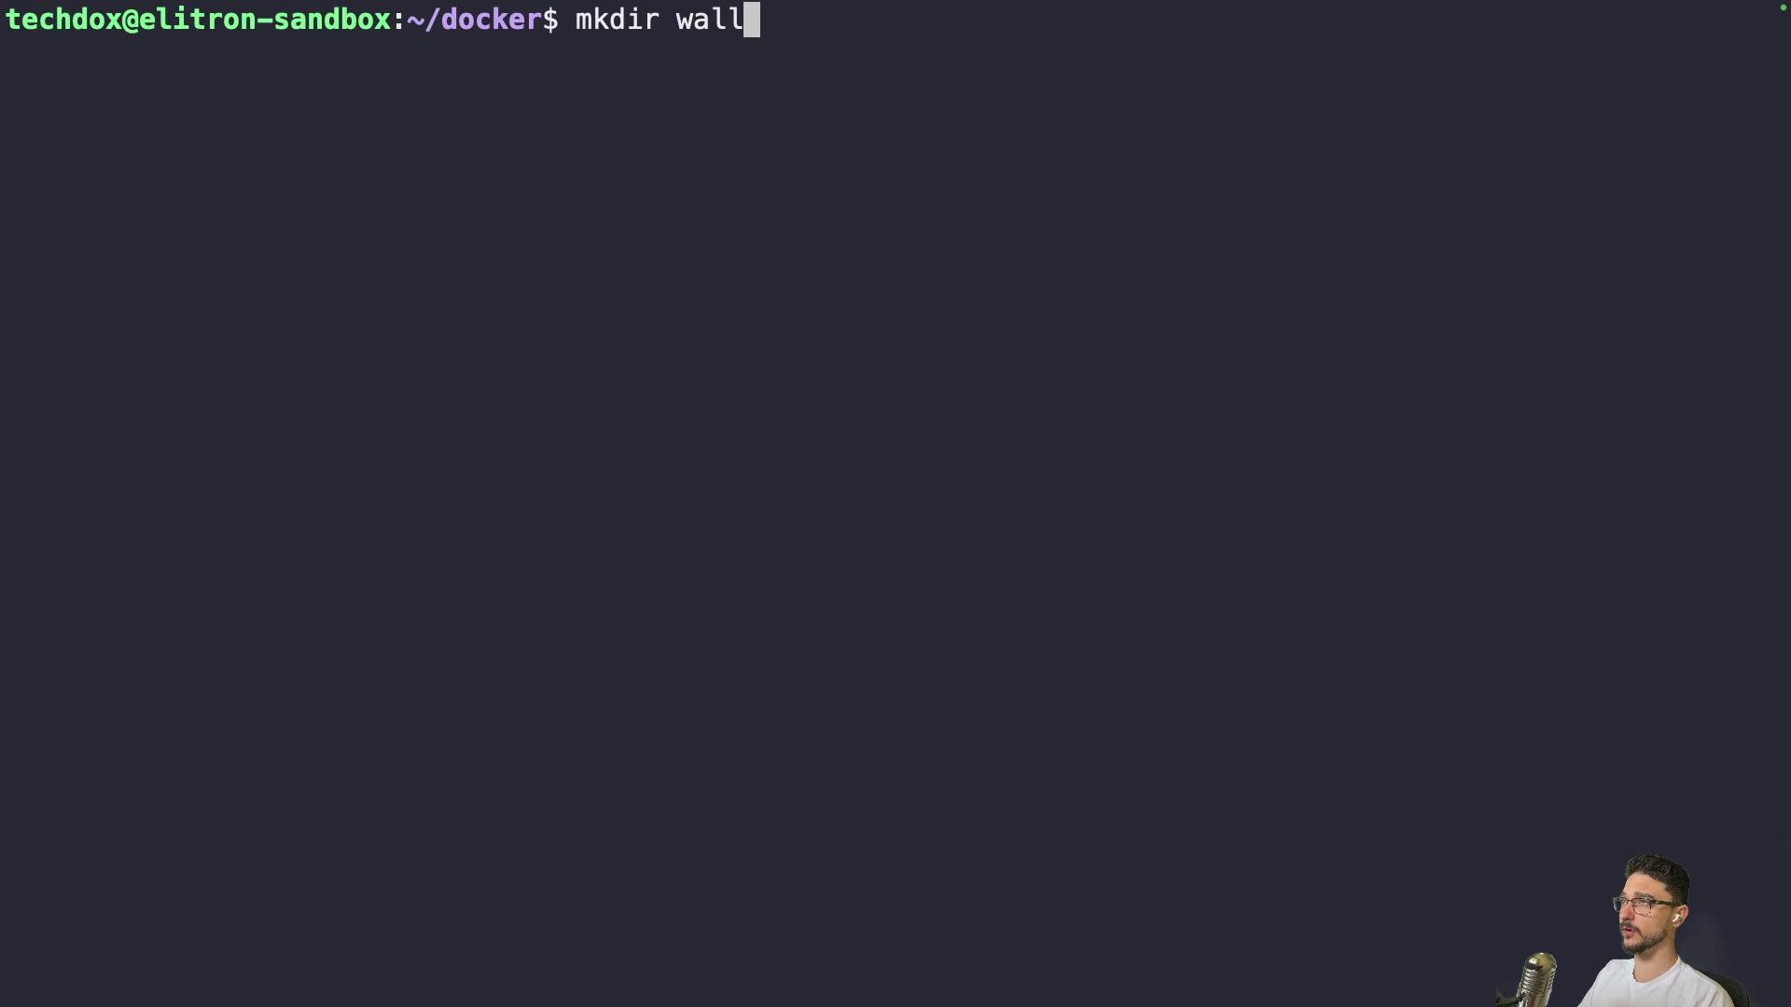
{"action": "key", "text": "Return"}
{"action": "type", "text": "cd wa"}
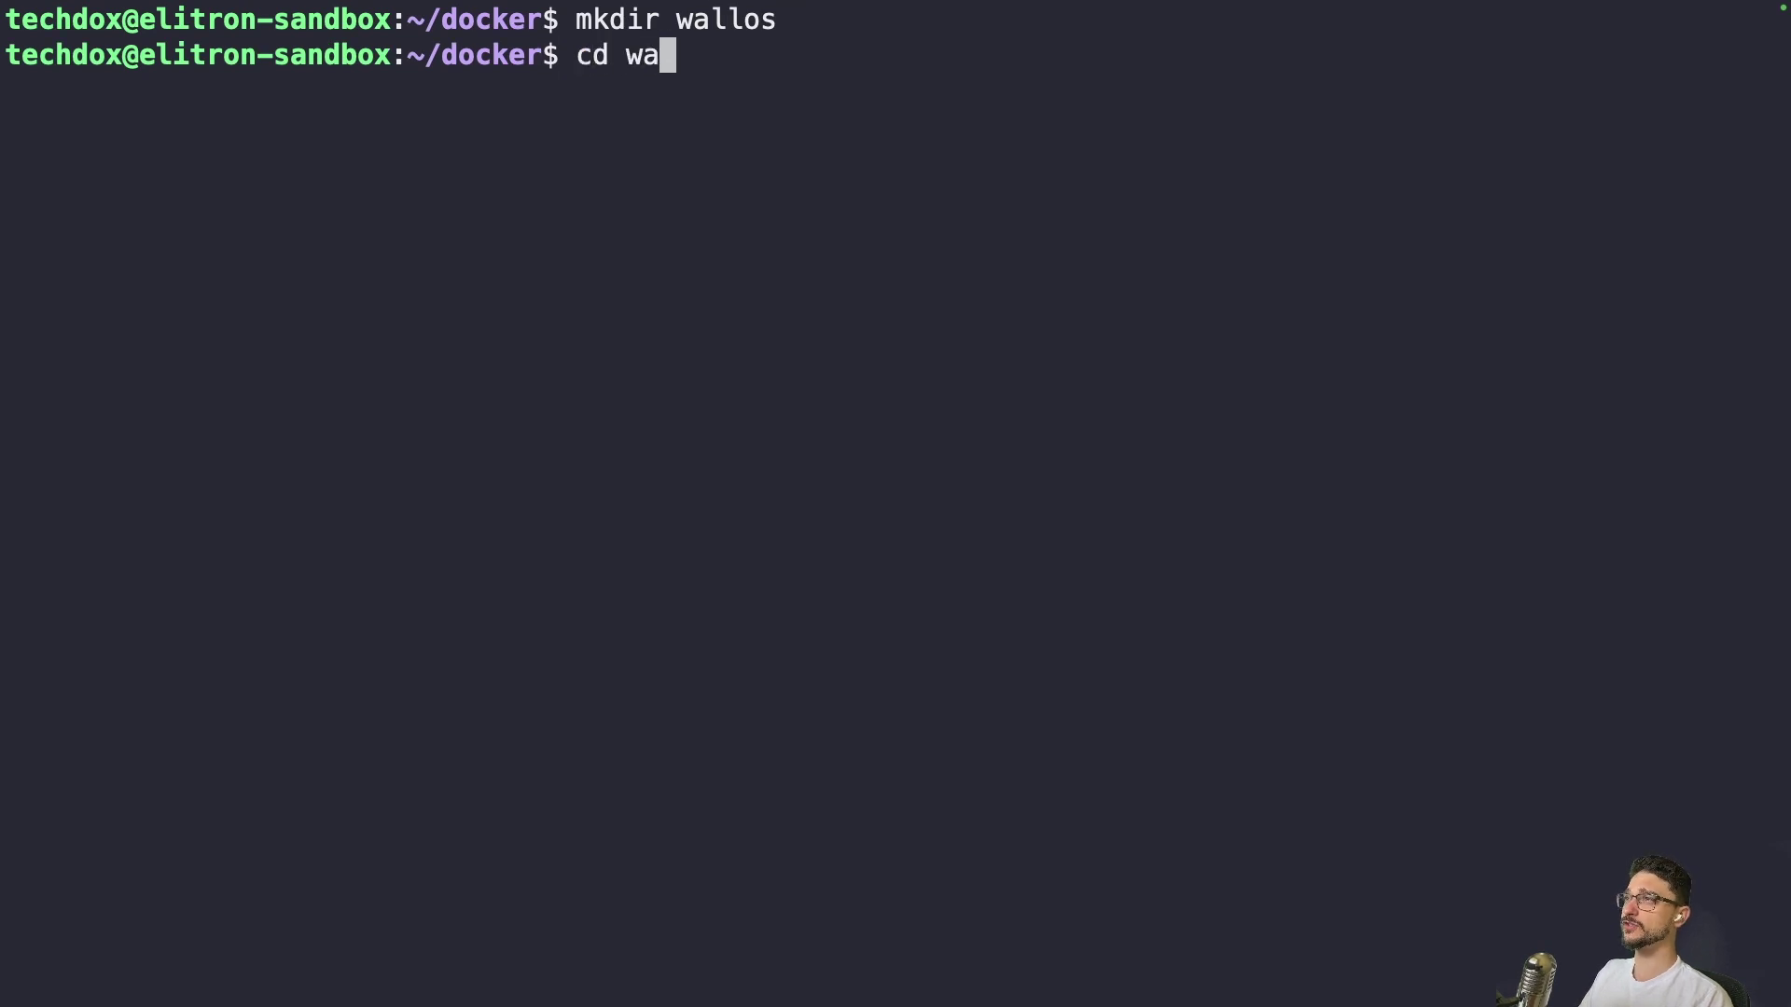
{"action": "key", "text": "Tab"}
{"action": "key", "text": "Return"}
{"action": "type", "text": "ls"}
{"action": "key", "text": "Return"}
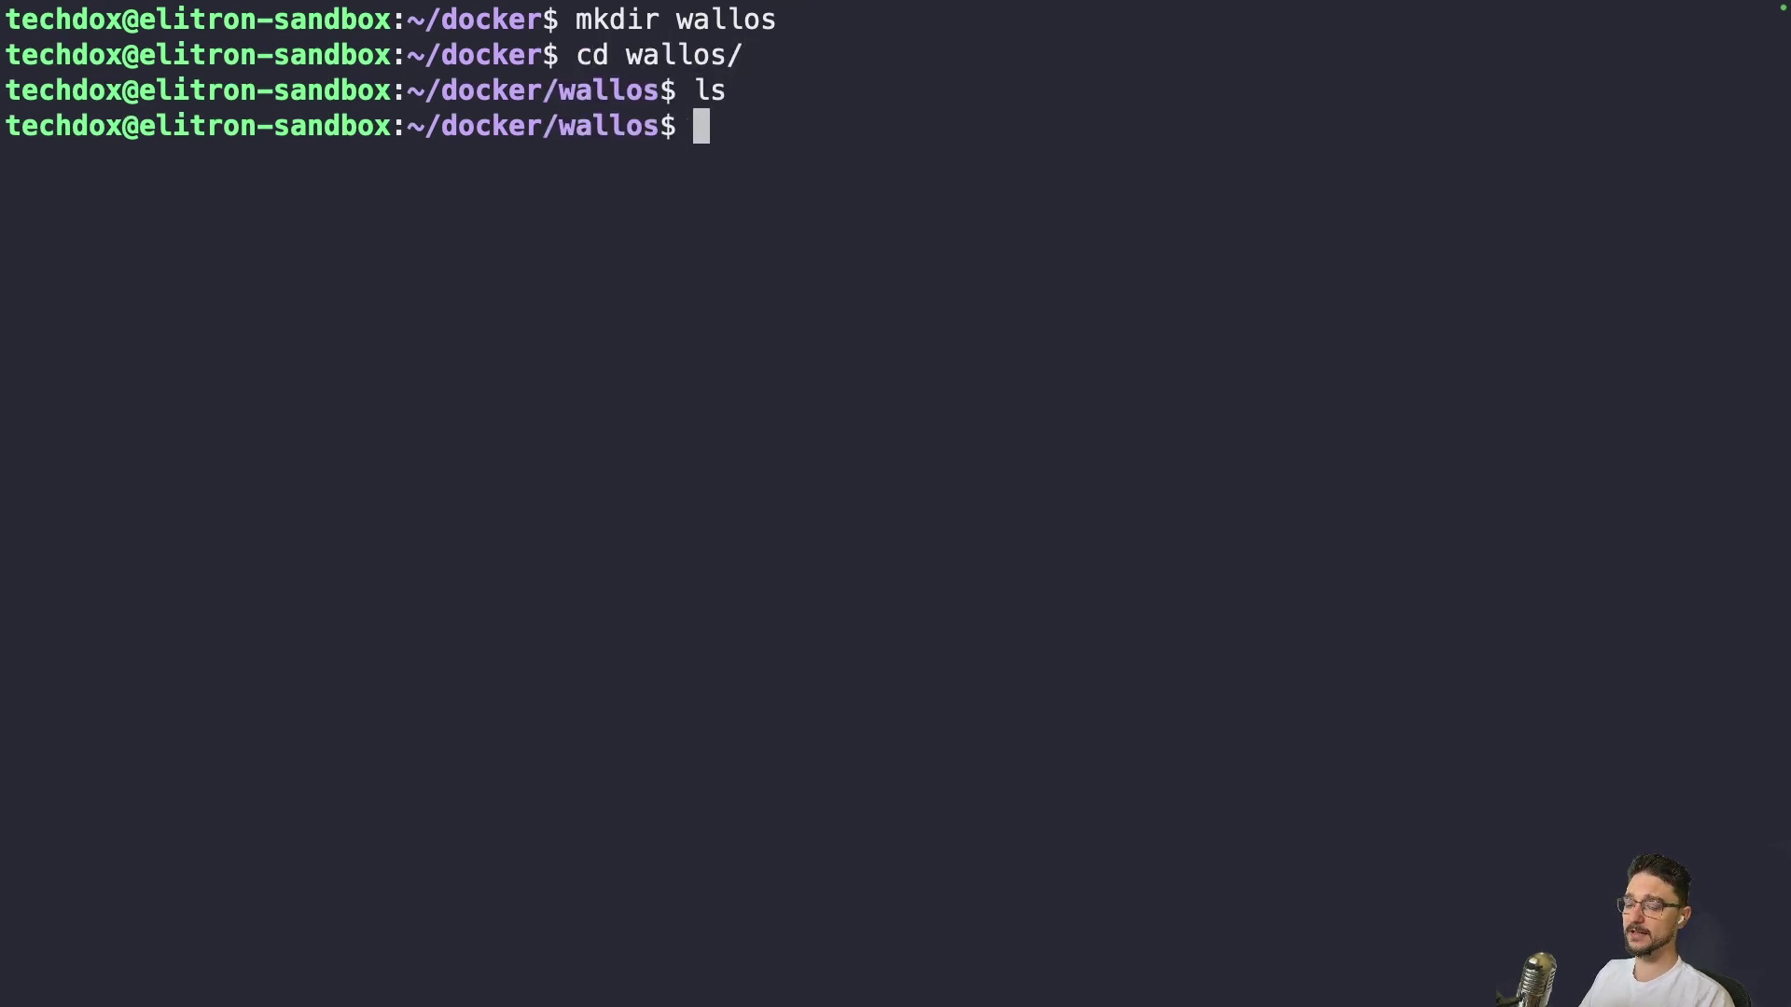
{"action": "type", "text": "clear"}
{"action": "key", "text": "Return"}
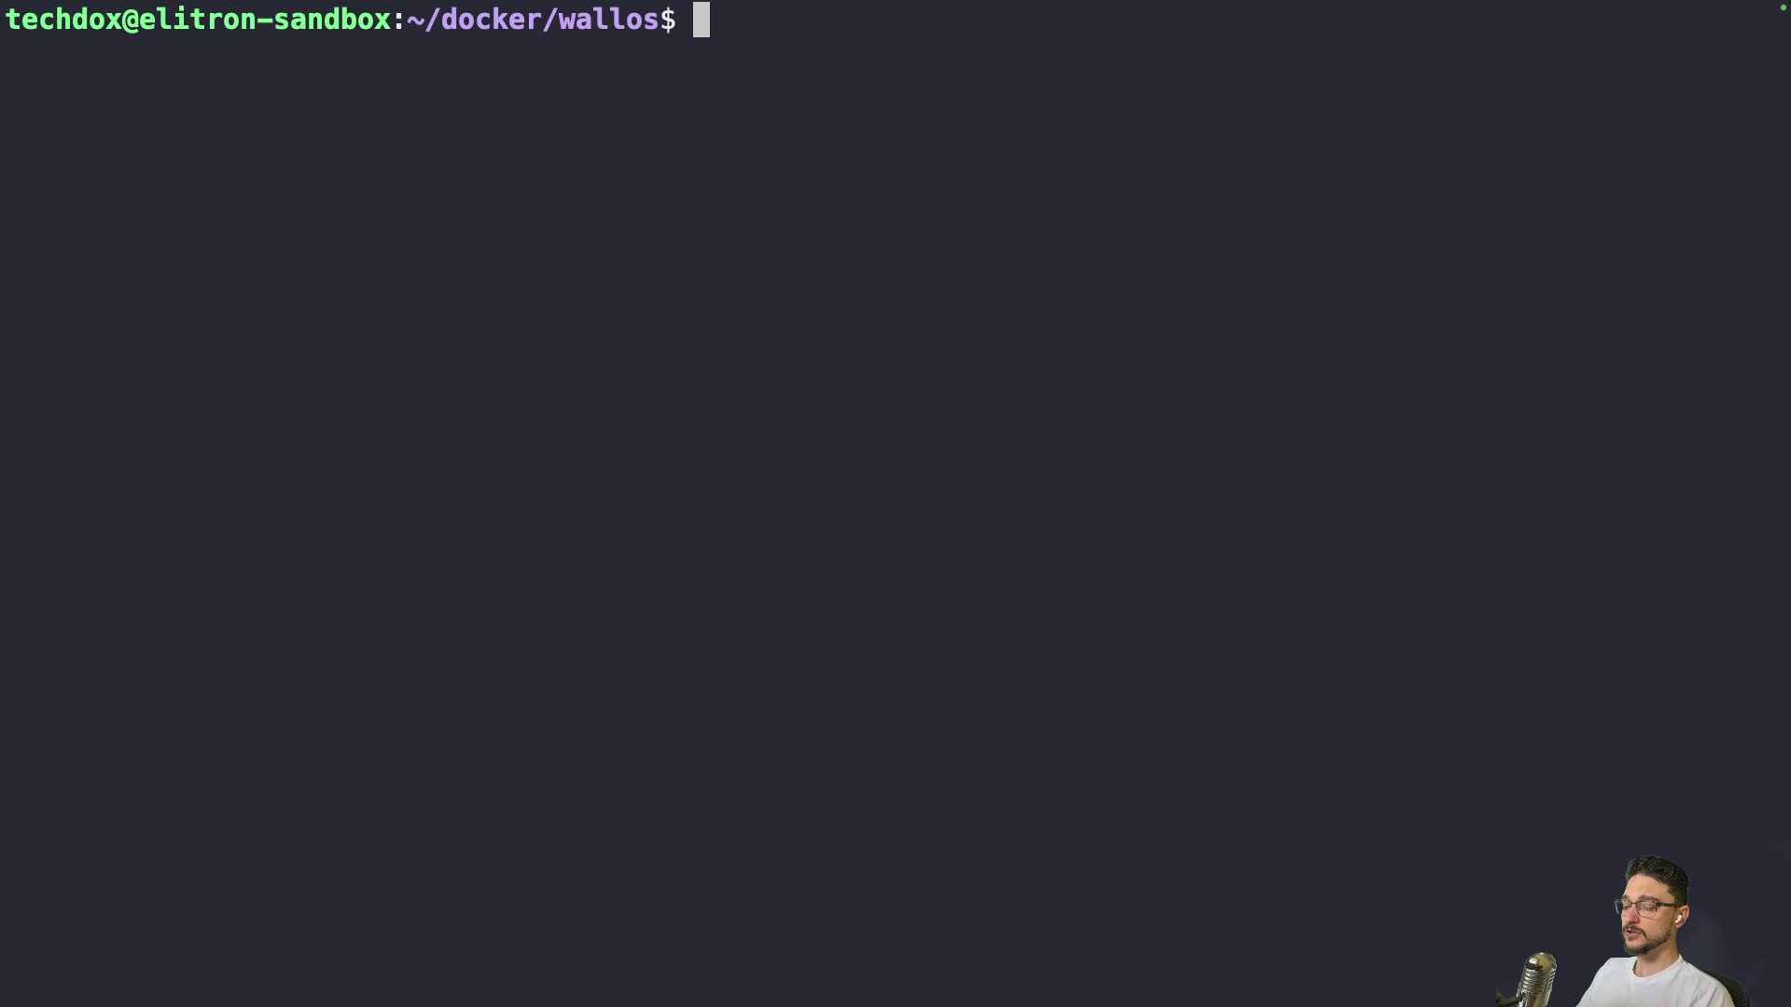
{"action": "type", "text": "nano"}
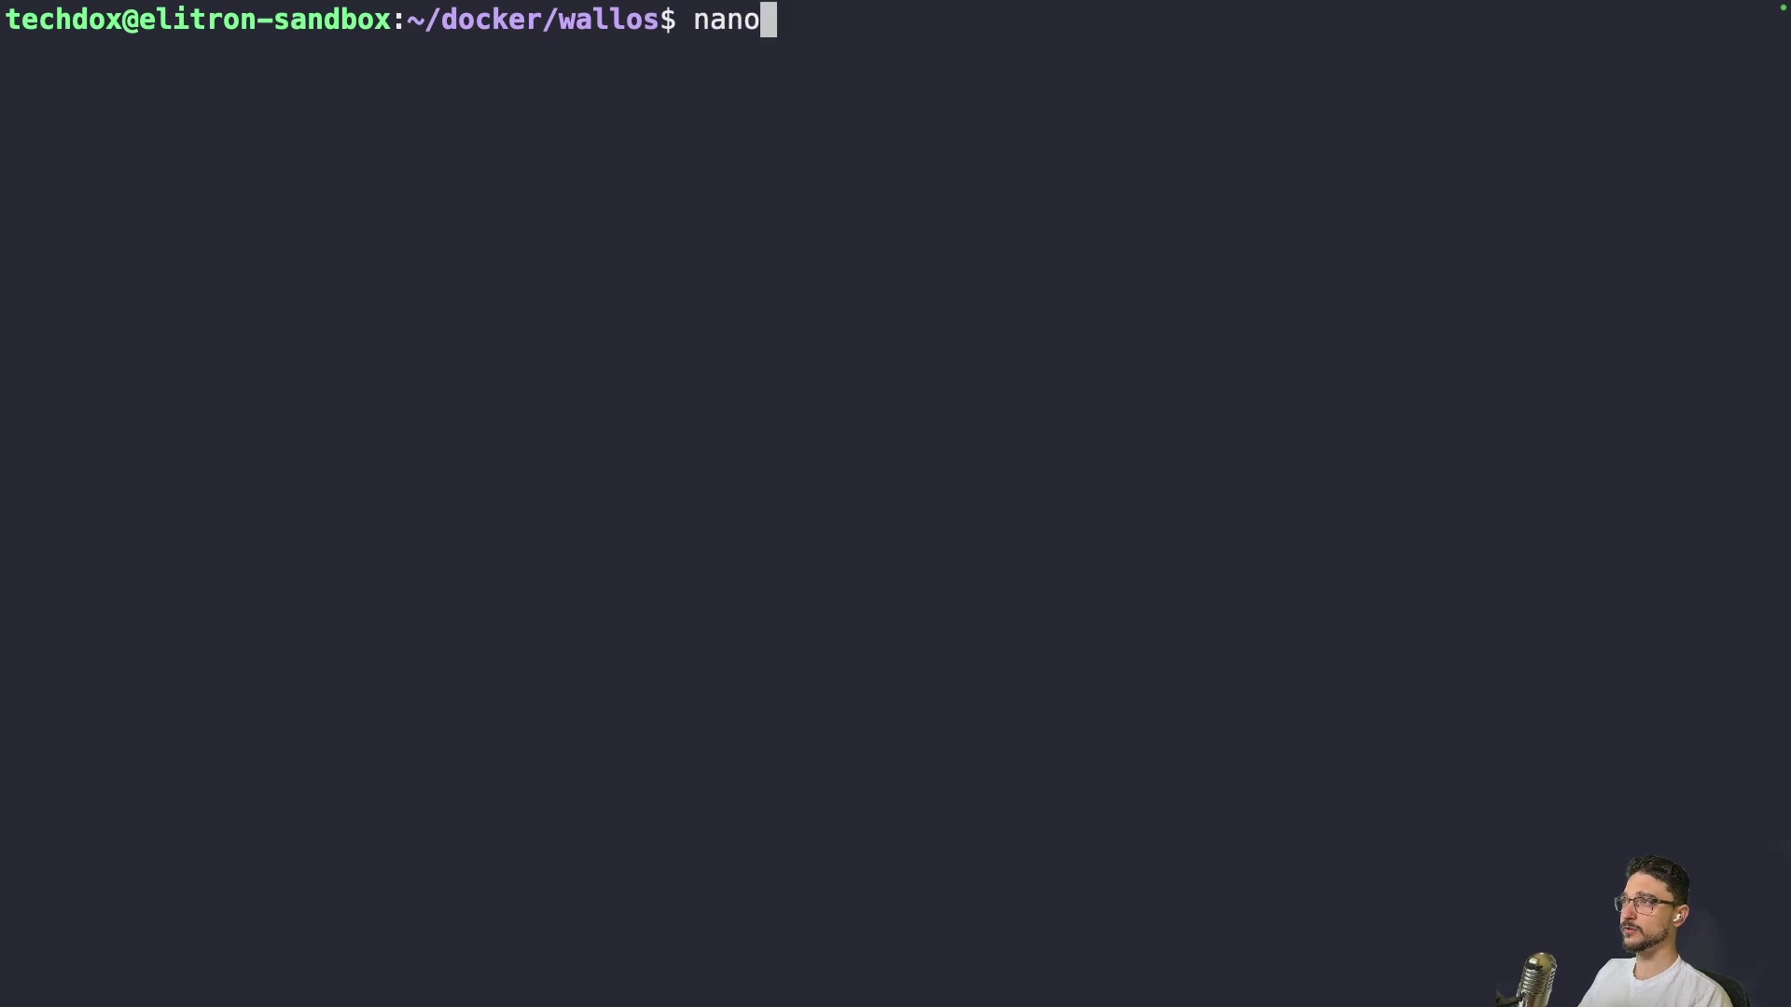
{"action": "type", "text": " docker-"}
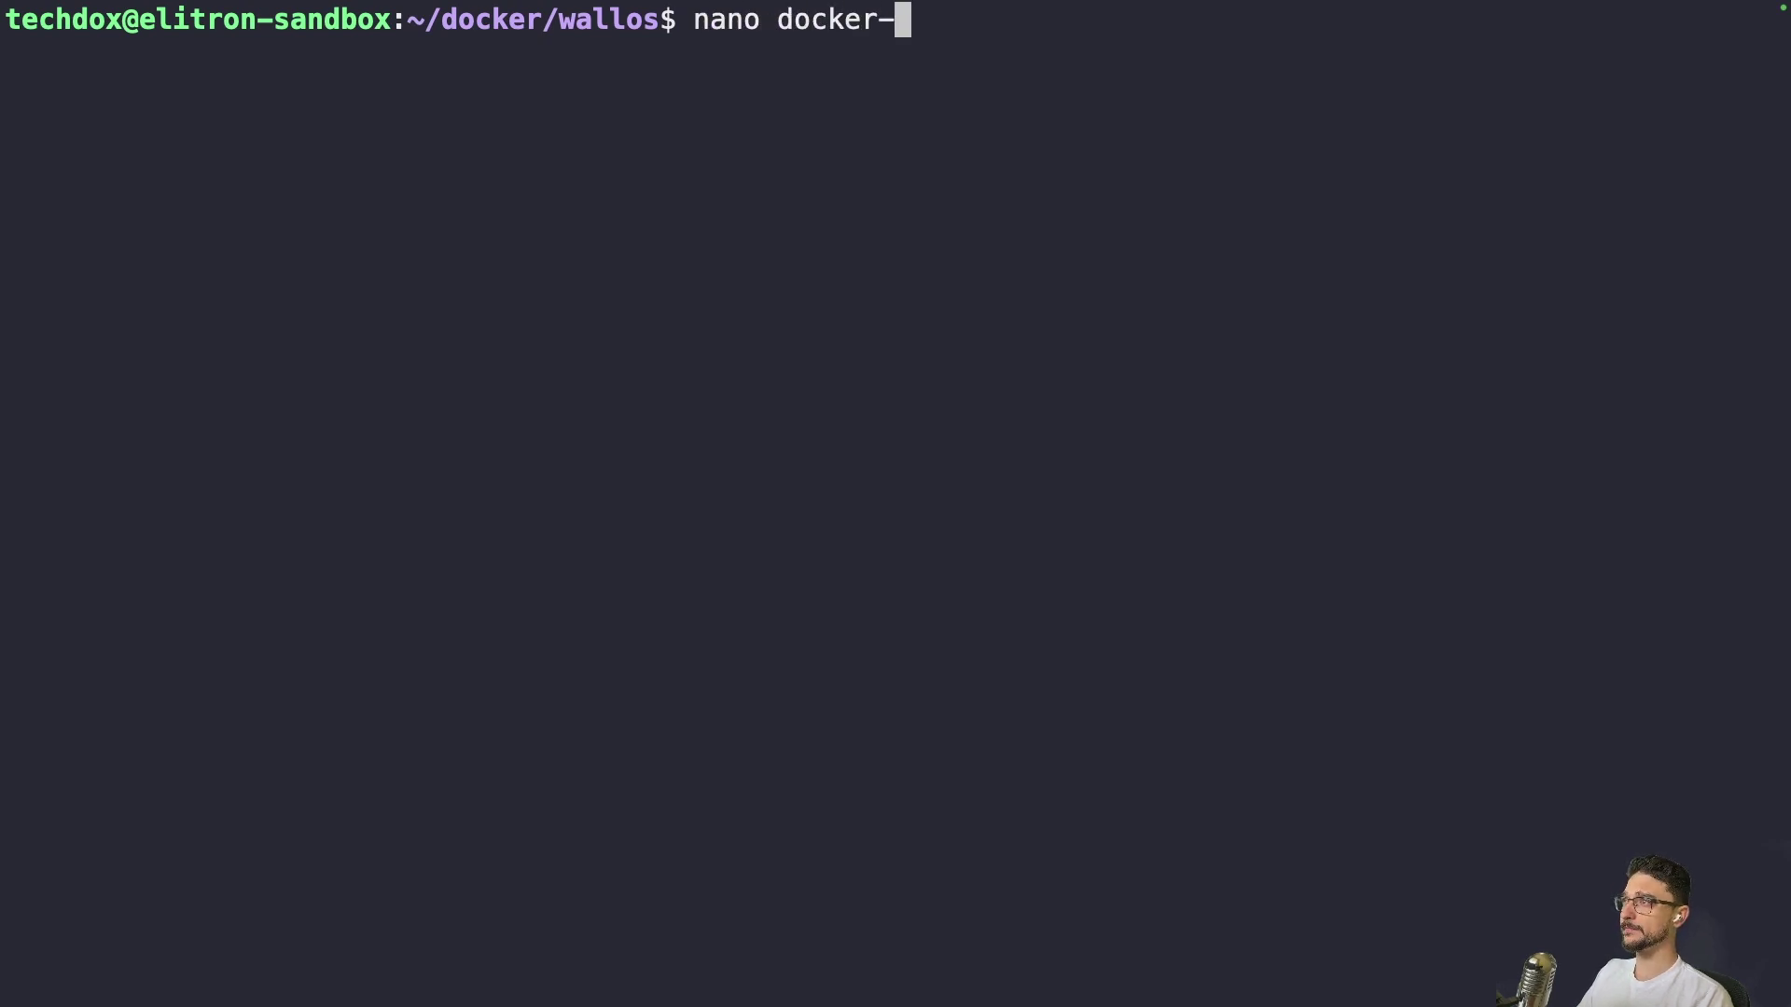
{"action": "type", "text": "compose.ym"}
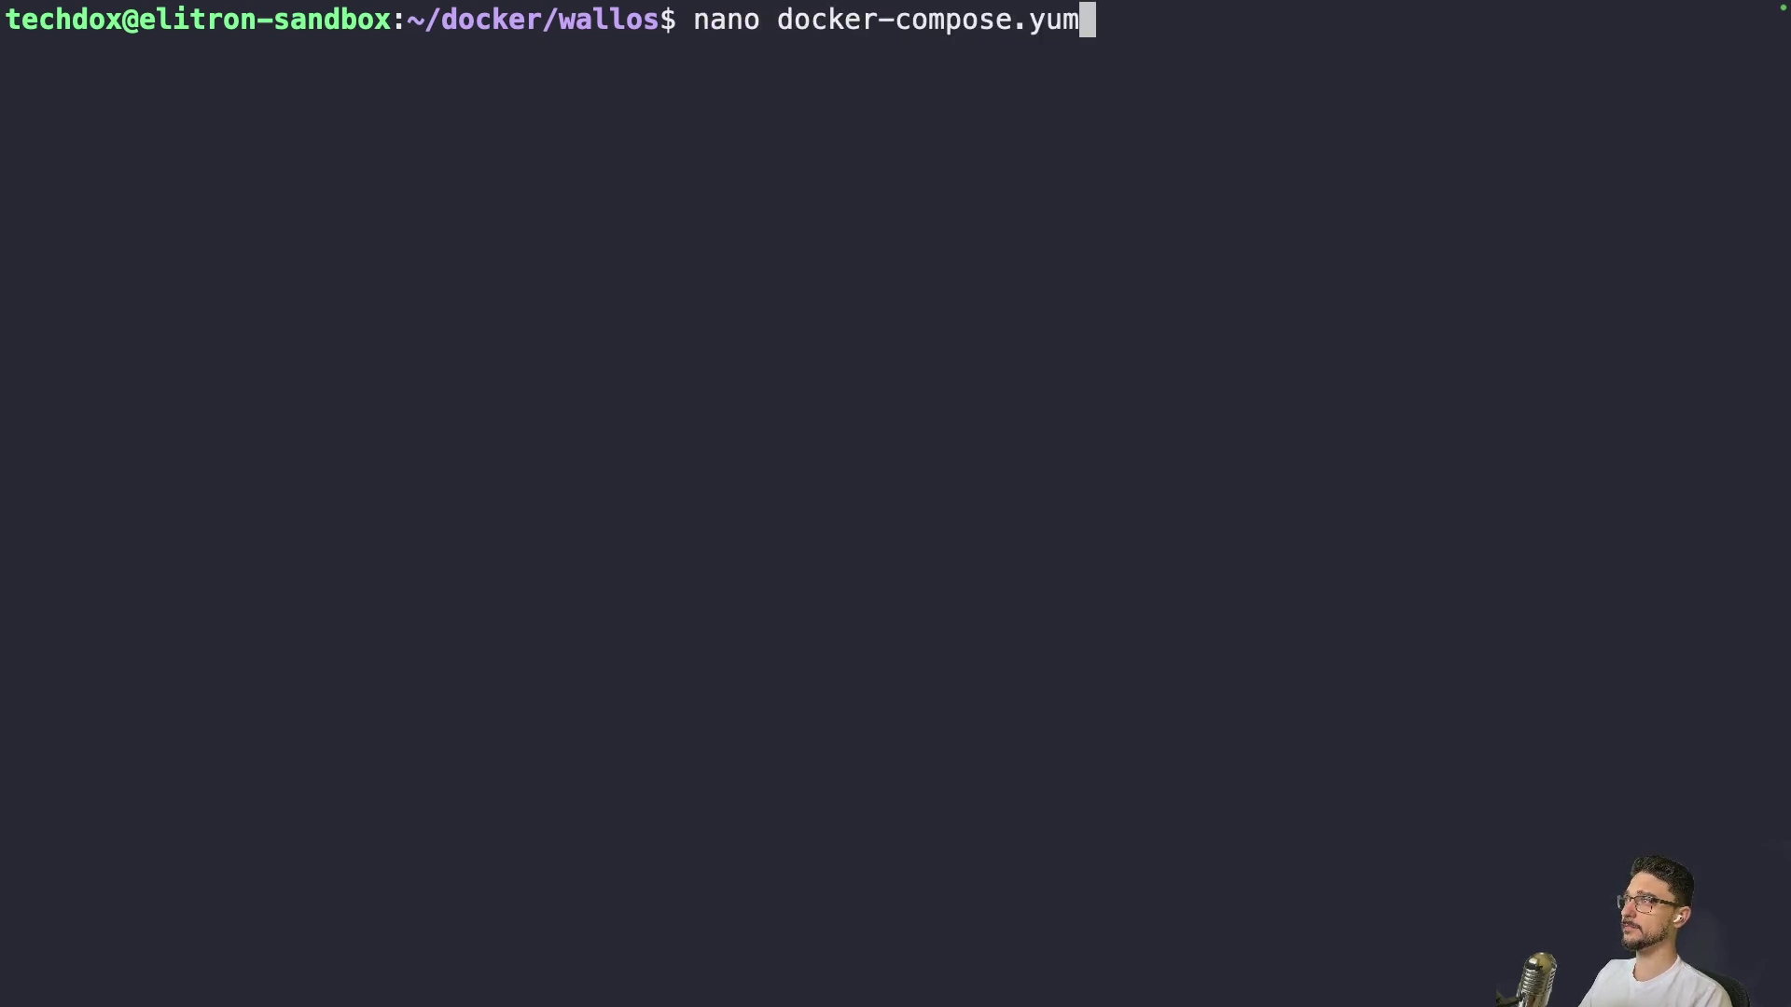
{"action": "type", "text": "l"}
{"action": "key", "text": "Return"}
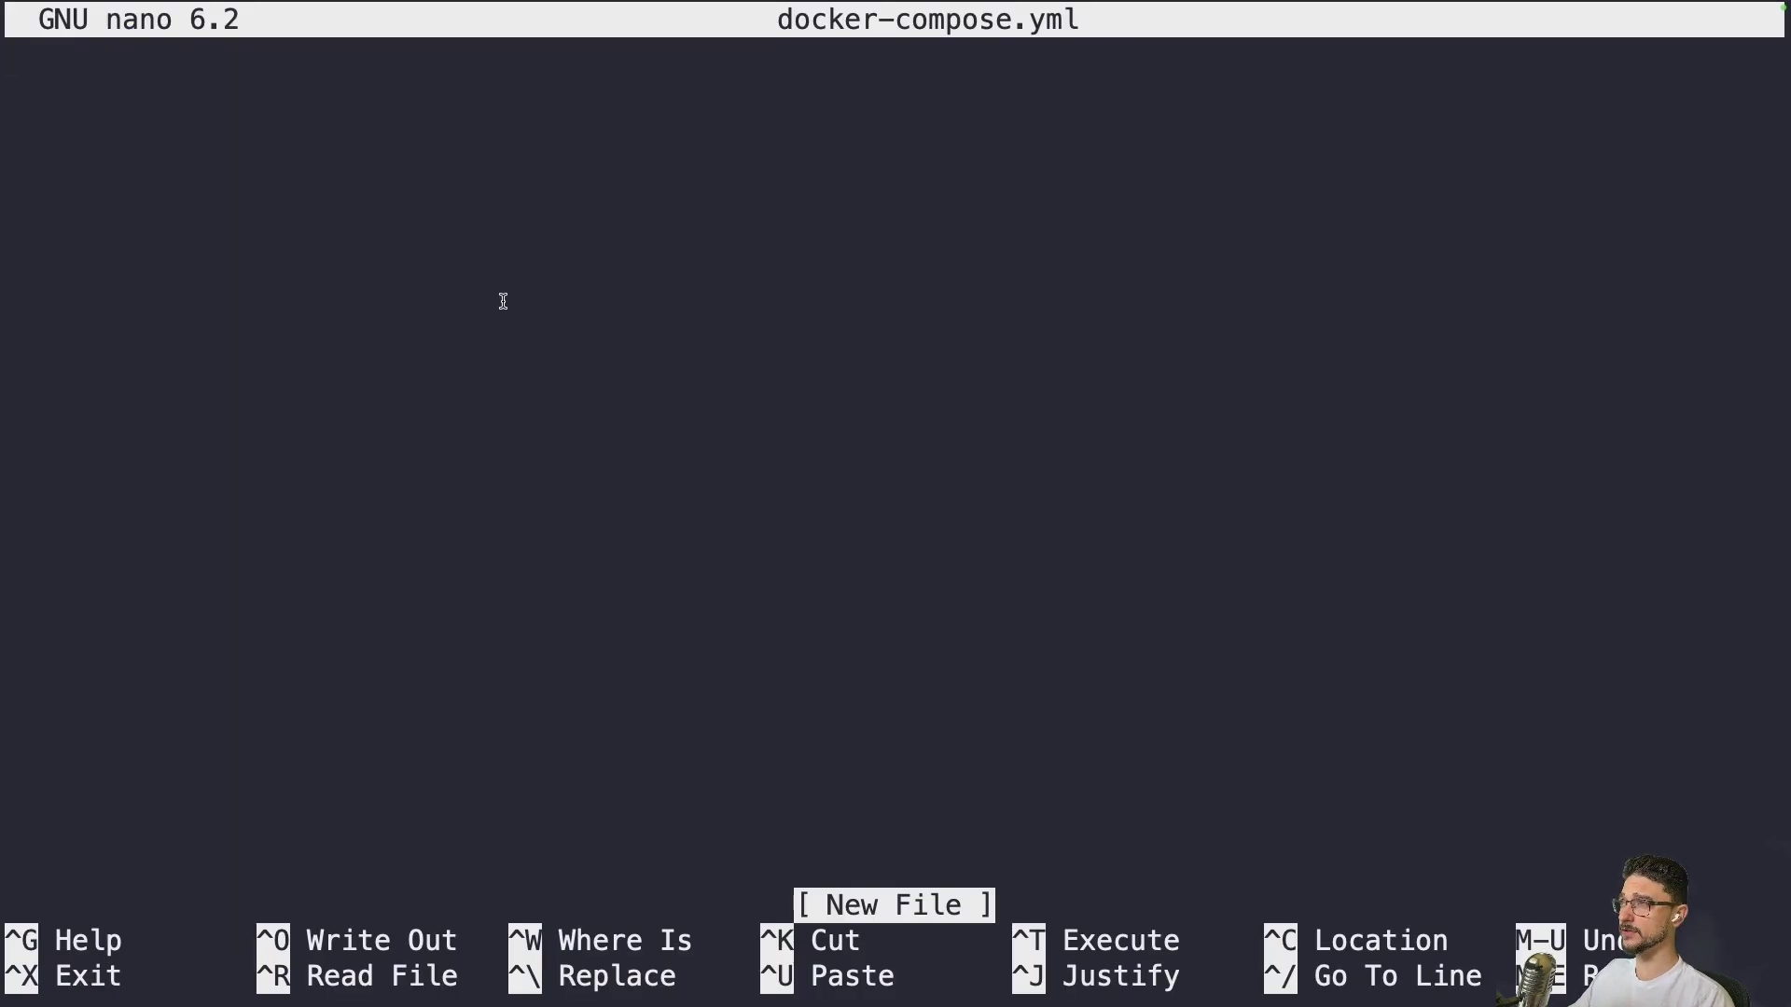
Copy the Wallos compose file from the docs and paste it into docker-compose.yml
{"action": "key", "text": "super+Tab"}
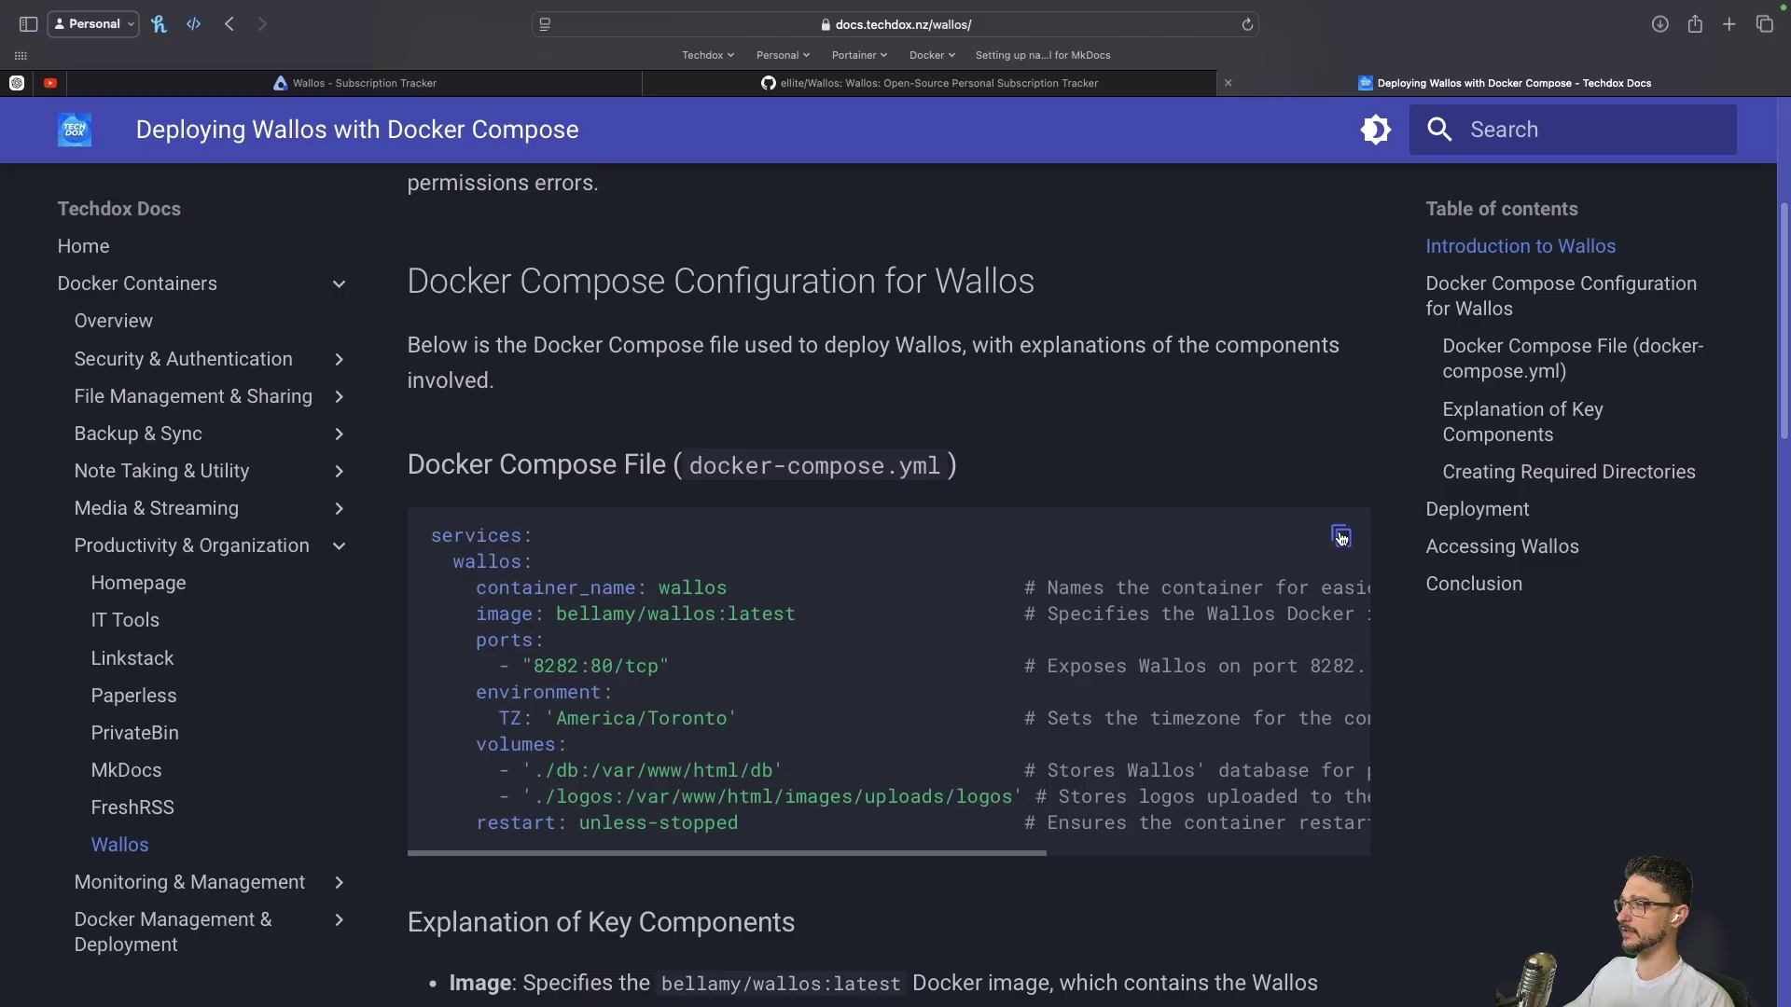
{"action": "left_click", "coordinate": [1340, 538]}
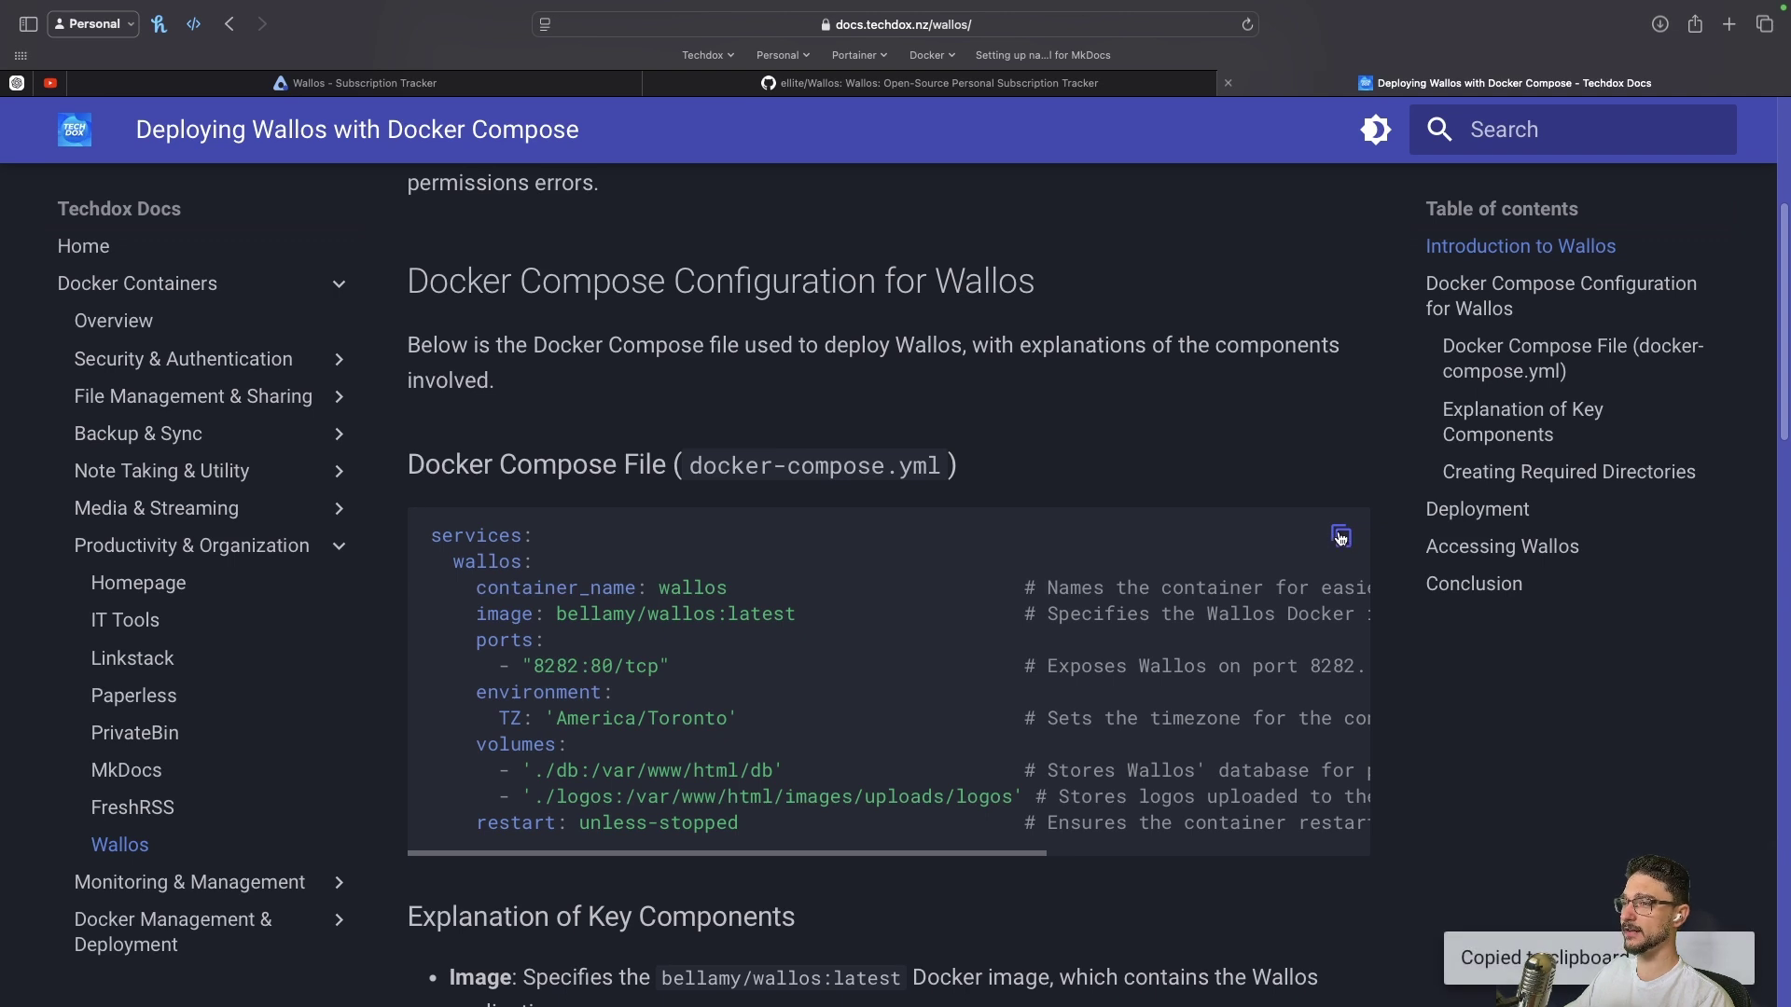
{"action": "key", "text": "super+Tab"}
{"action": "key", "text": "super+v"}
{"action": "key", "text": "Up"}
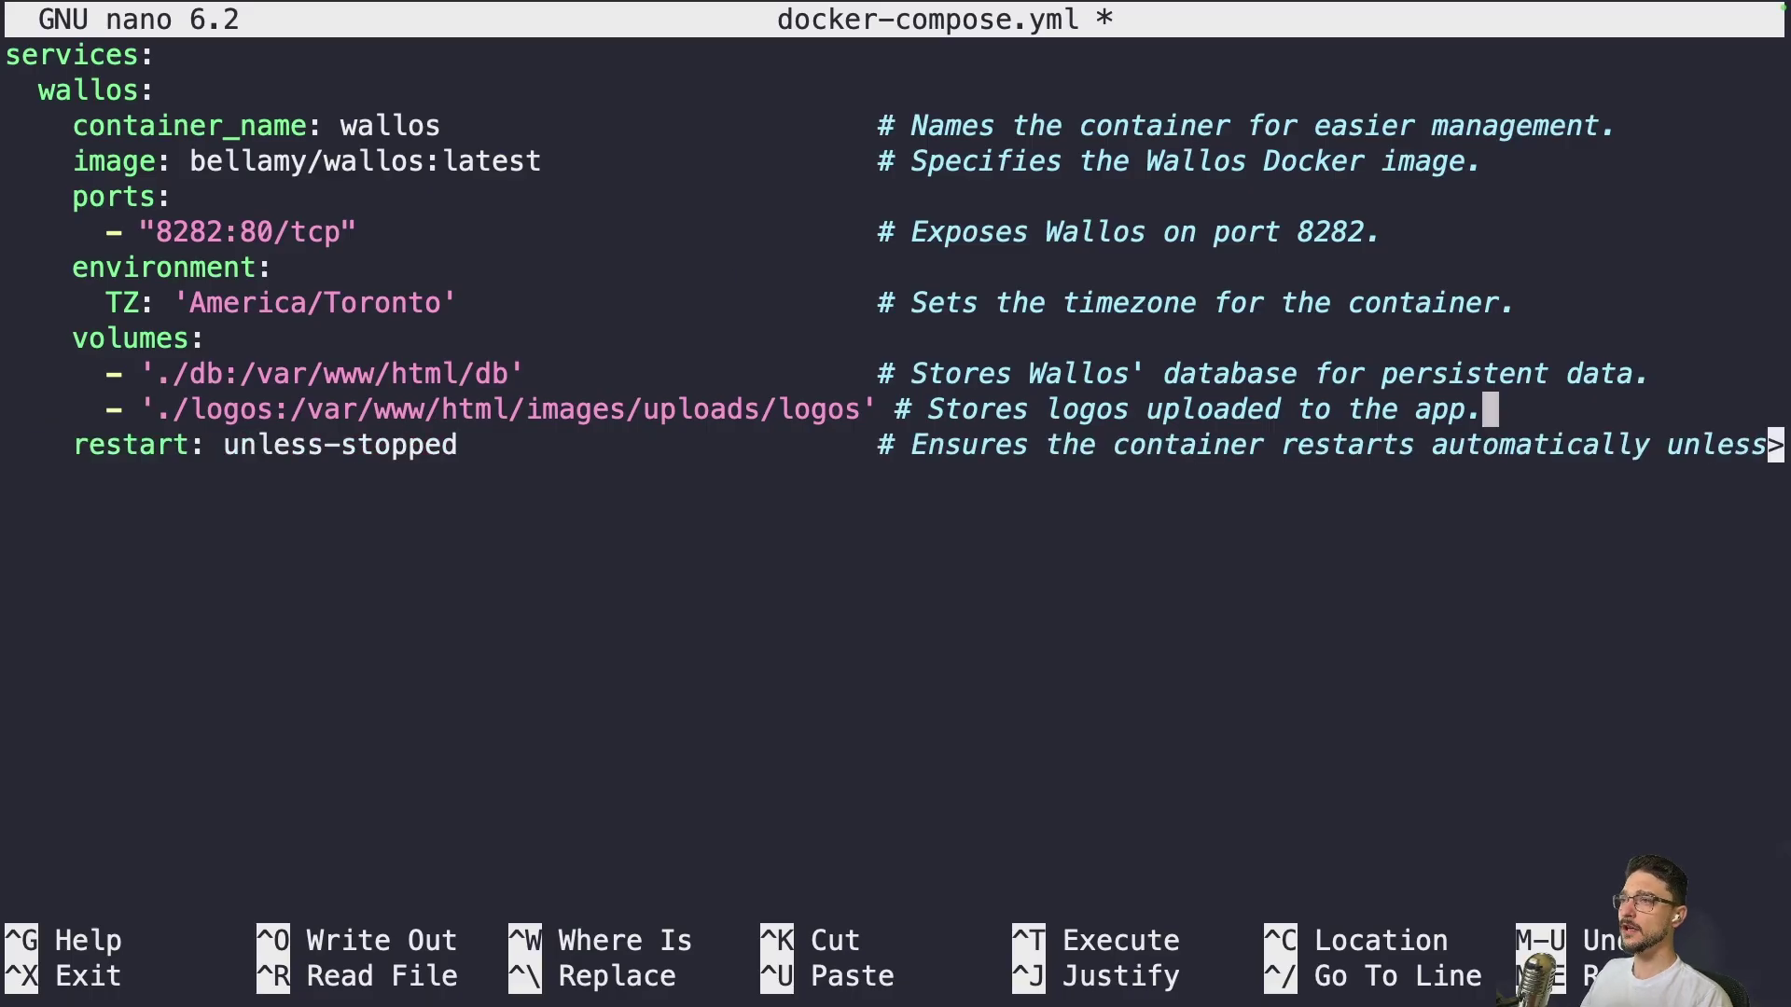
{"action": "key", "text": "Up"}
{"action": "key", "text": "Up"}
{"action": "key", "text": "Up"}
{"action": "key", "text": "Up"}
{"action": "key", "text": "Up"}
{"action": "key", "text": "Up"}
{"action": "key", "text": "Up"}
{"action": "key", "text": "Up"}
{"action": "key", "text": "Up"}
{"action": "key", "text": "Up"}
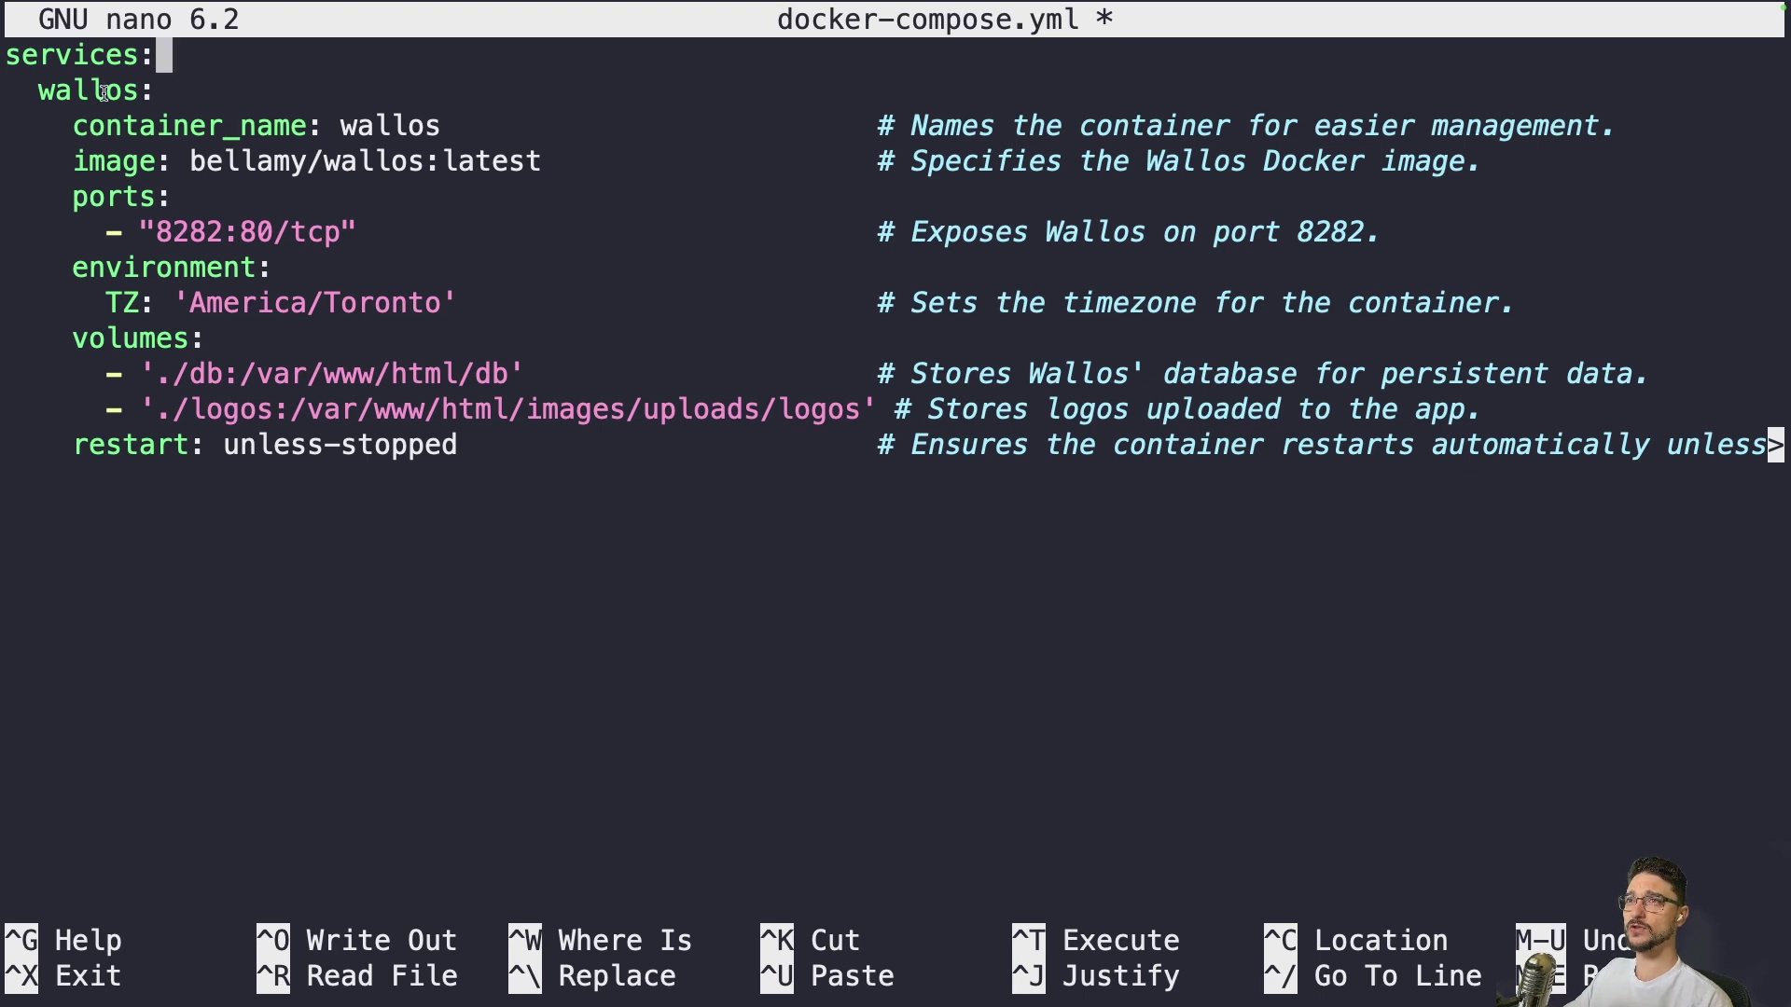
Highlight the container name wallos and the bellamy/wallos:latest image with its latest tag
{"action": "double_click", "coordinate": [372, 125]}
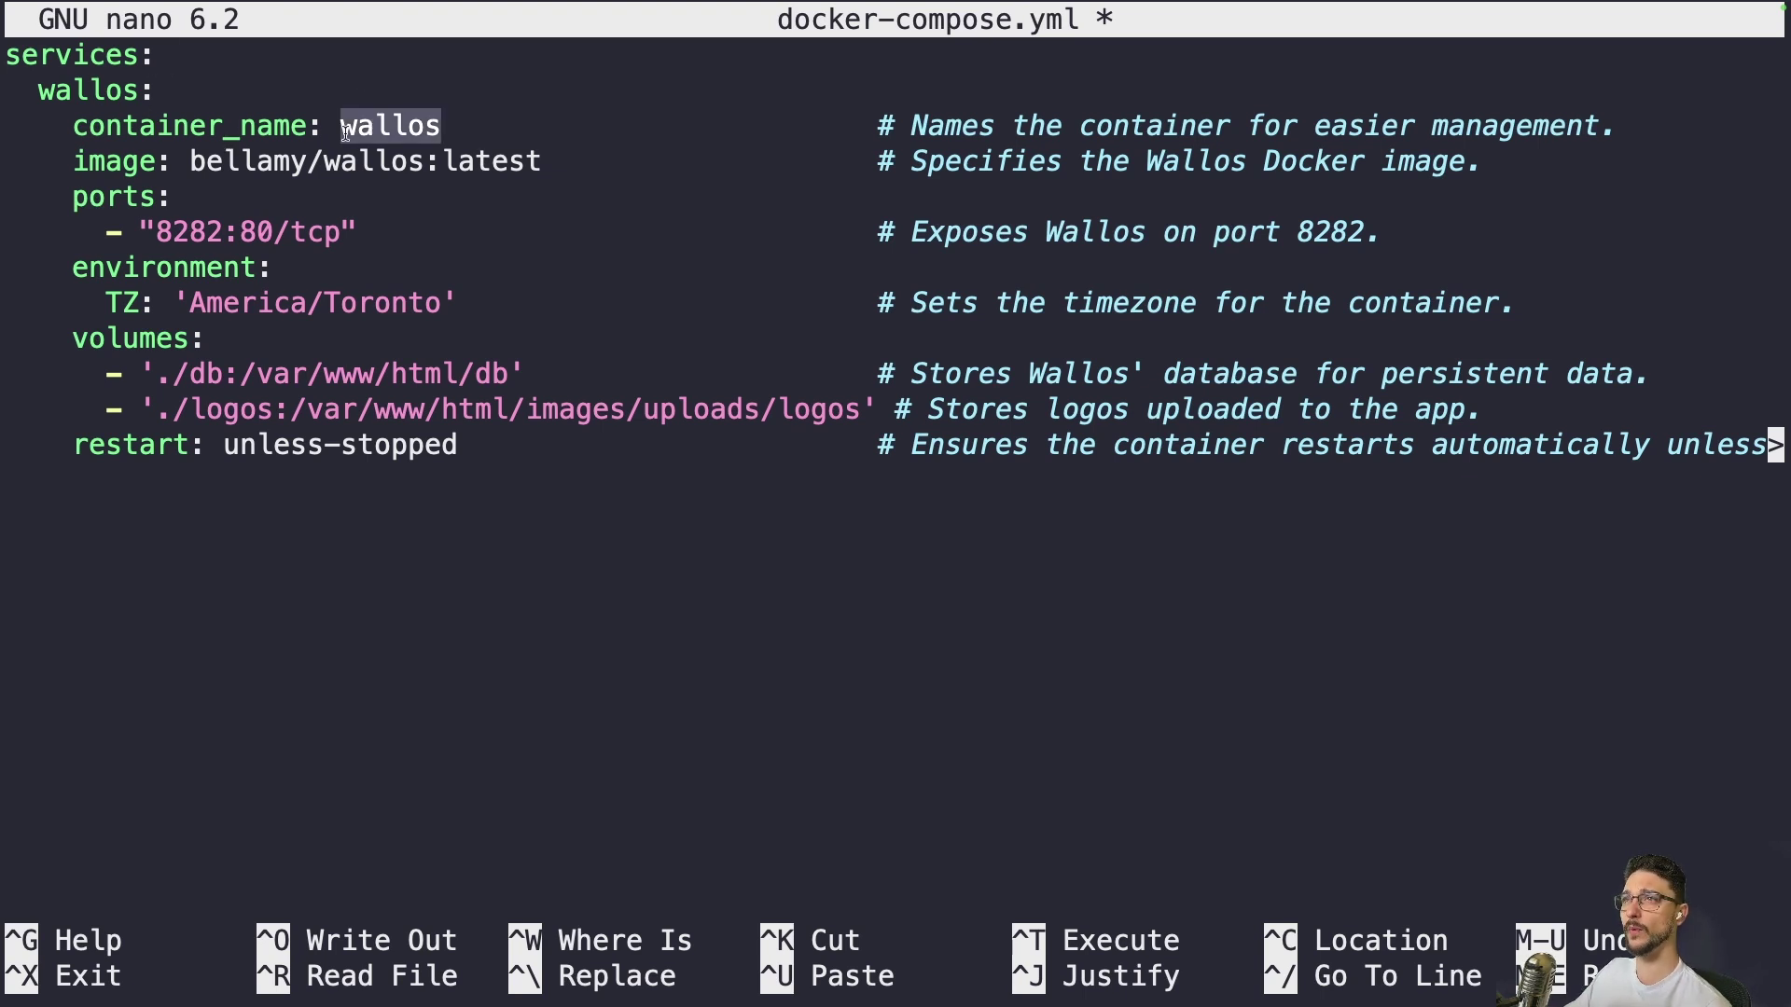
{"action": "left_click_drag", "start_coordinate": [191, 160], "coordinate": [536, 151]}
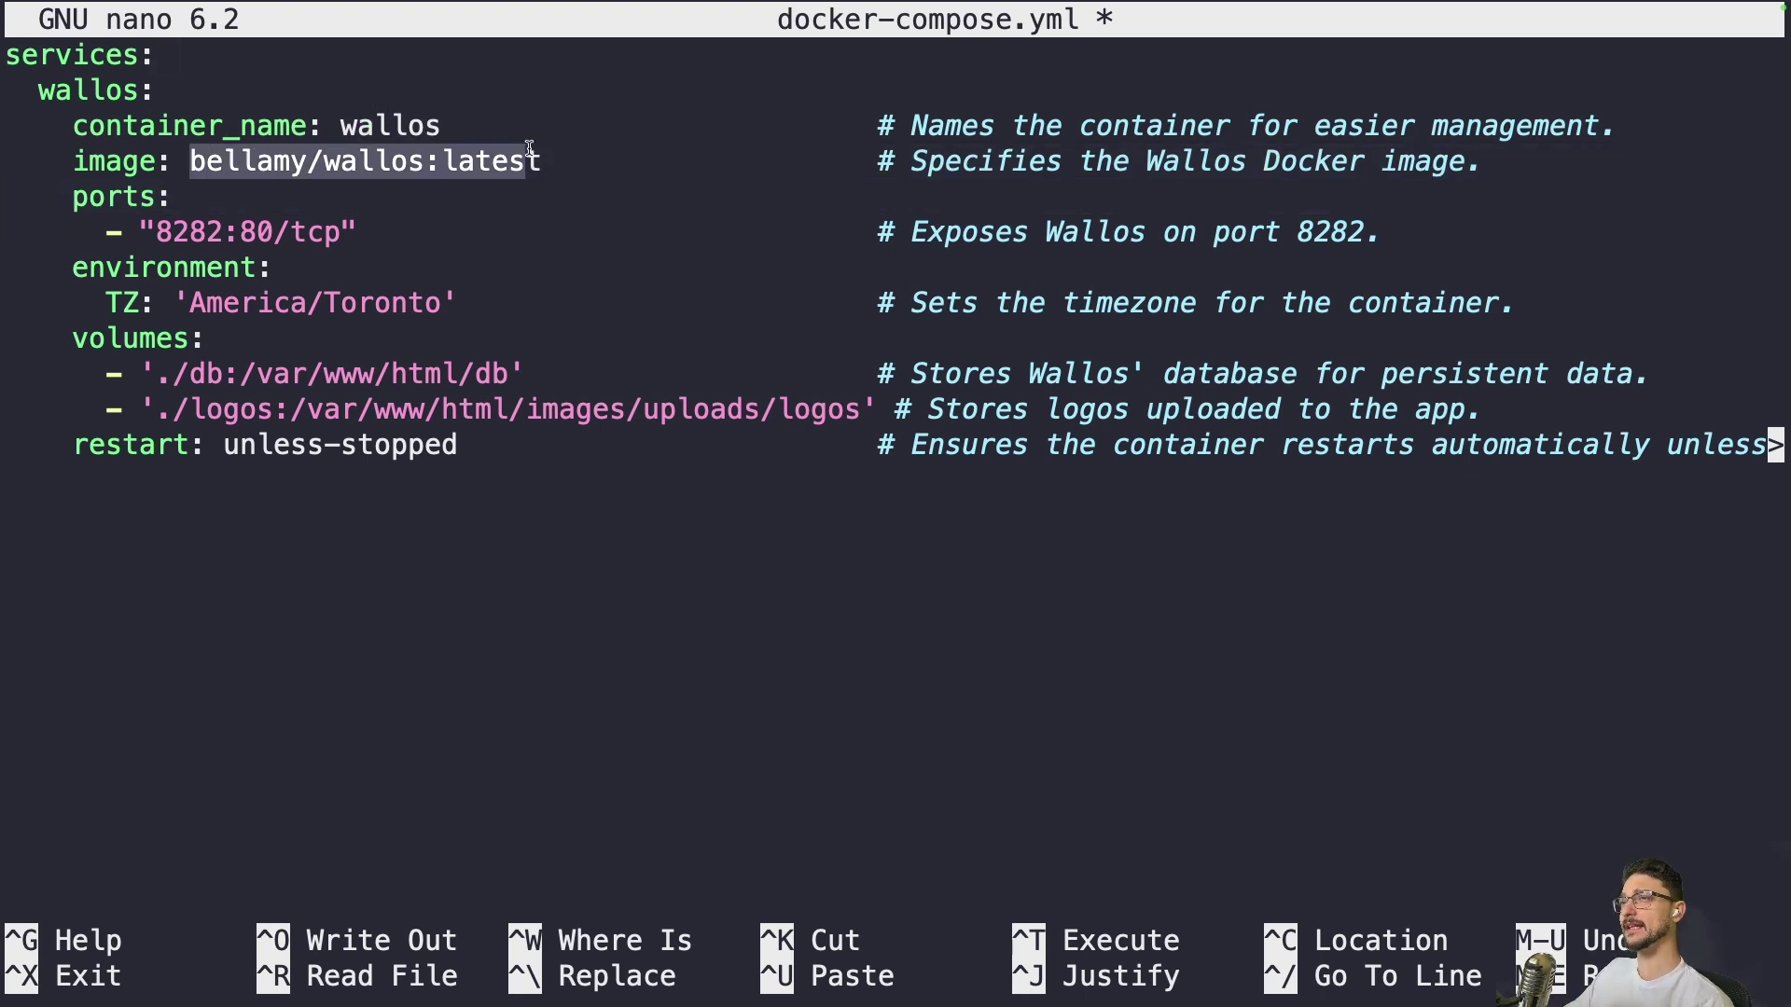
{"action": "left_click_drag", "start_coordinate": [541, 160], "coordinate": [191, 160]}
{"action": "left_click", "coordinate": [517, 160]}
{"action": "left_click_drag", "start_coordinate": [442, 160], "coordinate": [531, 160]}
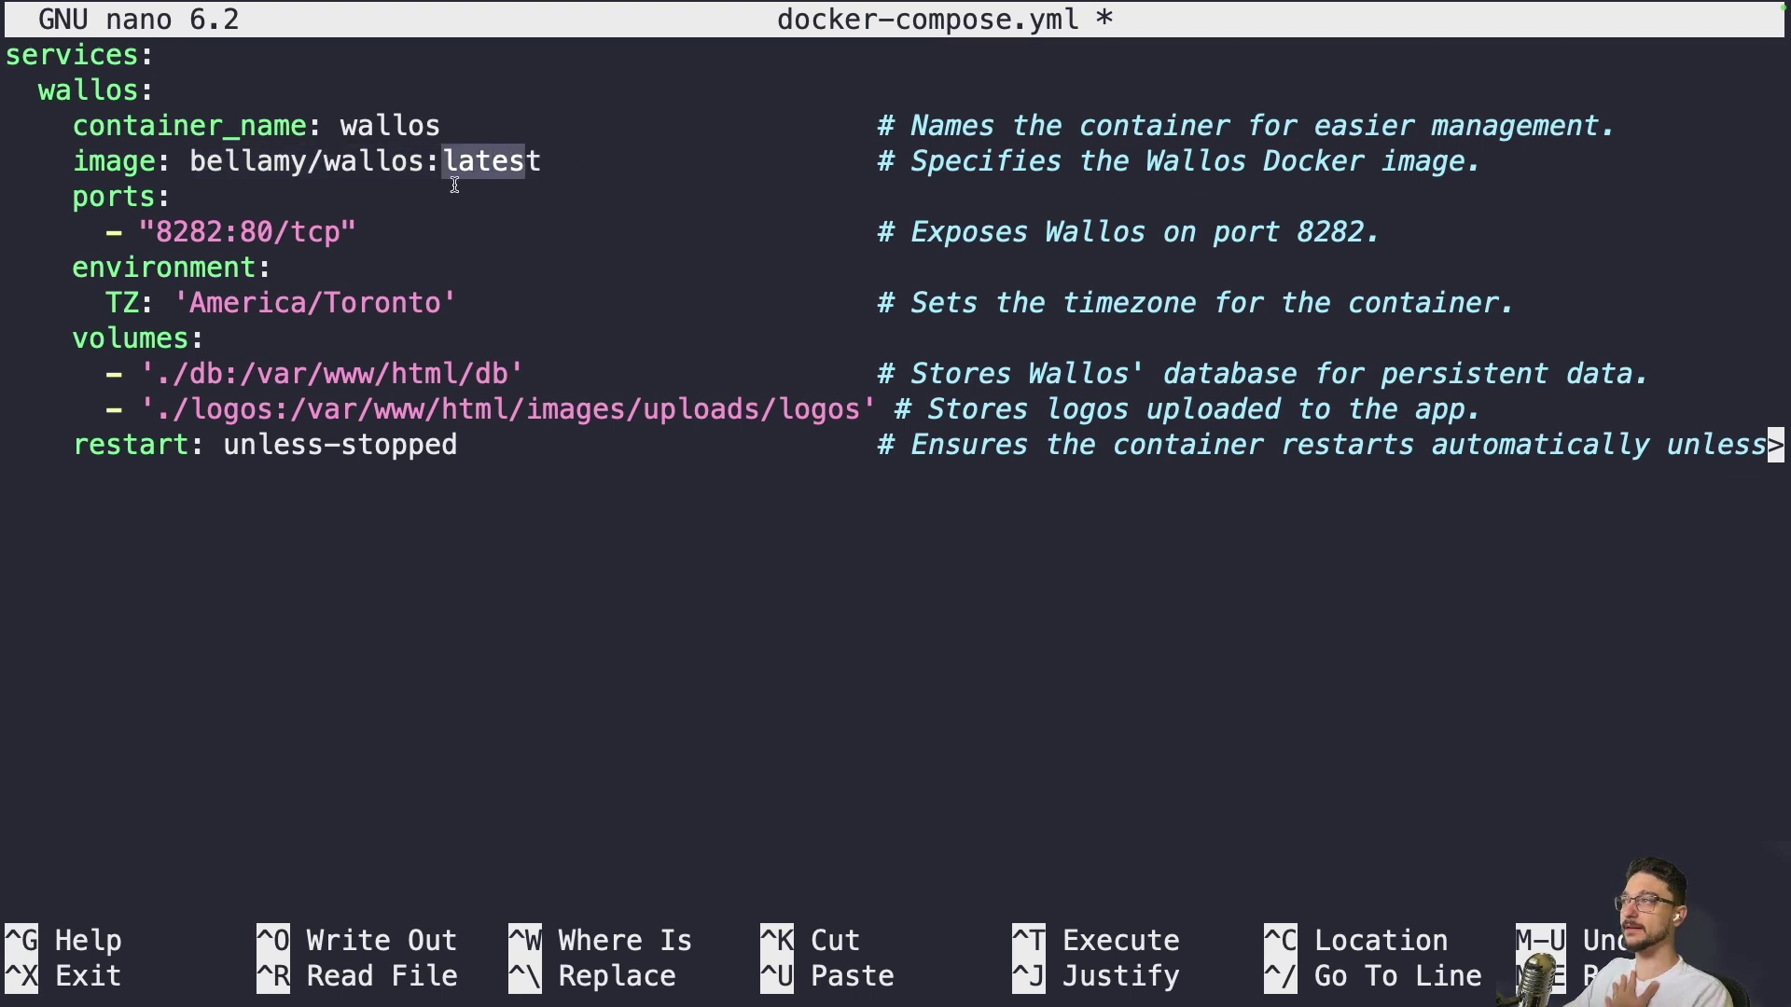
Highlight the 8282 host port, the 80/tcp container port and the America/Toronto timezone
{"action": "left_click_drag", "start_coordinate": [159, 231], "coordinate": [224, 230]}
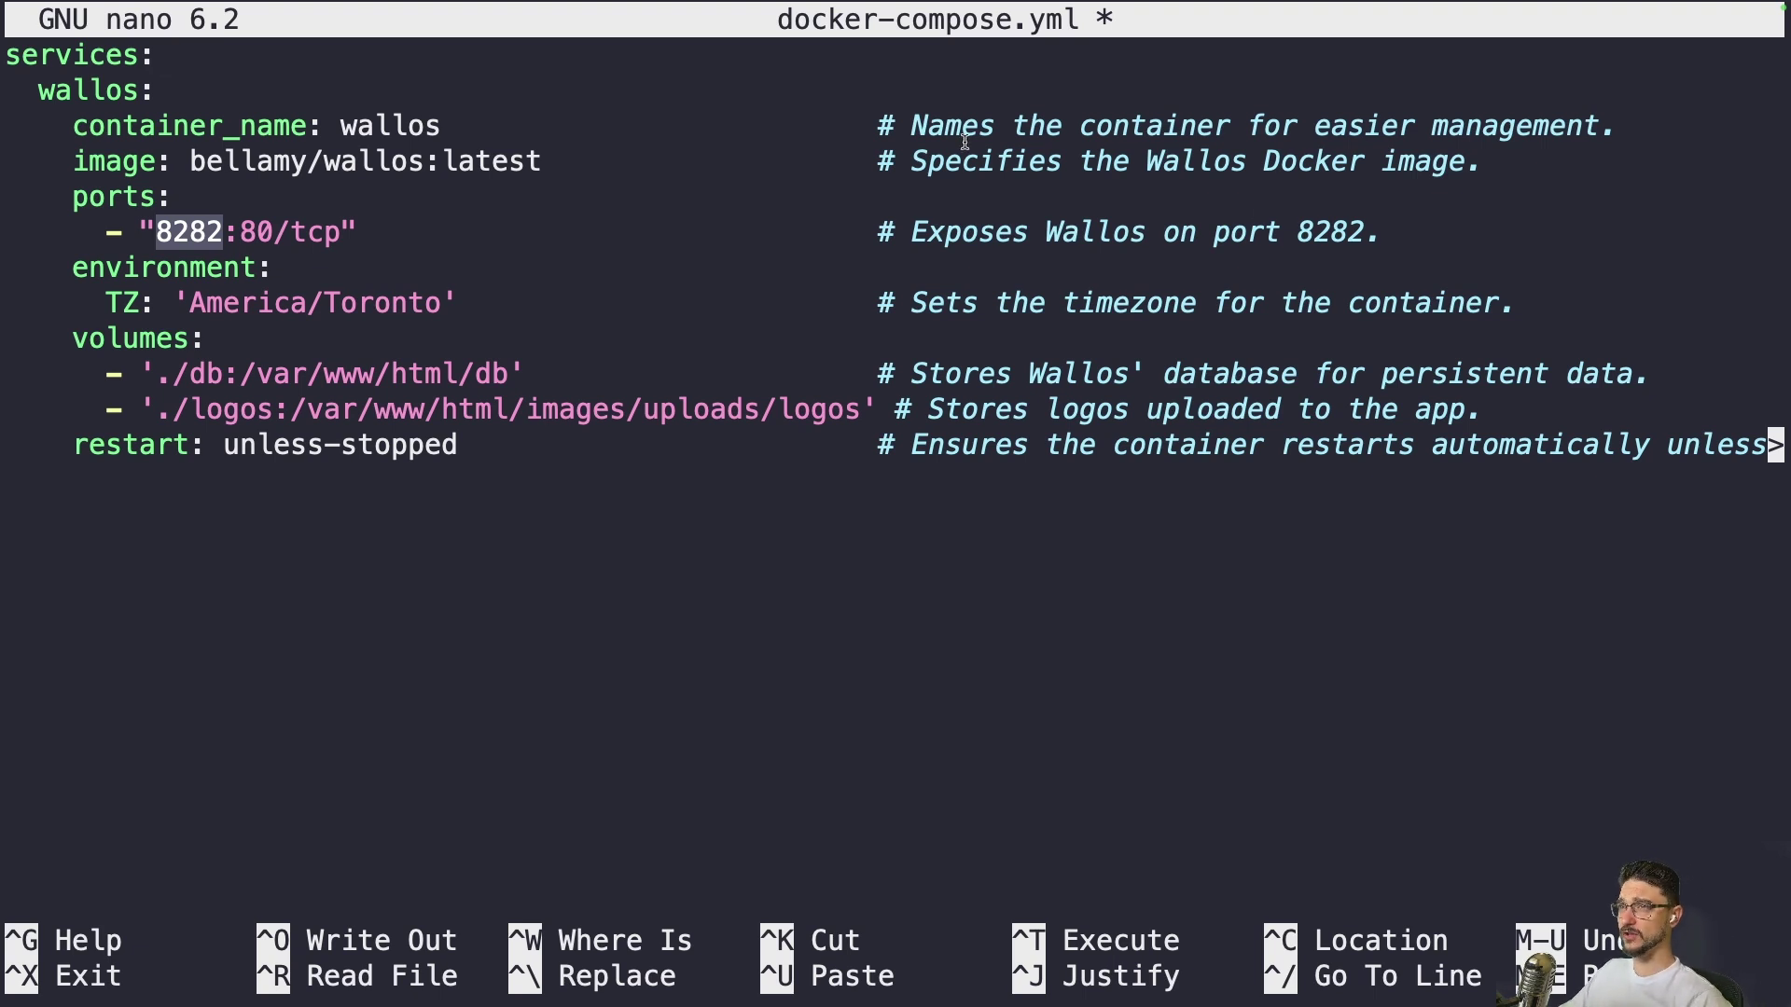
{"action": "left_click", "coordinate": [211, 231]}
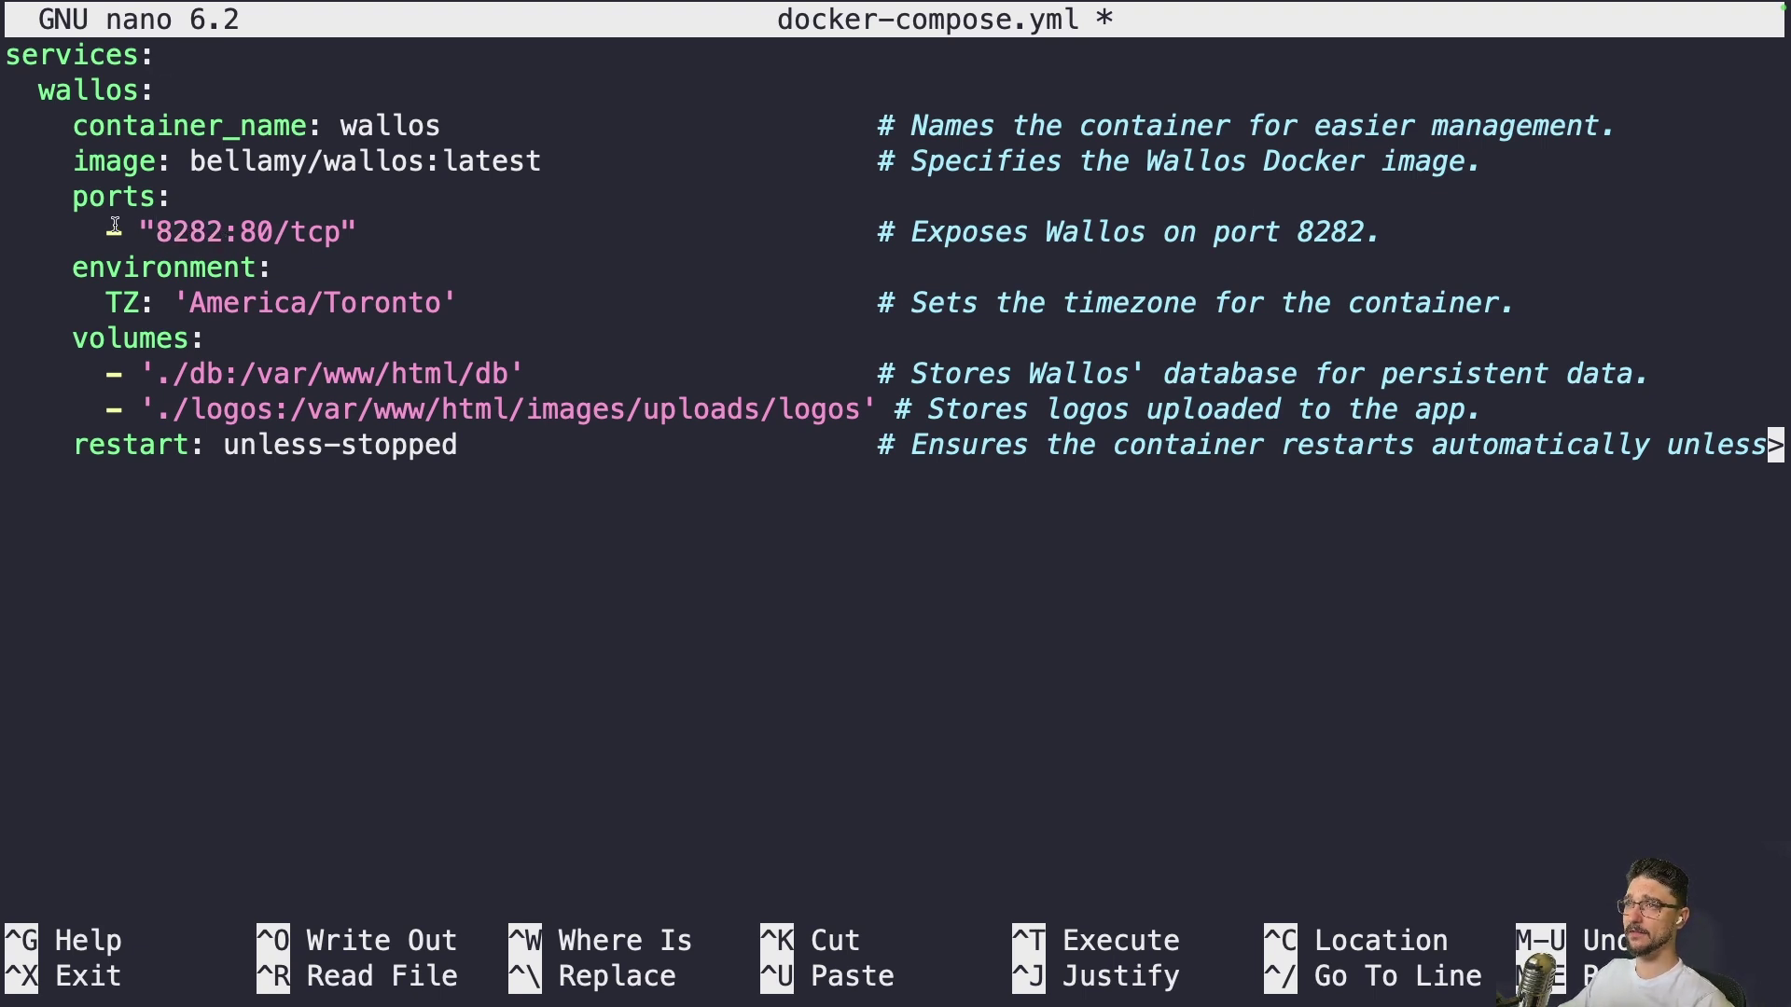
{"action": "left_click_drag", "start_coordinate": [222, 231], "coordinate": [155, 227]}
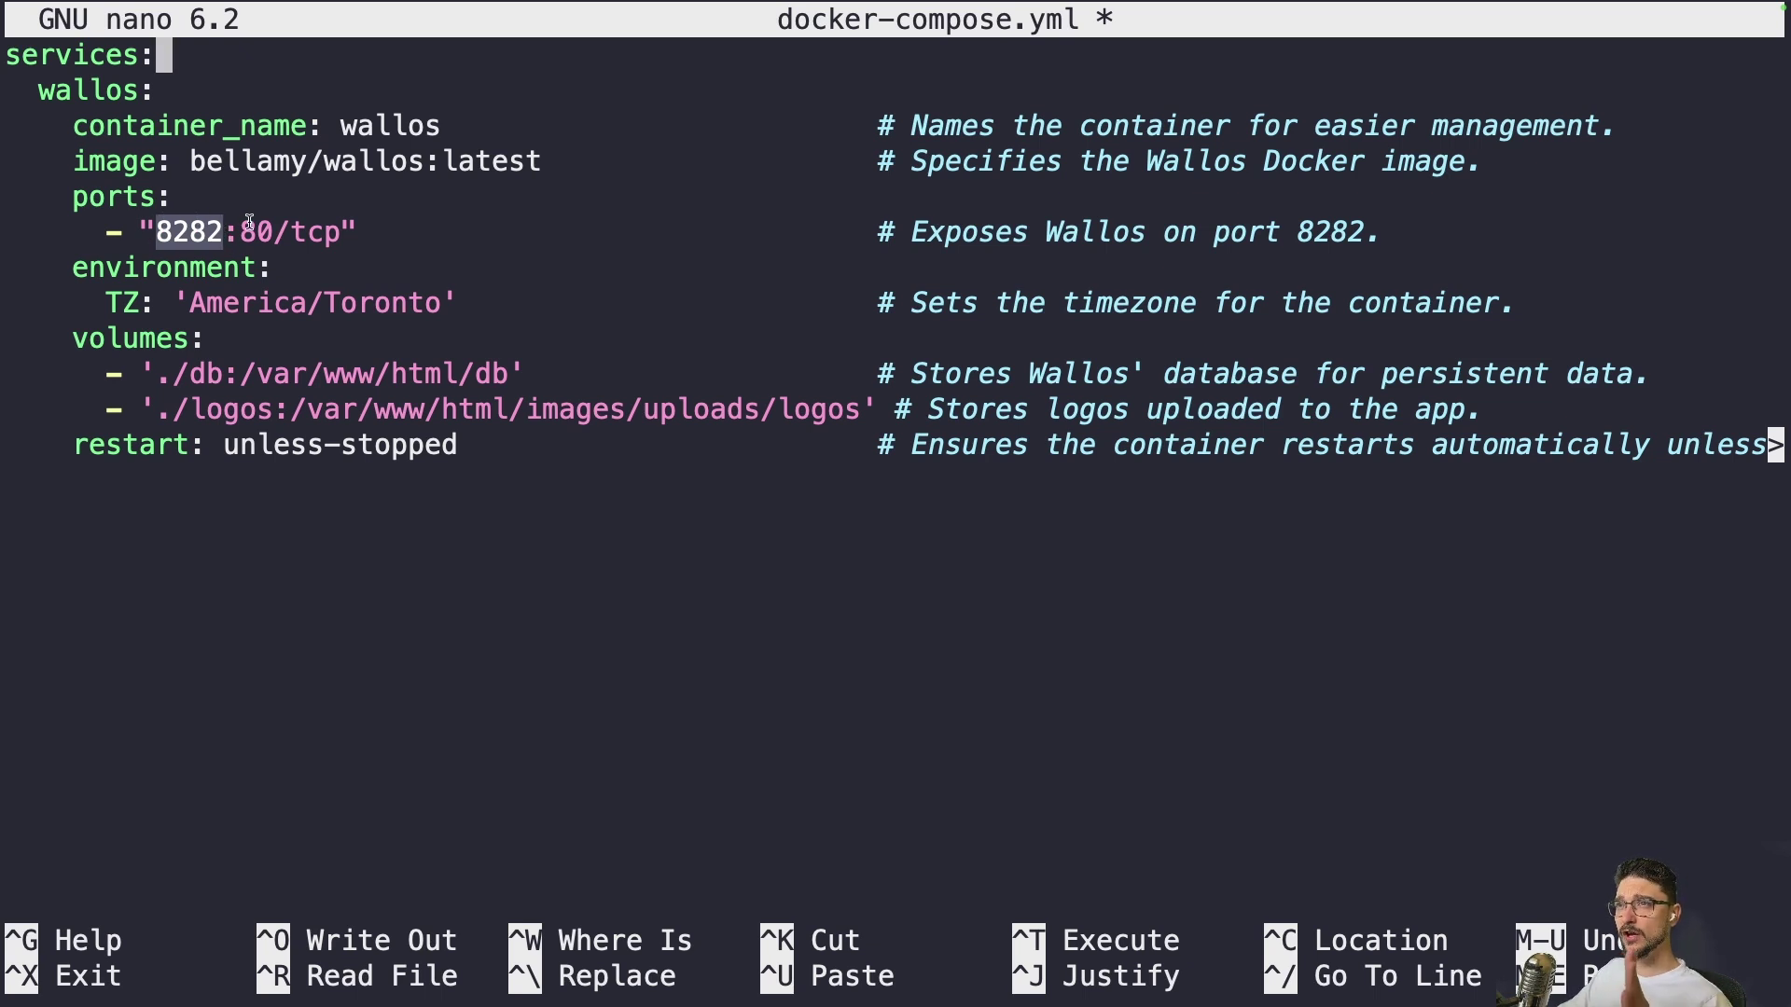
{"action": "left_click_drag", "start_coordinate": [248, 224], "coordinate": [273, 231]}
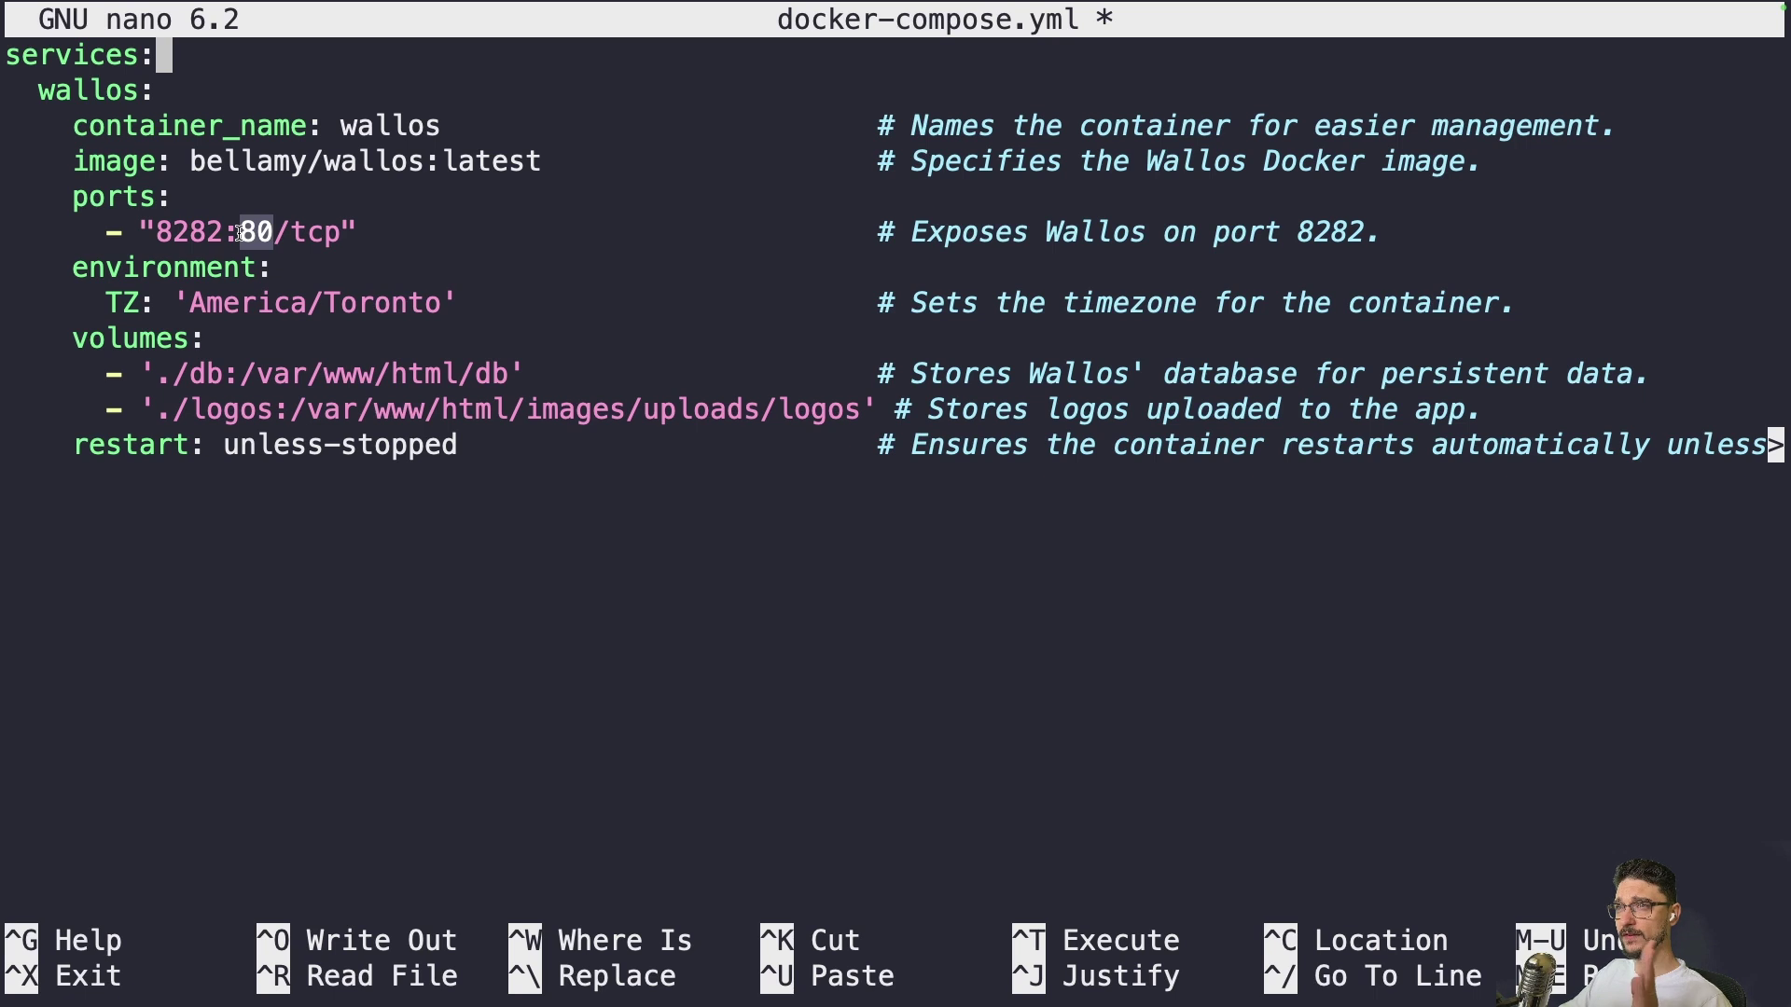
{"action": "middle_click", "coordinate": [240, 233]}
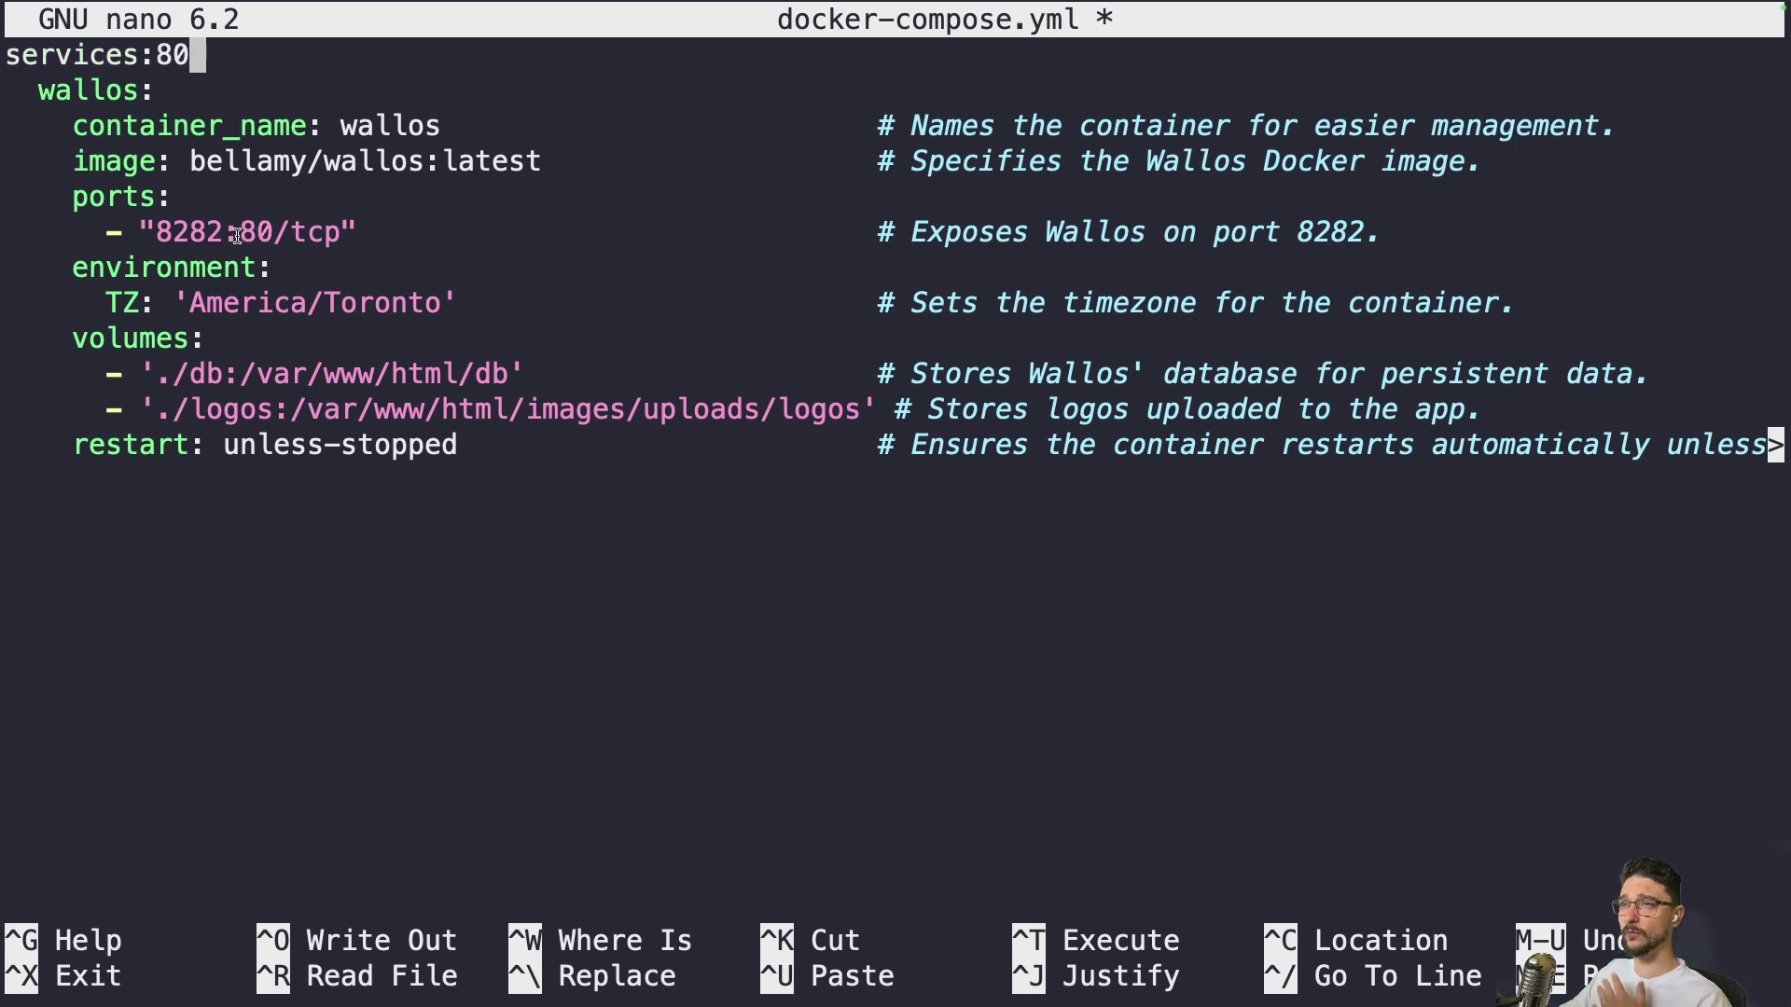
{"action": "left_click_drag", "start_coordinate": [157, 232], "coordinate": [221, 232]}
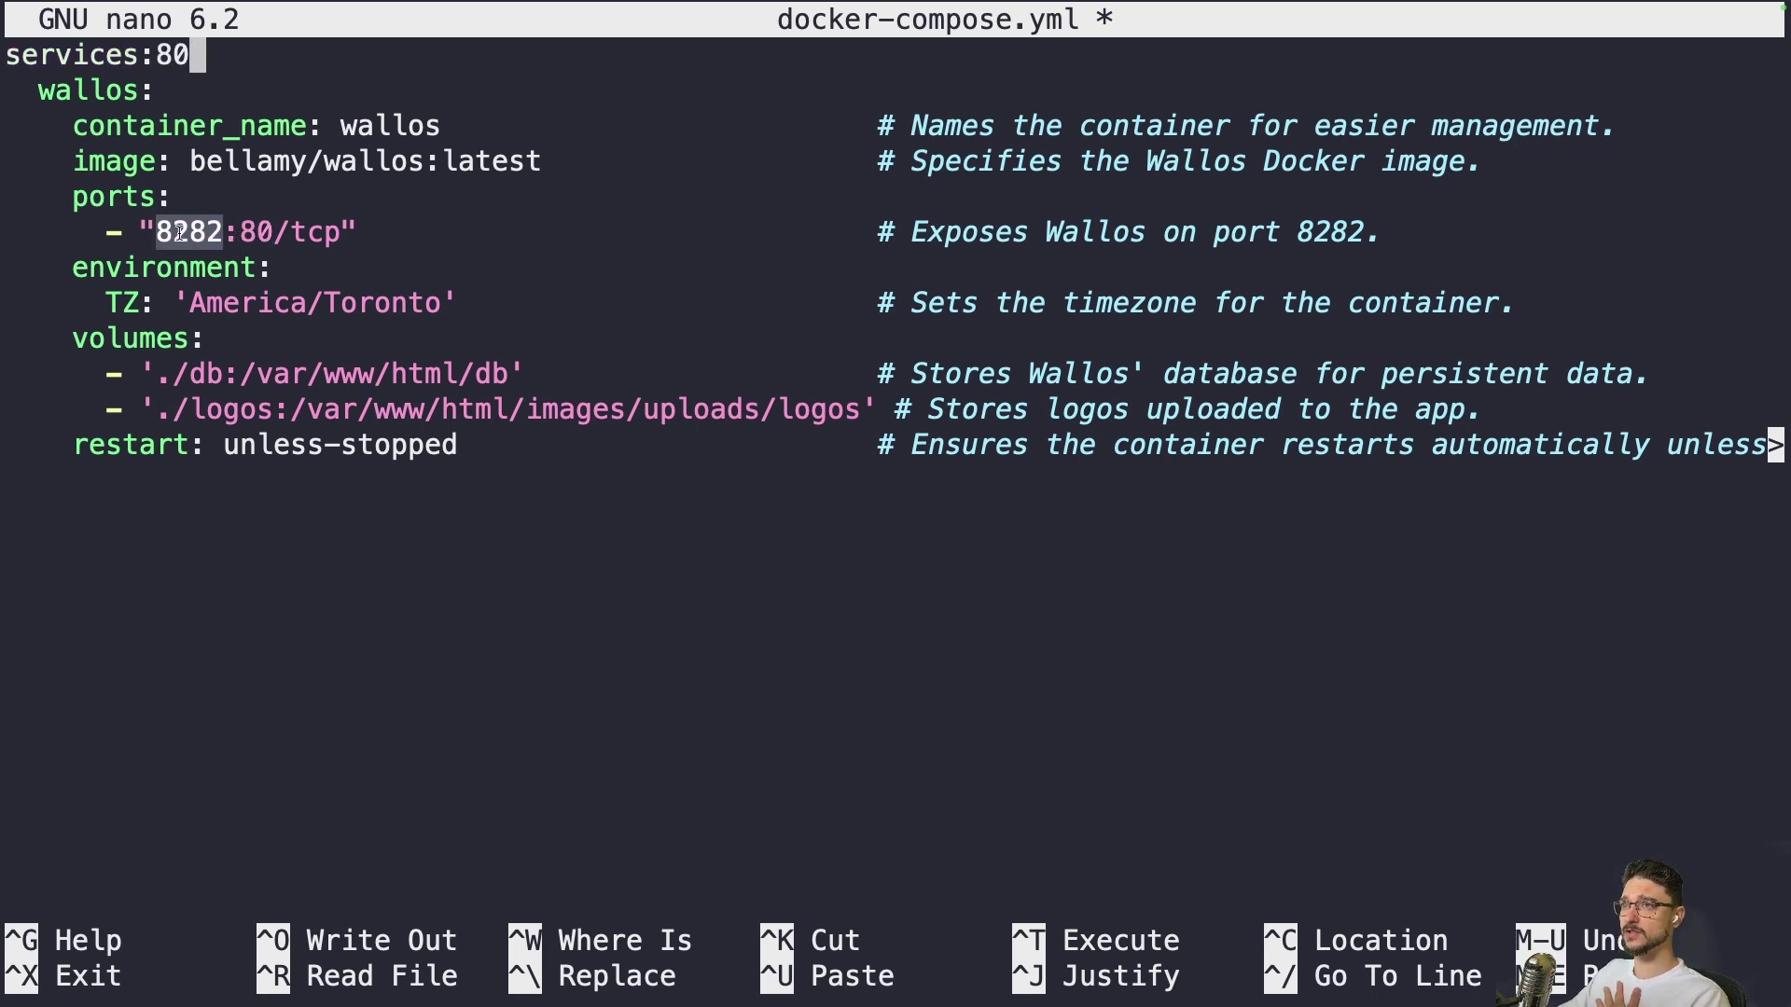
{"action": "double_click", "coordinate": [260, 227]}
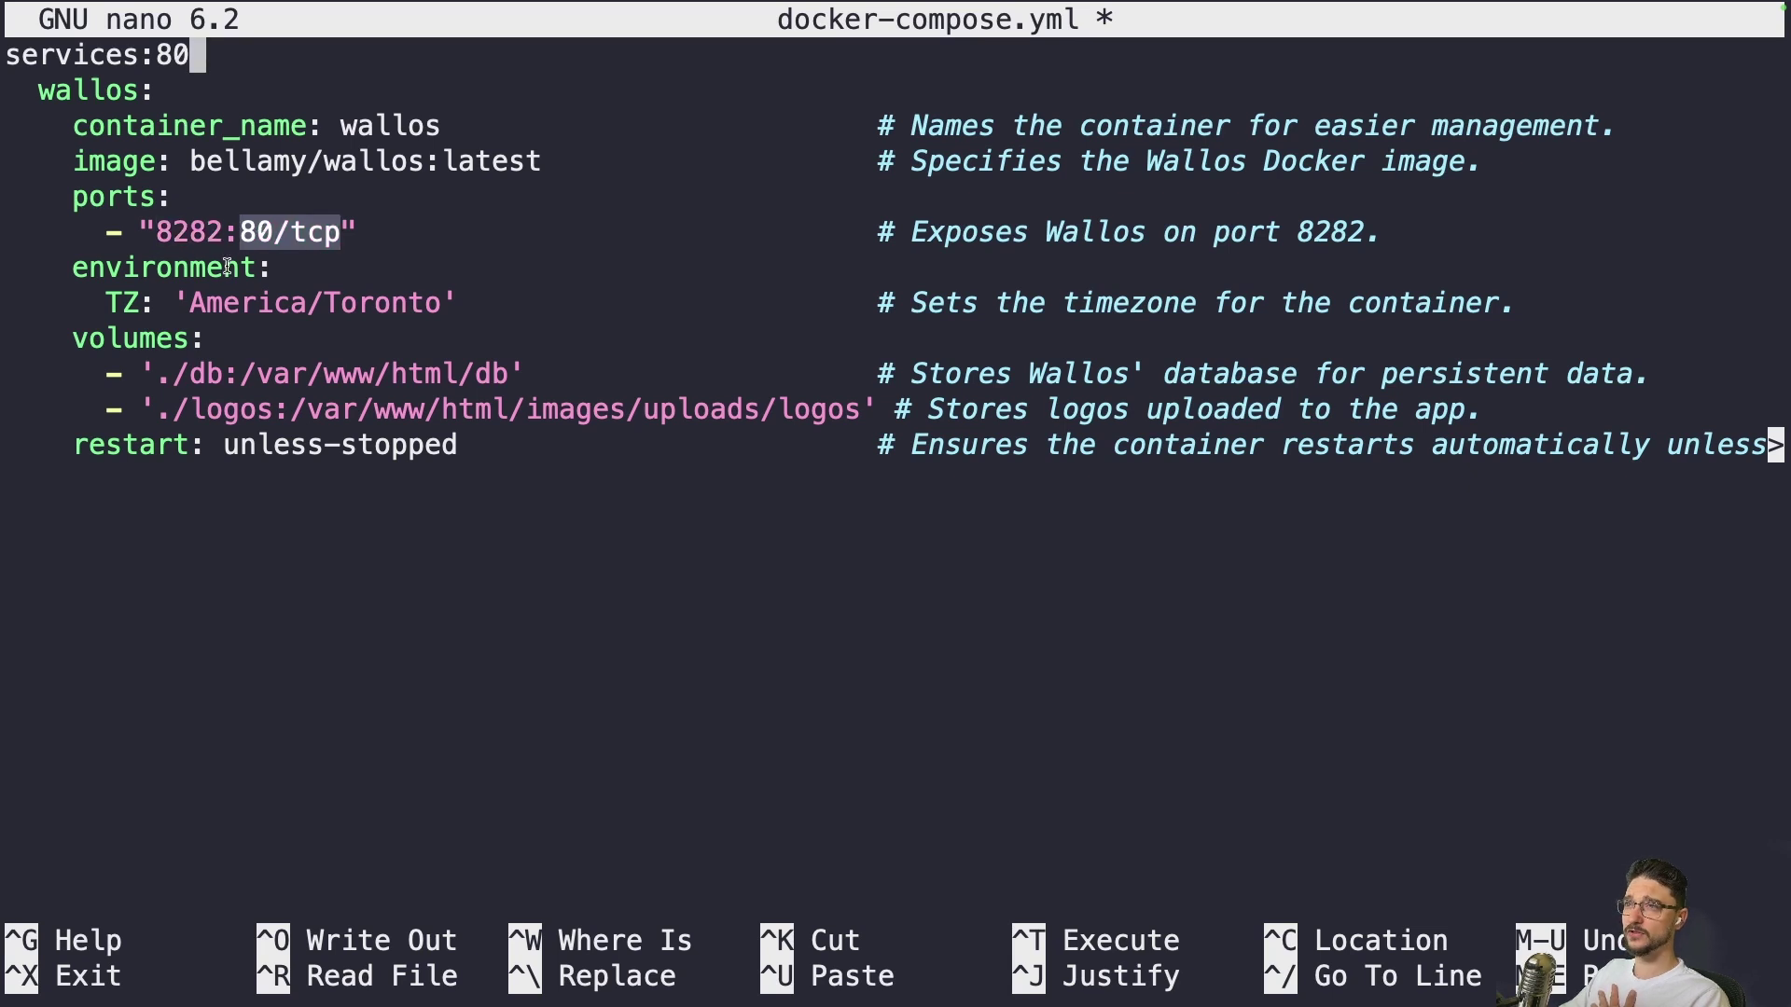
{"action": "left_click", "coordinate": [275, 301]}
{"action": "key", "text": "Down"}
{"action": "key", "text": "Down"}
{"action": "key", "text": "Down"}
{"action": "key", "text": "Down"}
{"action": "key", "text": "Down"}
{"action": "key", "text": "Down"}
{"action": "key", "text": "Down"}
{"action": "key", "text": "Right"}
{"action": "key", "text": "Right"}
{"action": "key", "text": "Right"}
{"action": "key", "text": "Right"}
{"action": "key", "text": "Right"}
{"action": "key", "text": "Right"}
{"action": "key", "text": "Right"}
{"action": "key", "text": "Right"}
{"action": "key", "text": "Right"}
{"action": "key", "text": "Right"}
{"action": "key", "text": "Right"}
{"action": "key", "text": "Right"}
{"action": "double_click", "coordinate": [260, 306]}
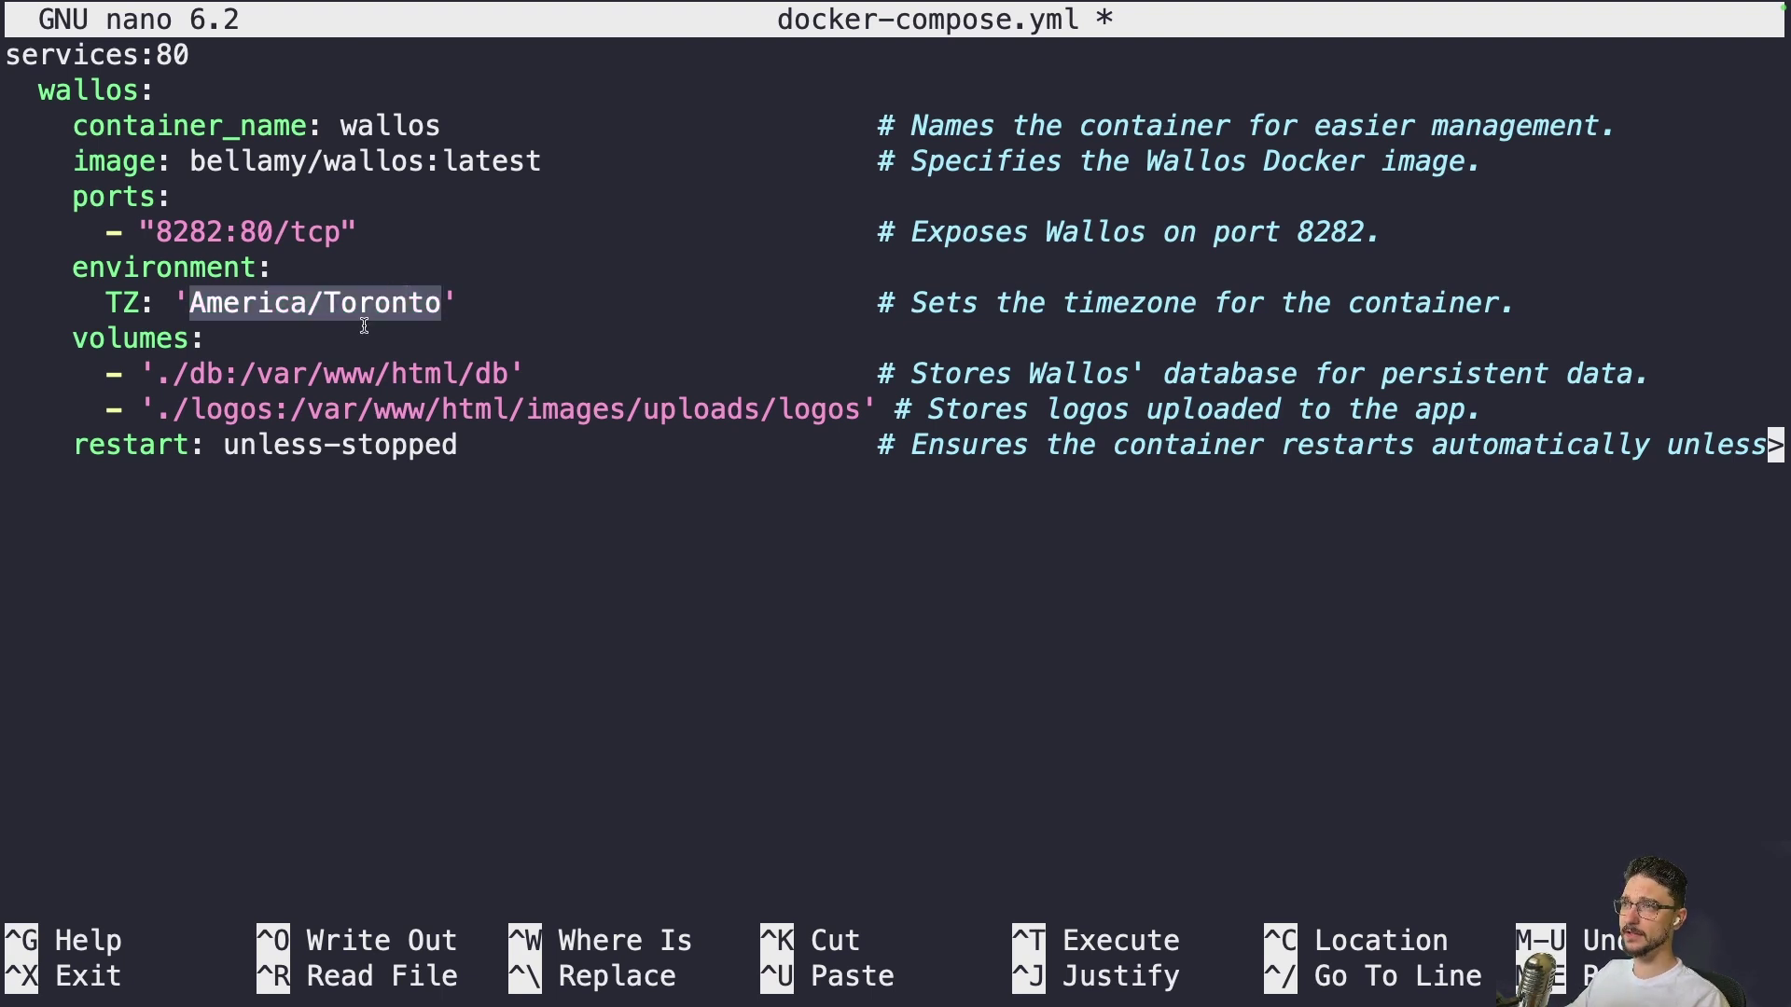
{"action": "left_click", "coordinate": [400, 374]}
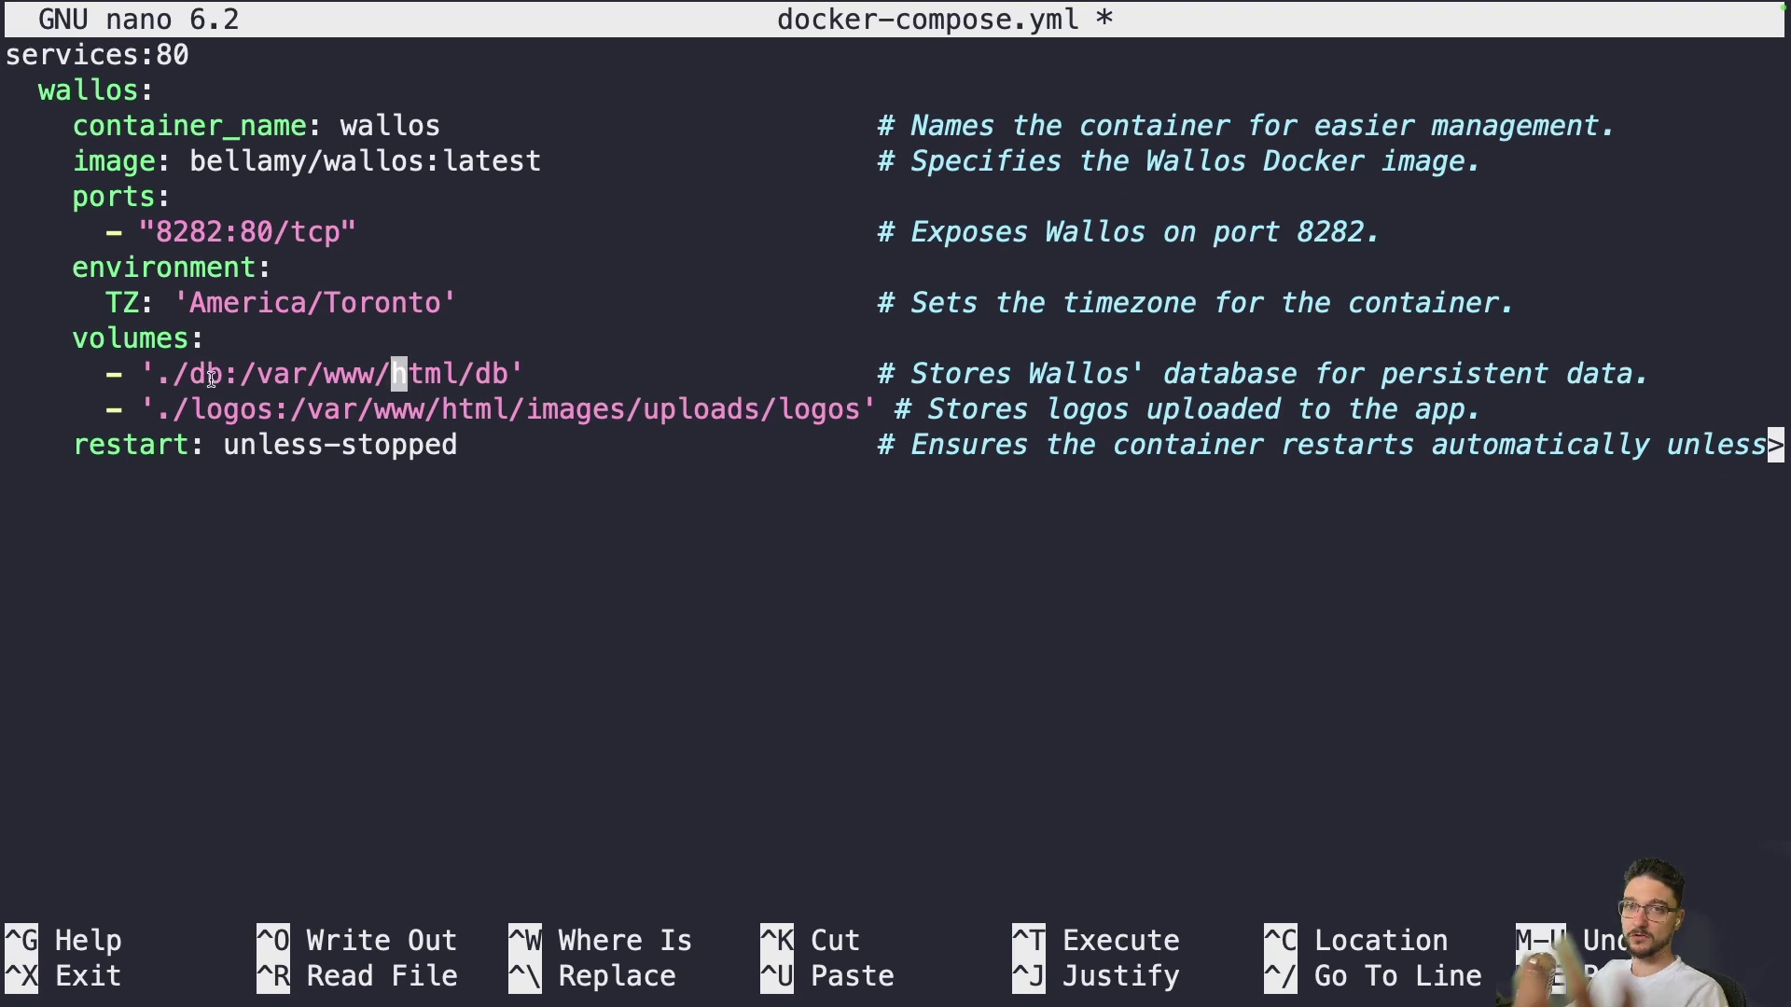
Highlight the ./db and ./logos volume host paths and the restart policy line
{"action": "double_click", "coordinate": [196, 373]}
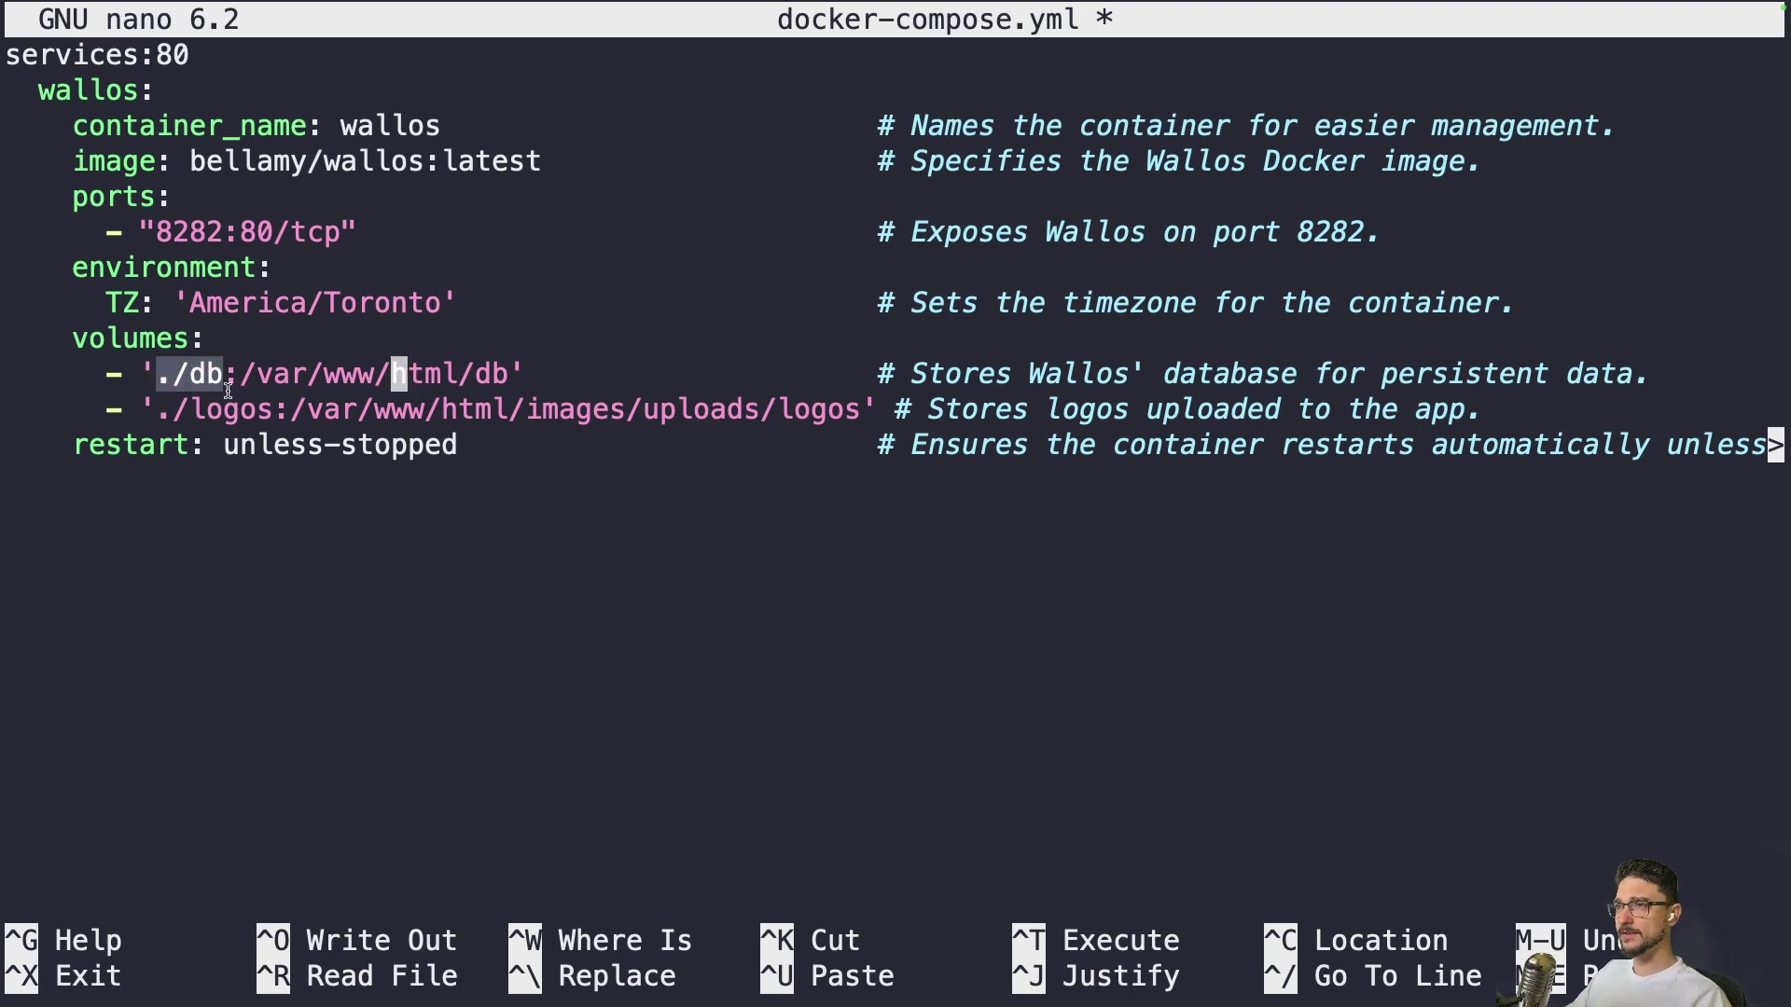
{"action": "double_click", "coordinate": [221, 406]}
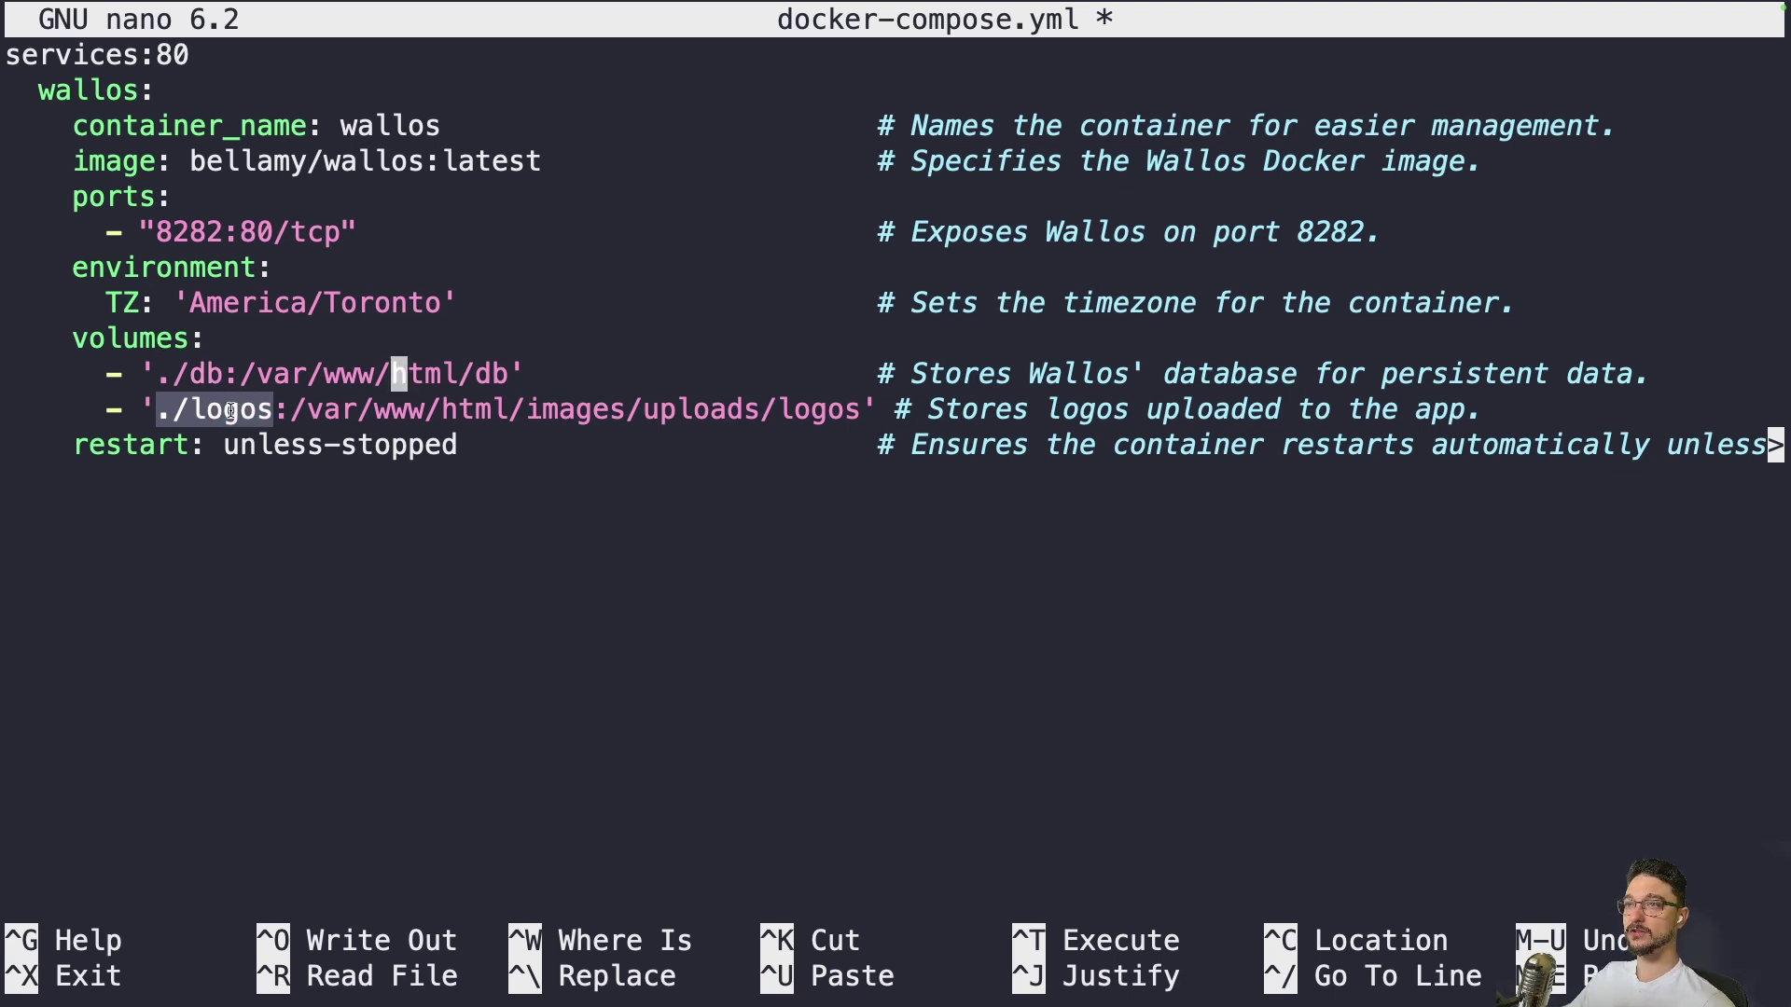
{"action": "left_click", "coordinate": [168, 370]}
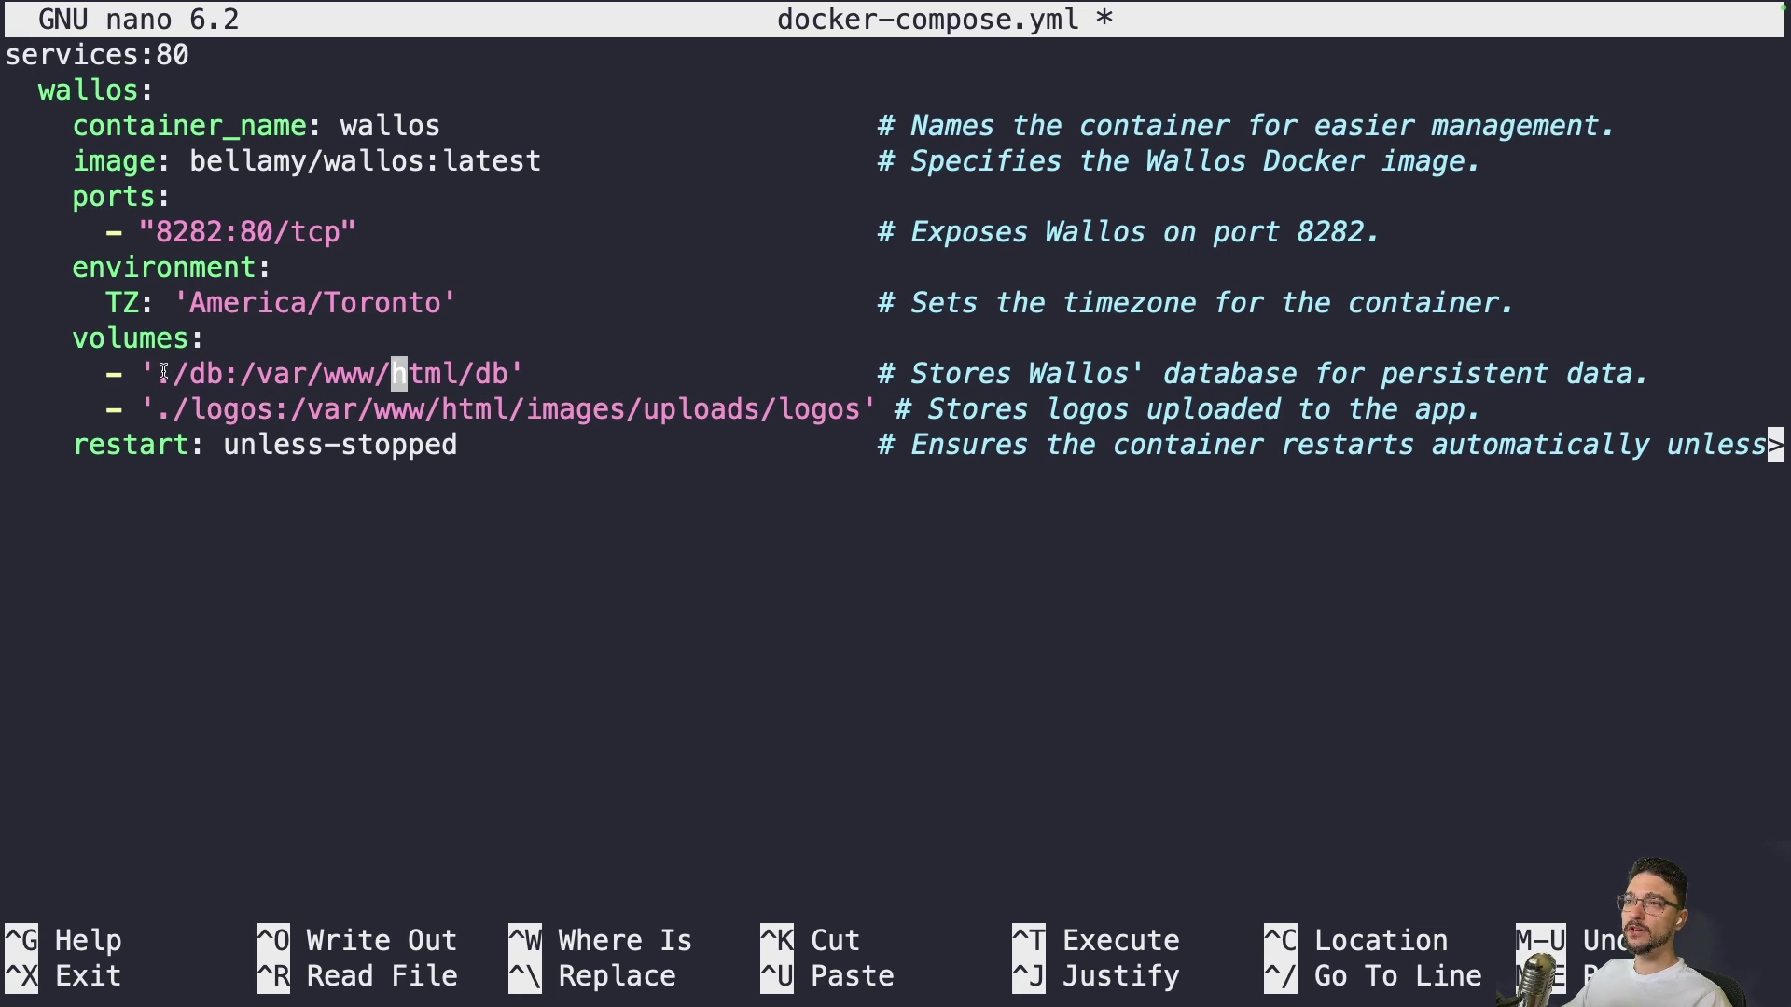
{"action": "left_click_drag", "start_coordinate": [164, 372], "coordinate": [159, 411]}
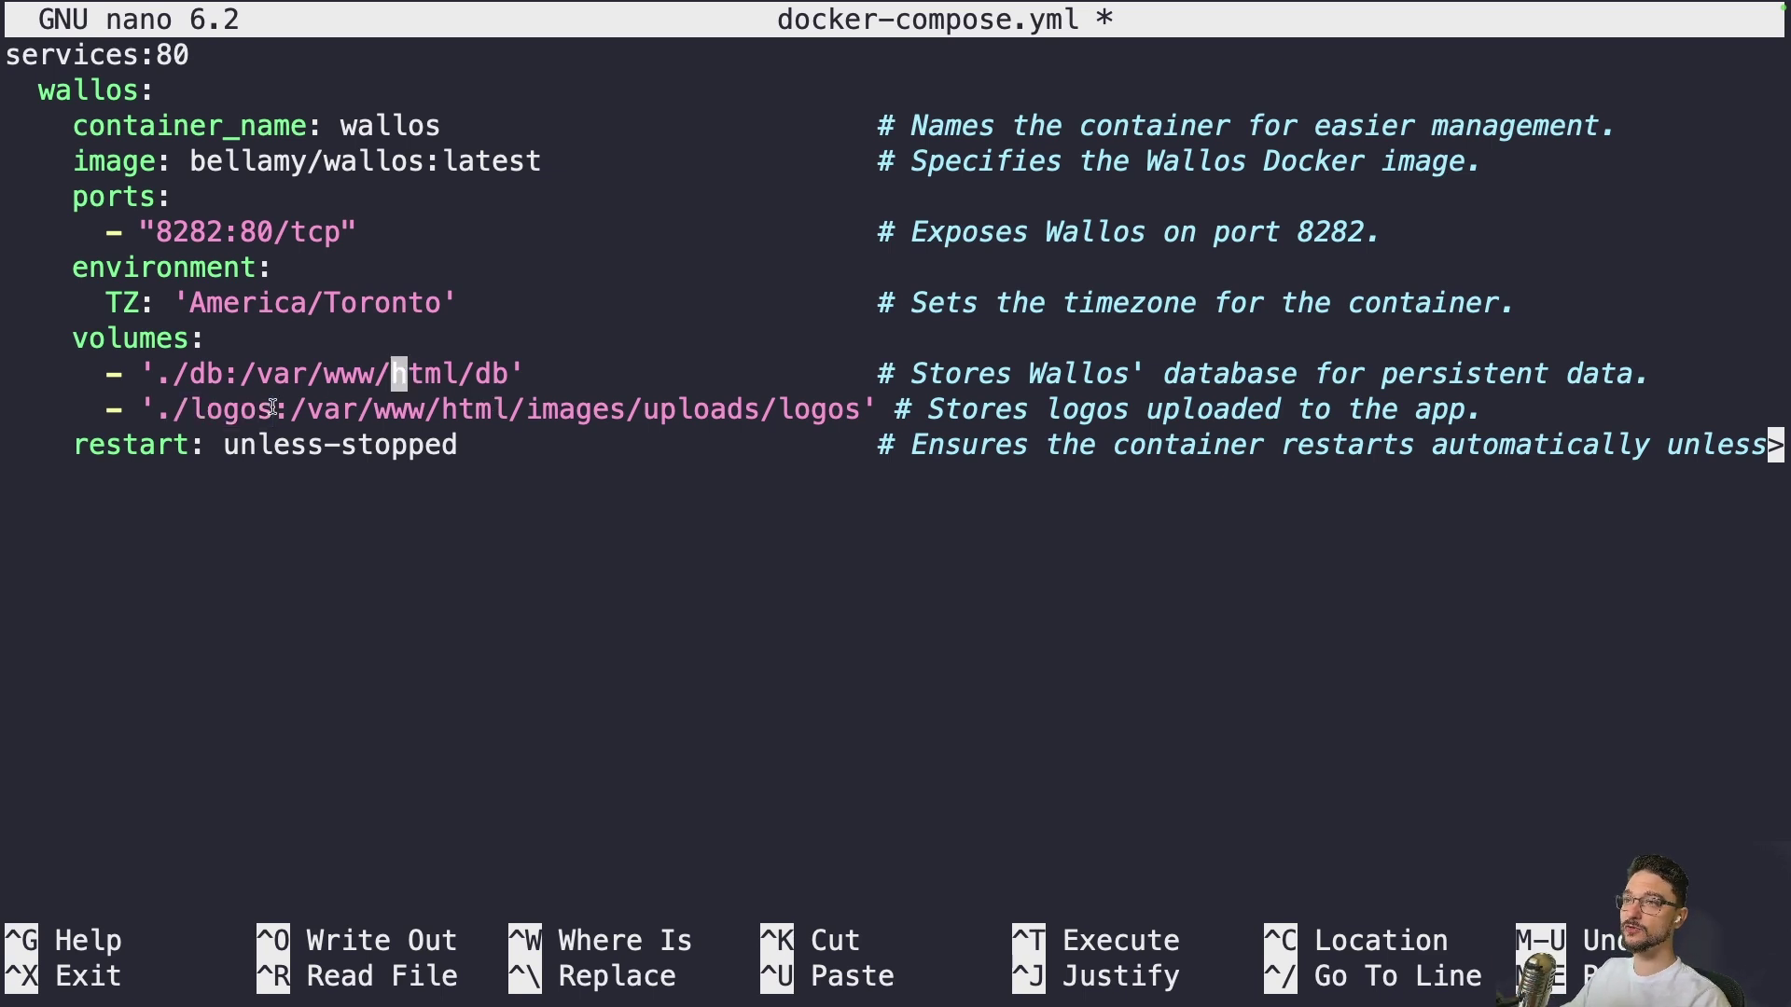
{"action": "left_click_drag", "start_coordinate": [273, 410], "coordinate": [5, 366]}
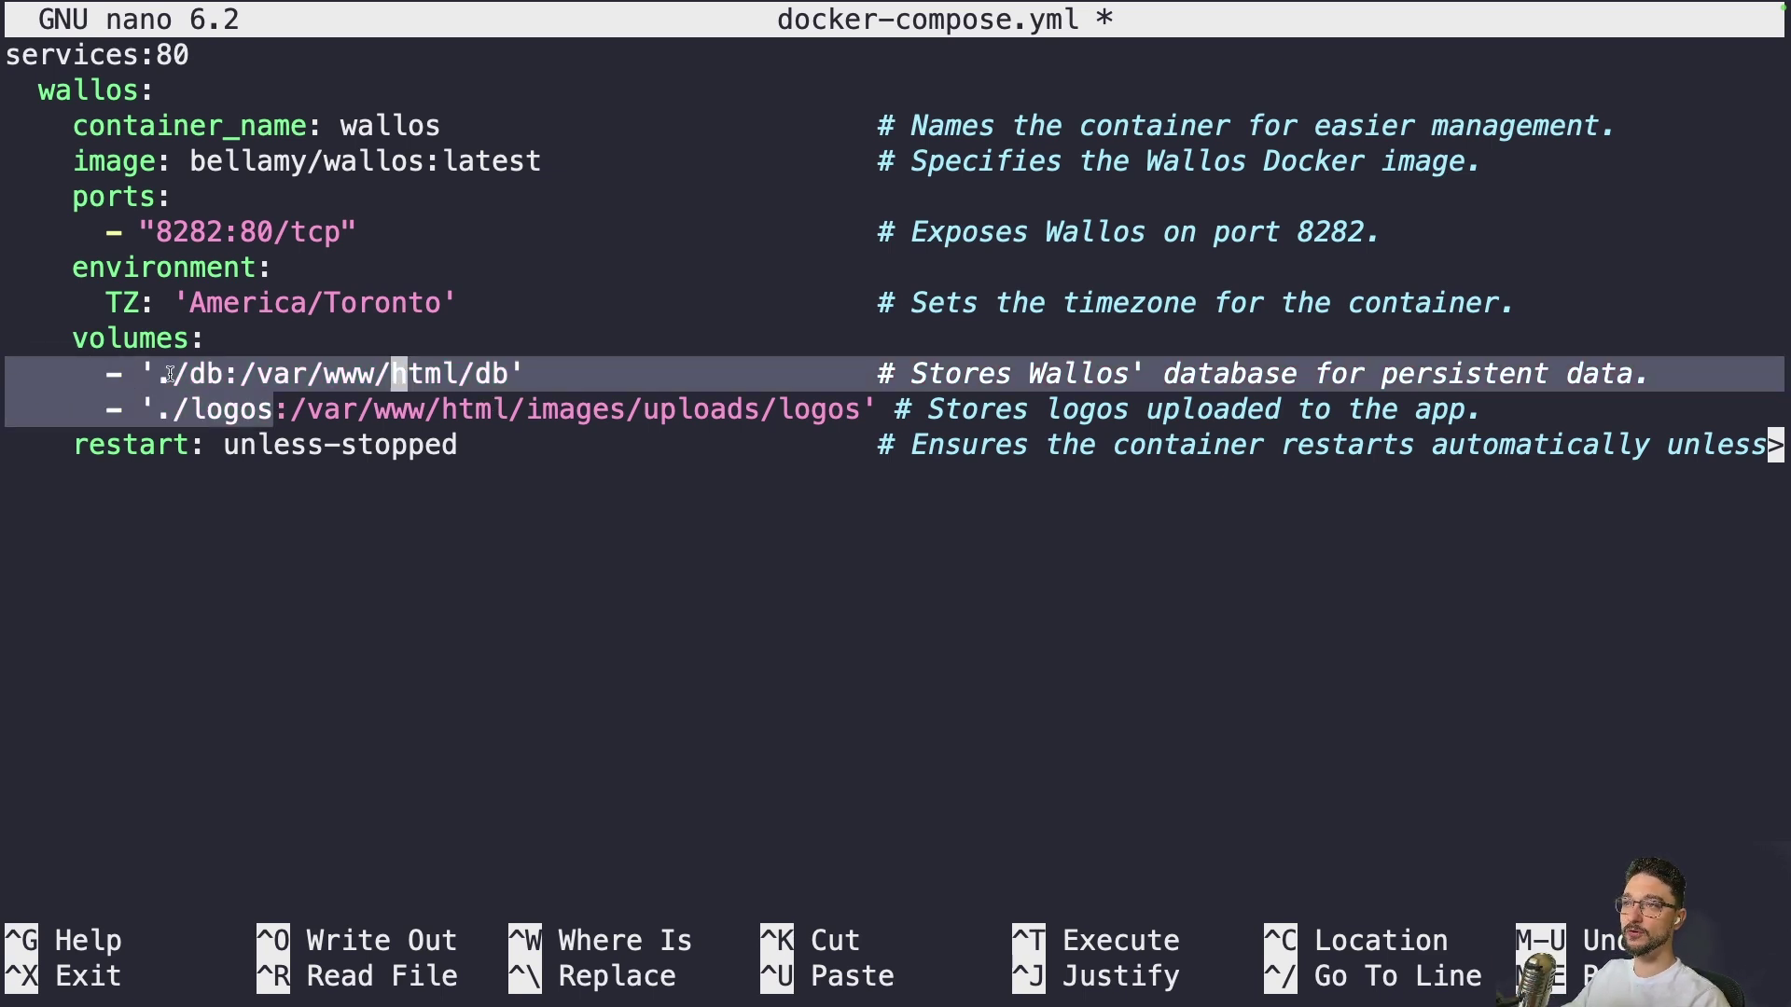
{"action": "left_click", "coordinate": [276, 408]}
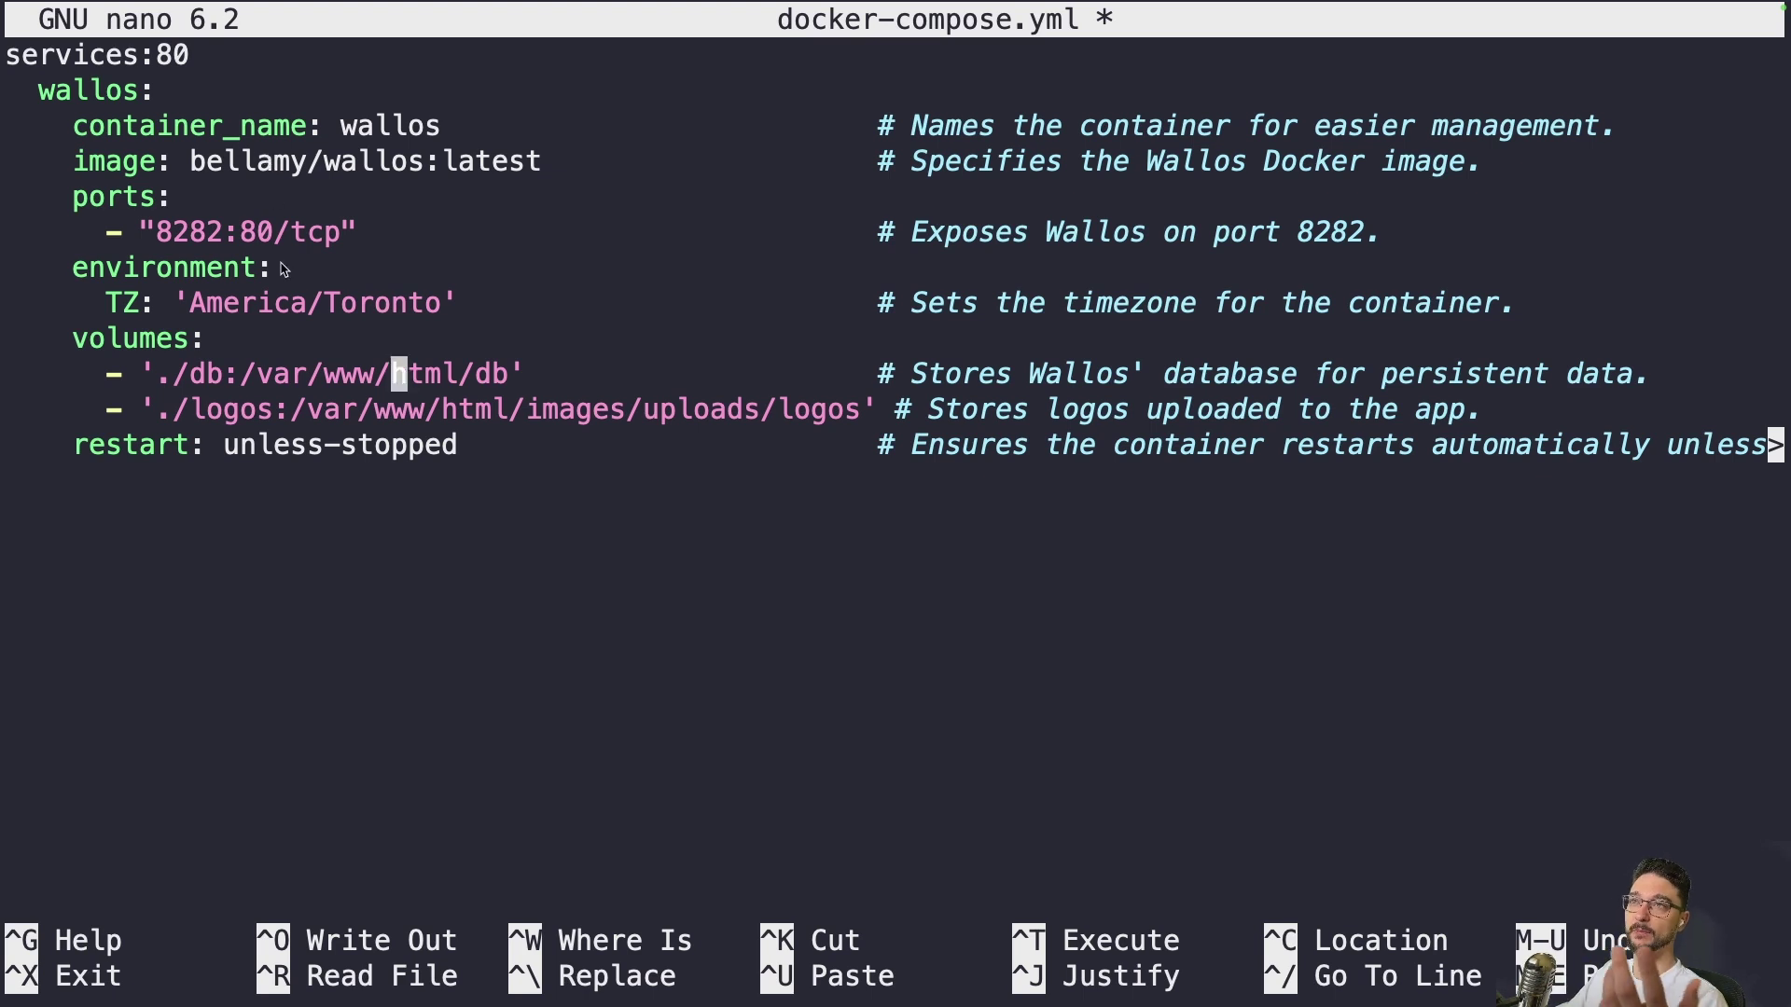
{"action": "left_click", "coordinate": [327, 467]}
{"action": "left_click_drag", "start_coordinate": [74, 444], "coordinate": [137, 450]}
{"action": "left_click", "coordinate": [461, 453]}
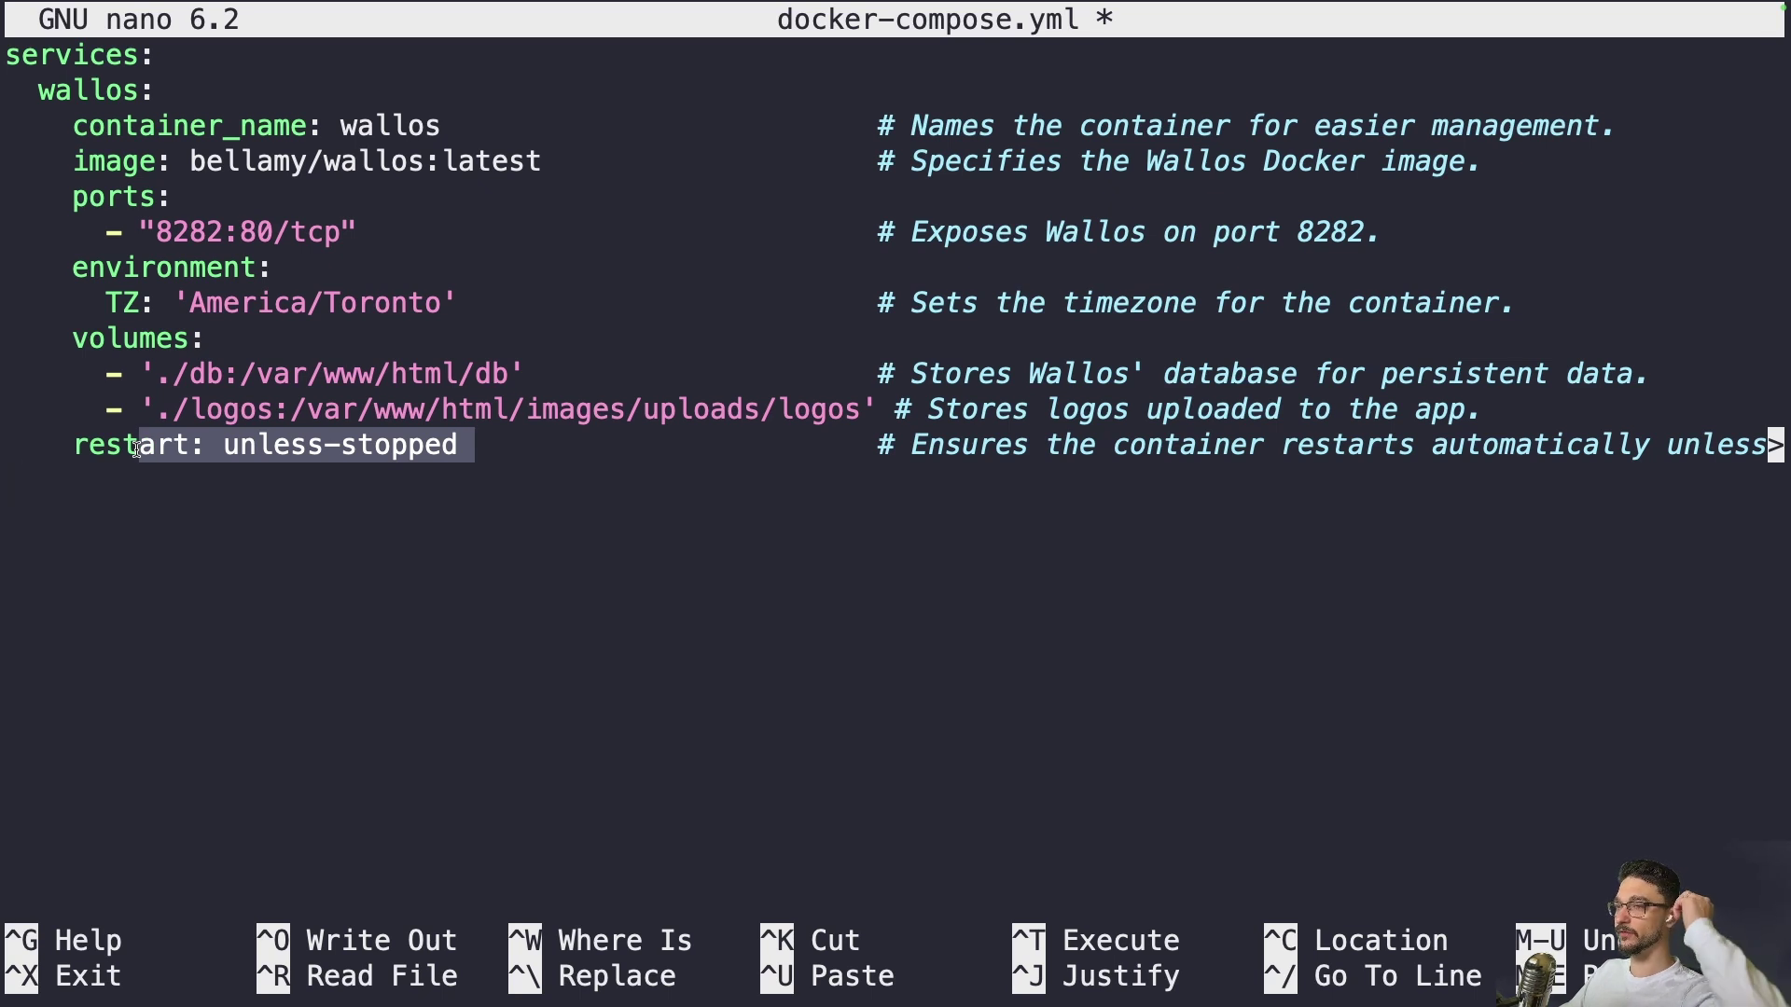
{"action": "left_click", "coordinate": [137, 448]}
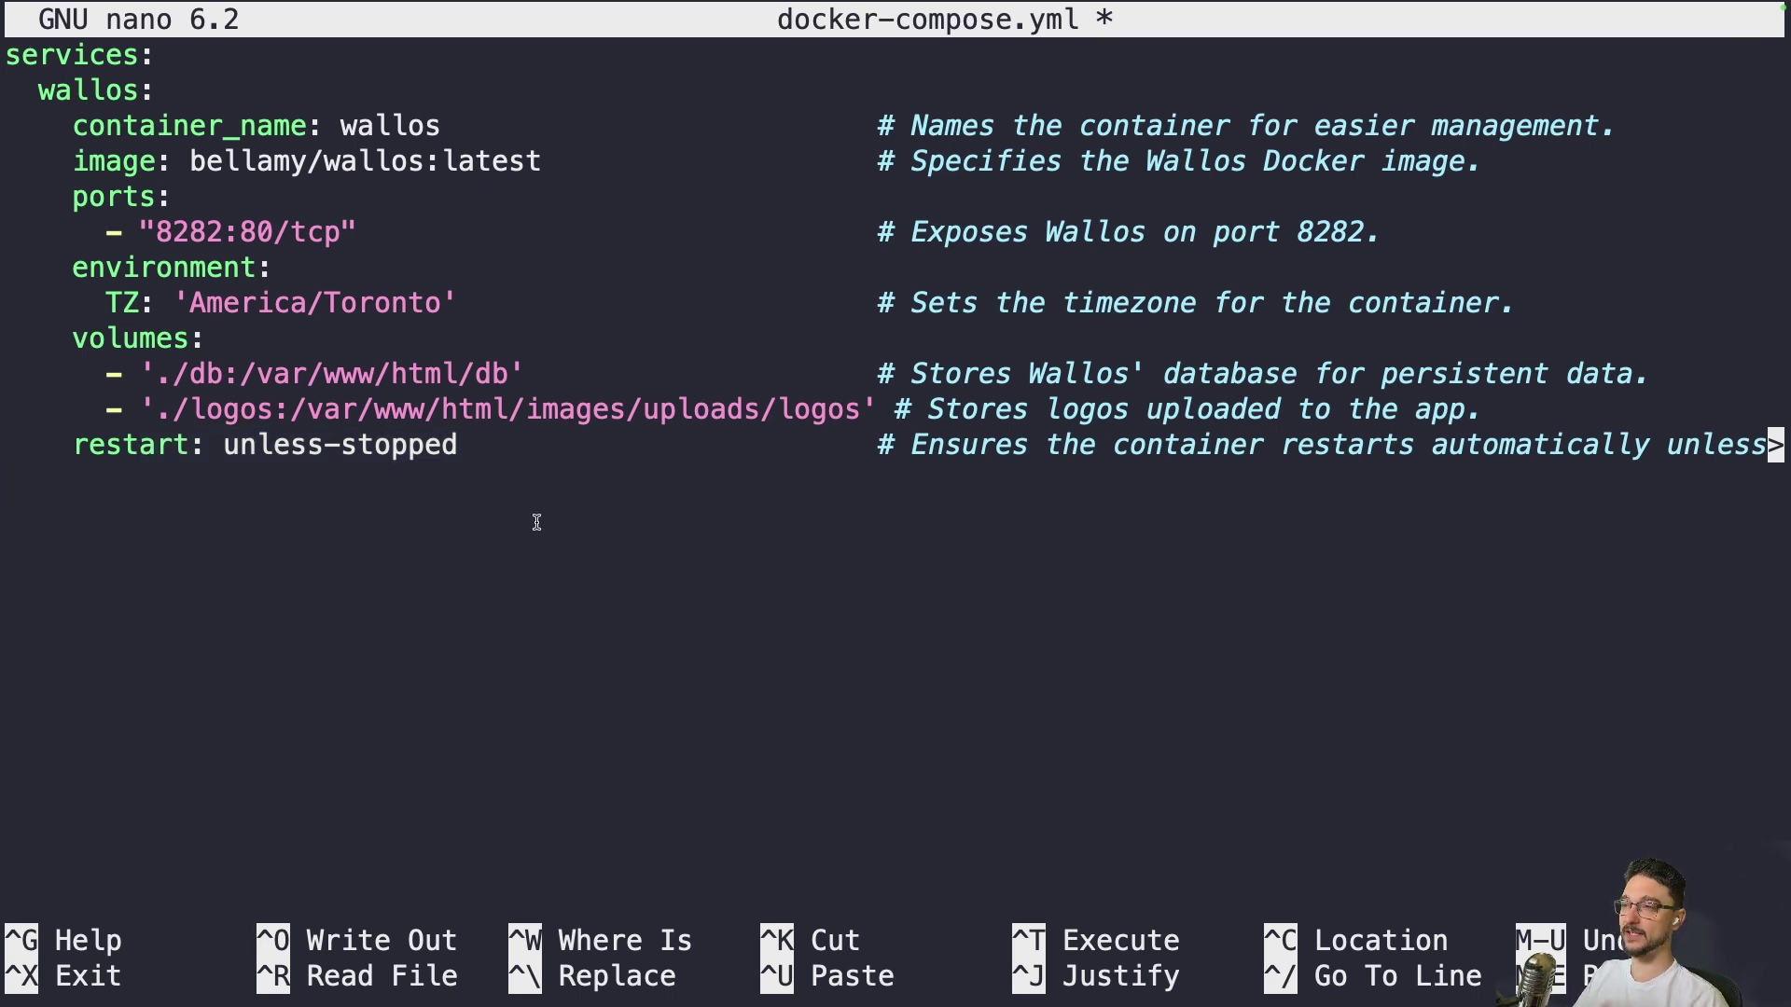
Save docker-compose.yml, exit nano, and list the wallos folder's files
{"action": "key", "text": "ctrl+o"}
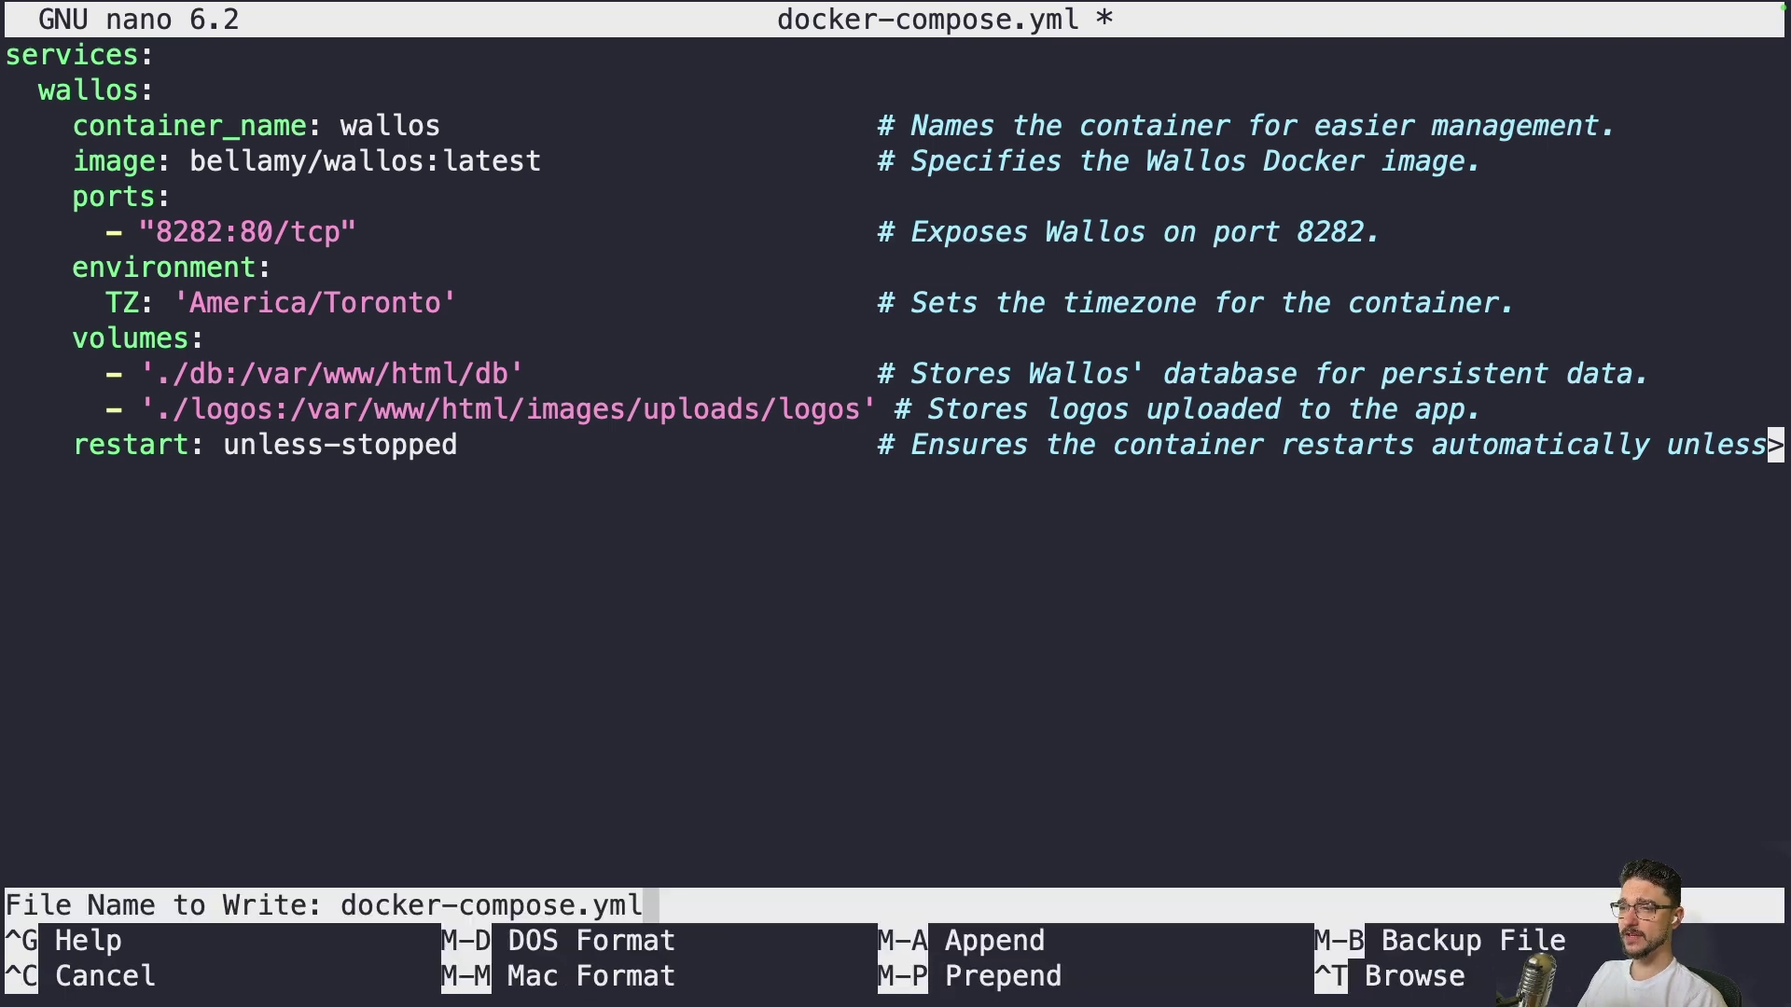
{"action": "key", "text": "Return"}
{"action": "key", "text": "ctrl+x"}
{"action": "type", "text": "ls"}
{"action": "key", "text": "Return"}
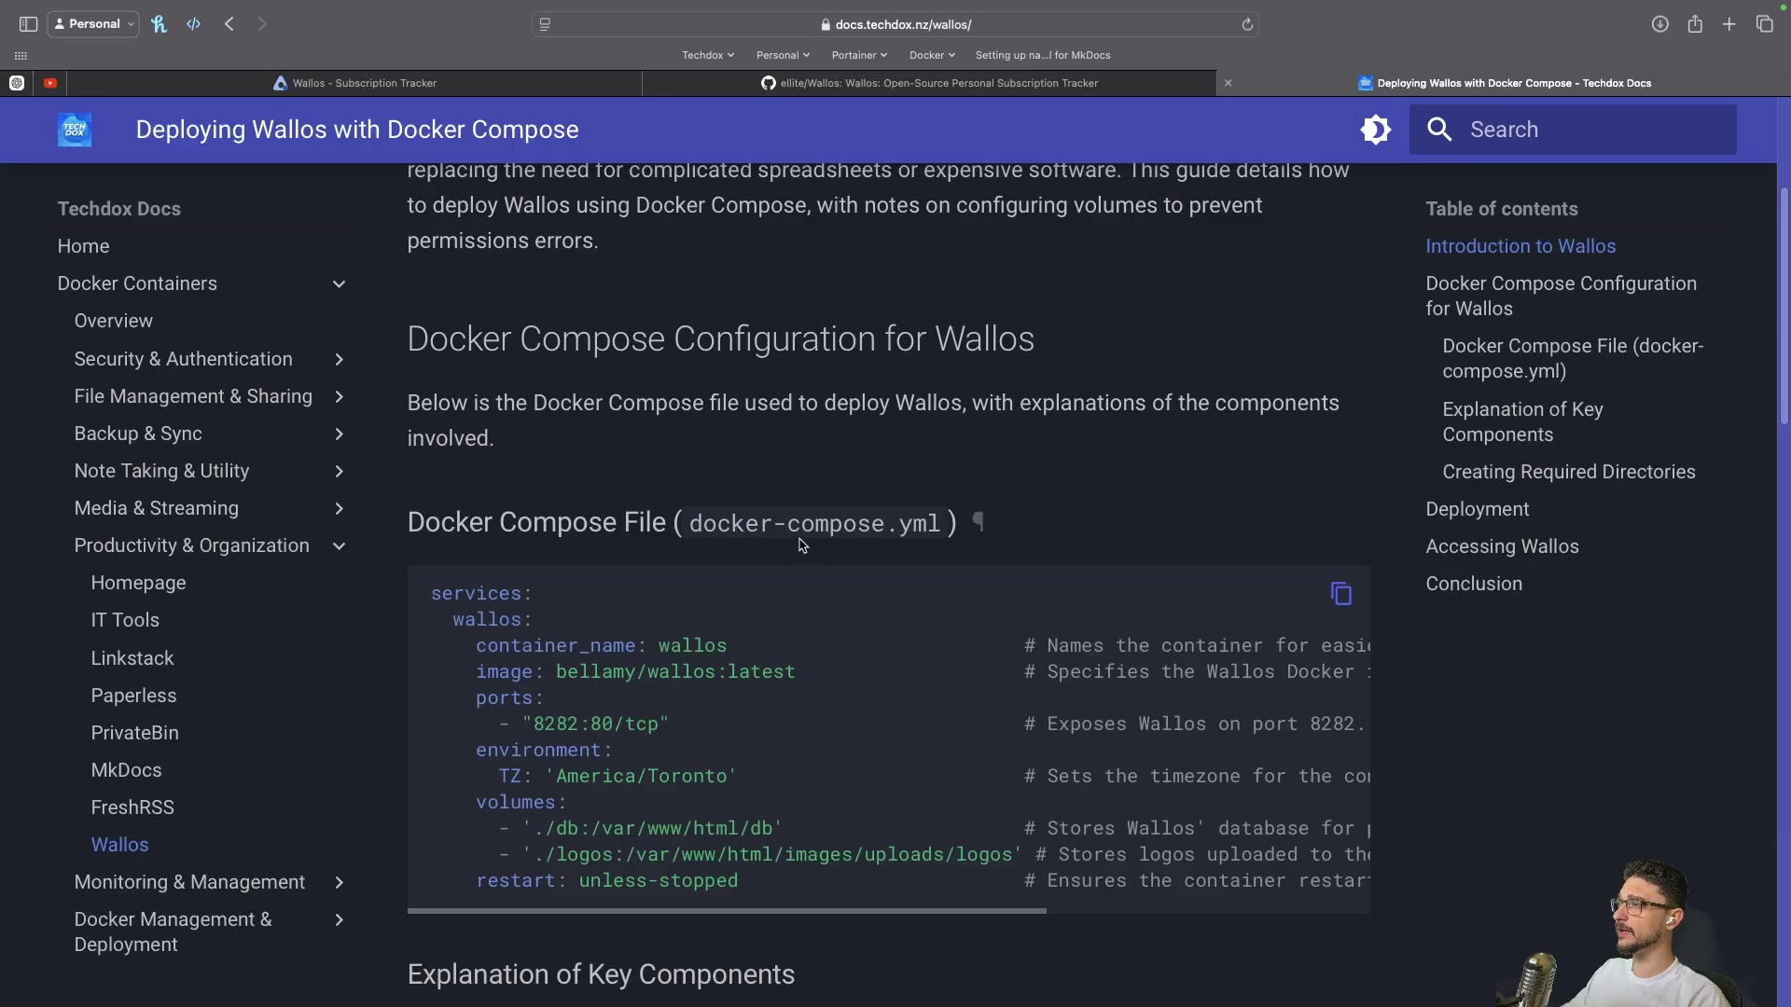
Scroll the docs to the directories section and copy the mkdir -p ./db ./logos command
{"action": "scroll", "coordinate": [802, 544], "scroll_direction": "down", "scroll_amount": 10}
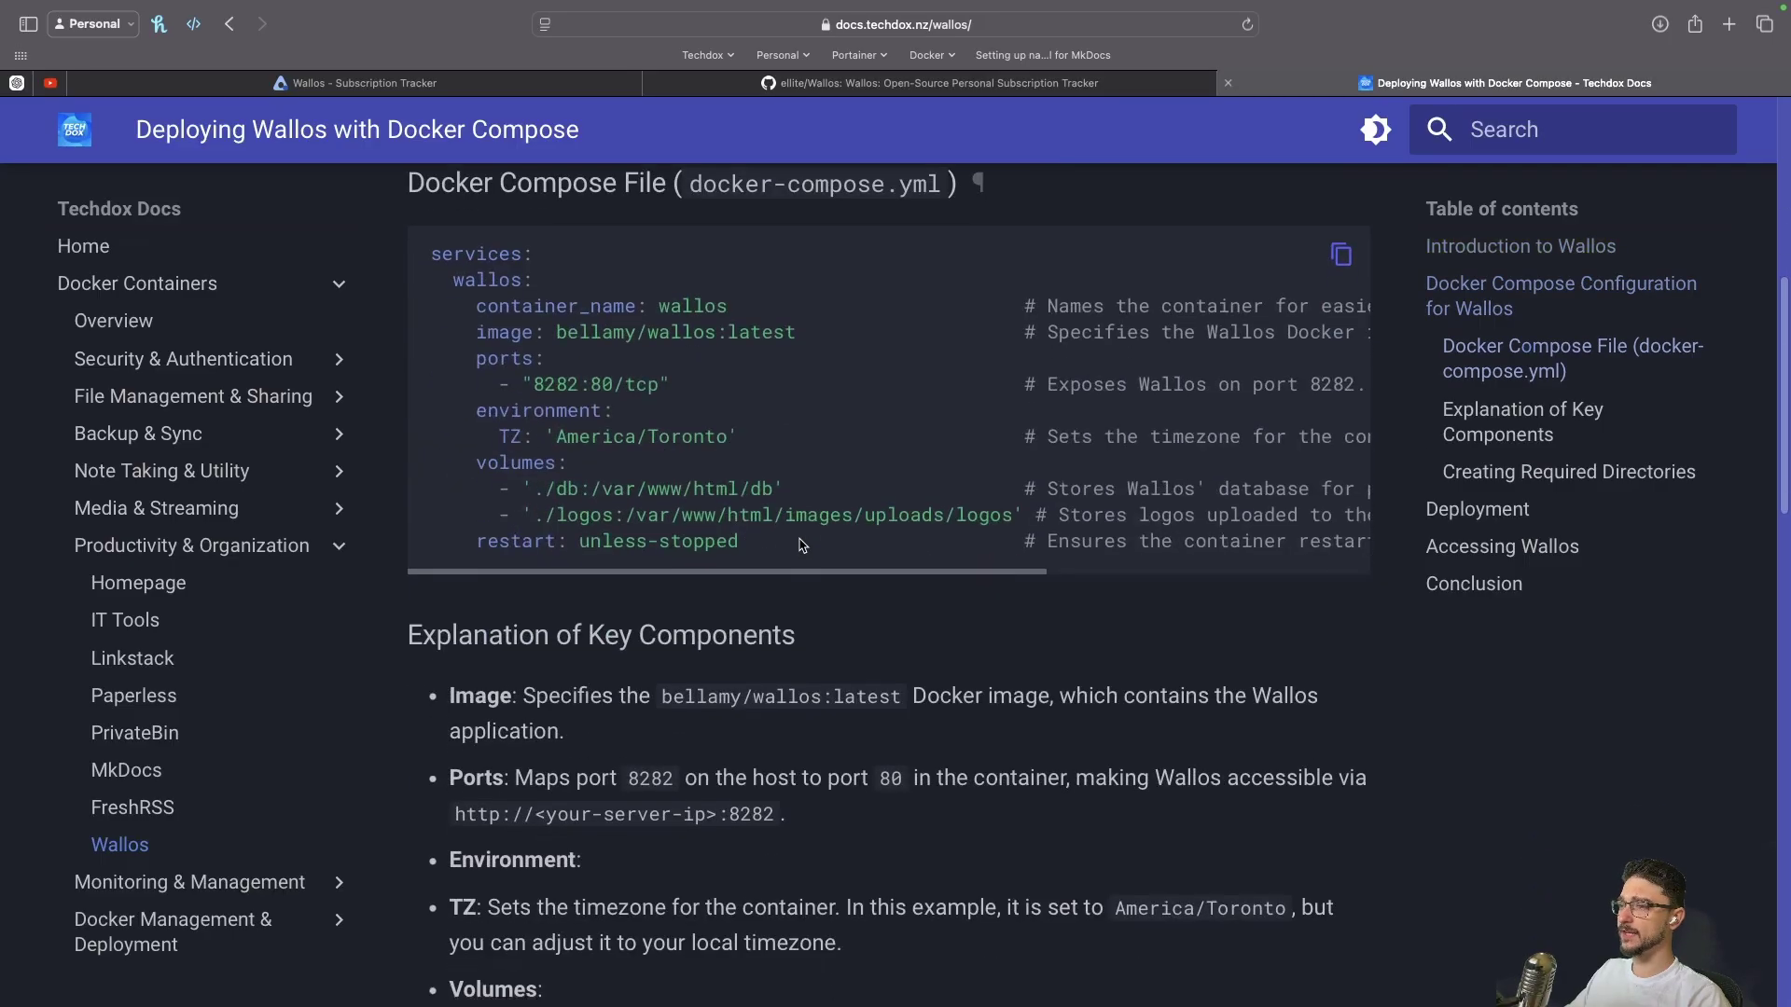
{"action": "scroll", "coordinate": [666, 555], "scroll_direction": "down", "scroll_amount": 3}
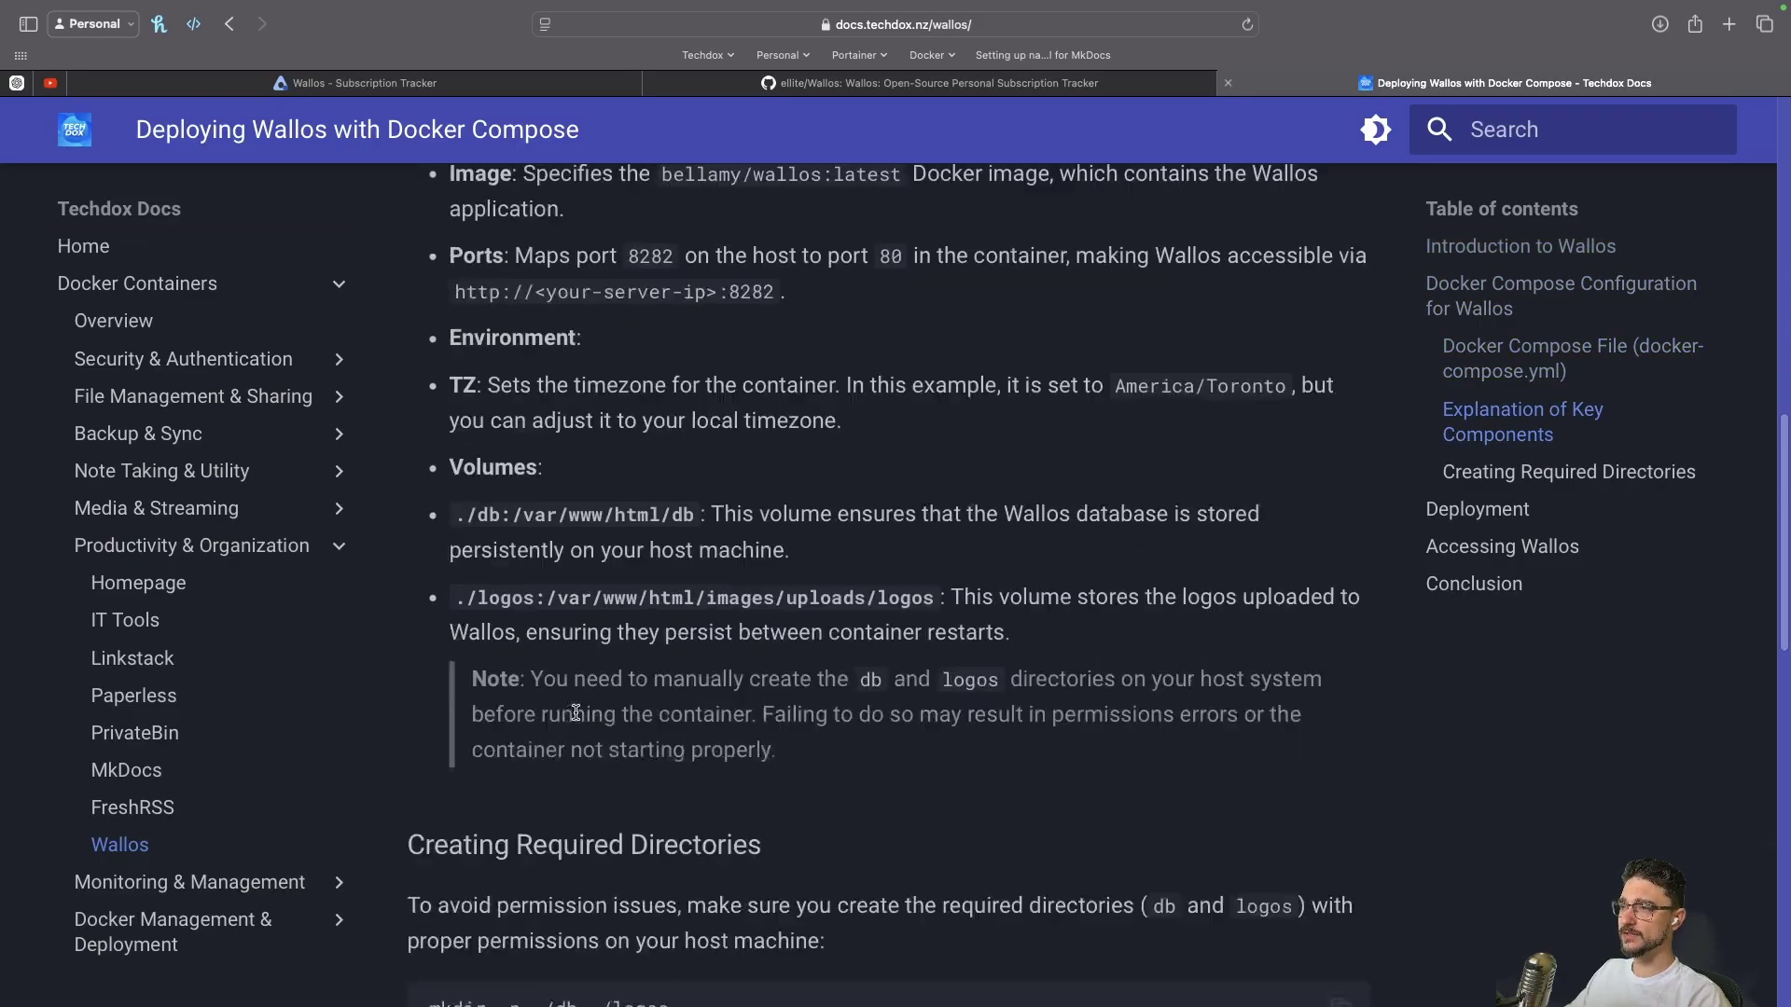
{"action": "left_click_drag", "start_coordinate": [600, 714], "coordinate": [833, 553]}
{"action": "left_click", "coordinate": [817, 522]}
{"action": "left_click", "coordinate": [818, 662]}
{"action": "scroll", "coordinate": [746, 663], "scroll_direction": "down", "scroll_amount": 3}
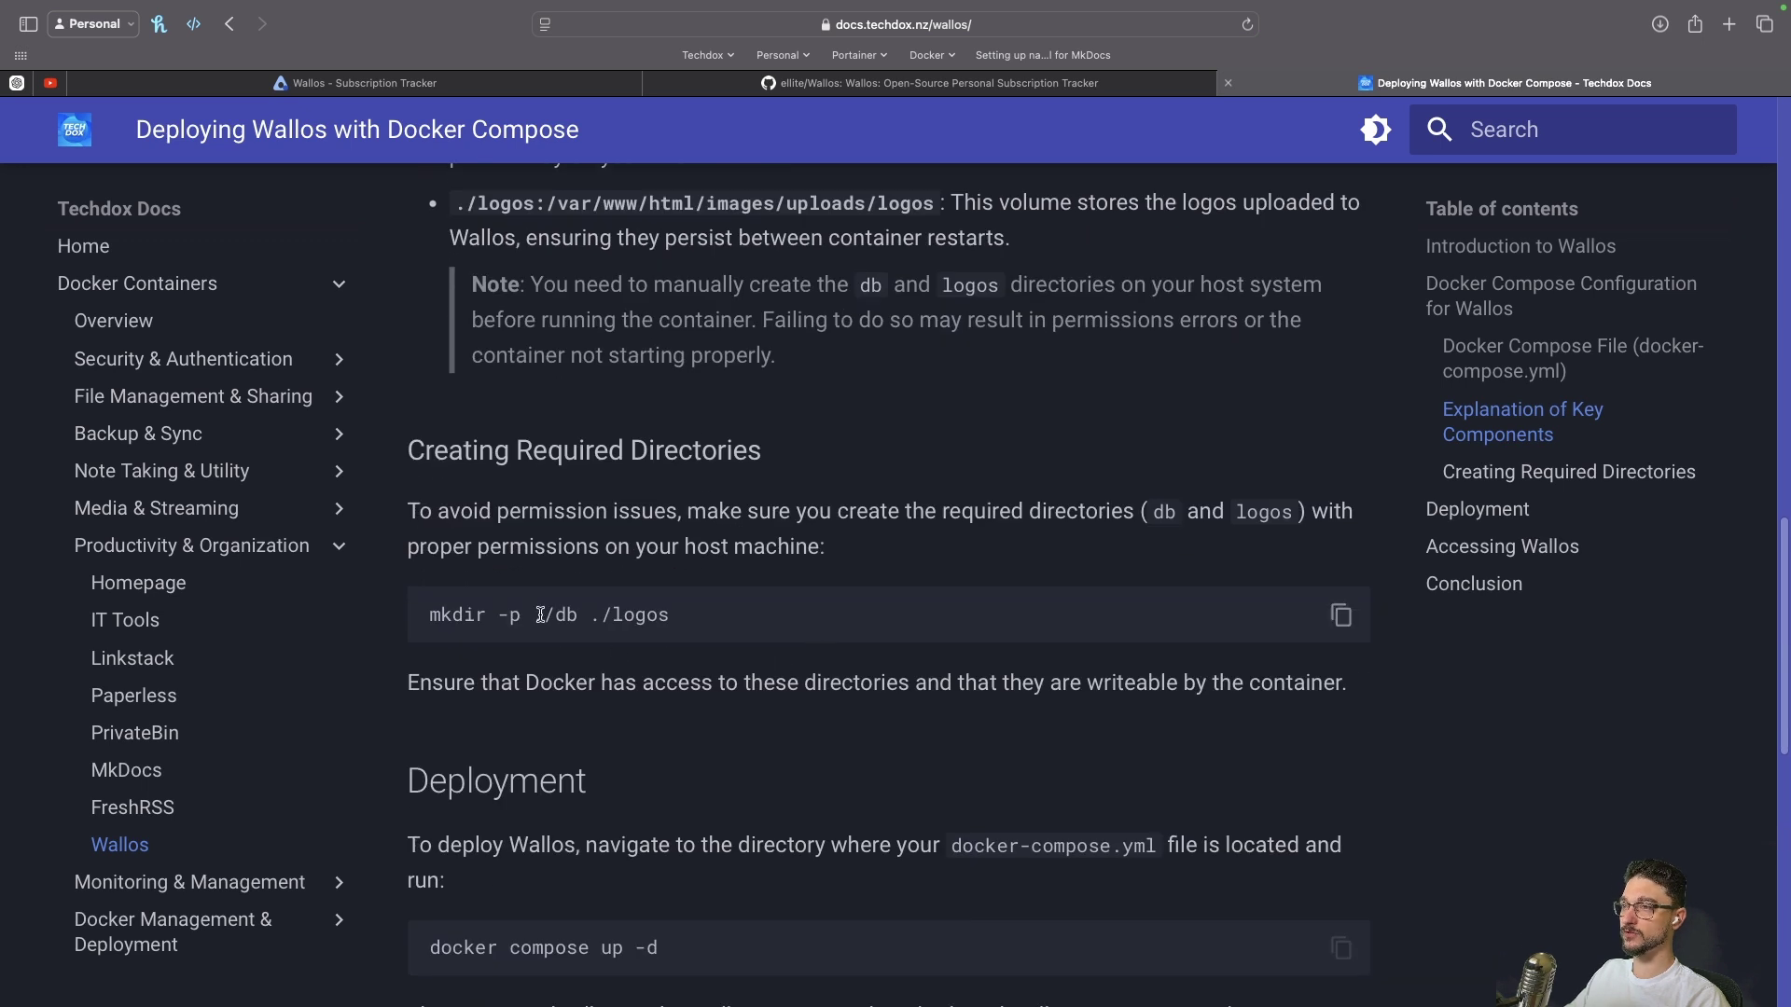
{"action": "left_click", "coordinate": [1343, 615]}
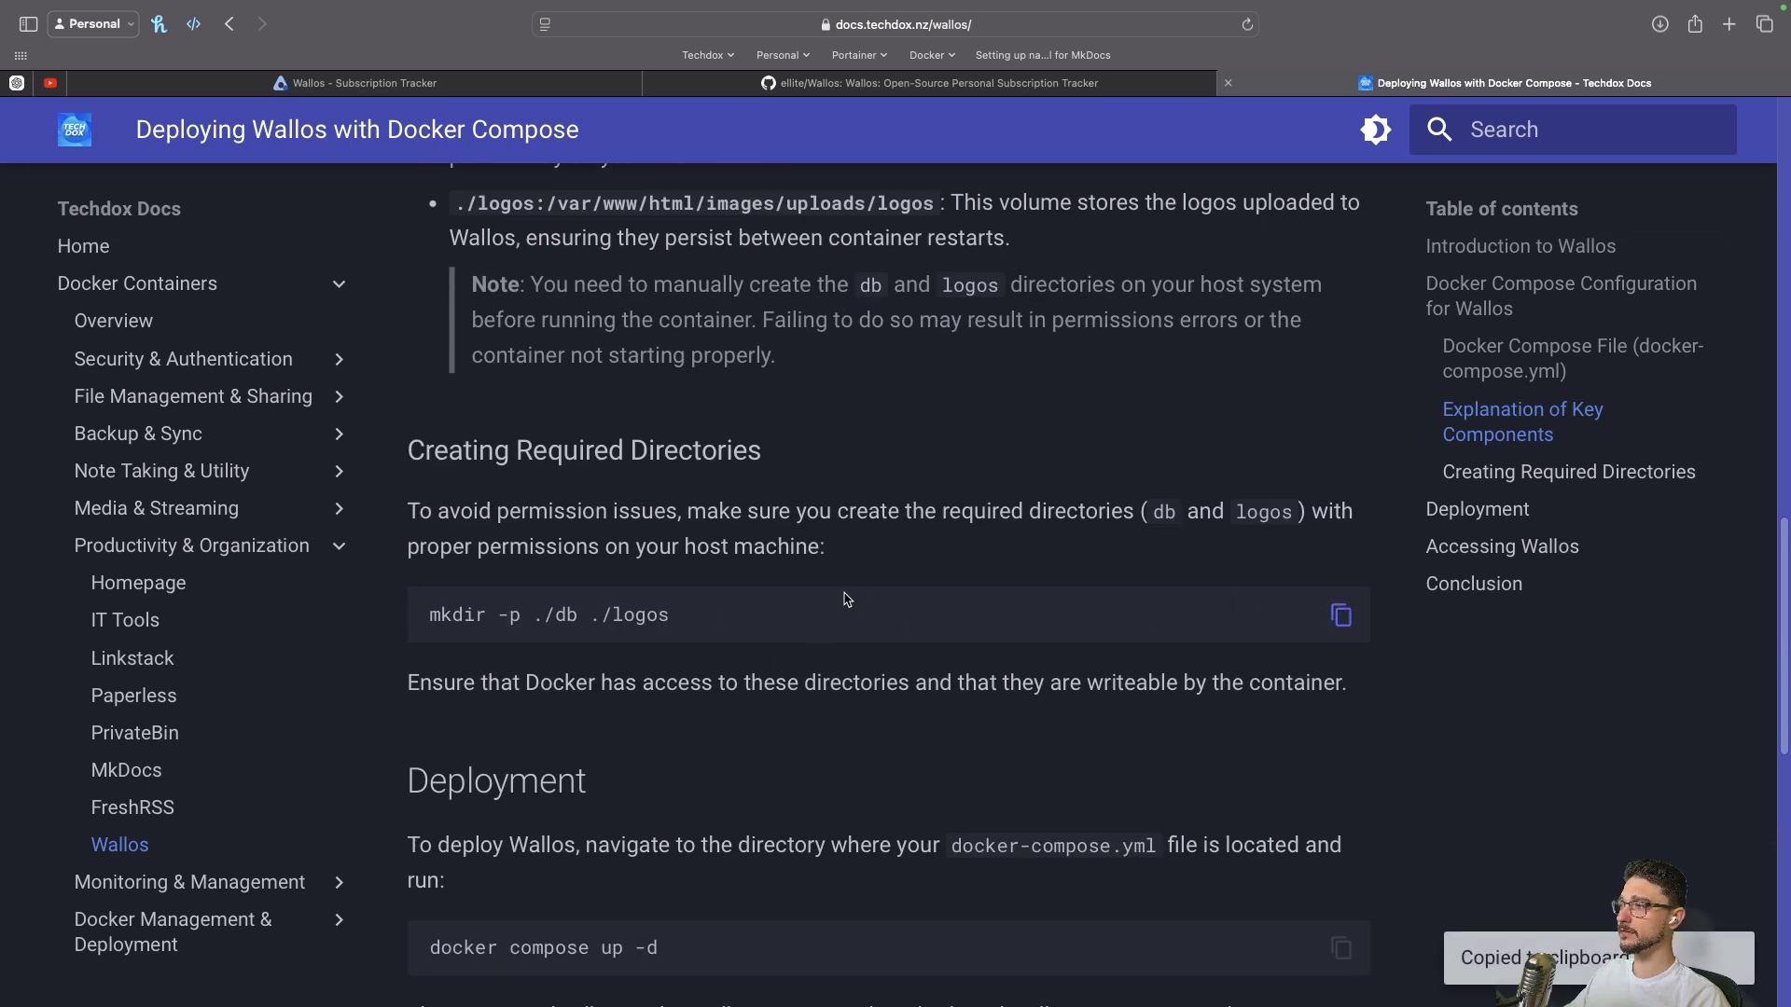
Run the pasted mkdir -p ./db ./logos on the server and confirm the folders with ls
{"action": "key", "text": "super+Tab"}
{"action": "key", "text": "super+v"}
{"action": "key", "text": "Return"}
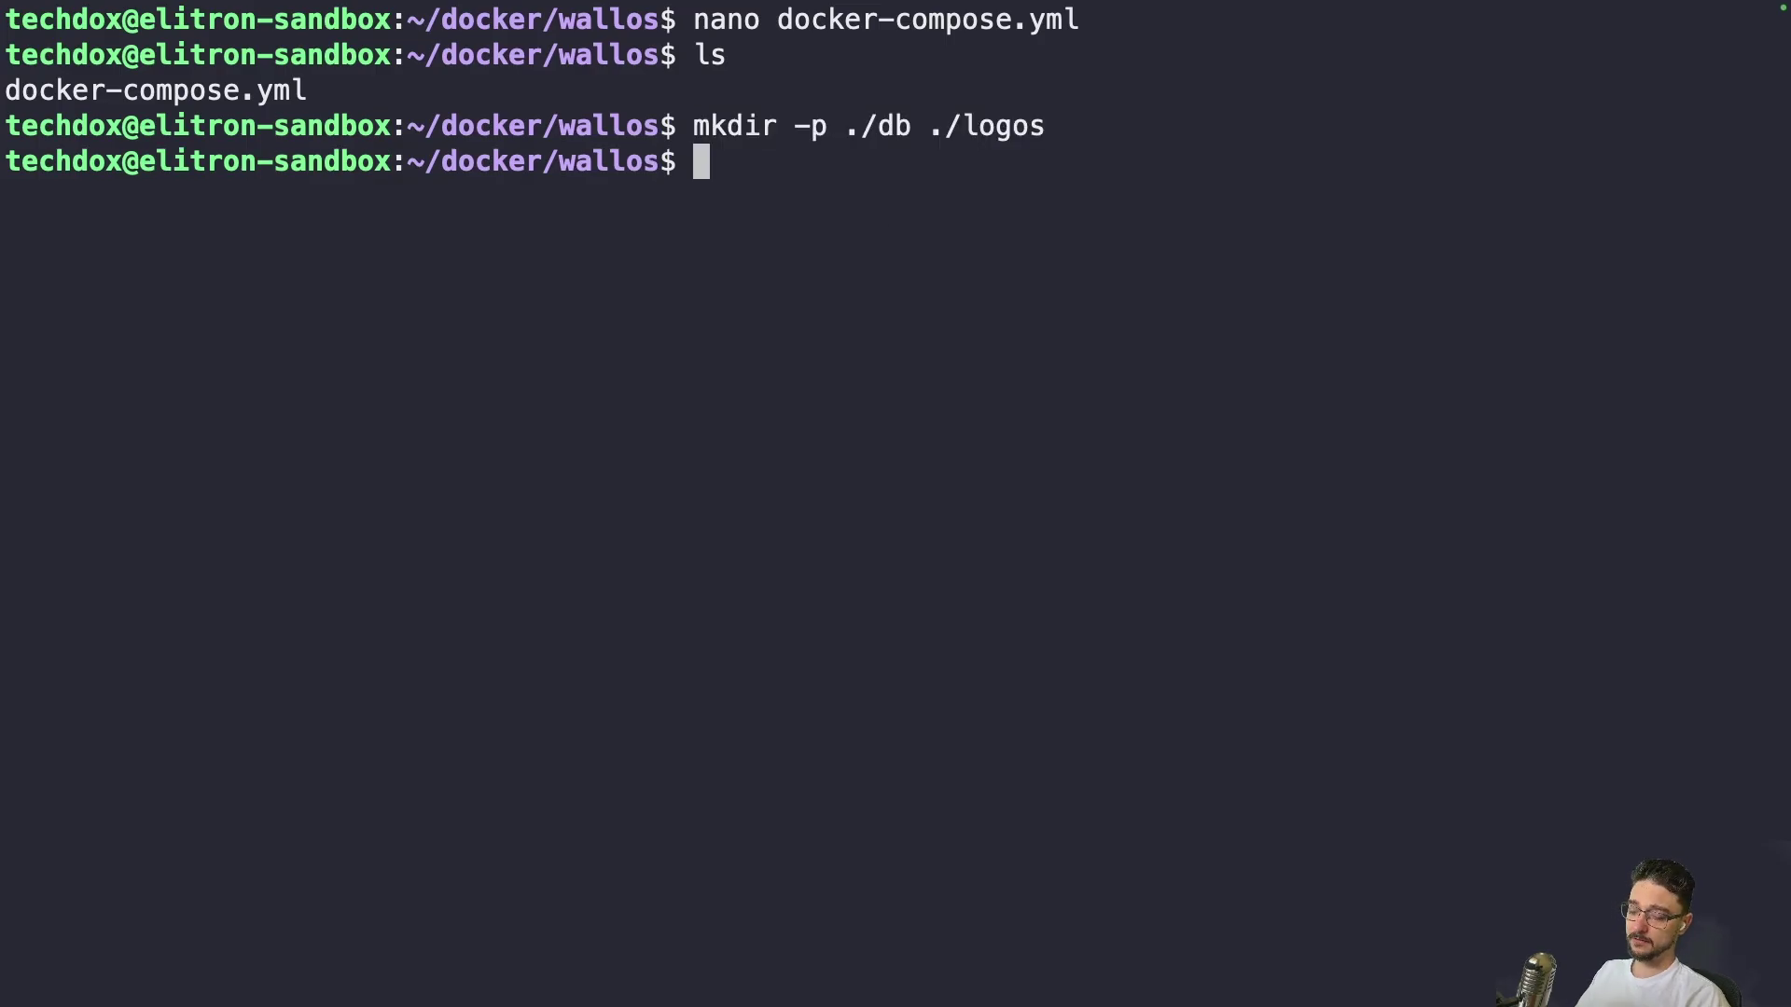
{"action": "type", "text": "ls"}
{"action": "key", "text": "Return"}
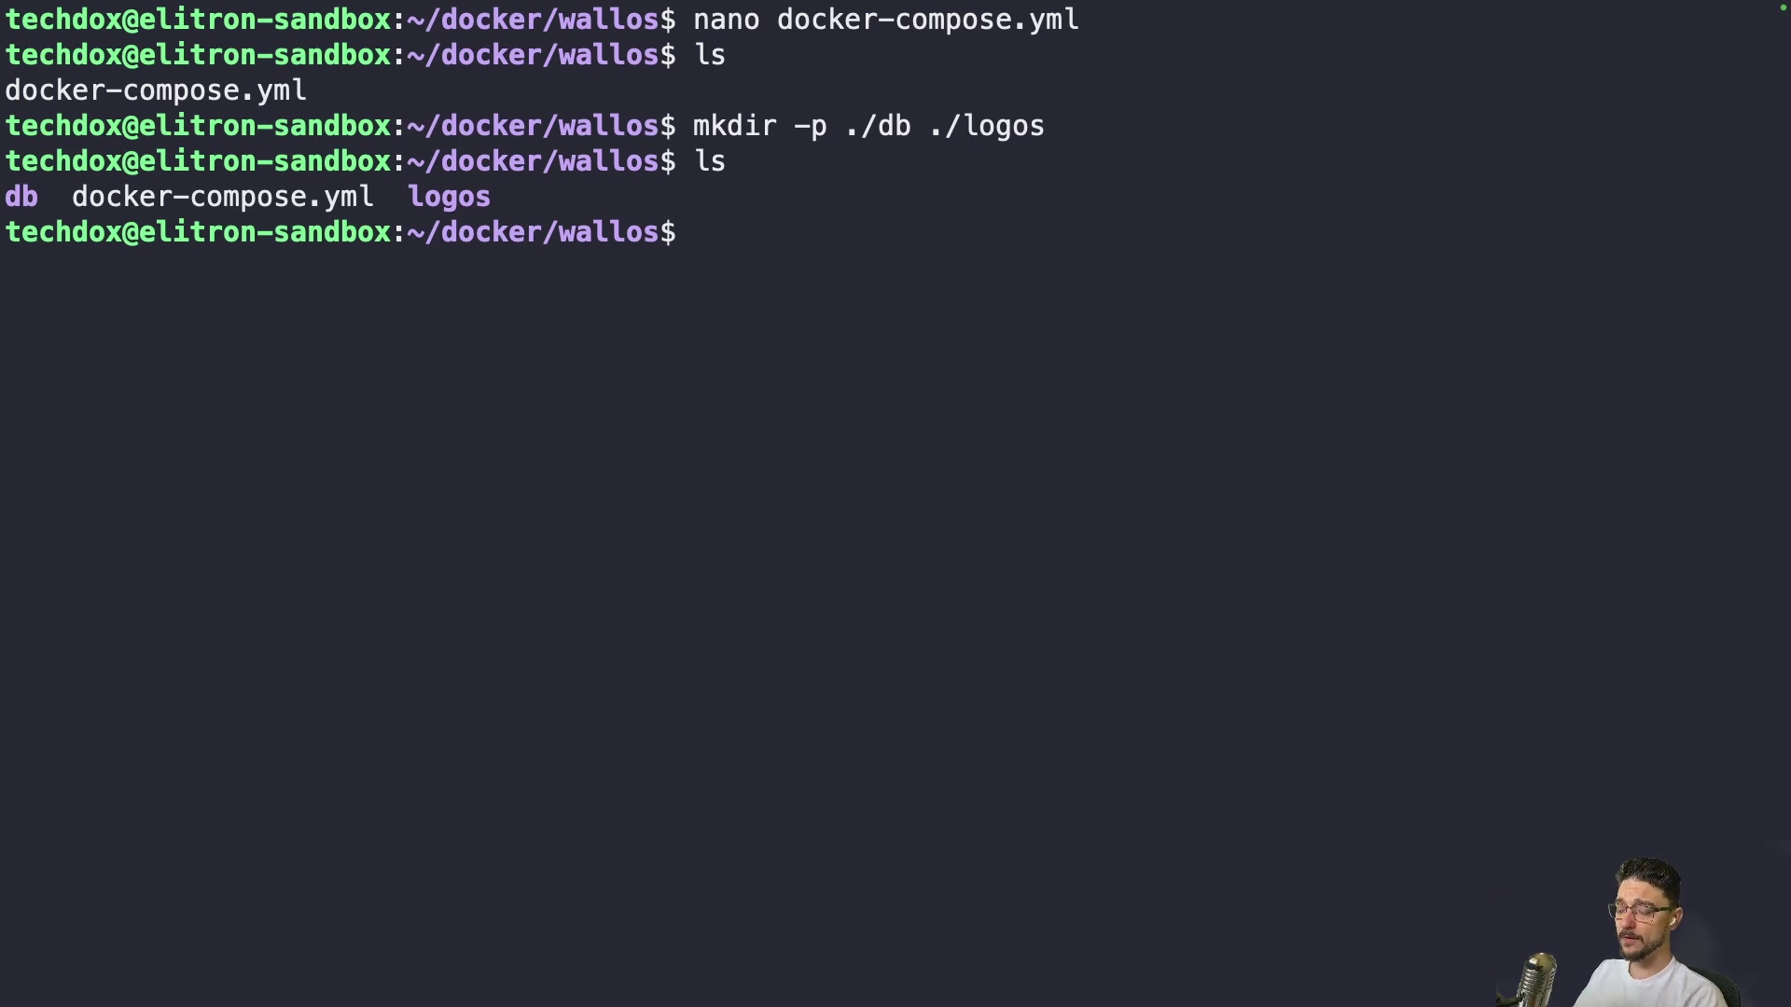
Start the Wallos stack with docker compose up -d and check the network and container output
{"action": "type", "text": "docker compose up -0"}
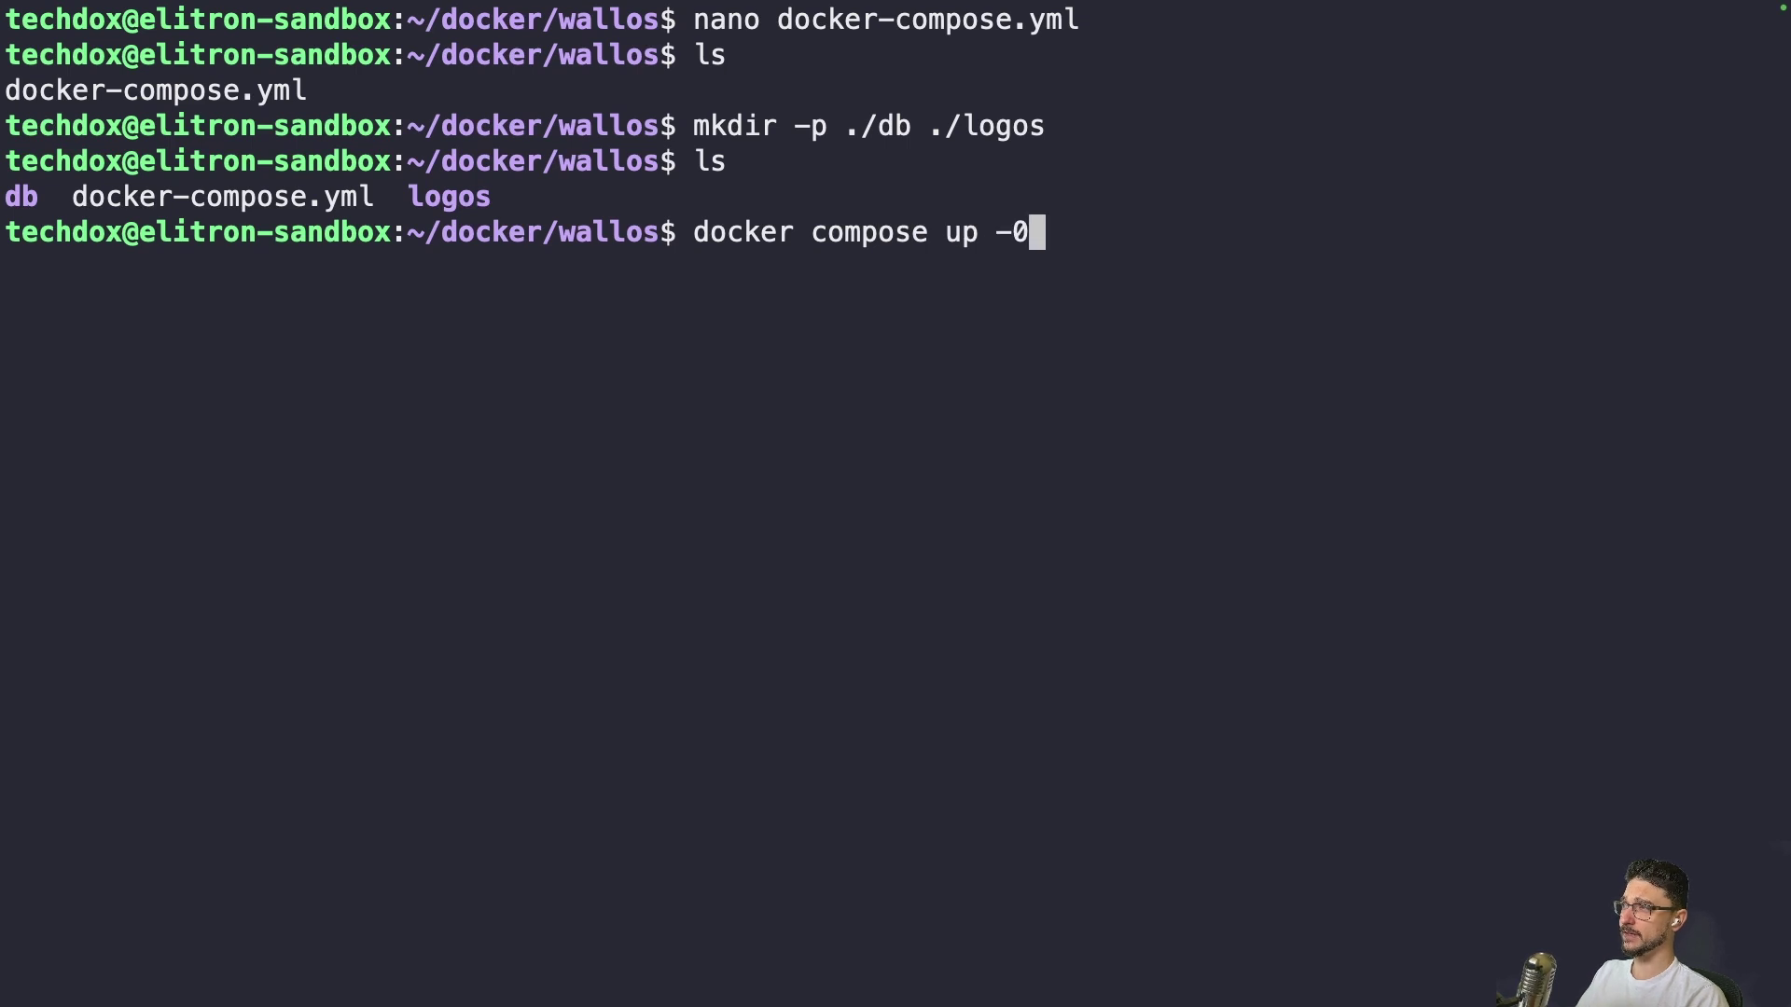
{"action": "key", "text": "BackSpace"}
{"action": "type", "text": "d"}
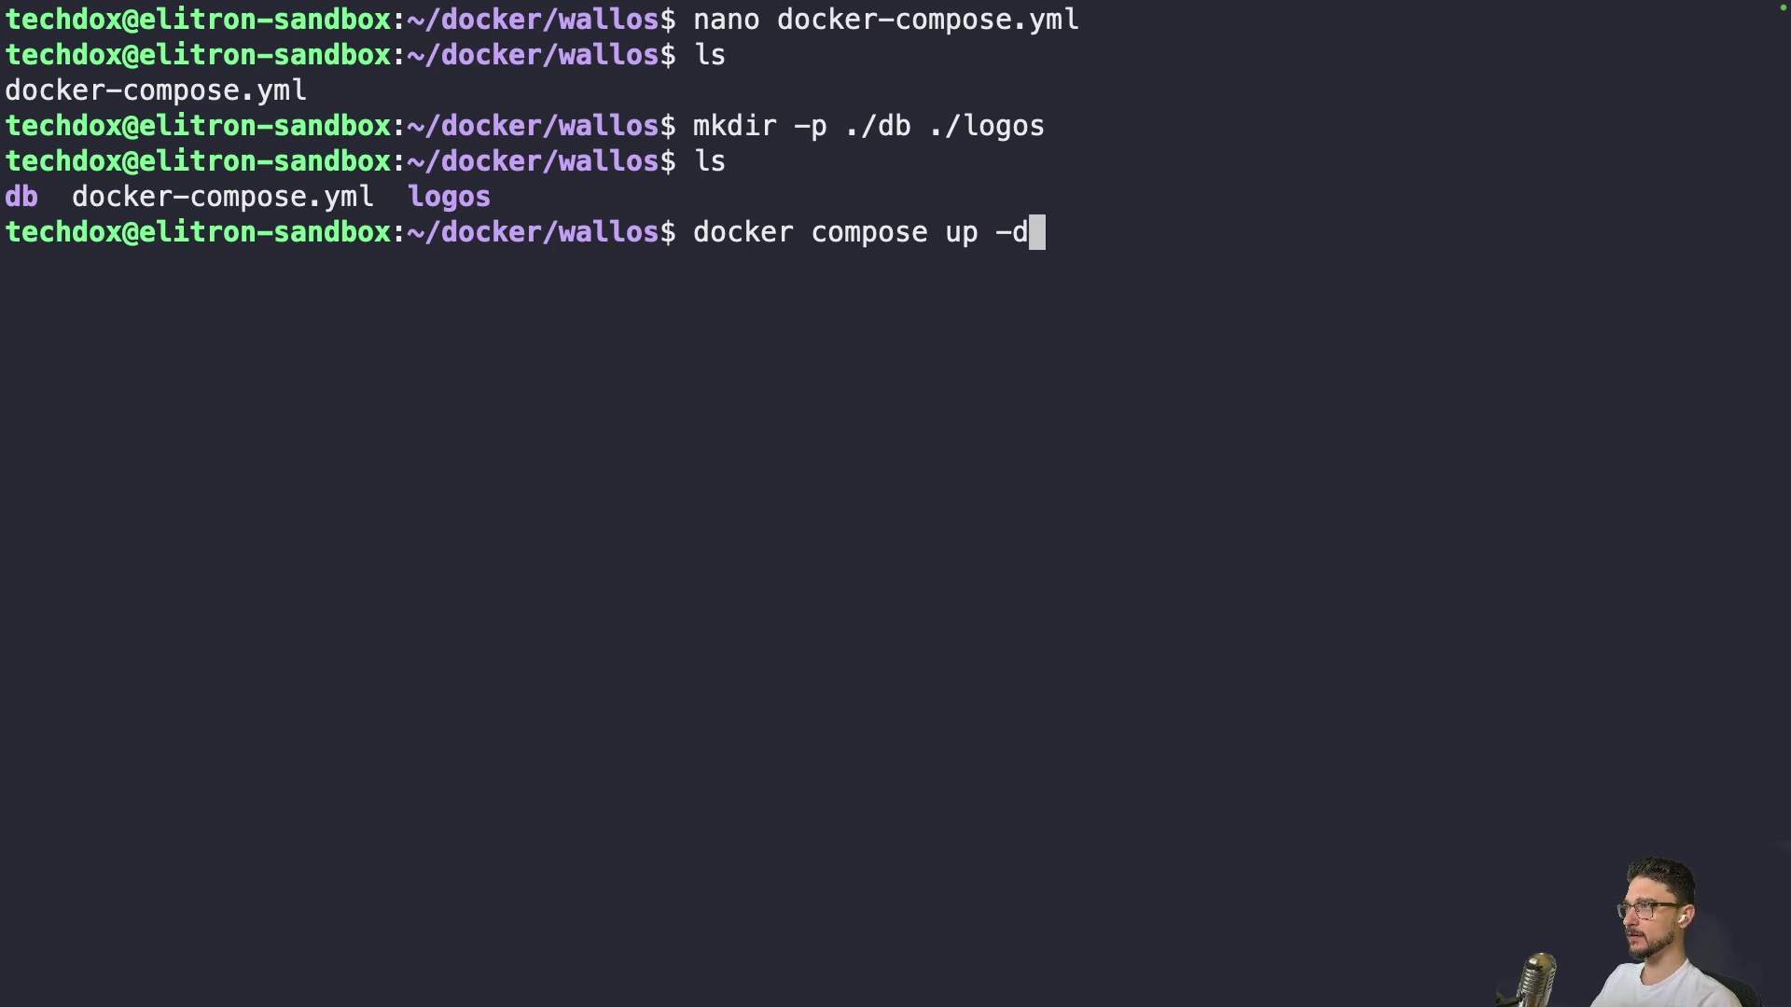
{"action": "key", "text": "Return"}
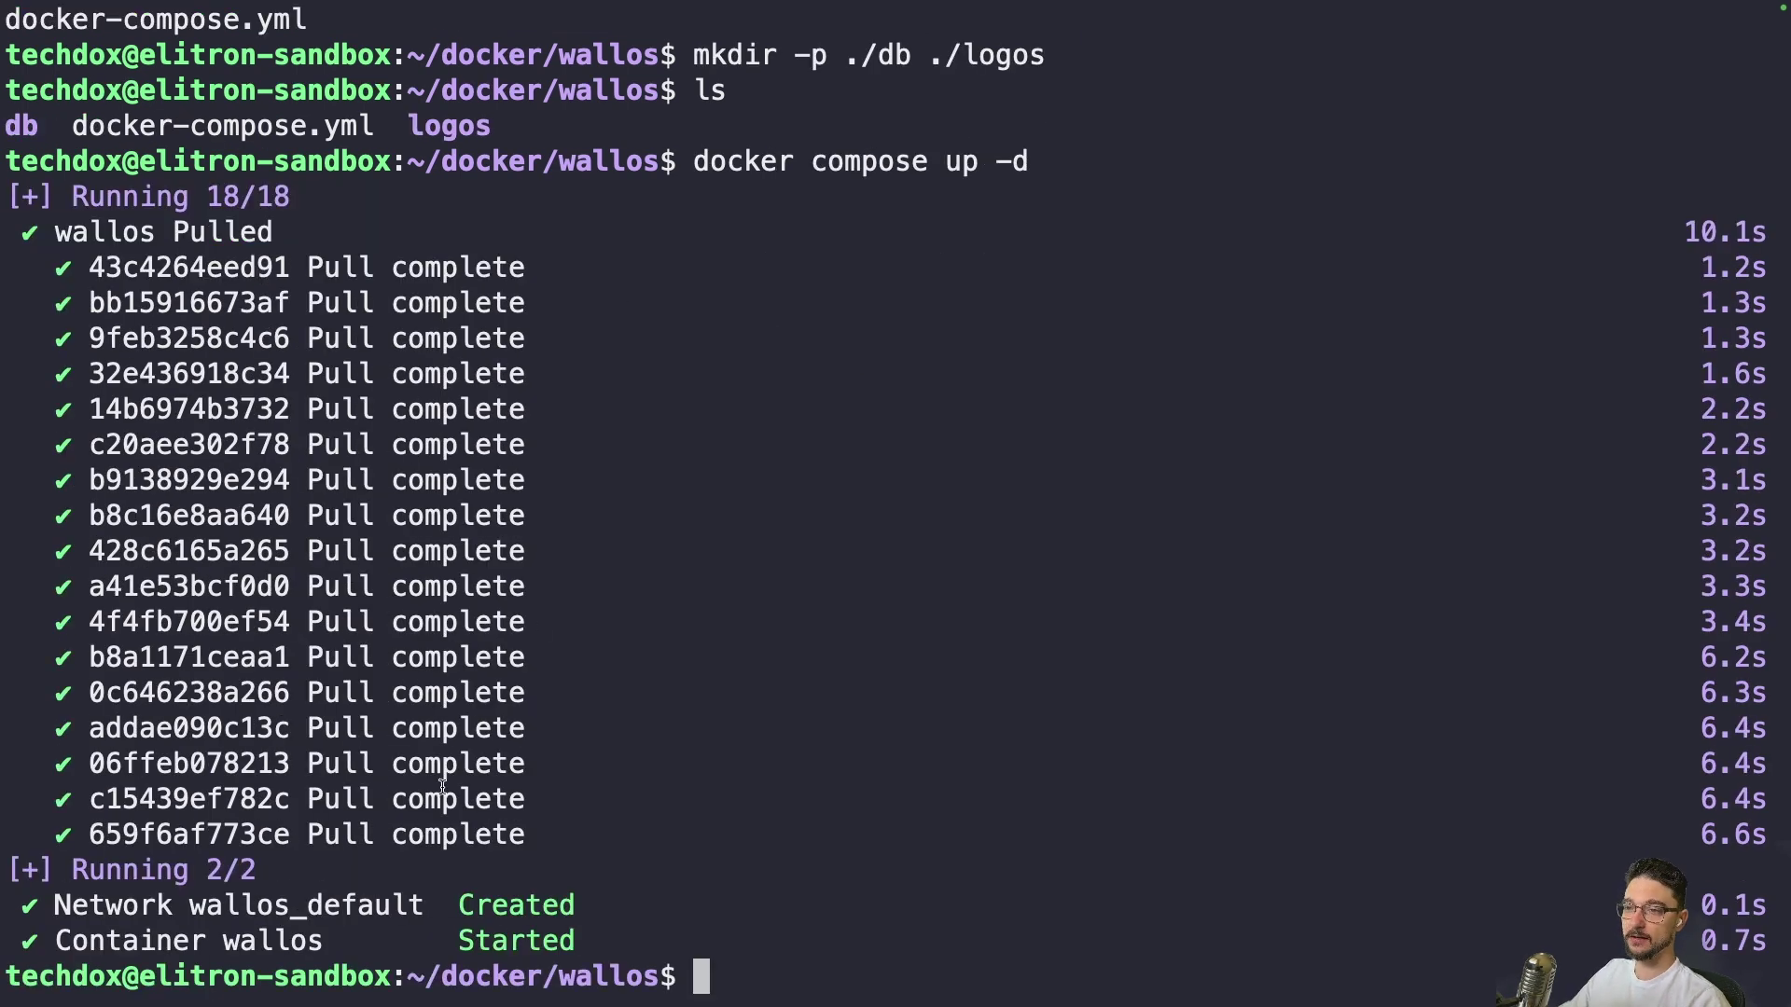
{"action": "triple_click", "coordinate": [218, 904]}
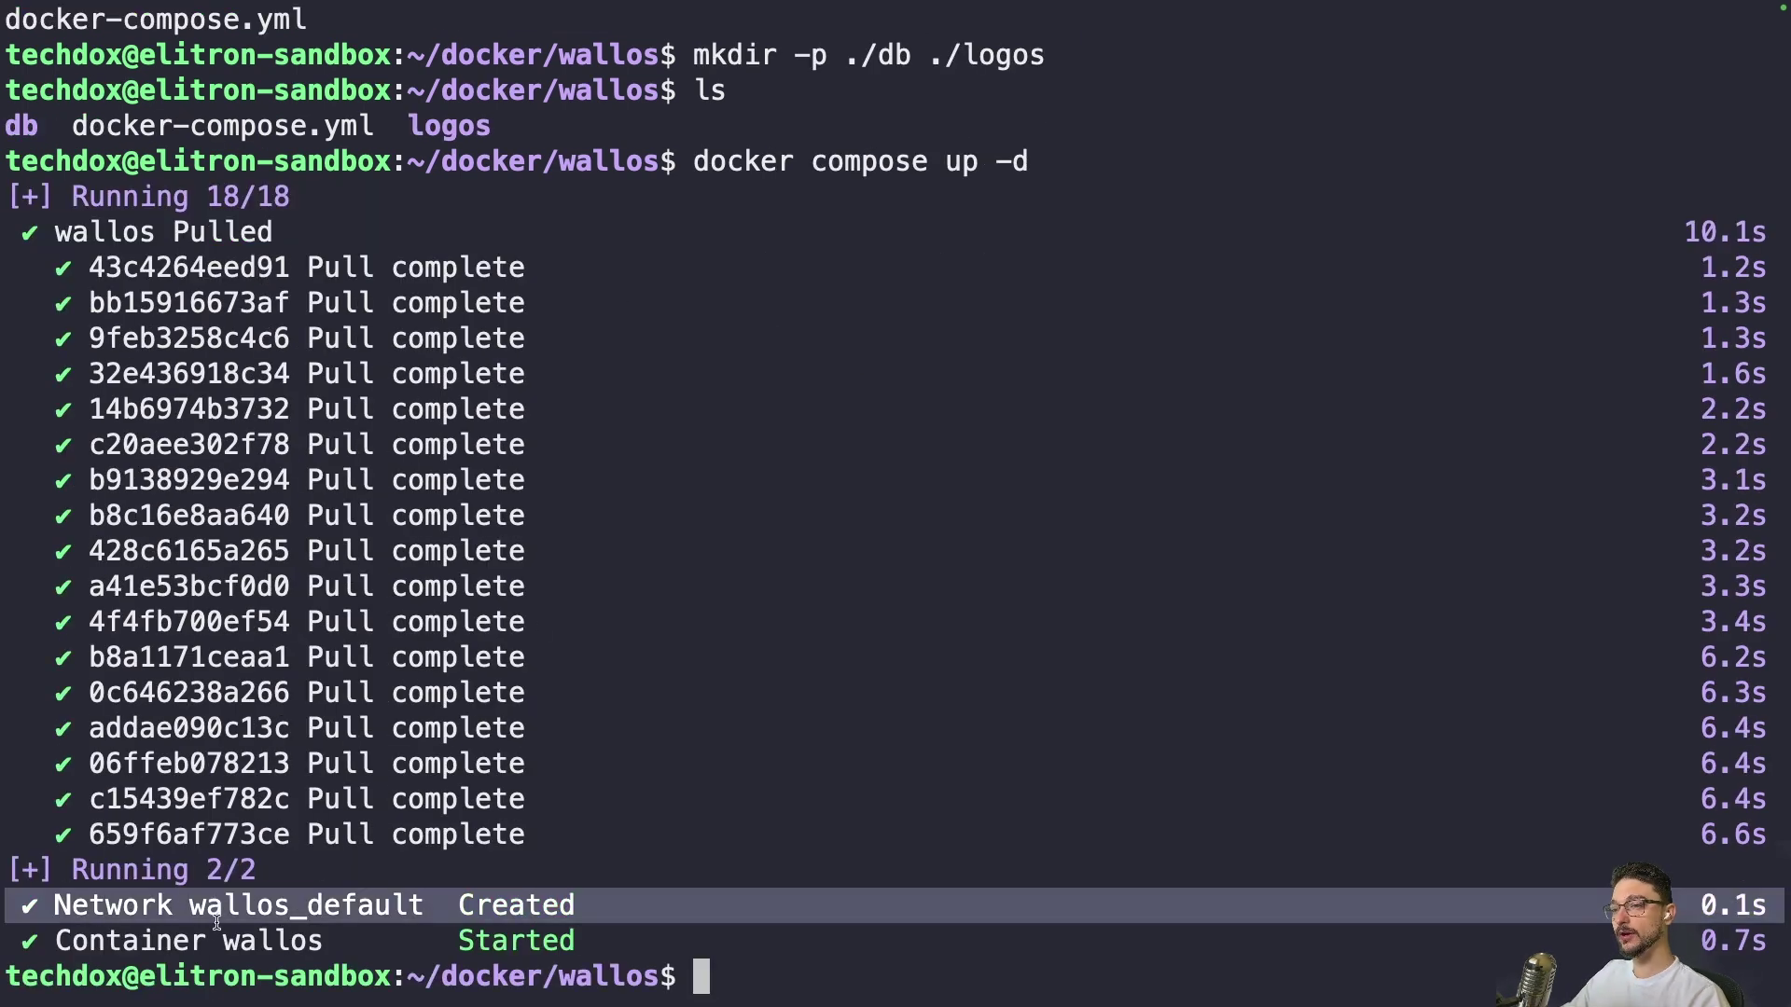
{"action": "double_click", "coordinate": [188, 938]}
{"action": "left_click", "coordinate": [758, 870]}
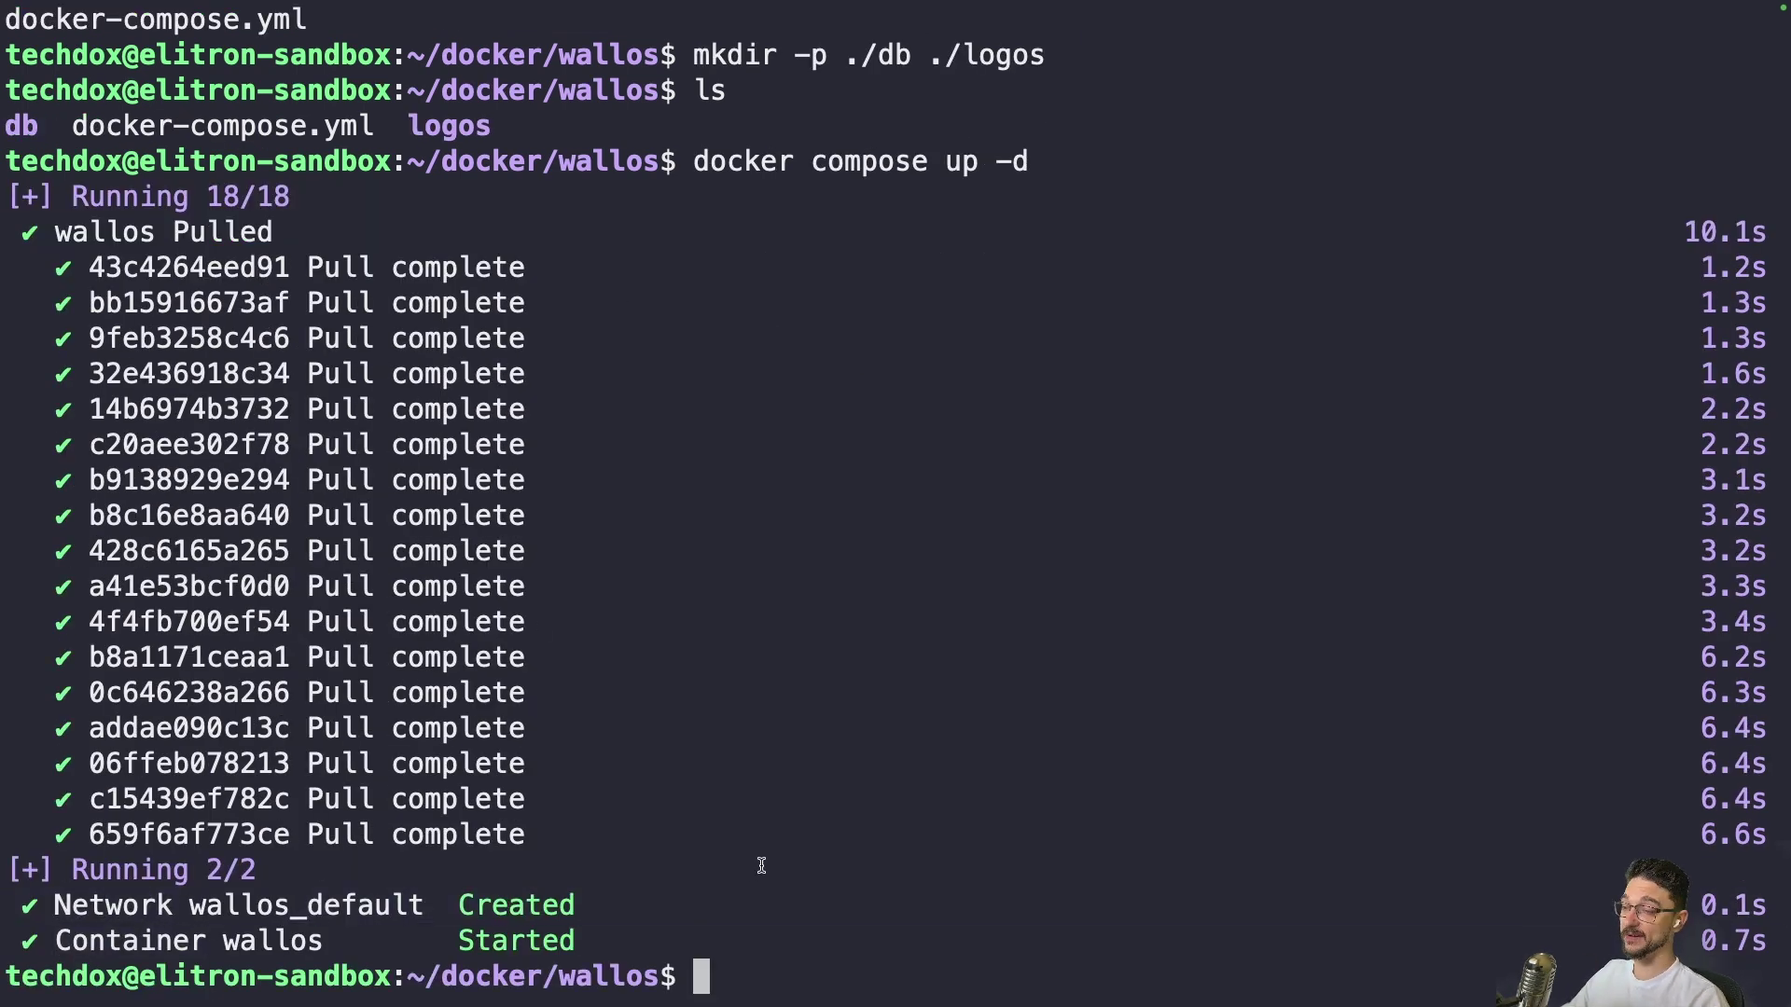
Print docker-compose.yml with cat and highlight its 8282 host port
{"action": "type", "text": "cat docker-compose.yml"}
{"action": "key", "text": "Return"}
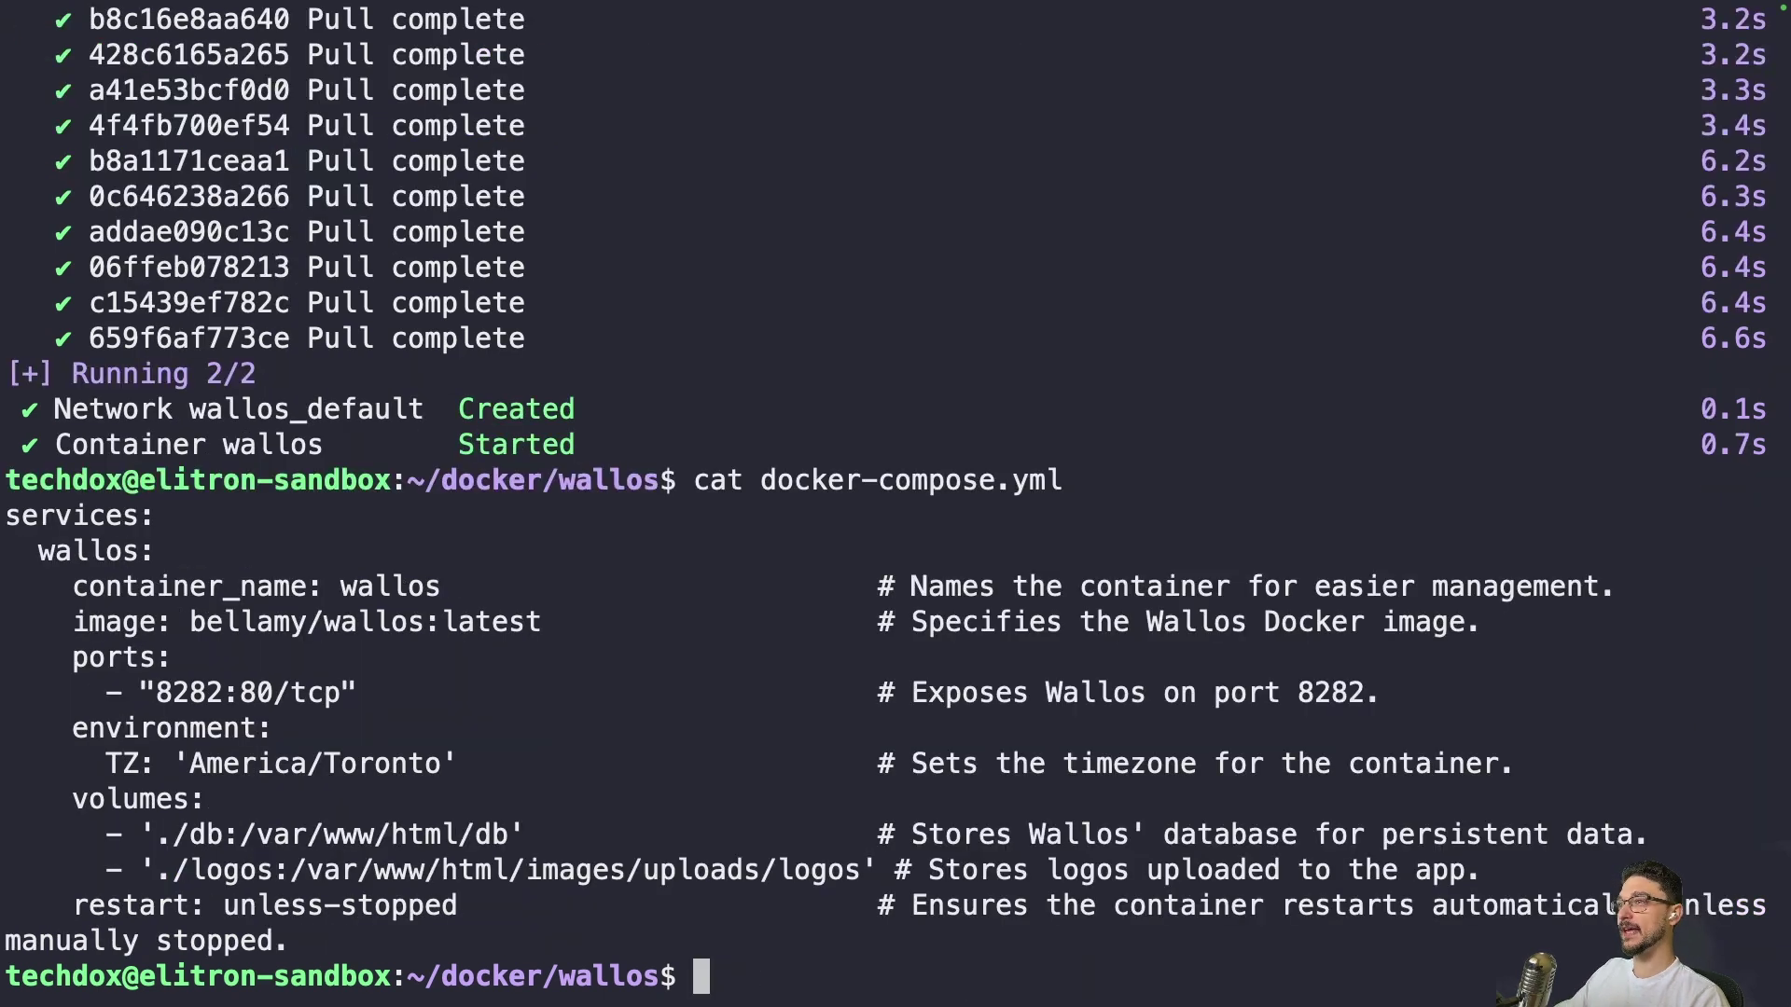
{"action": "double_click", "coordinate": [197, 692]}
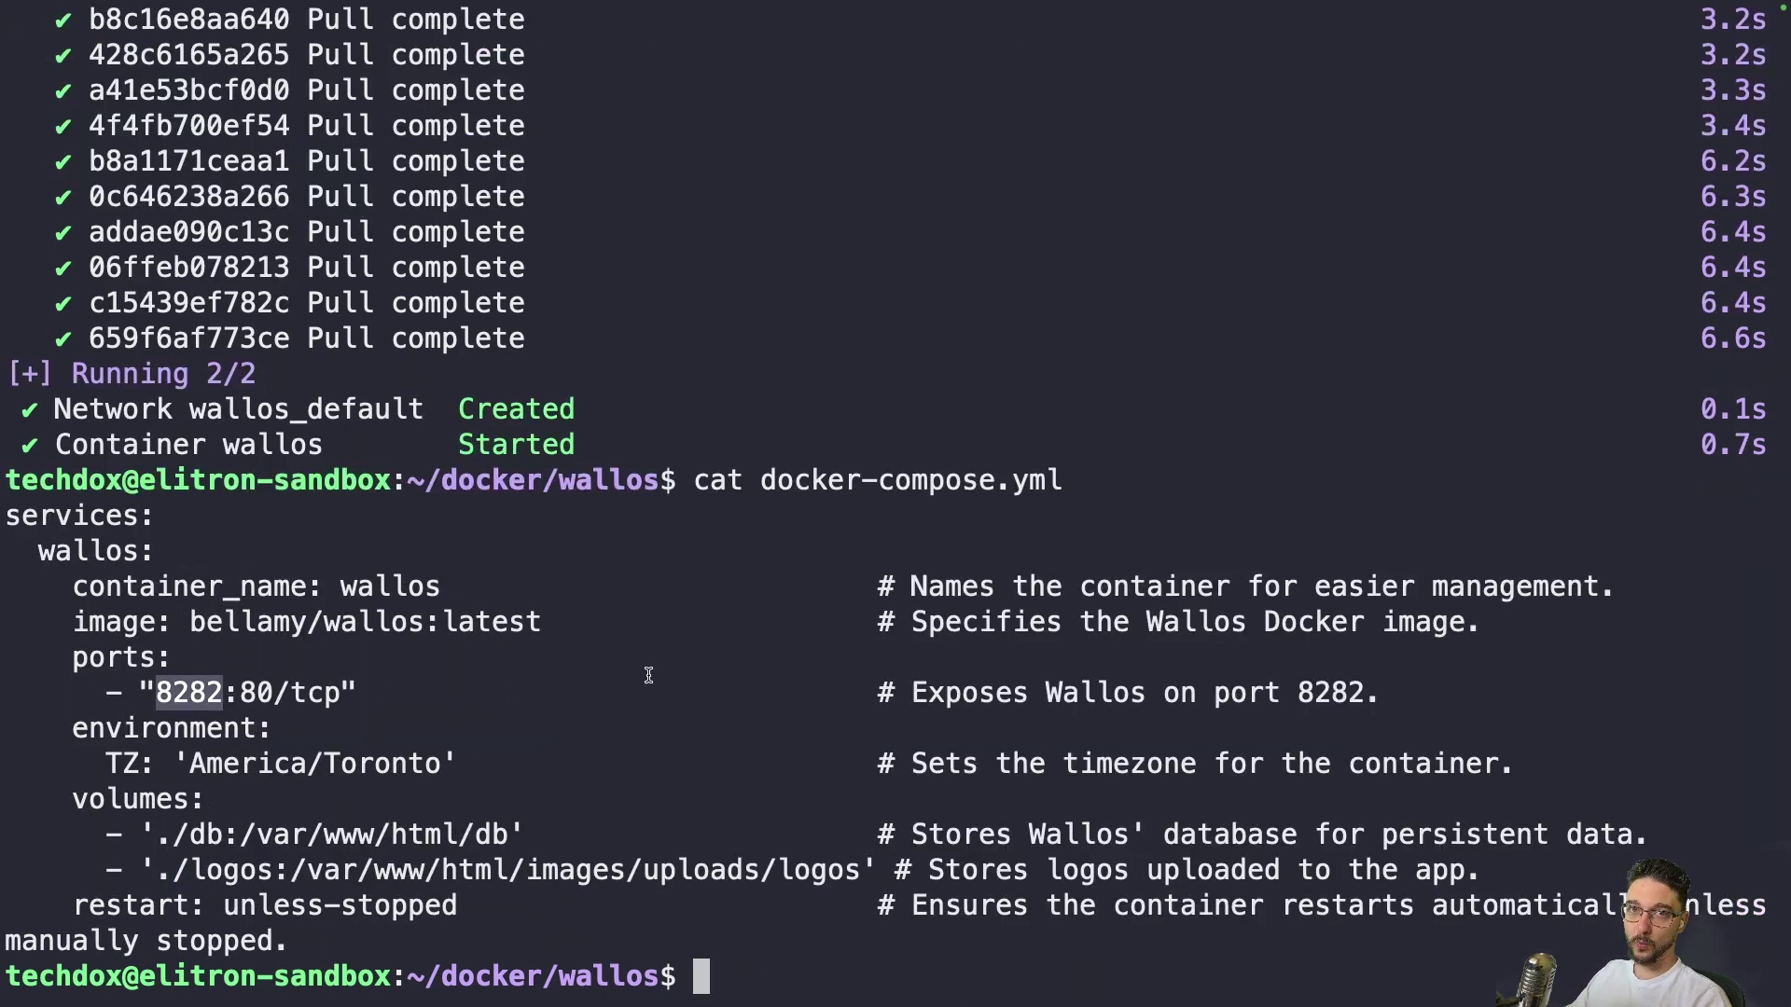
{"action": "left_click", "coordinate": [725, 719]}
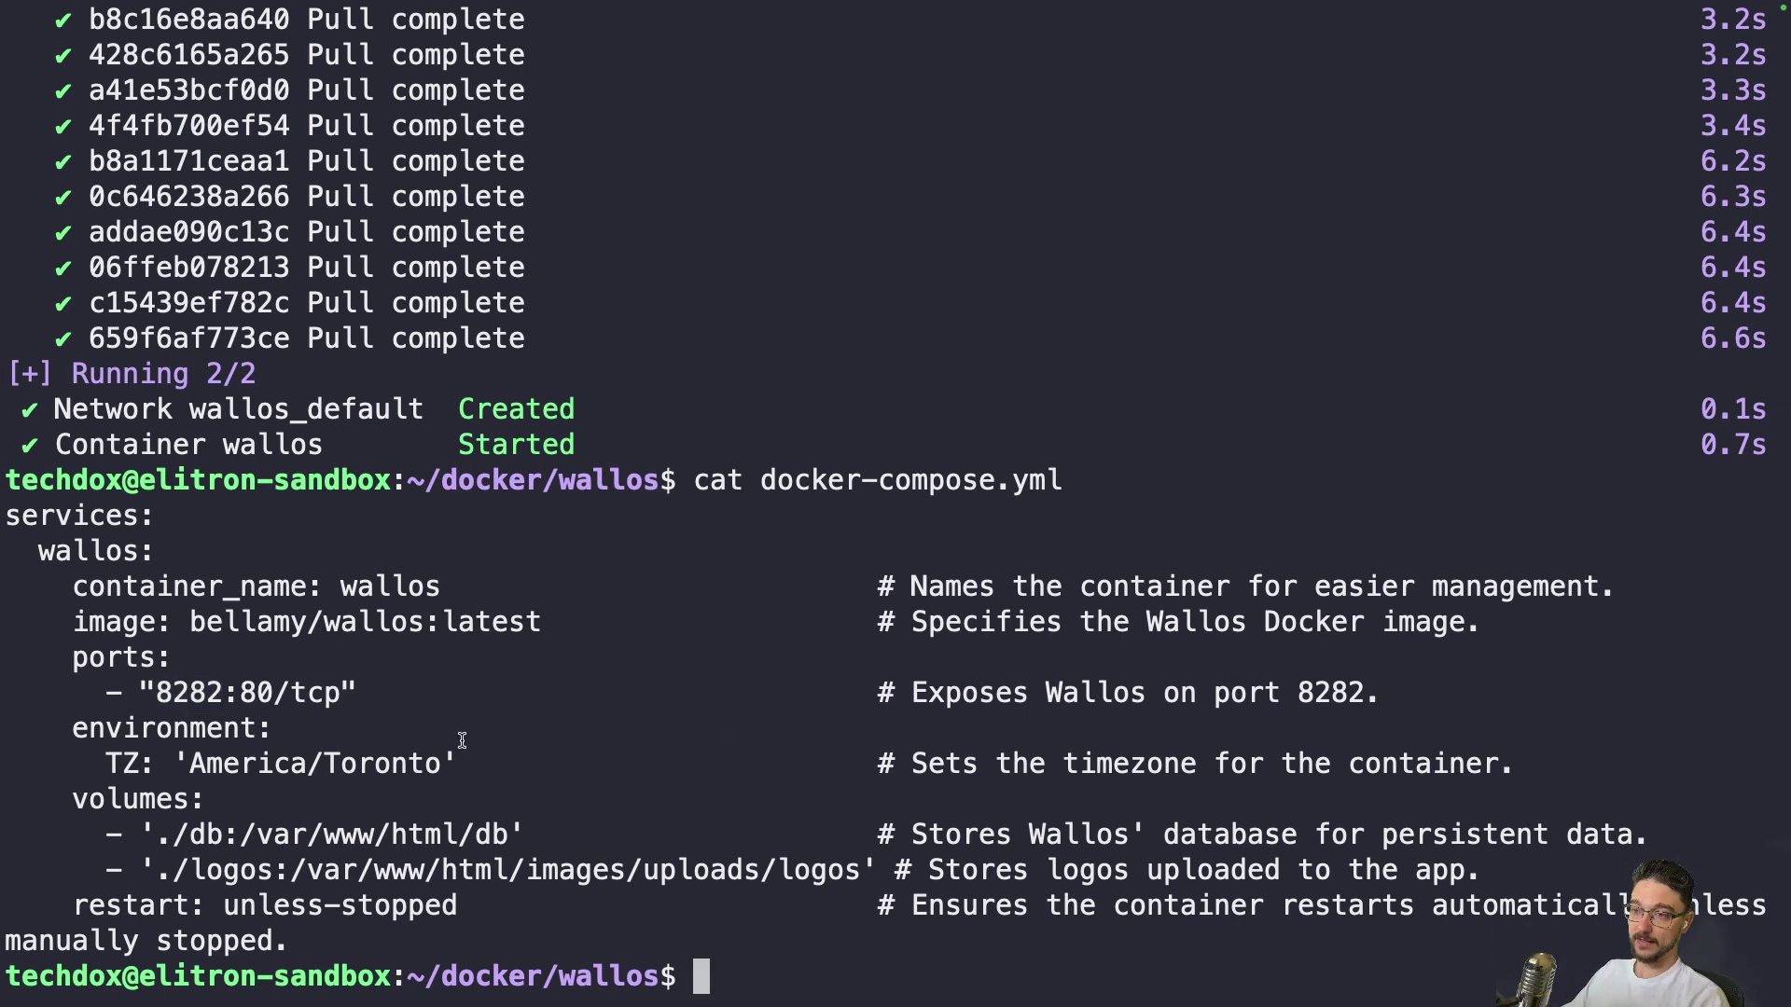
{"action": "double_click", "coordinate": [209, 695]}
Find the server address 192.168.68.128 with ip addr | grep 192 and load it on port 8282
{"action": "type", "text": "ip addr | grep 192"}
{"action": "key", "text": "Return"}
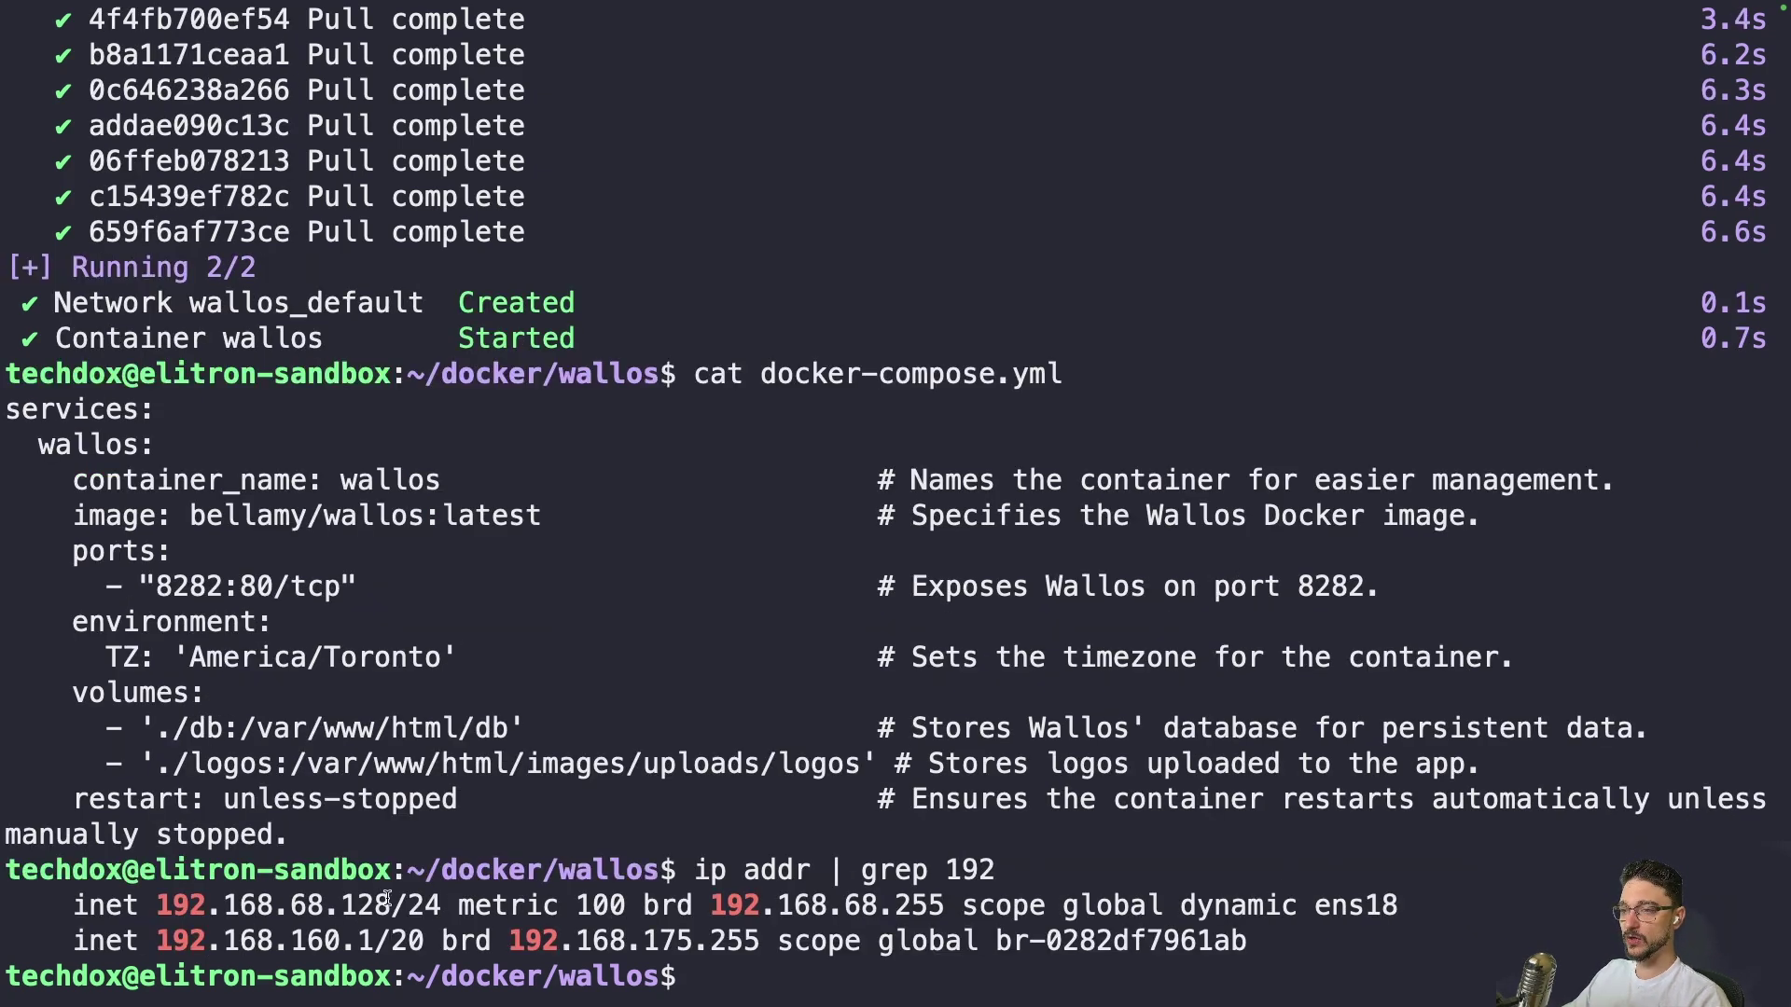
{"action": "left_click_drag", "start_coordinate": [388, 903], "coordinate": [155, 905]}
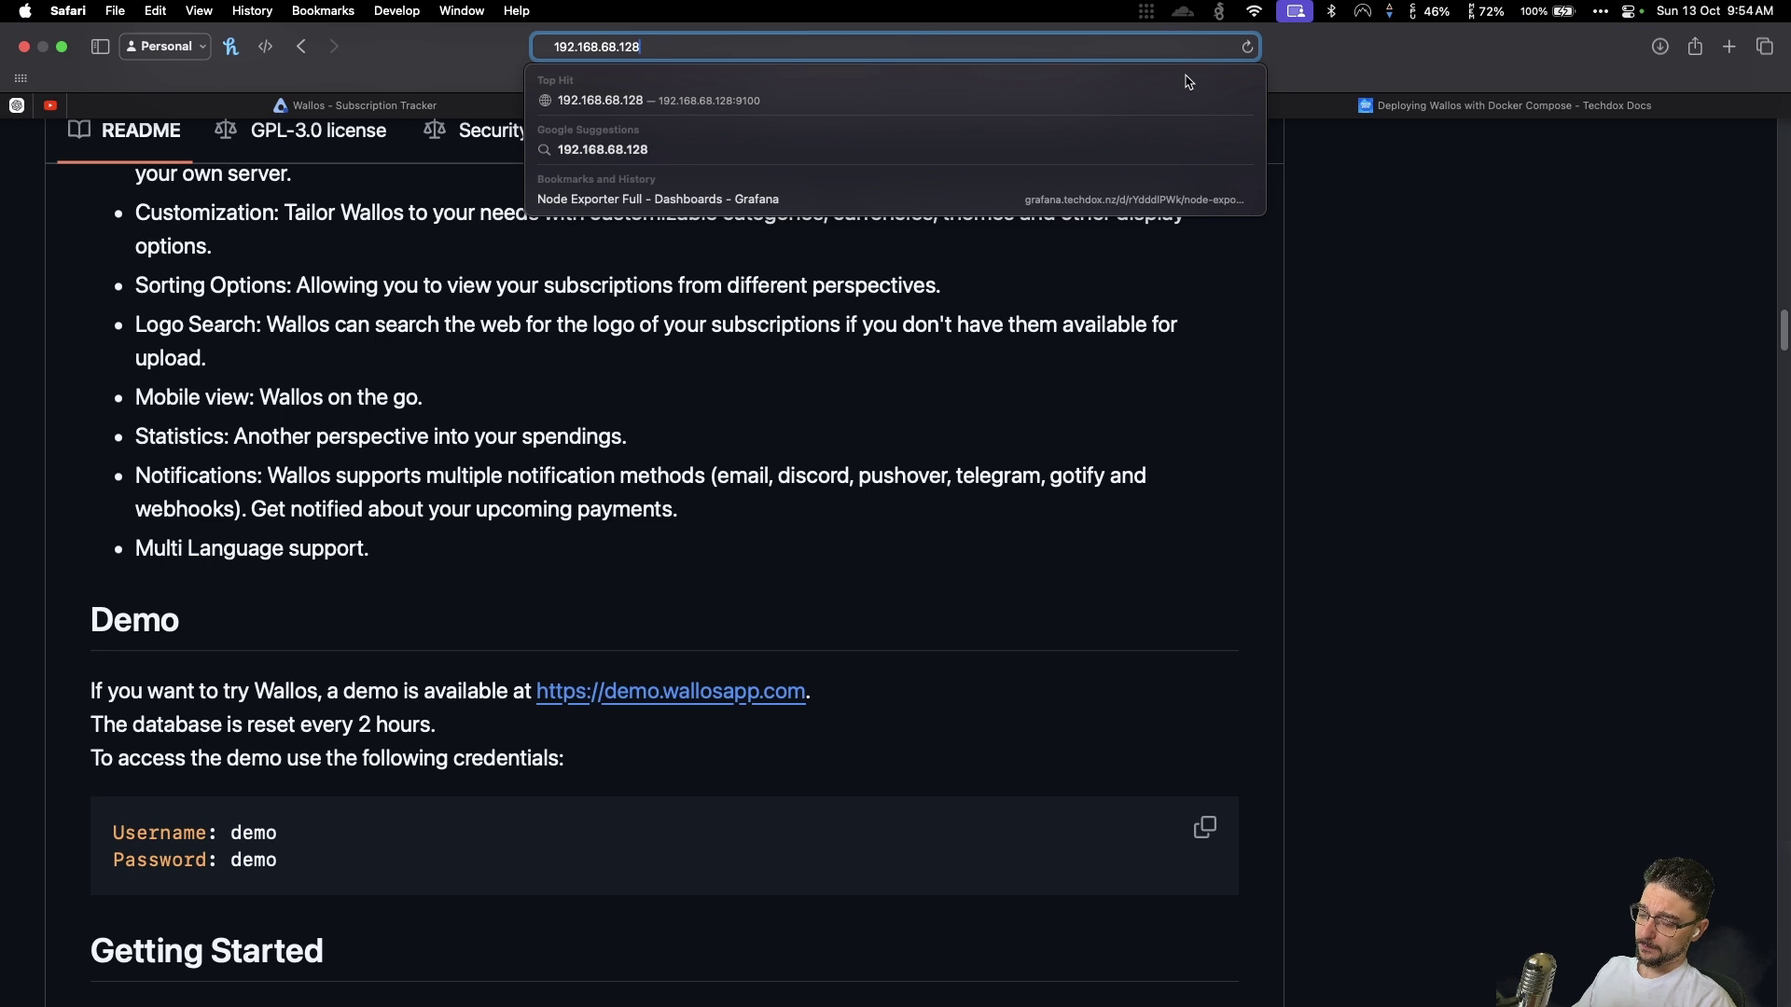
{"action": "type", "text": ":8282"}
{"action": "key", "text": "Return"}
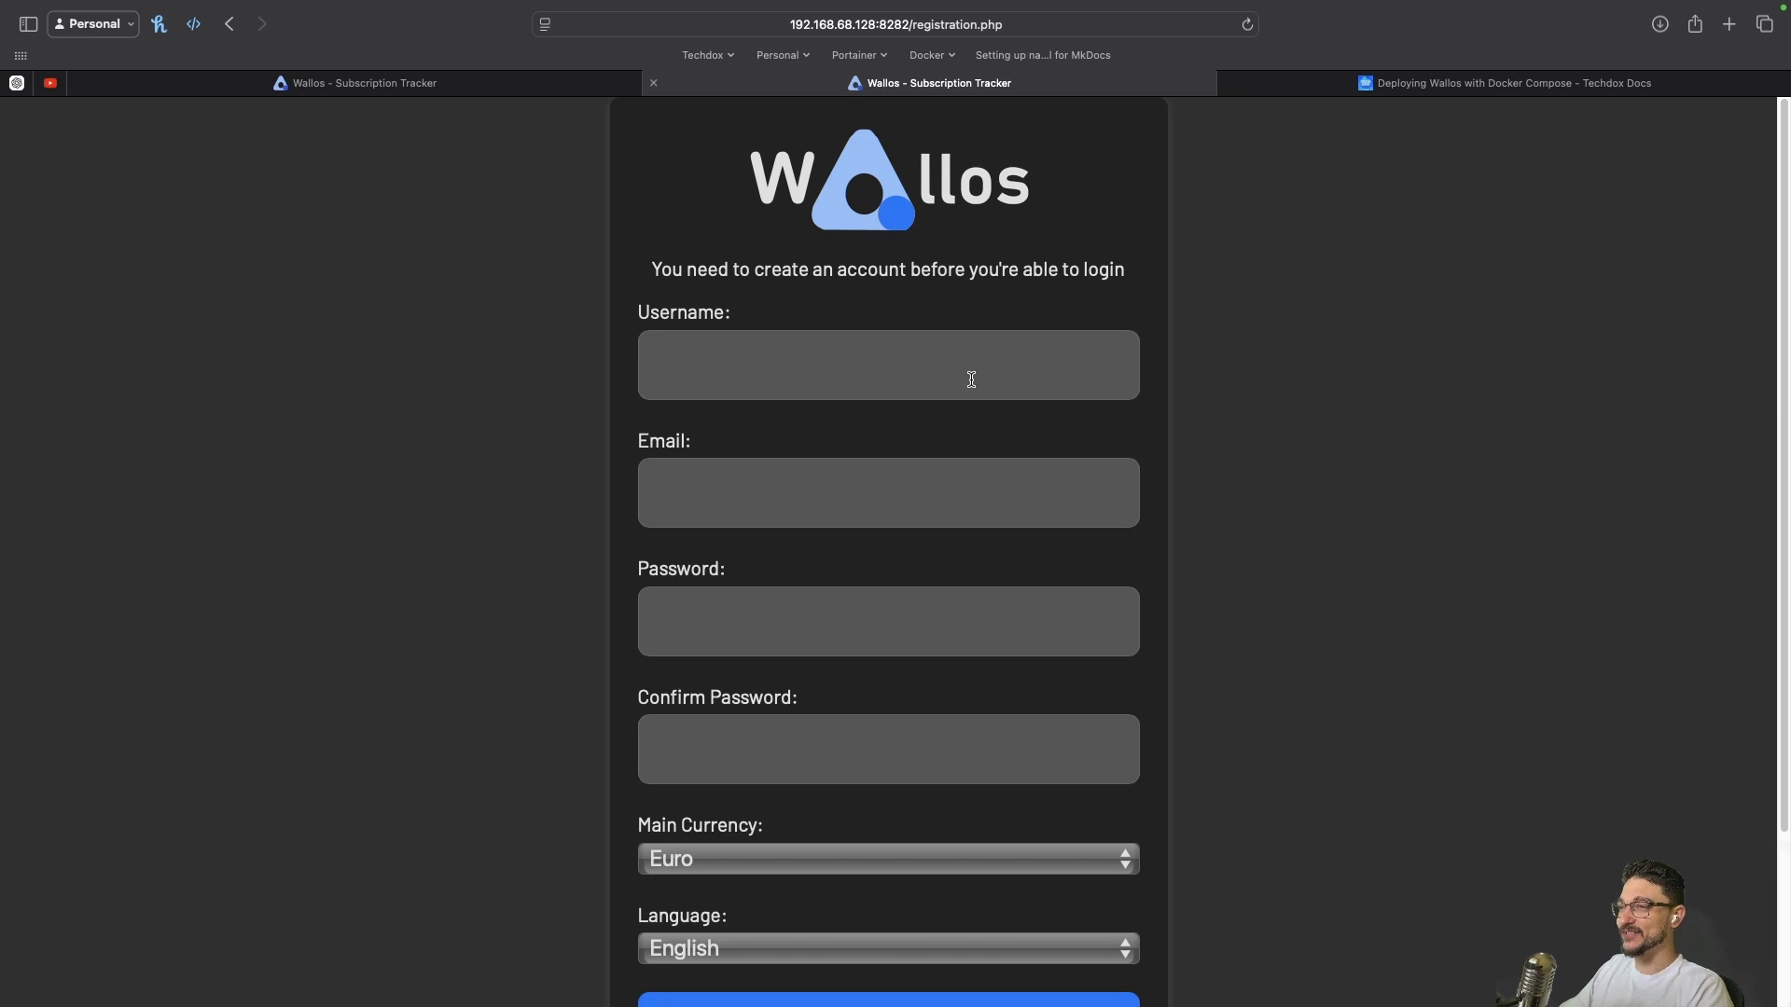
Pick US Dollar as main currency, submit the registration, and decline the browser's password save
{"action": "scroll", "coordinate": [871, 419], "scroll_direction": "down", "scroll_amount": 2}
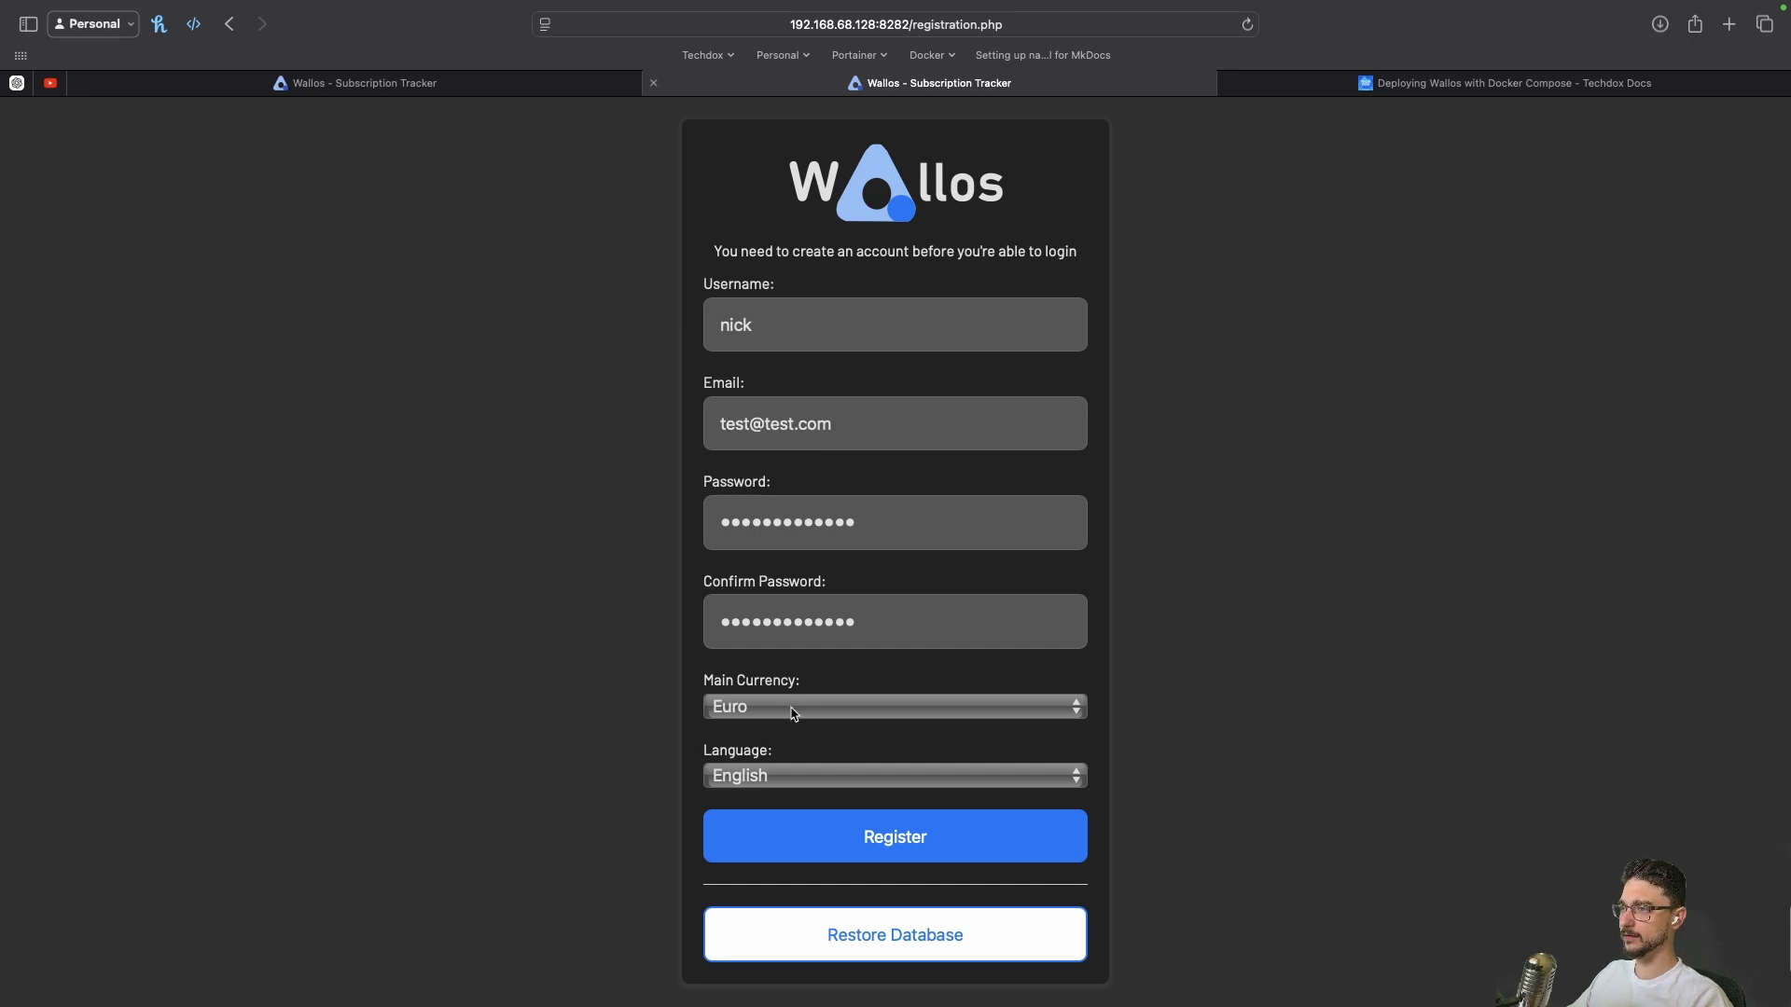
{"action": "left_click", "coordinate": [794, 714]}
{"action": "left_click", "coordinate": [791, 732]}
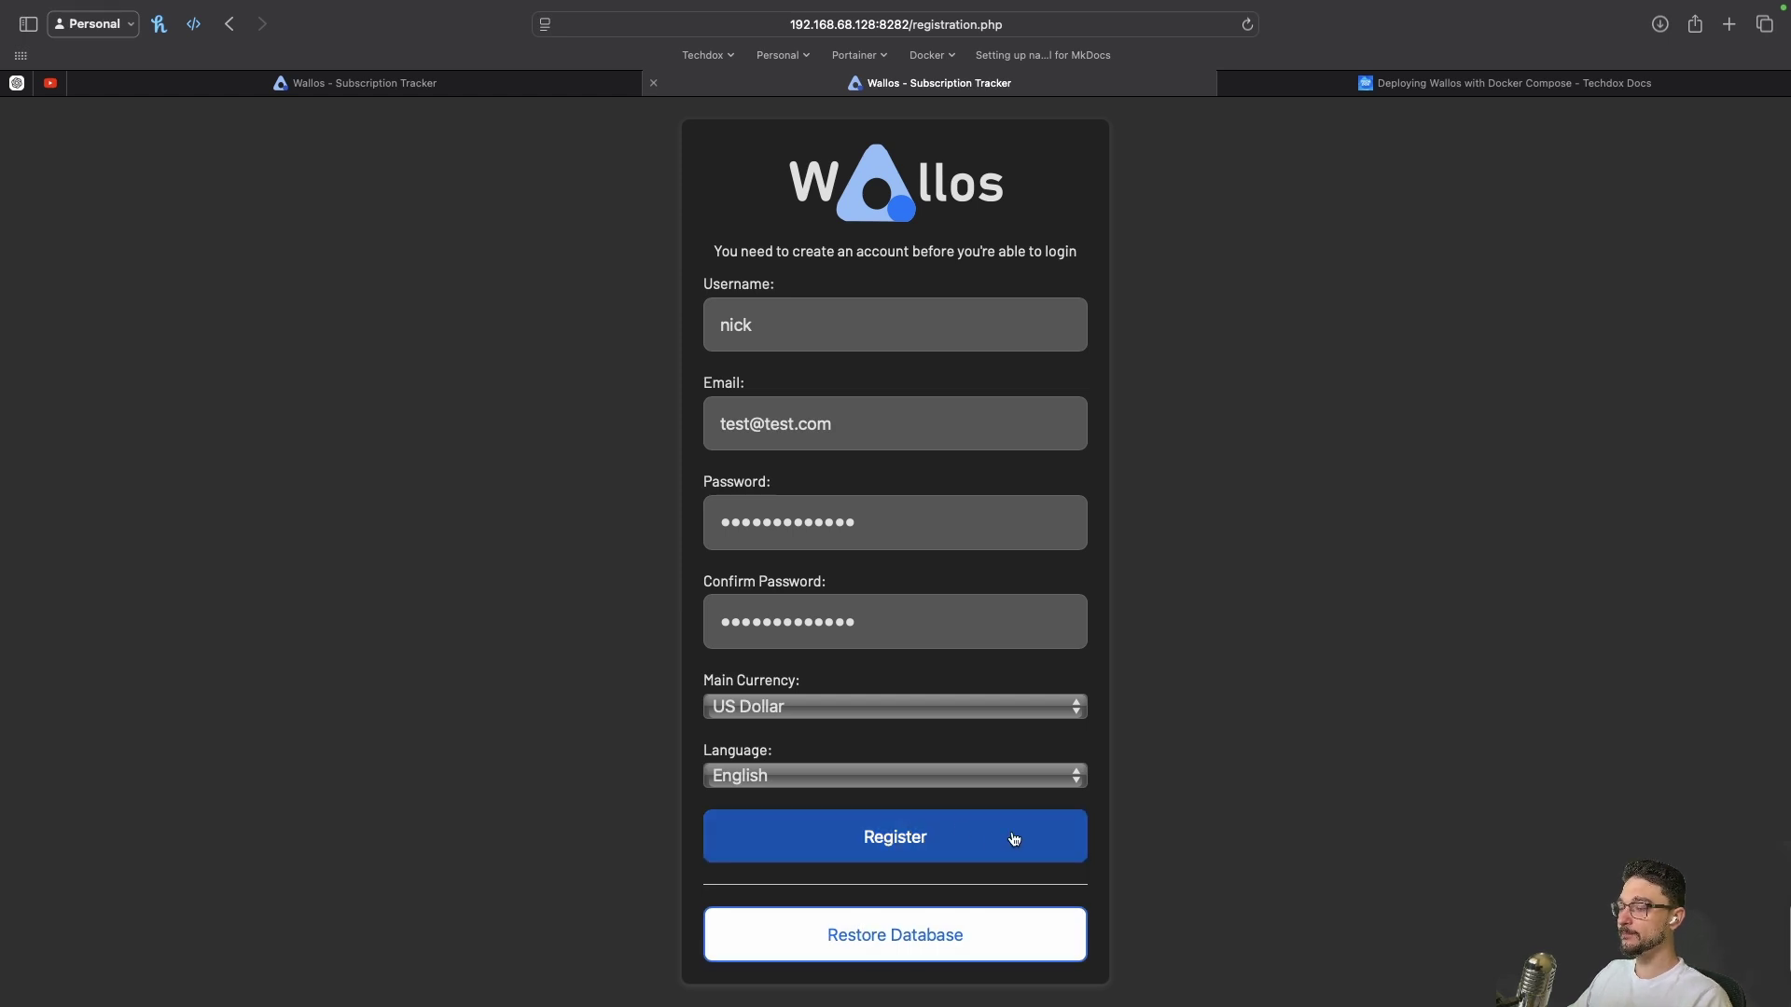
{"action": "left_click", "coordinate": [915, 829]}
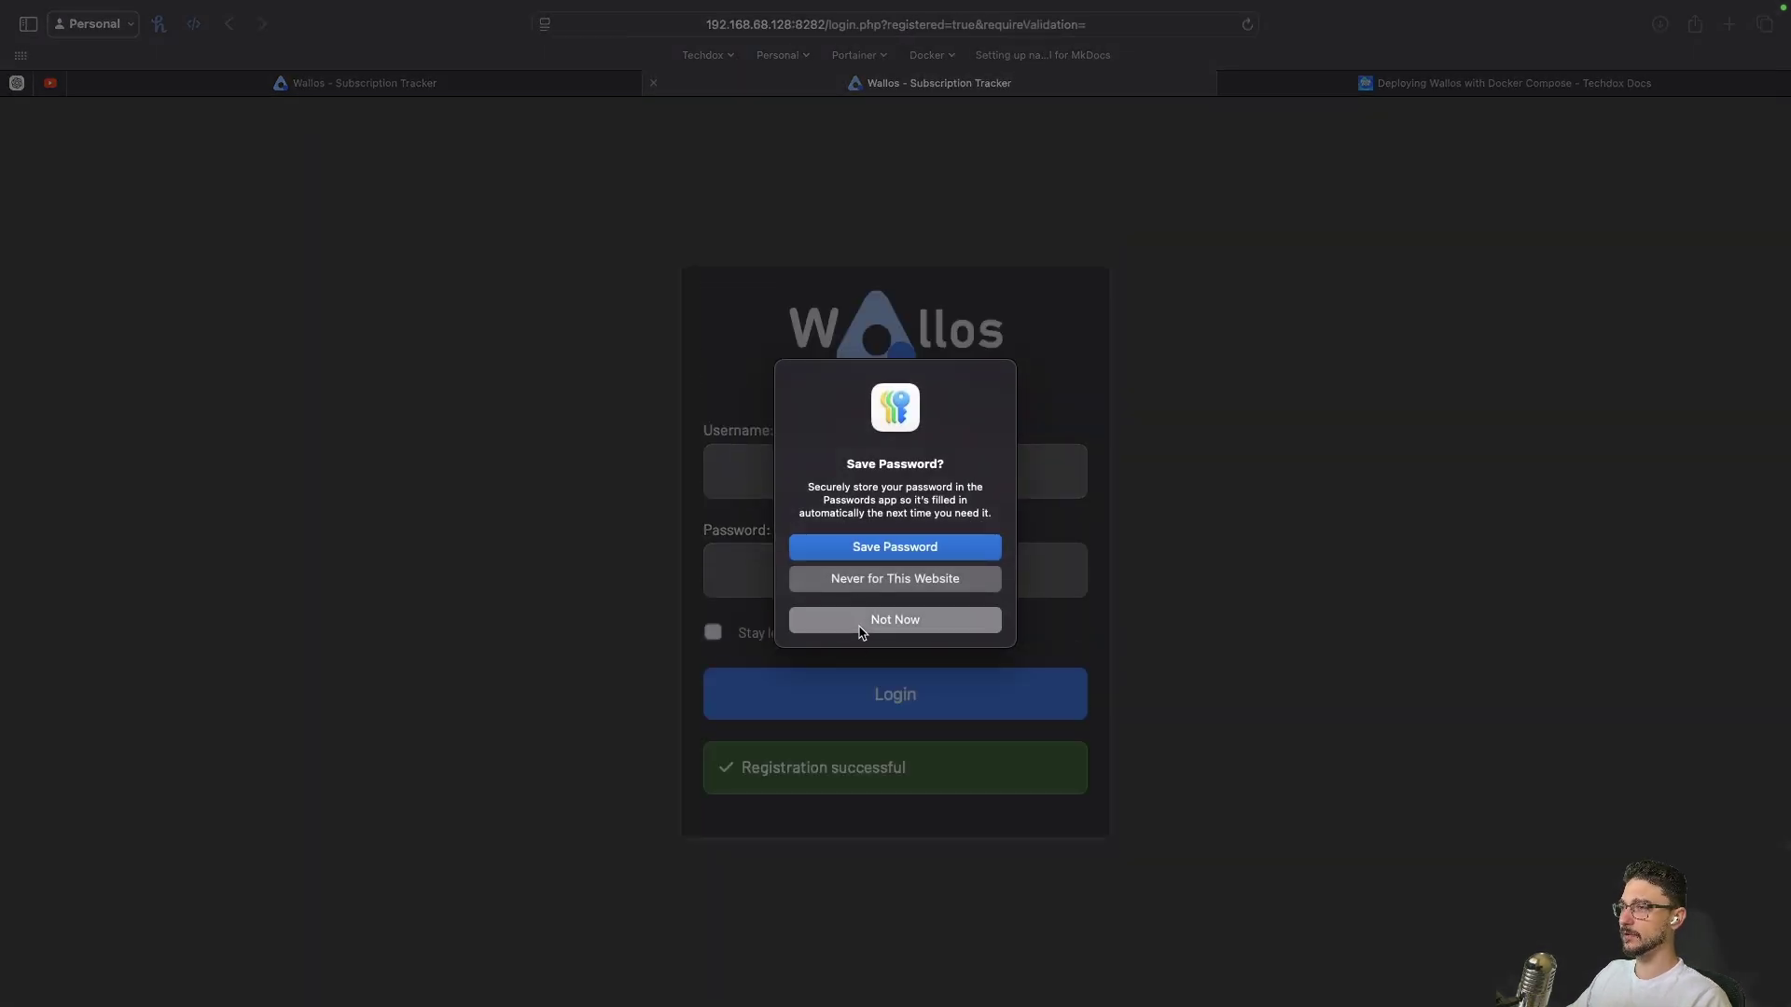
{"action": "left_click", "coordinate": [863, 623]}
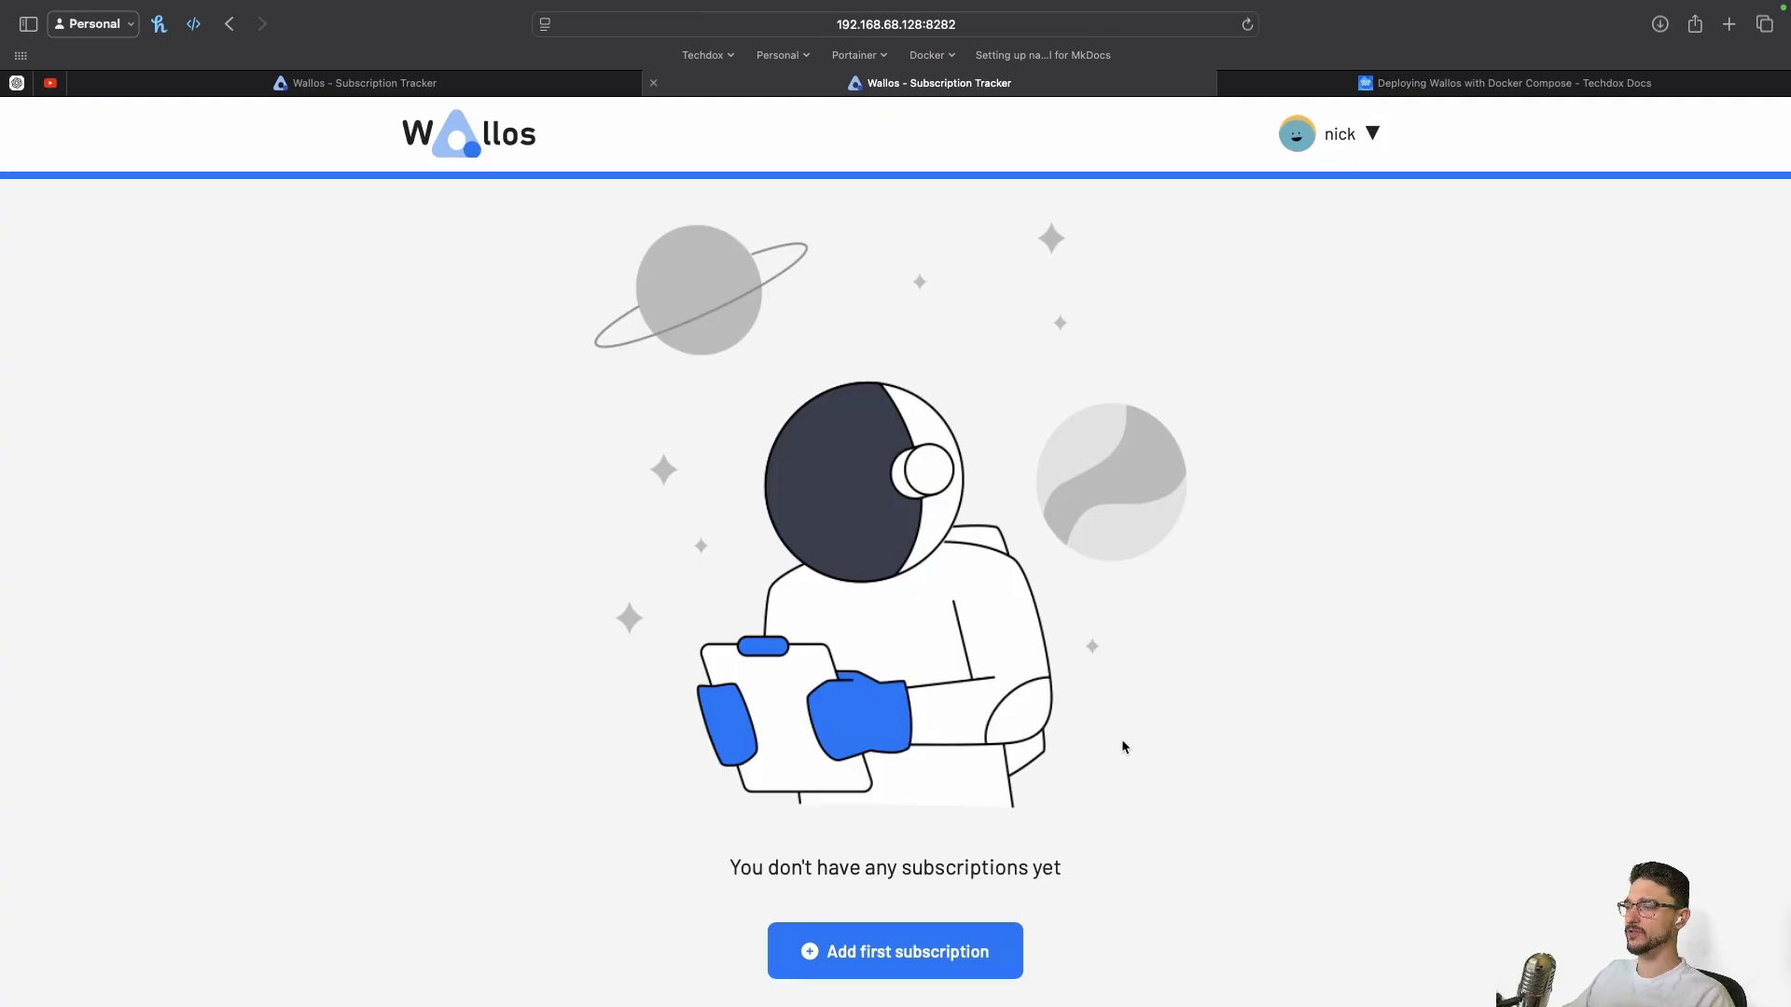
{"action": "left_click", "coordinate": [866, 939]}
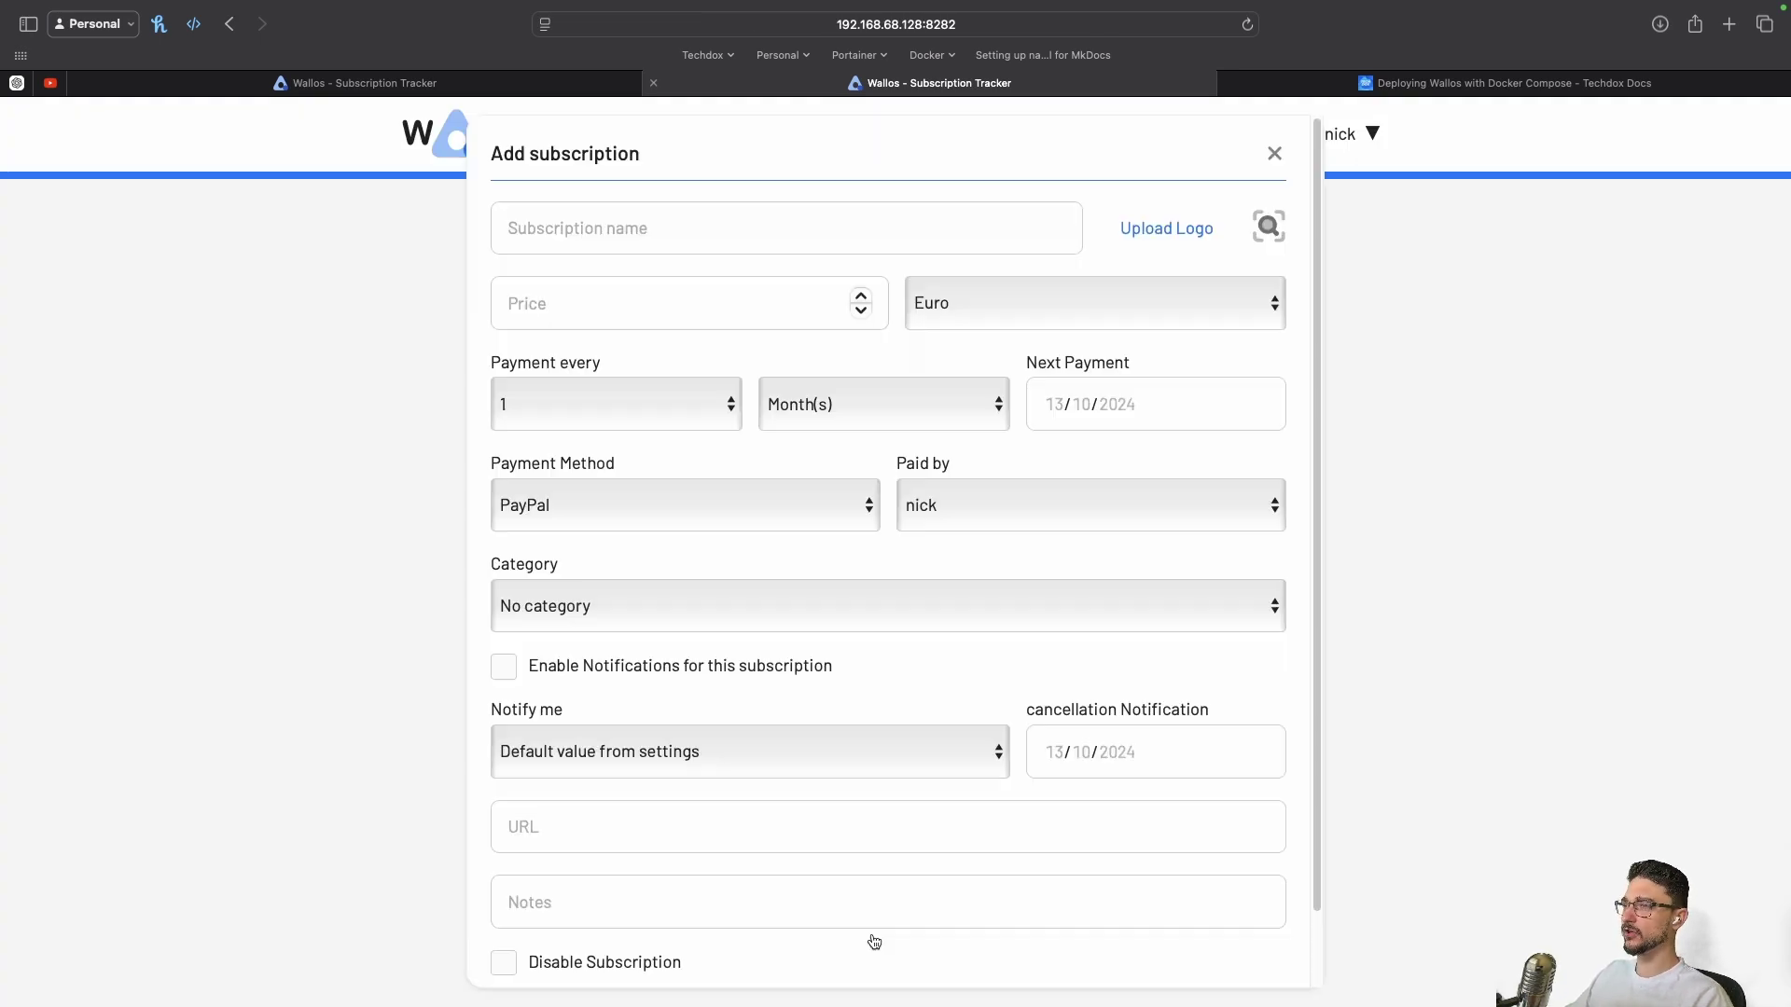
{"action": "left_click", "coordinate": [1275, 153]}
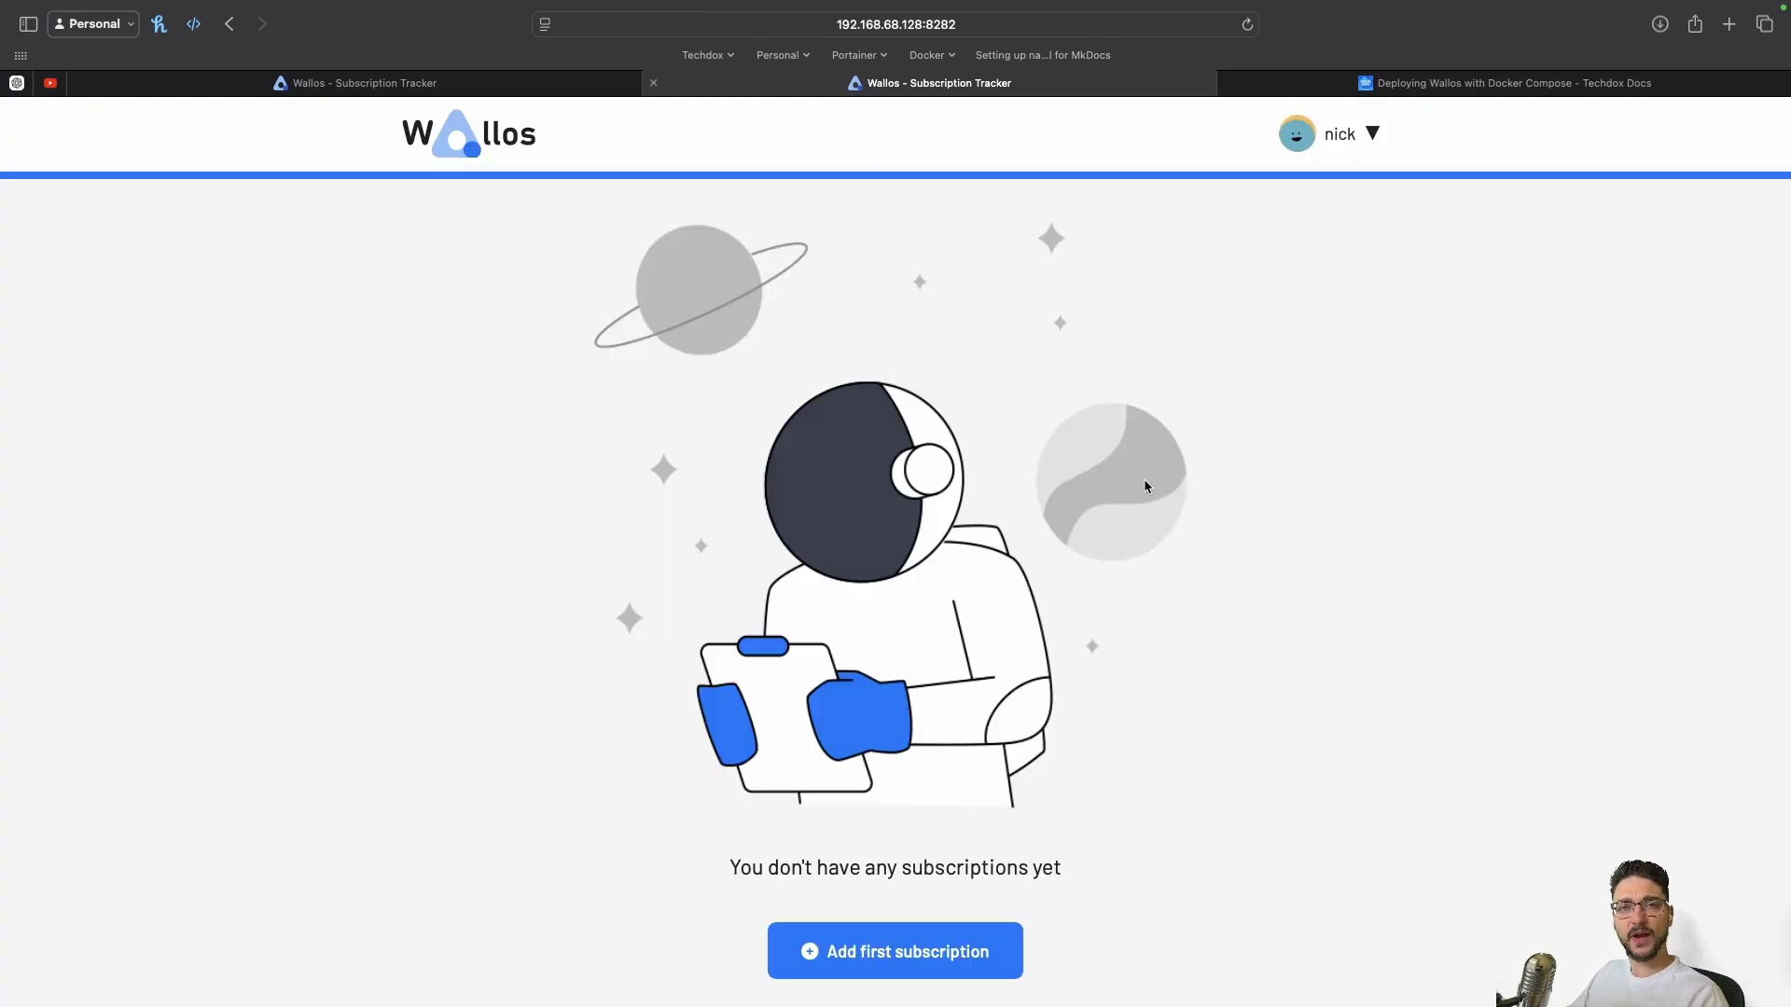